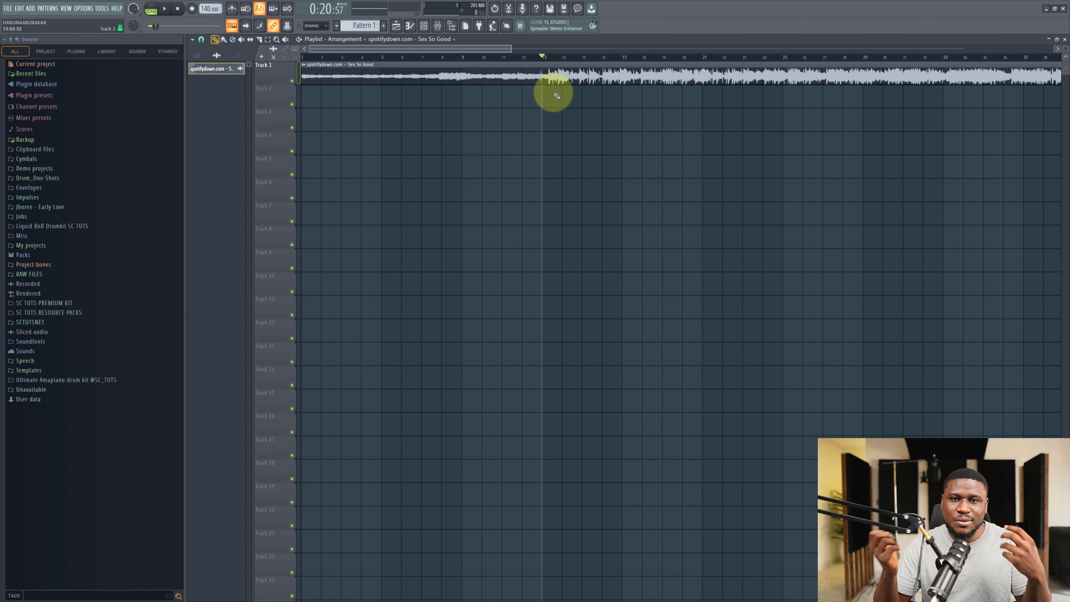
# Detect the song sample's tempo within the 75 to 150 BPM range and apply it as the project tempo.
pyautogui.moveTo(511, 49); pyautogui.dragTo(626, 48)
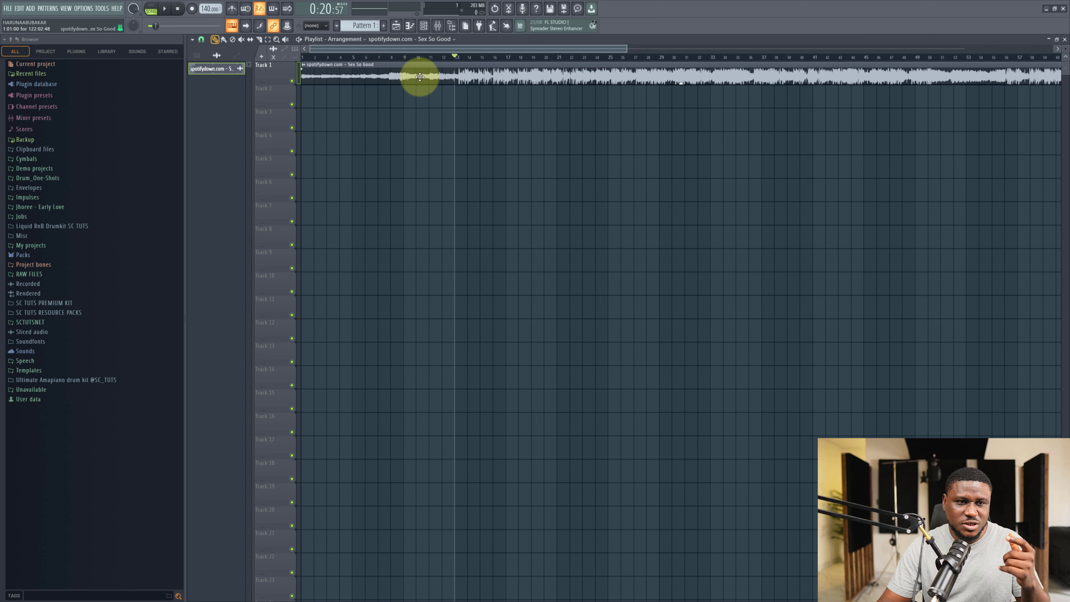
pyautogui.click(351, 58)
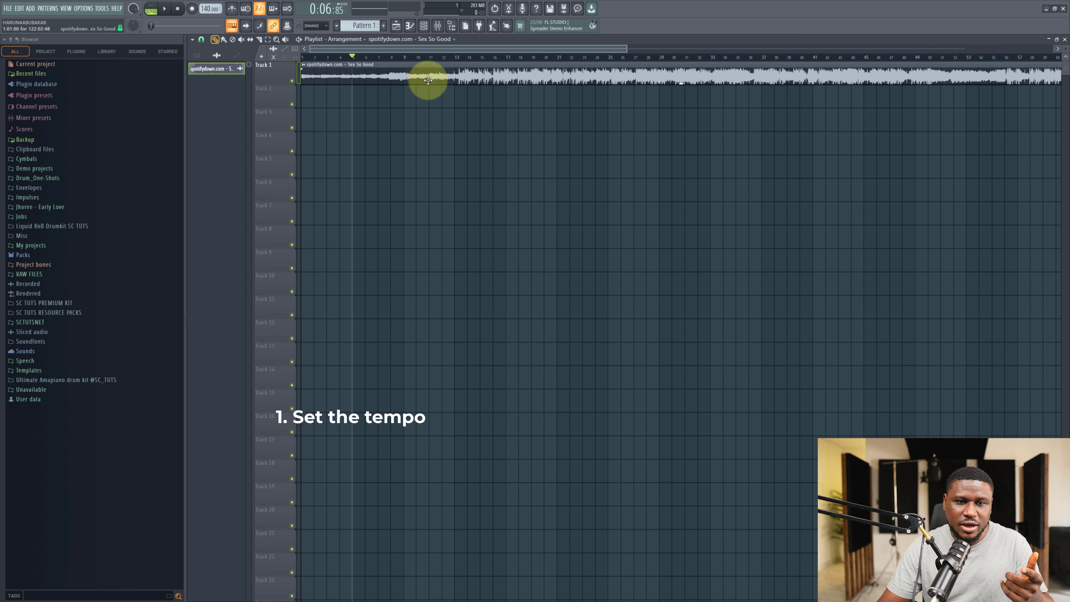
pyautogui.doubleClick(468, 76)
pyautogui.rightClick(375, 267)
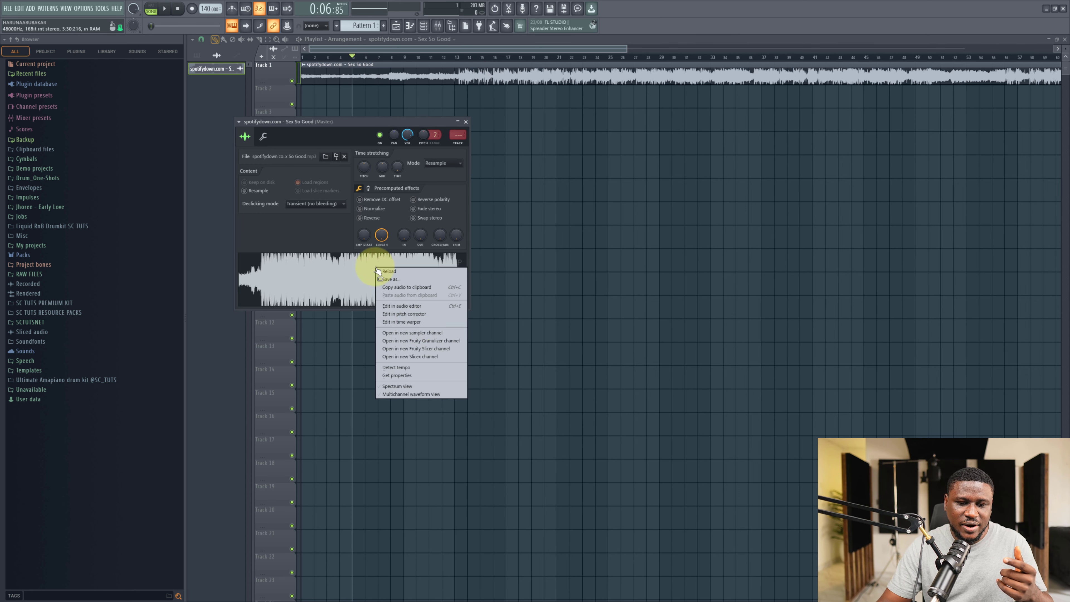
pyautogui.click(407, 370)
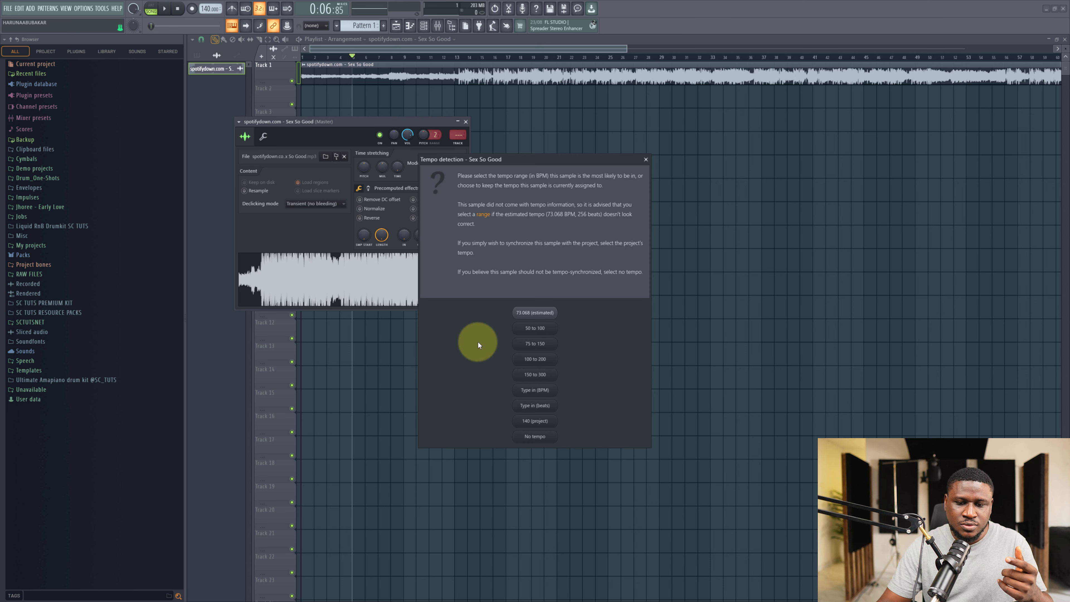
pyautogui.click(535, 344)
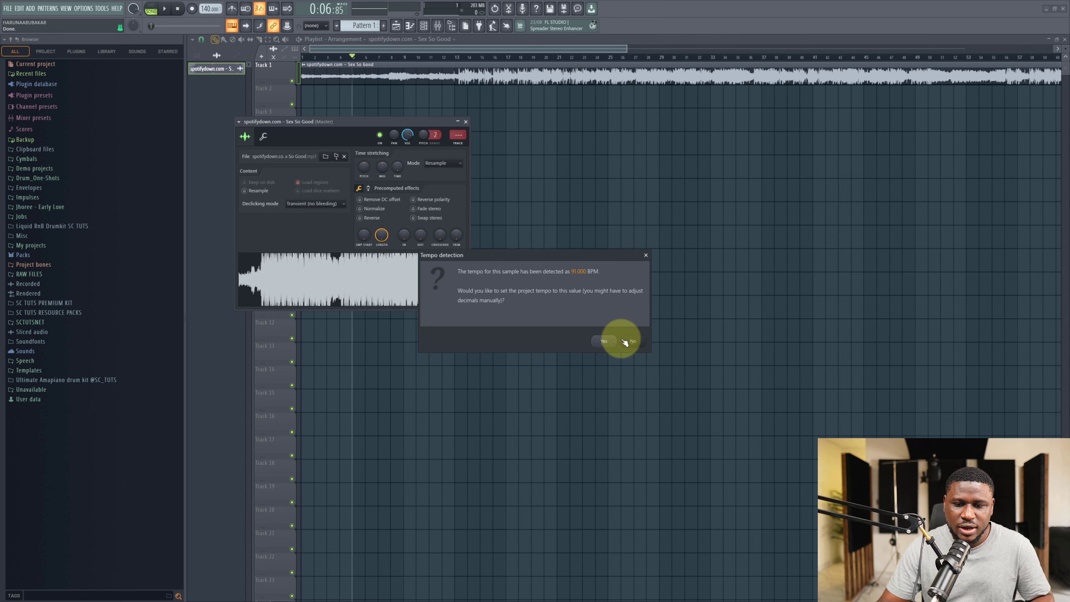
pyautogui.click(603, 342)
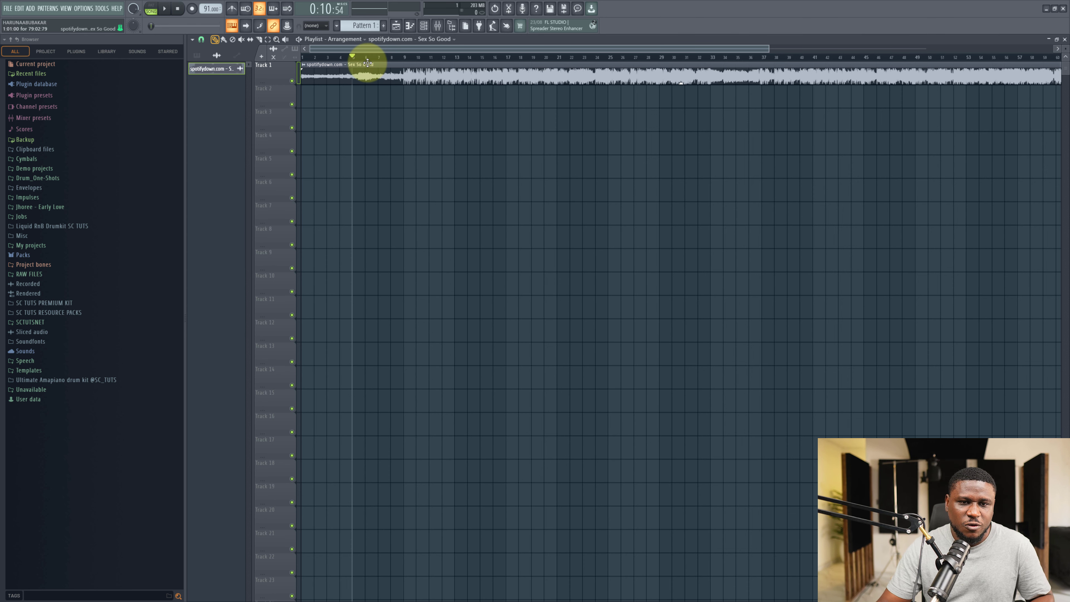
# Turn grid snapping off and slip the song's audio inside the clip so its first beat lines up with bar 1.
pyautogui.scroll(5, 344, 53)
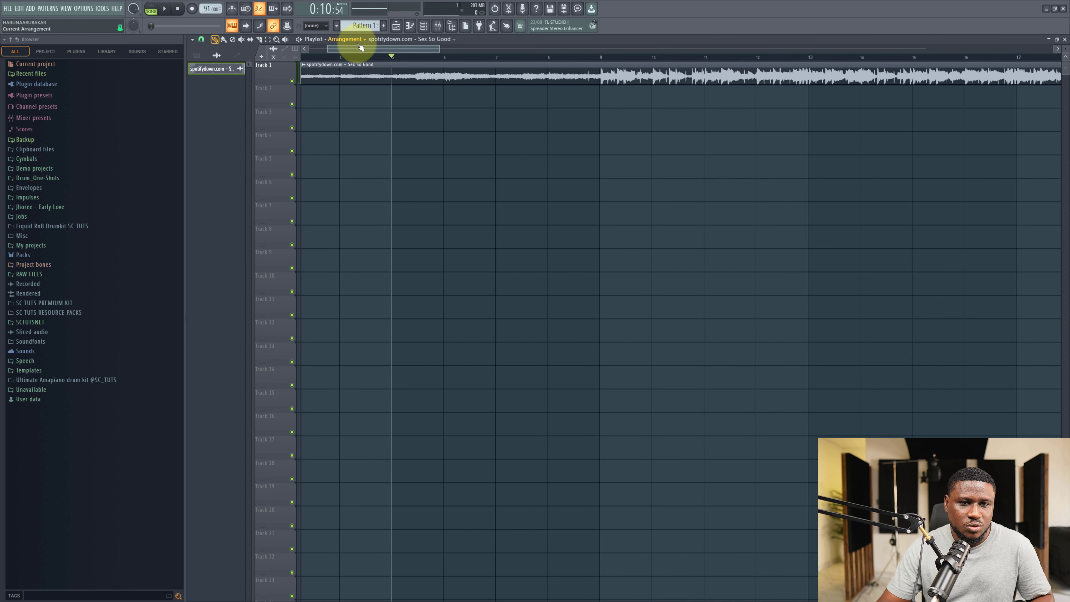
pyautogui.click(361, 40)
pyautogui.click(356, 55)
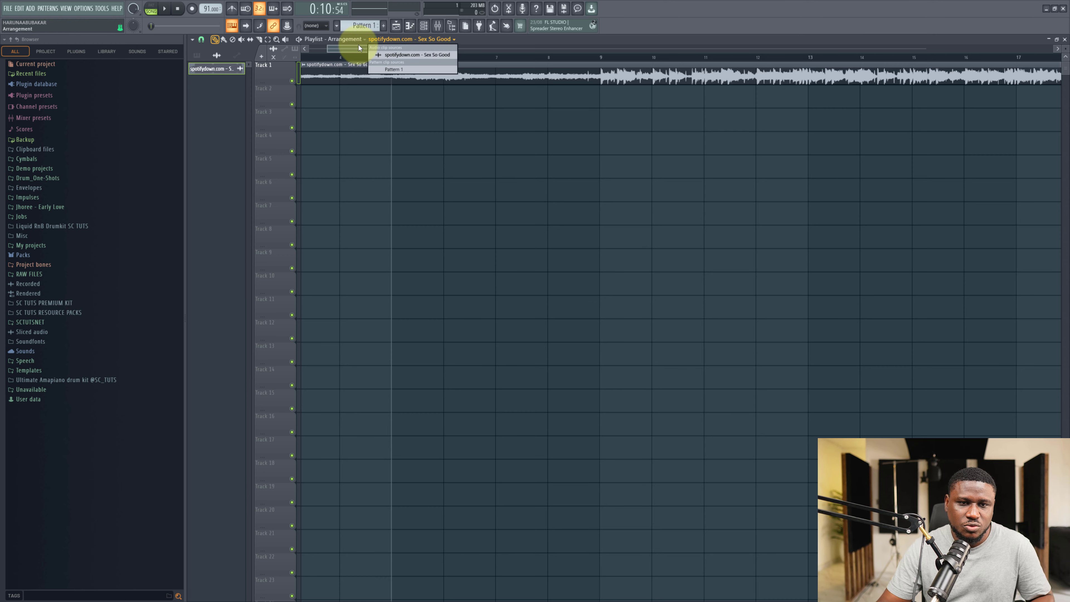
pyautogui.moveTo(343, 48); pyautogui.dragTo(282, 49)
pyautogui.scroll(10, 312, 57)
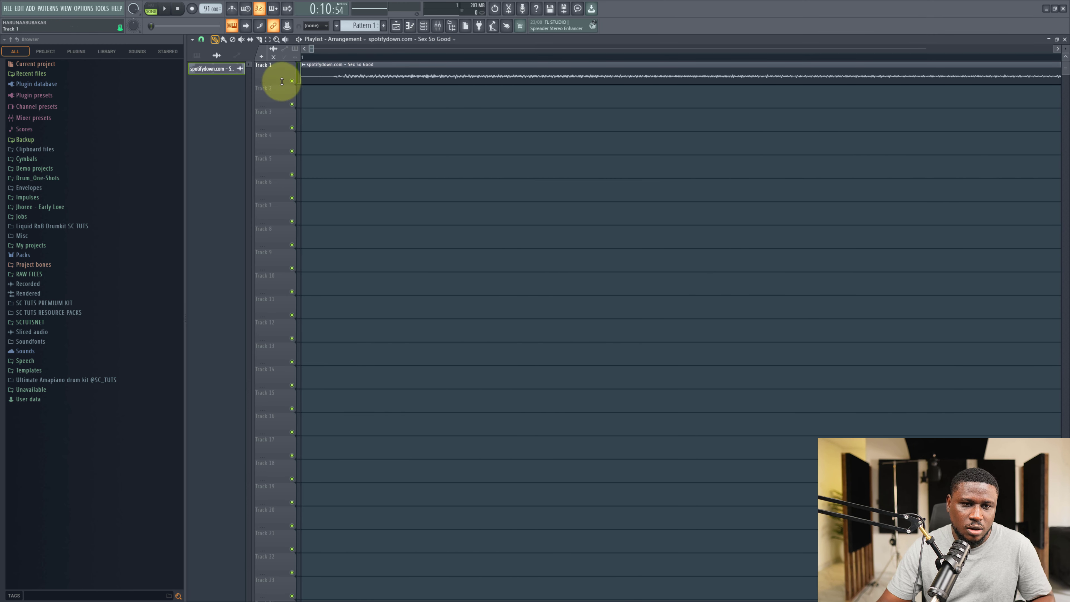
pyautogui.click(202, 40)
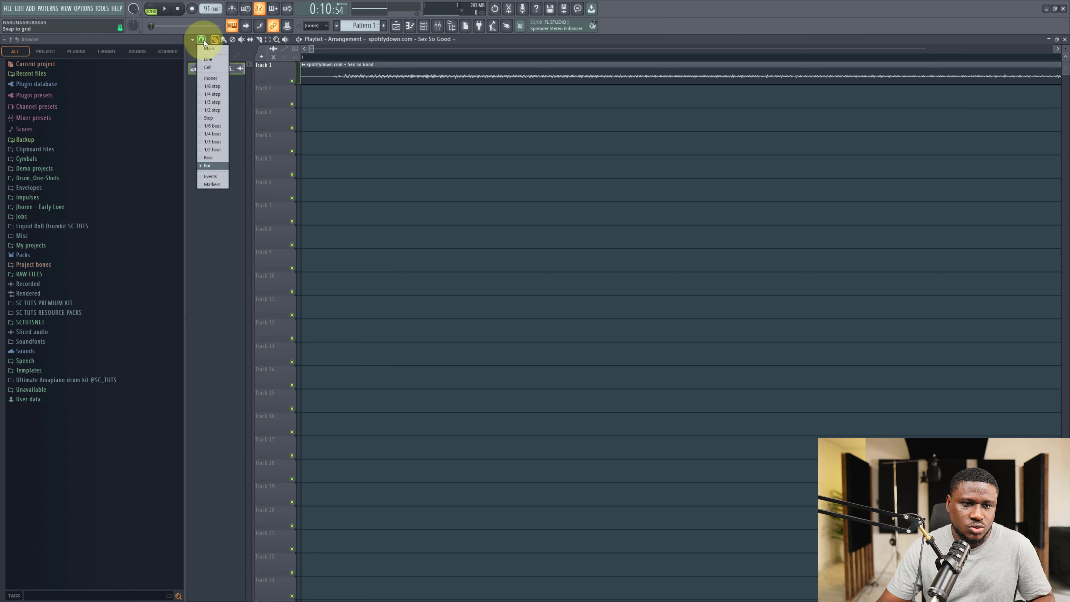
pyautogui.click(206, 78)
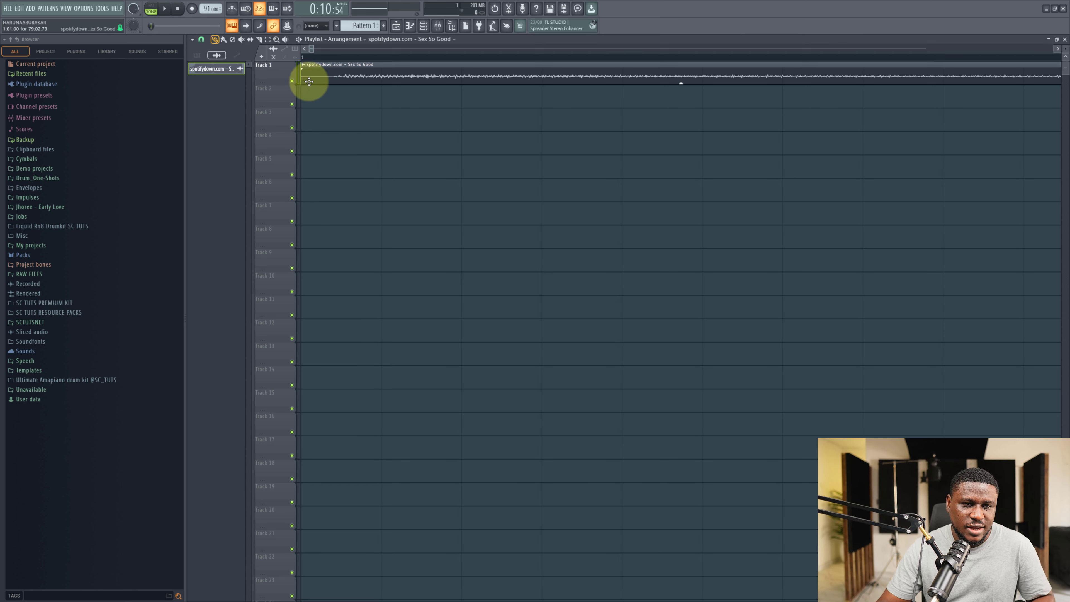
pyautogui.click(252, 42)
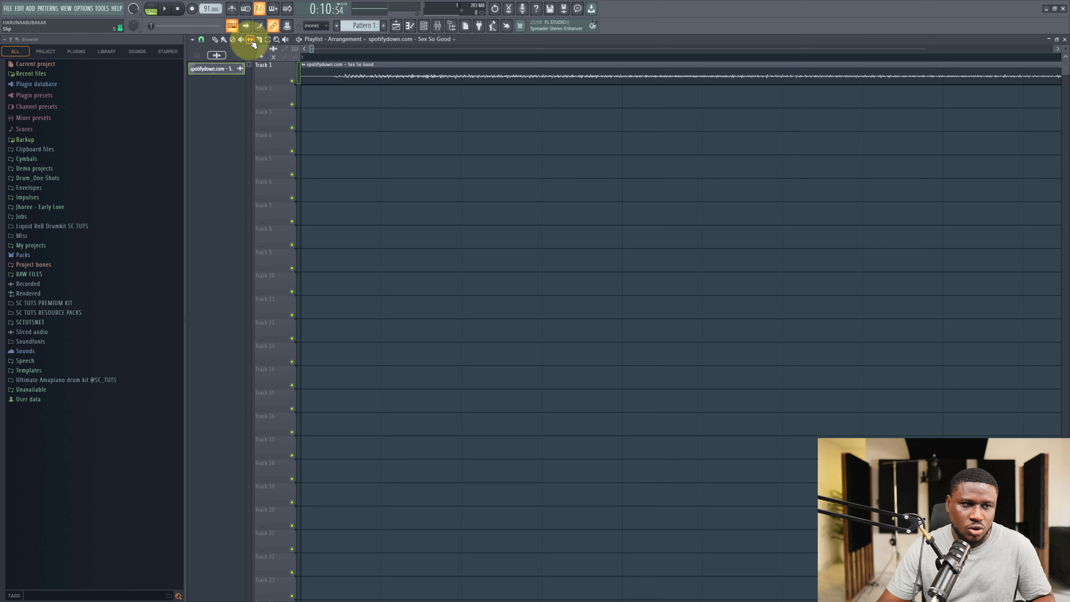
pyautogui.moveTo(342, 71); pyautogui.dragTo(306, 64)
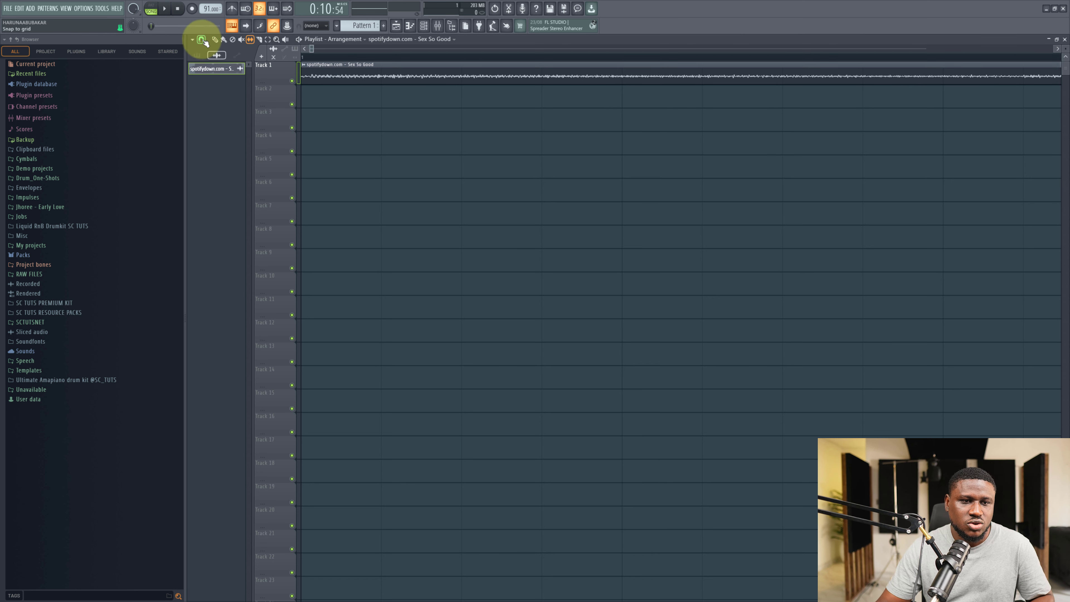
# Turn on the metronome and play the song from the start to check it against the beat.
pyautogui.click(214, 39)
pyautogui.click(232, 8)
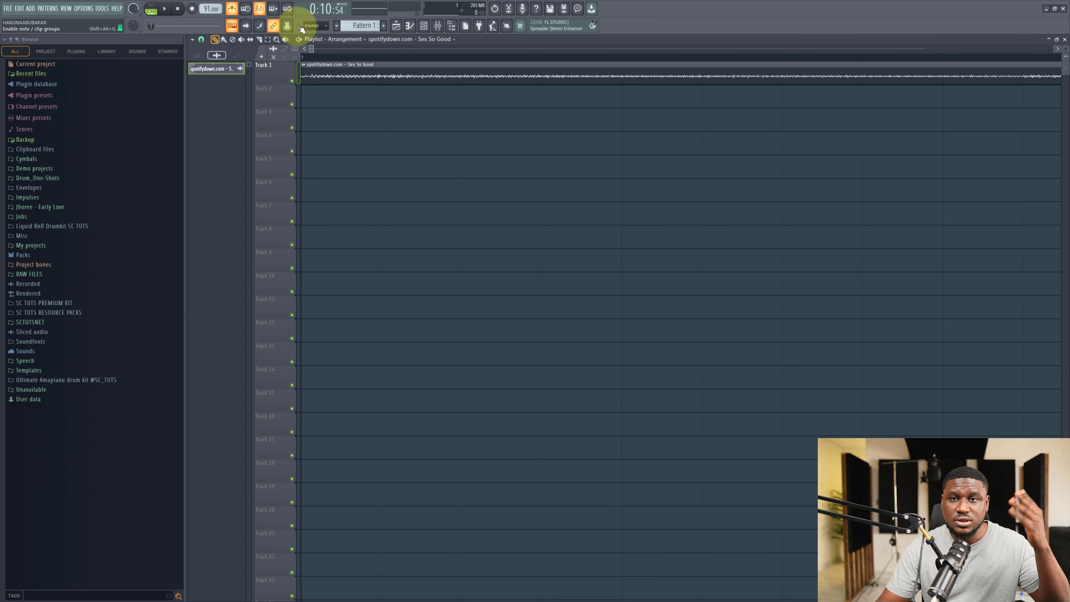
pyautogui.click(323, 57)
pyautogui.press('space')
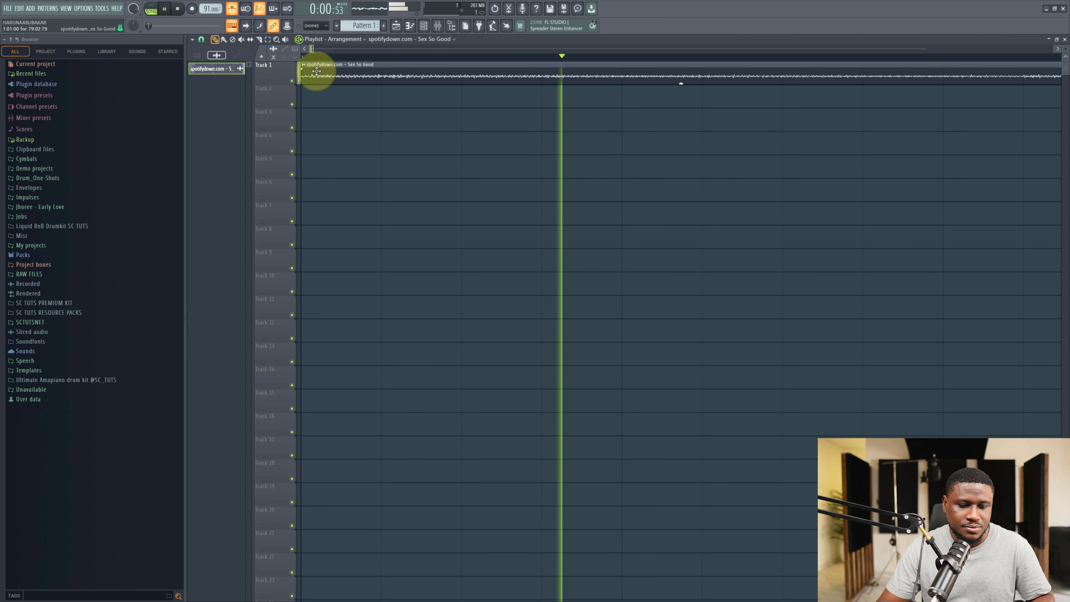
pyautogui.scroll(-10, 352, 57)
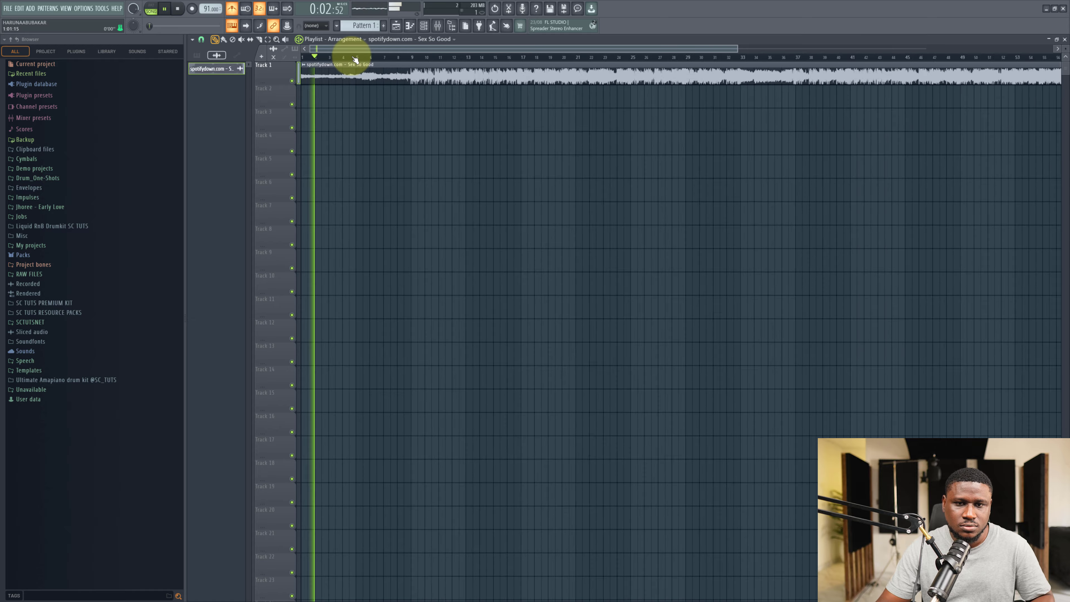
pyautogui.press('space')
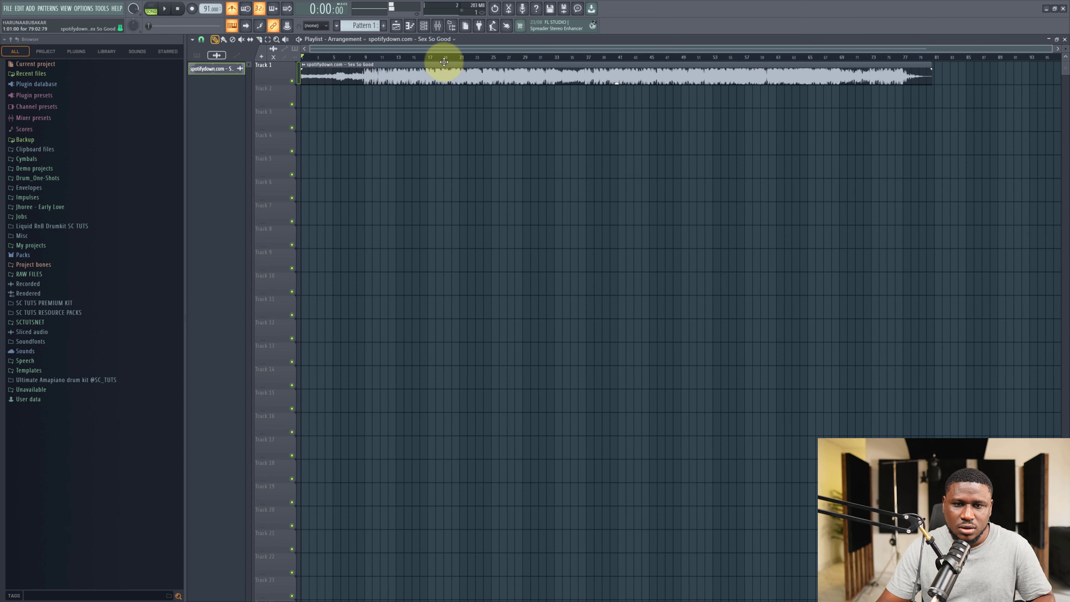
# Play the song from several positions against the metronome, then return the playhead to the start.
pyautogui.click(494, 58)
pyautogui.press('space')
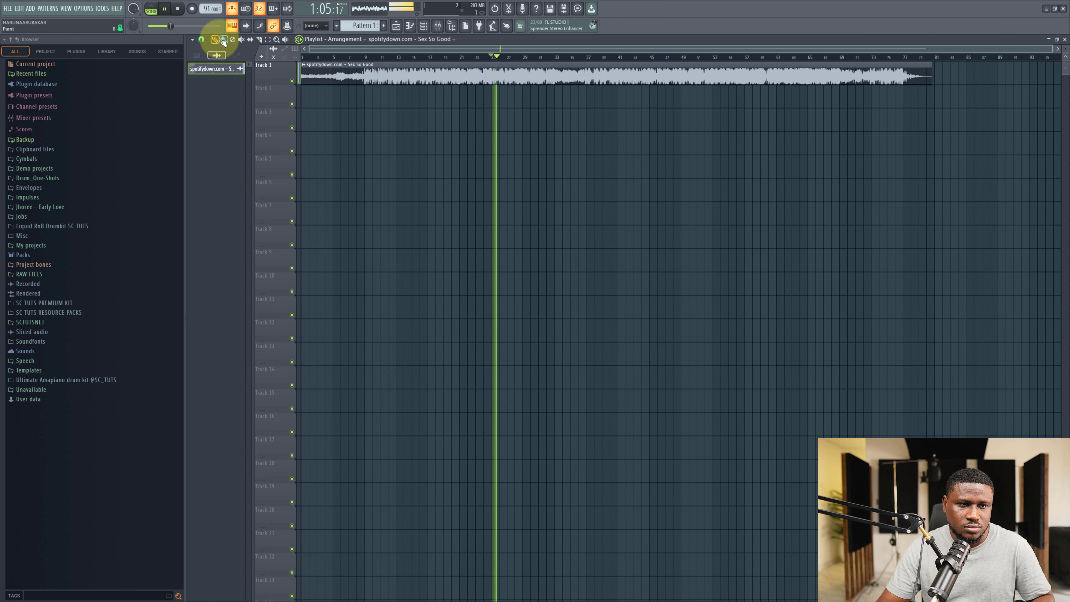
pyautogui.click(447, 58)
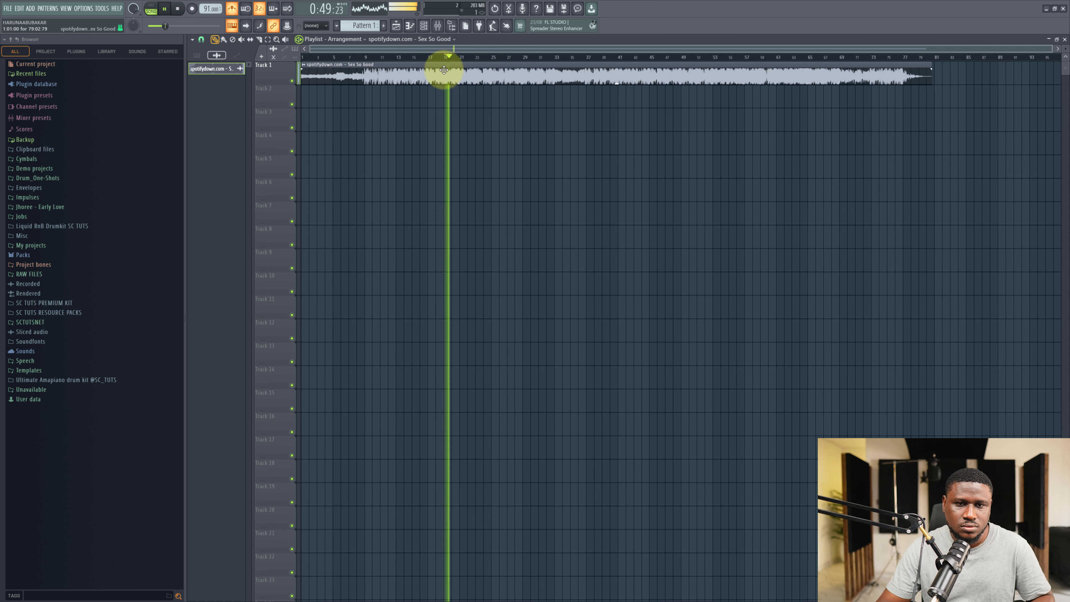
pyautogui.doubleClick(442, 69)
pyautogui.moveTo(402, 146); pyautogui.dragTo(407, 207)
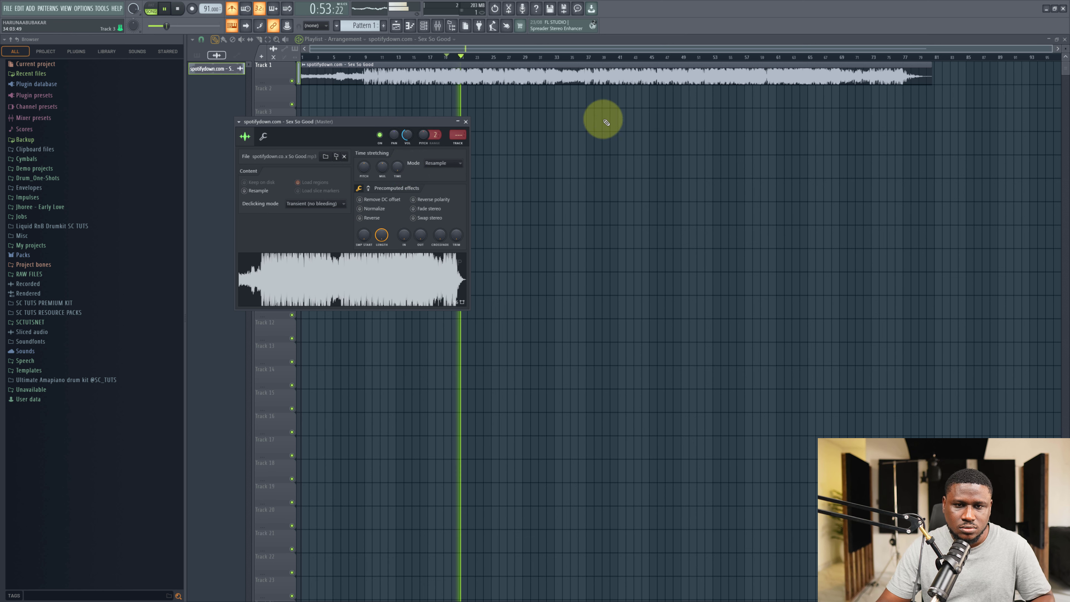
pyautogui.click(659, 59)
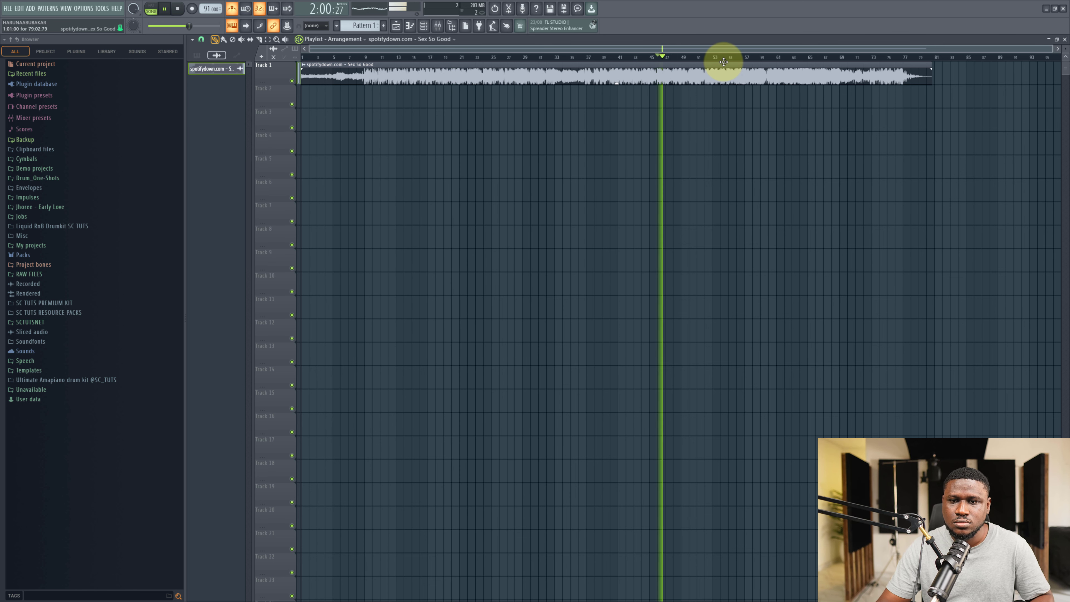
pyautogui.press('space')
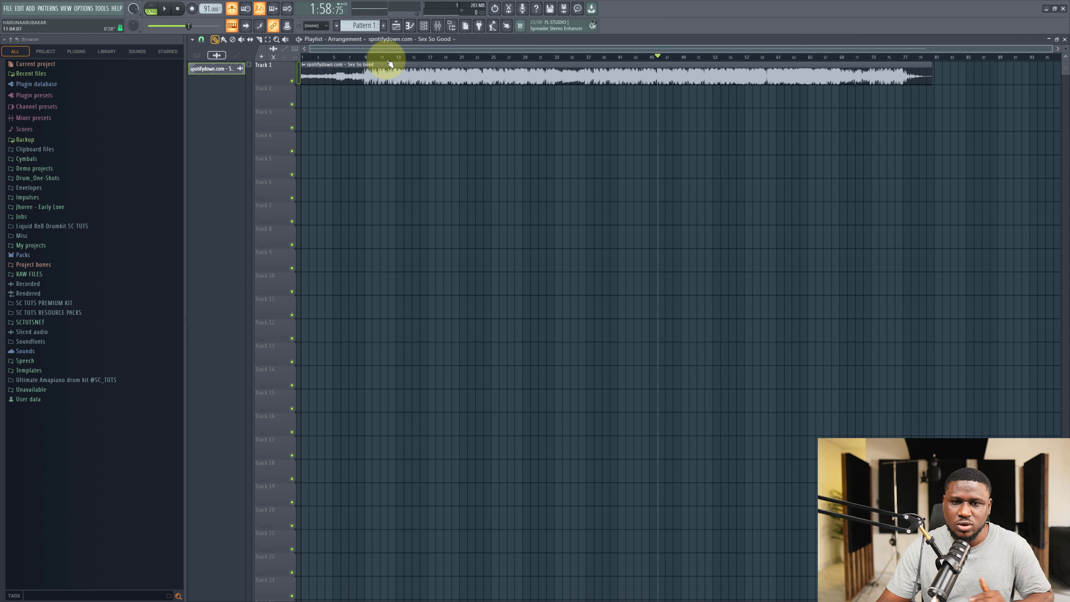
pyautogui.click(331, 56)
pyautogui.moveTo(331, 56); pyautogui.dragTo(292, 61)
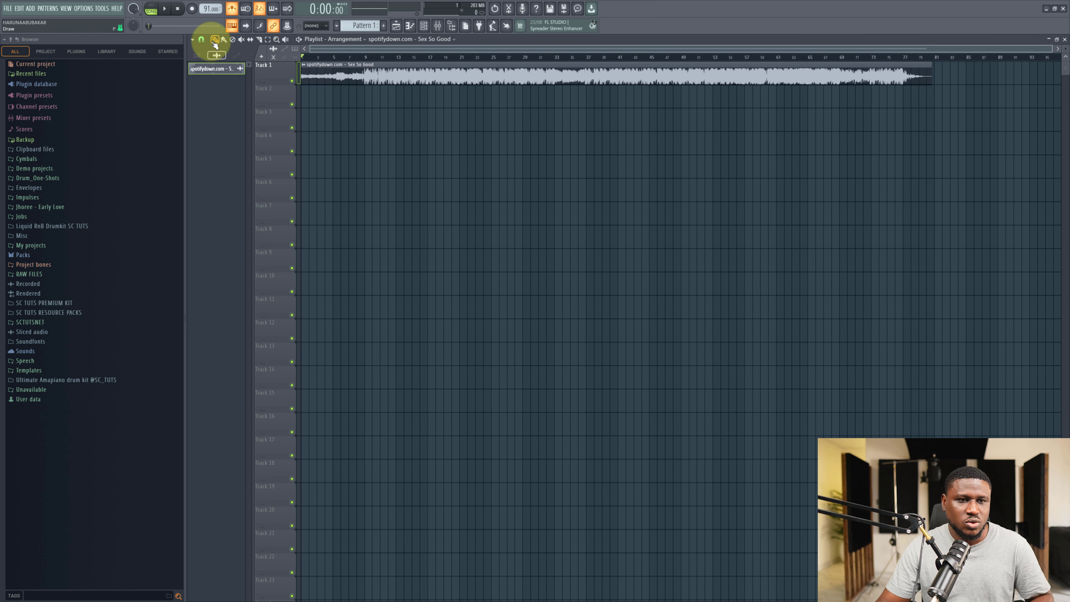
# Extract stems from the song clip.
pyautogui.scroll(5, 337, 47)
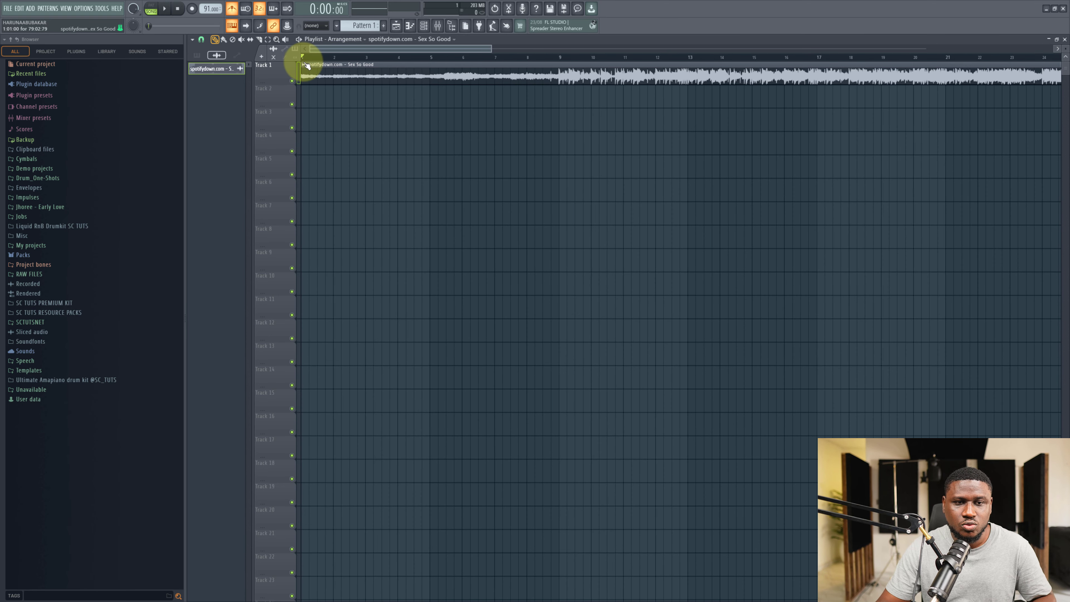
pyautogui.click(302, 64)
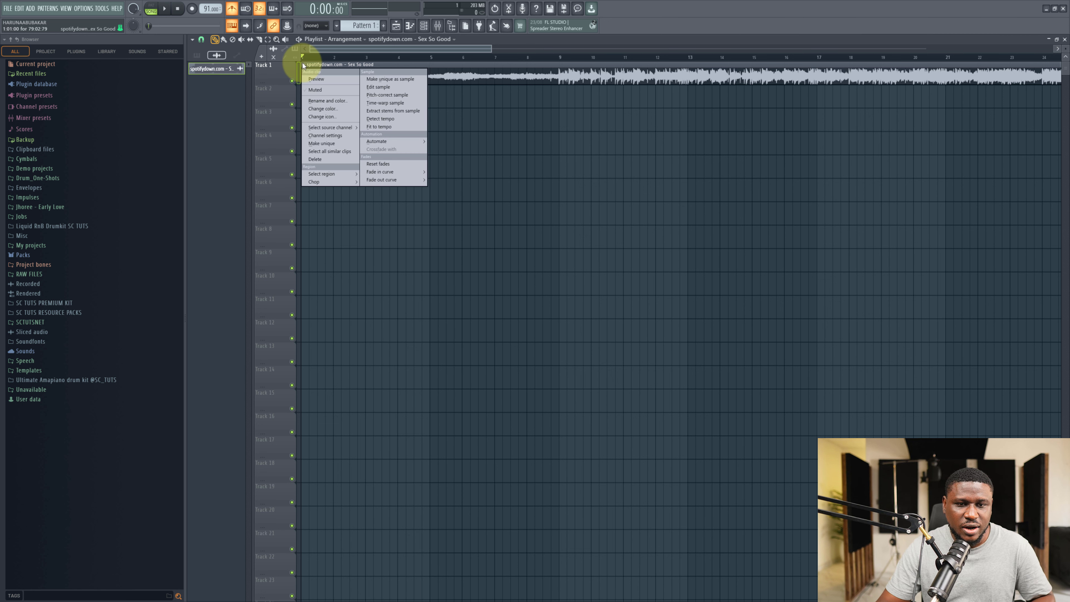
pyautogui.click(383, 111)
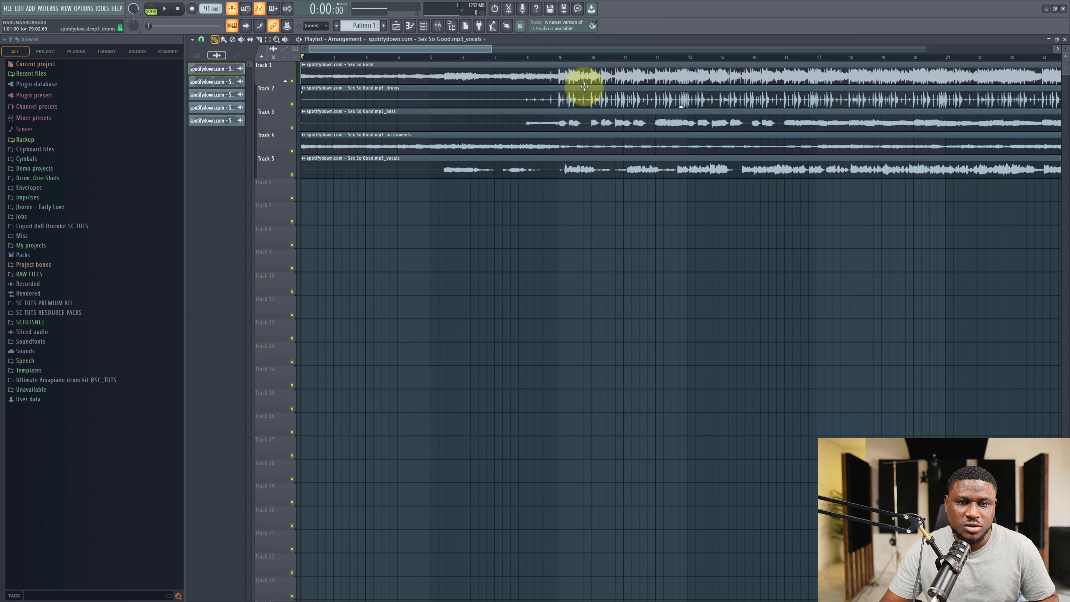
# Delete the original full-mix clip on track 1 and play back the extracted stems.
pyautogui.rightClick(590, 75)
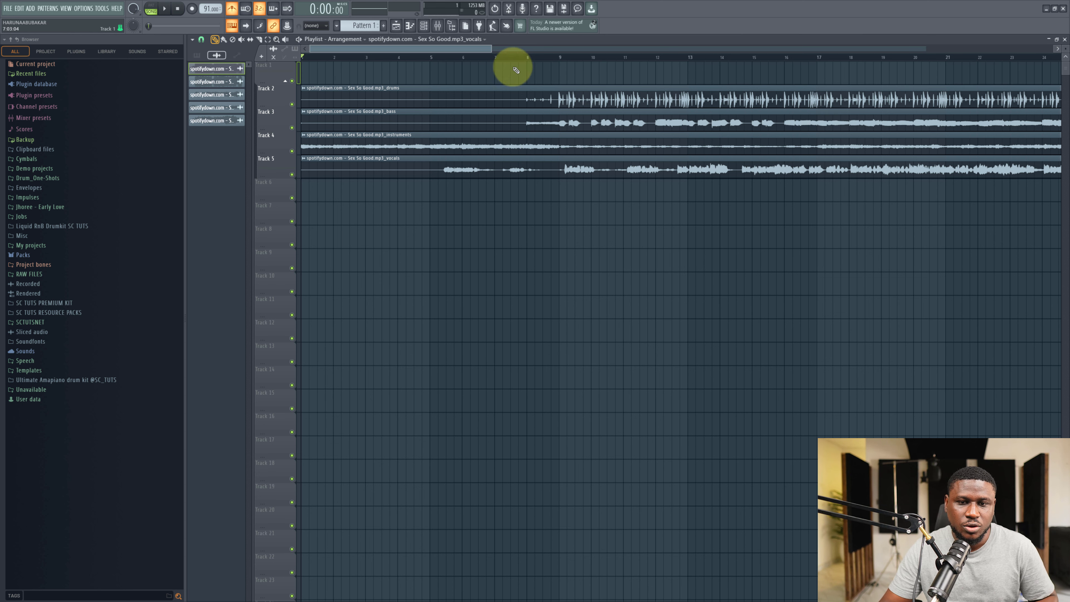
pyautogui.click(439, 57)
pyautogui.press('space')
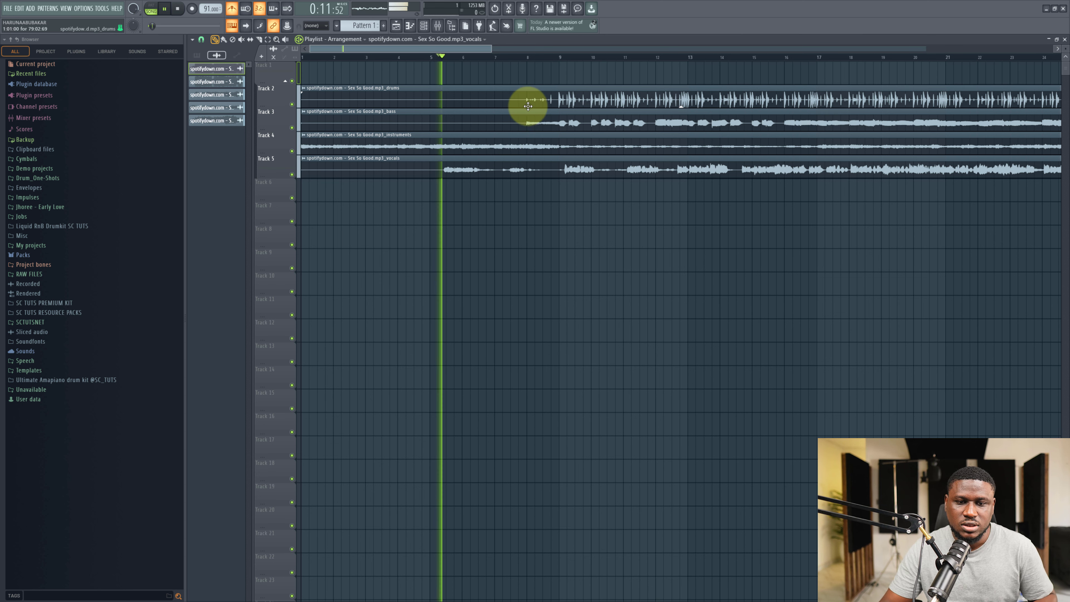
pyautogui.scroll(-4, 506, 110)
pyautogui.scroll(-3, 481, 119)
pyautogui.scroll(4, 481, 119)
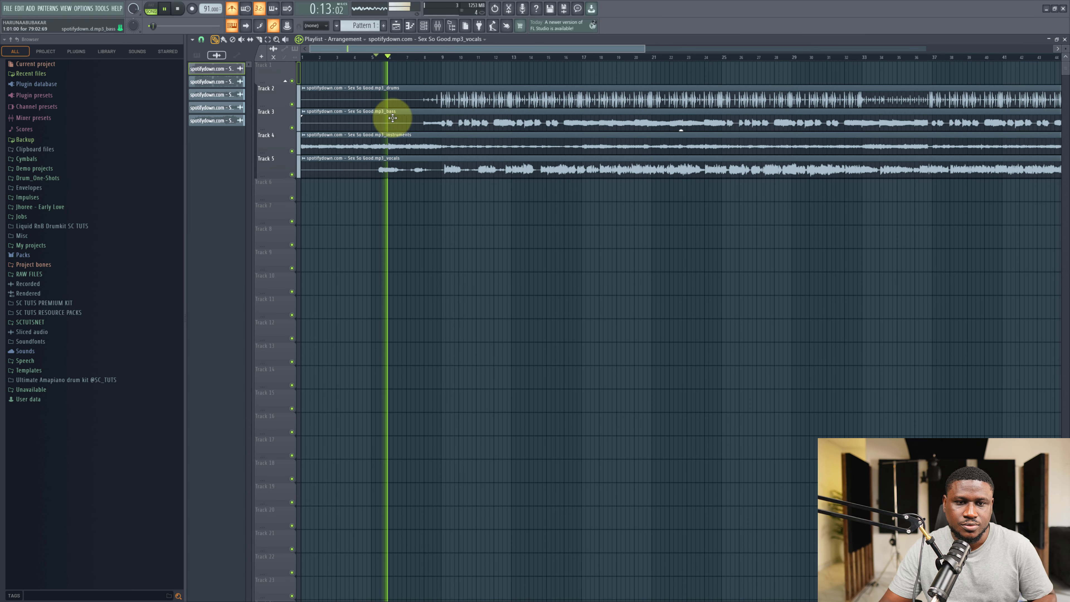
# Solo the vocals stem track and play it back from a later position.
pyautogui.rightClick(290, 173)
pyautogui.press('space')
pyautogui.press('space')
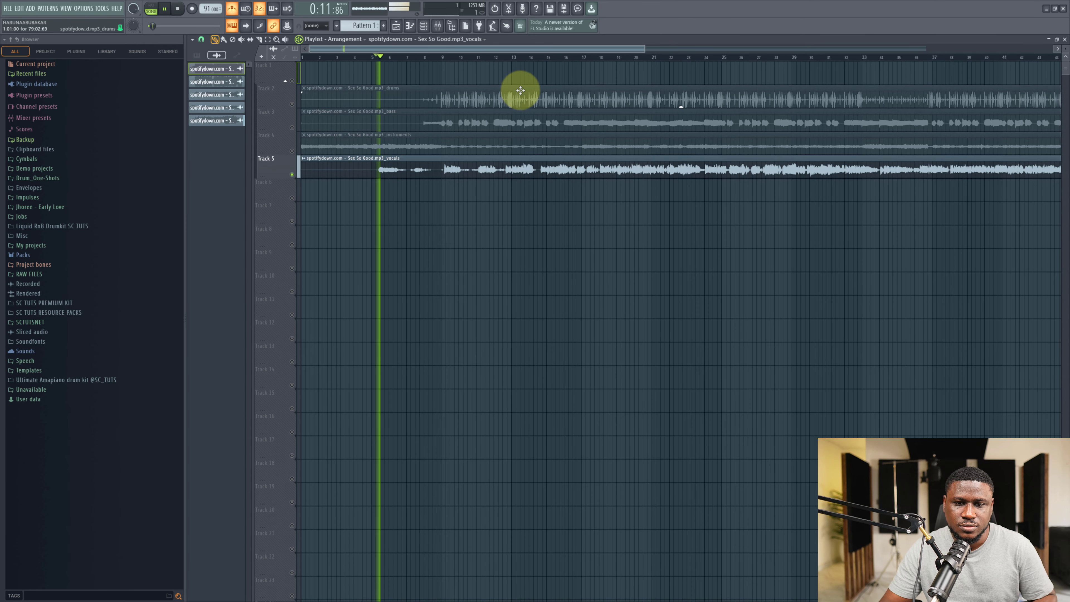
pyautogui.click(574, 57)
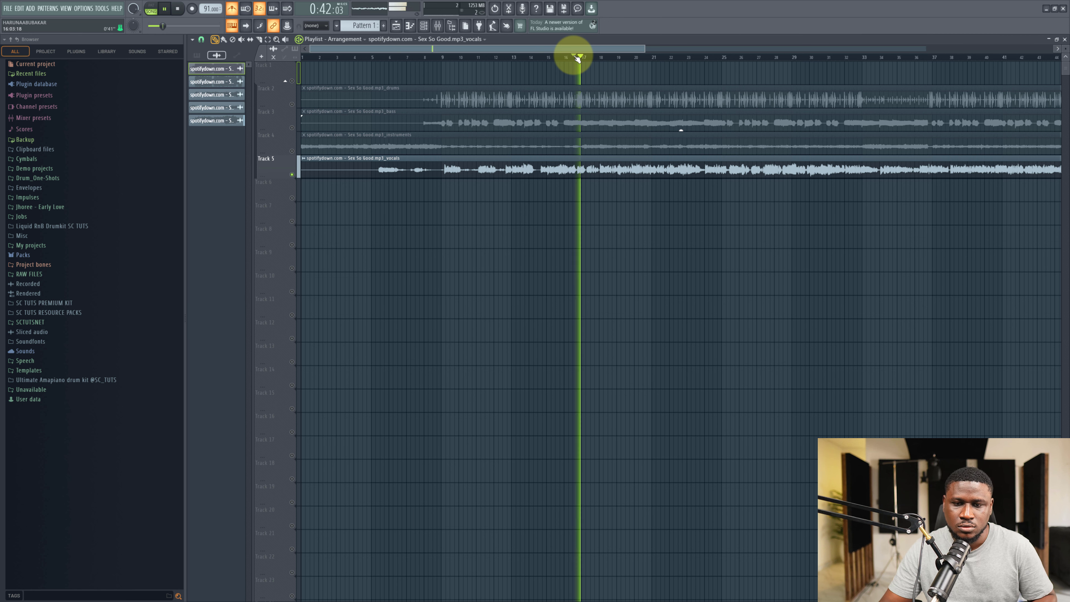
pyautogui.press('space')
# Open the vocals clip's sample settings and adjust its channel volume knob.
pyautogui.doubleClick(410, 169)
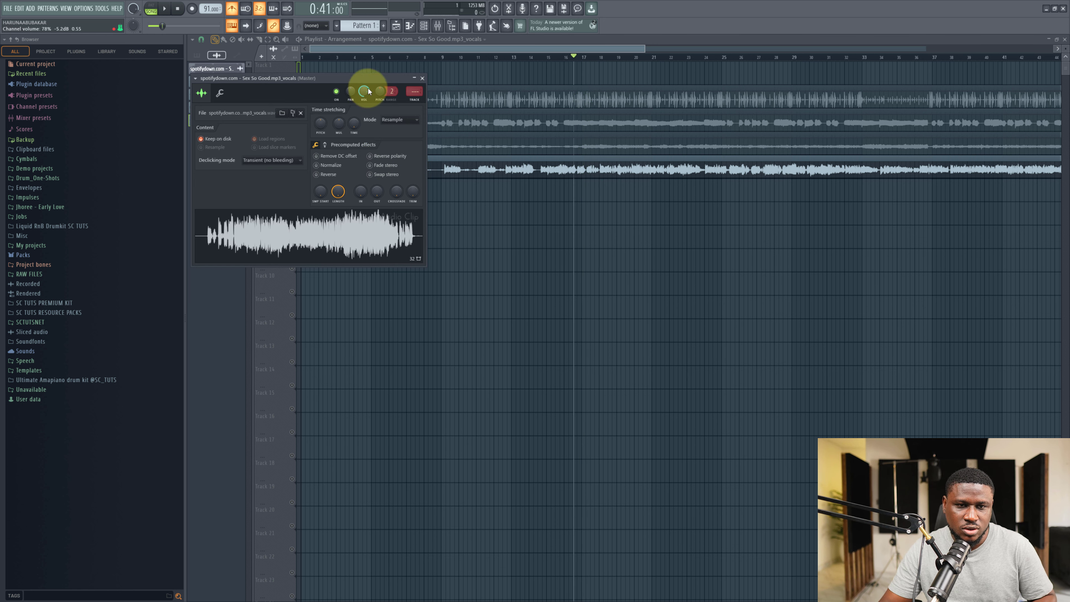
pyautogui.moveTo(368, 89); pyautogui.dragTo(374, 168)
pyautogui.click(506, 212)
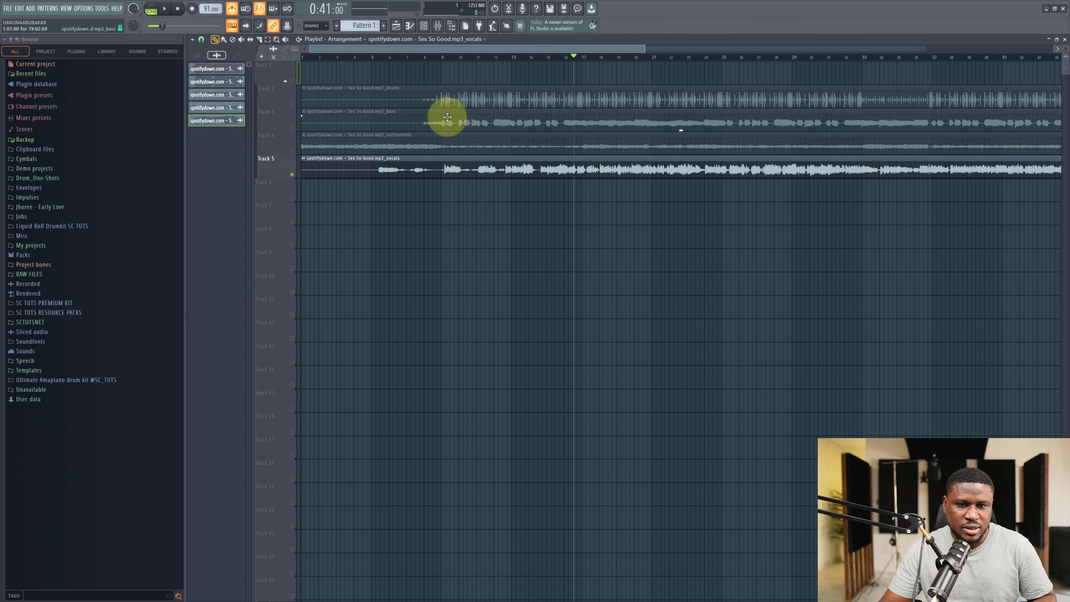
# Open the sample settings of the drums stem and then the bass stem.
pyautogui.doubleClick(466, 96)
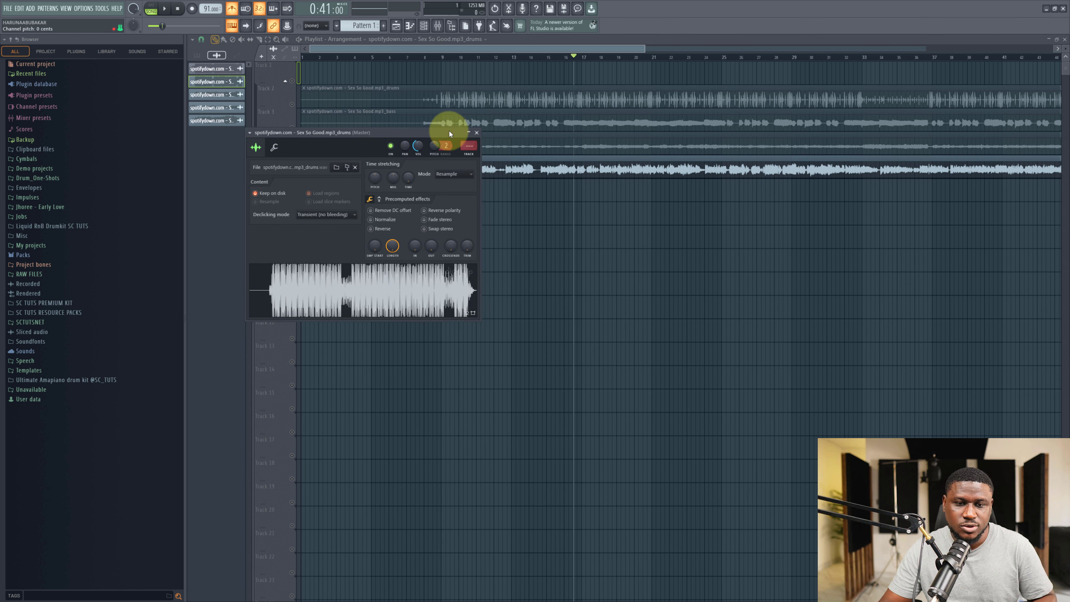
pyautogui.click(500, 115)
pyautogui.doubleClick(500, 114)
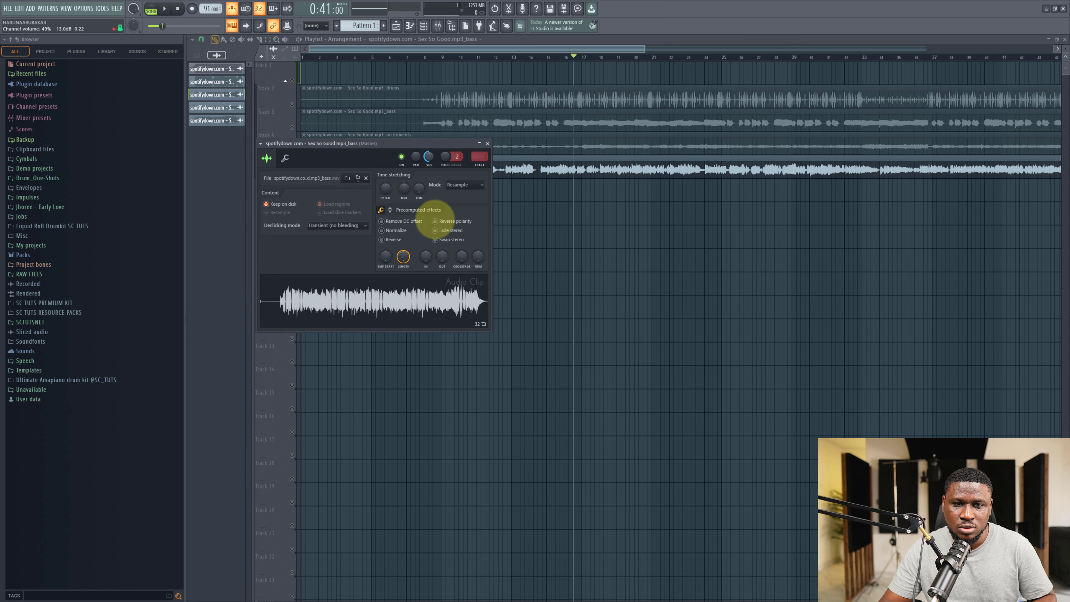
# Switch to the web browser, open Tunebat's Song Key & BPM Finder and upload the song file to analyze its key.
pyautogui.doubleClick(558, 144)
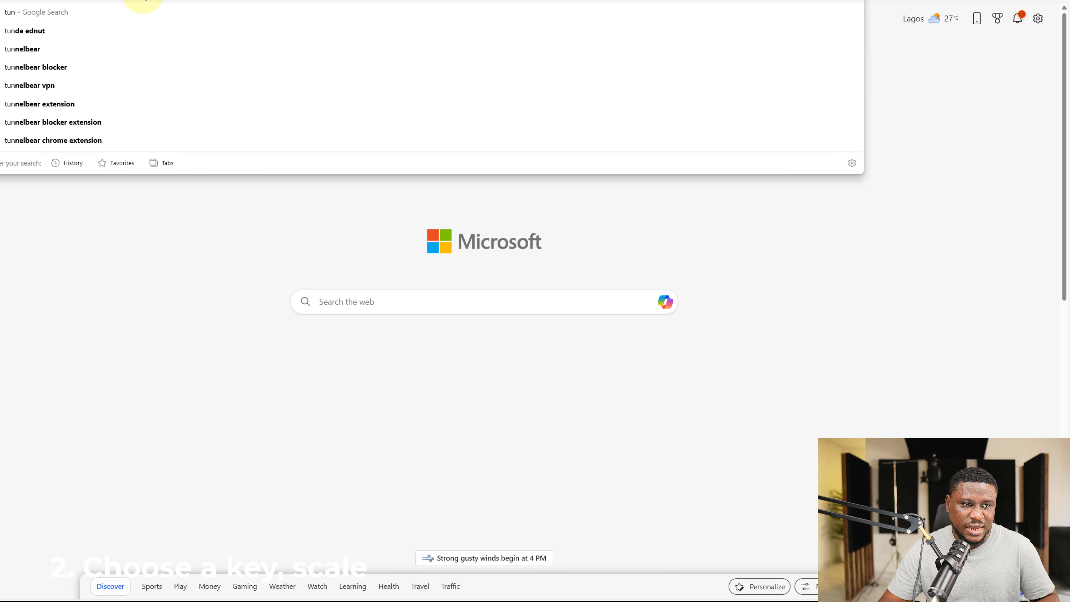
pyautogui.press('Return')
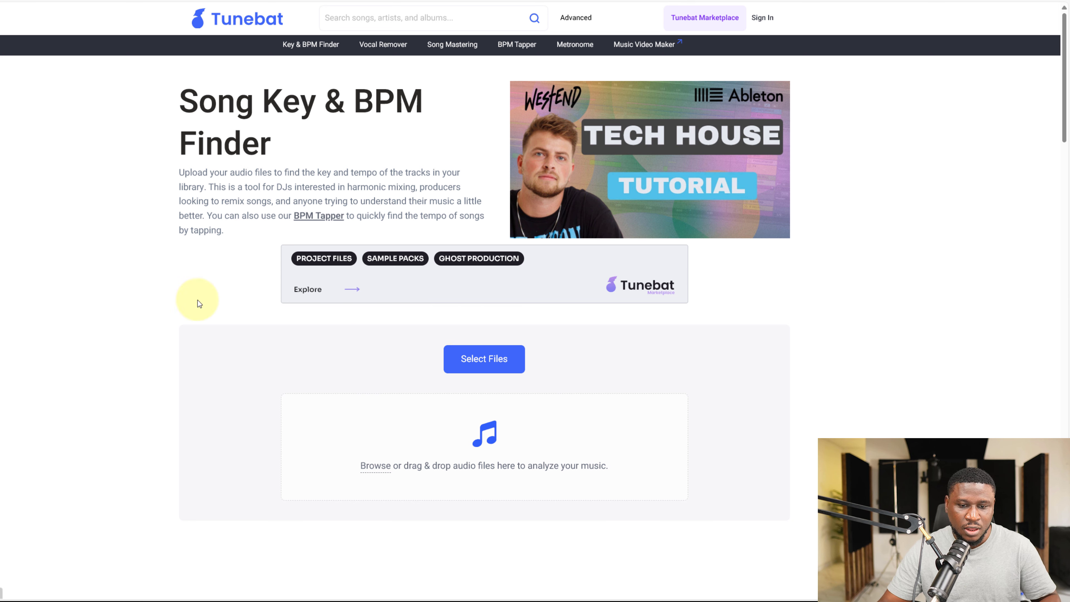
pyautogui.click(477, 371)
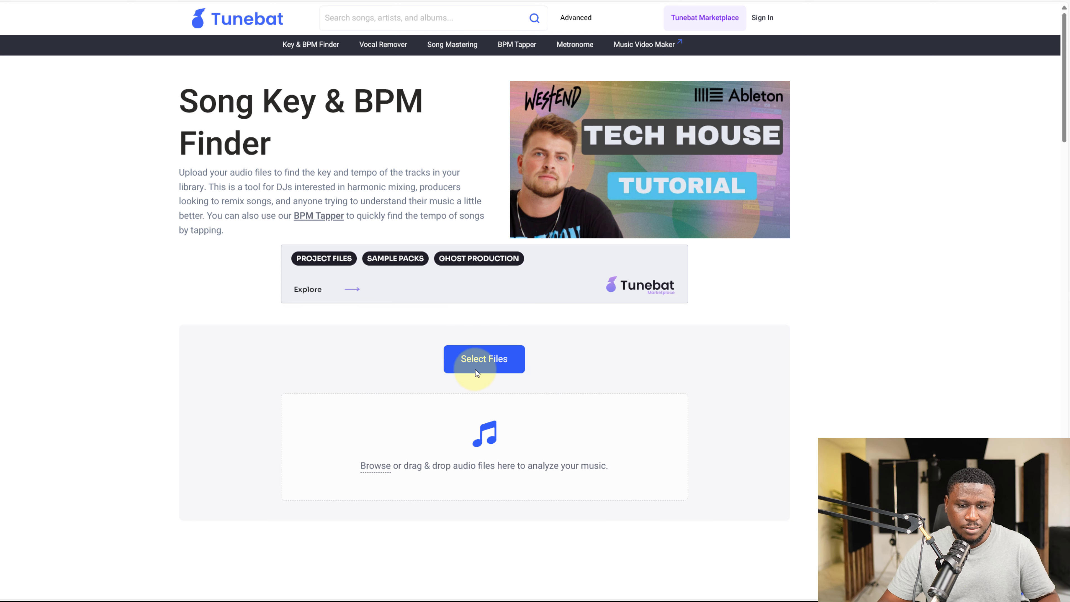
pyautogui.click(47, 92)
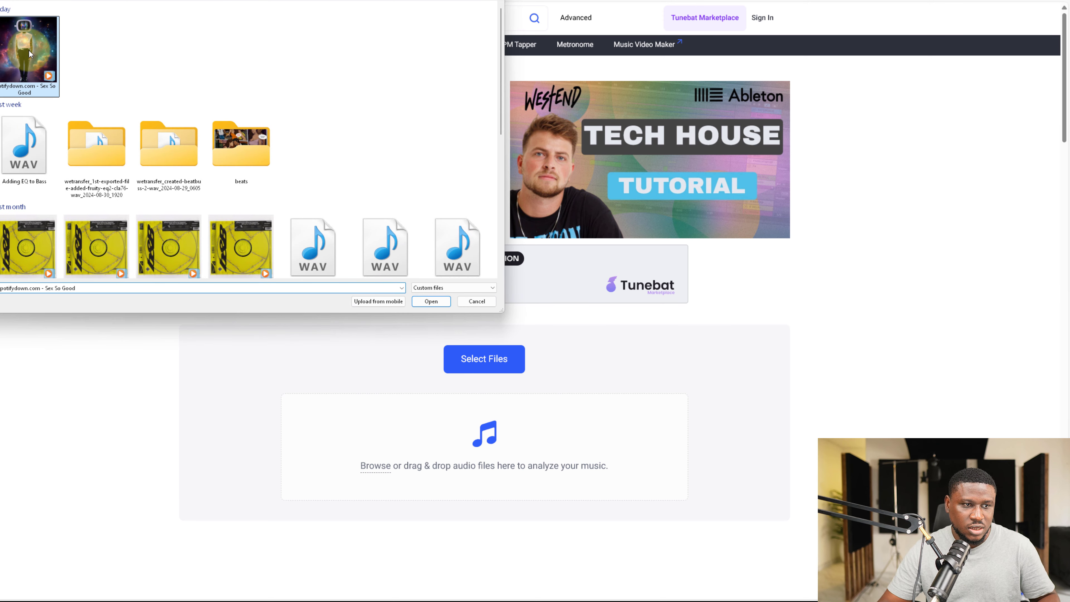
pyautogui.doubleClick(28, 49)
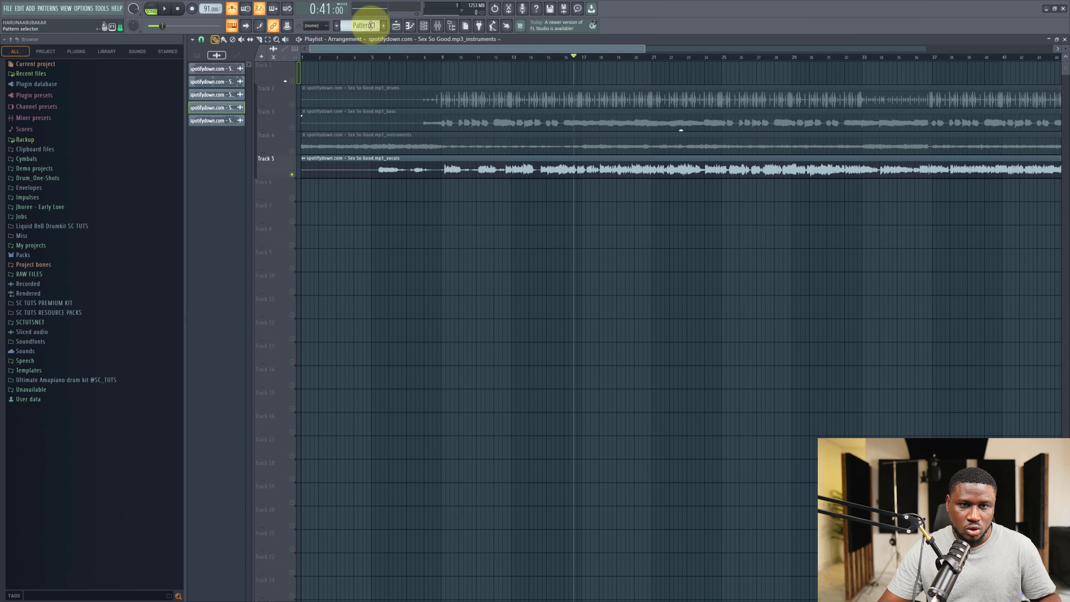
# Create a new pattern clip on track 6 and set the playlist snap to Bar.
pyautogui.click(361, 25)
pyautogui.click(418, 29)
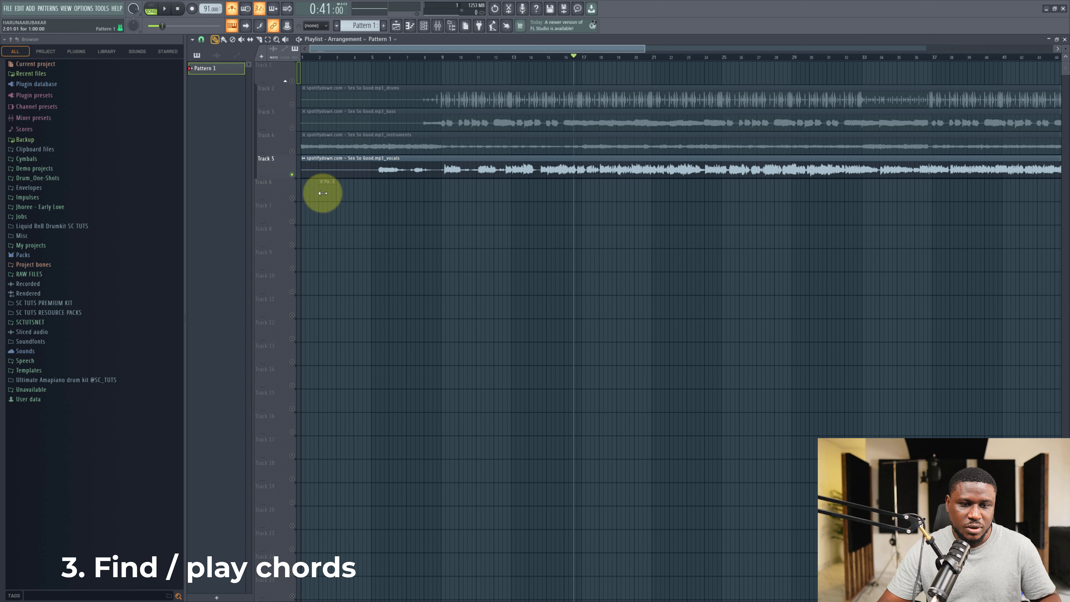
pyautogui.click(322, 193)
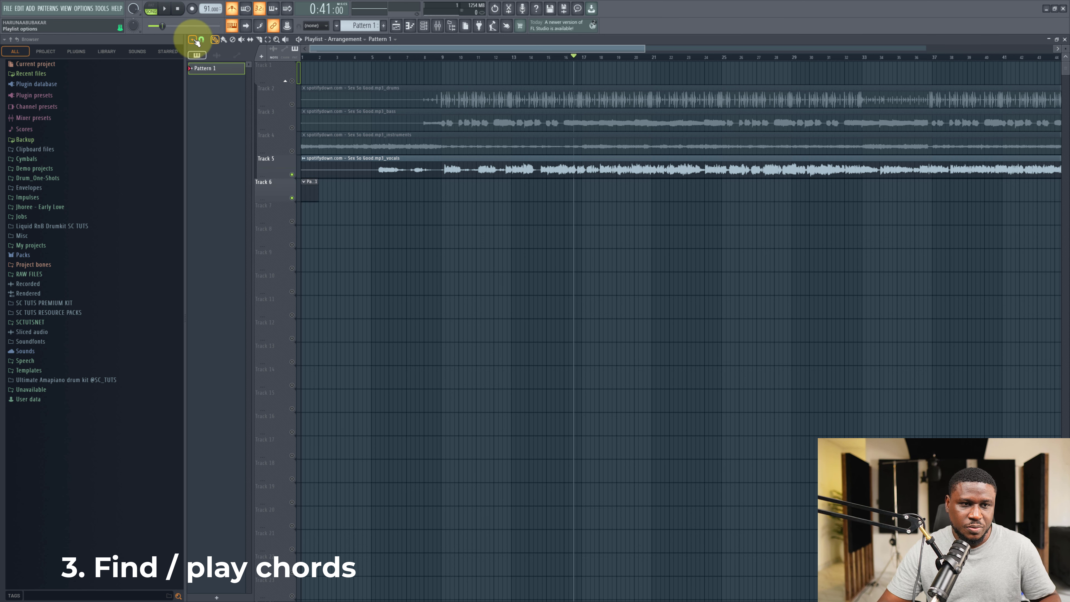
pyautogui.click(202, 40)
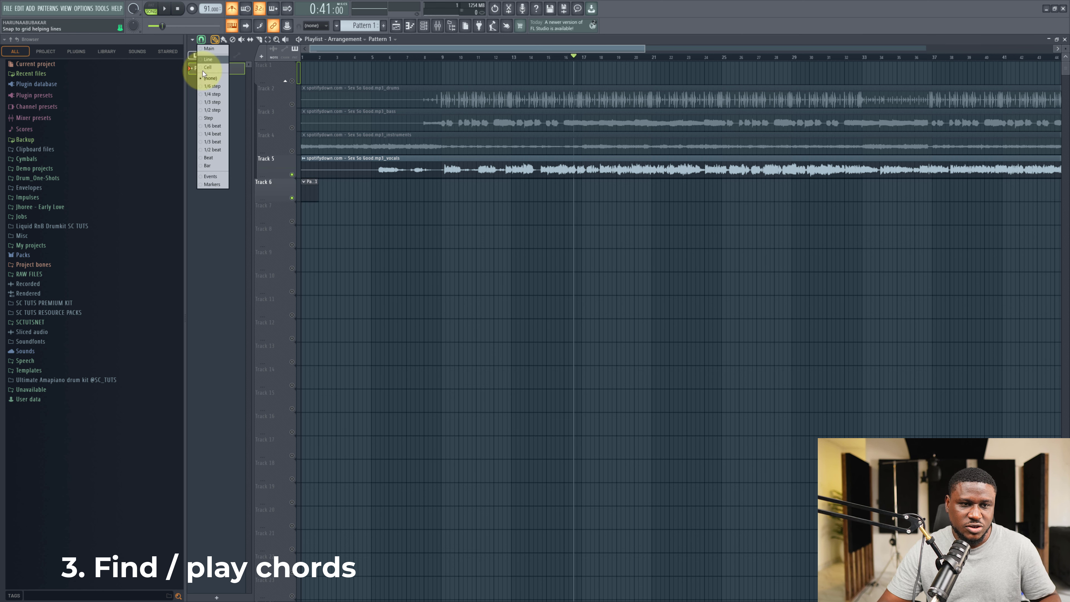
pyautogui.click(208, 166)
# Move the pattern clip to bar 9 where the vocals begin and preview playback from there.
pyautogui.moveTo(313, 192); pyautogui.dragTo(442, 191)
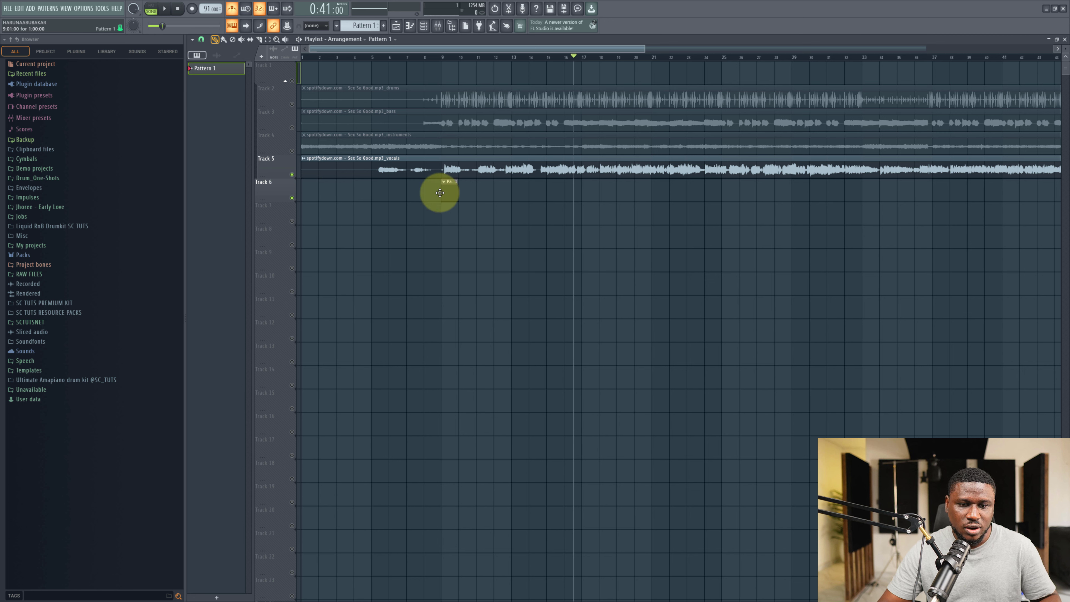
pyautogui.click(442, 58)
pyautogui.press('space')
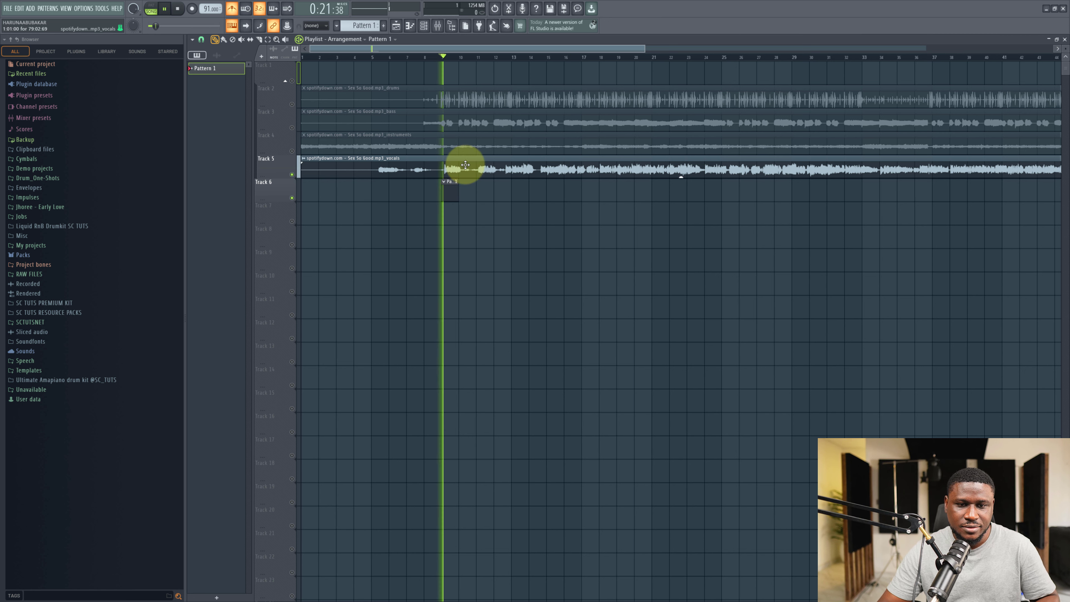
pyautogui.press('space')
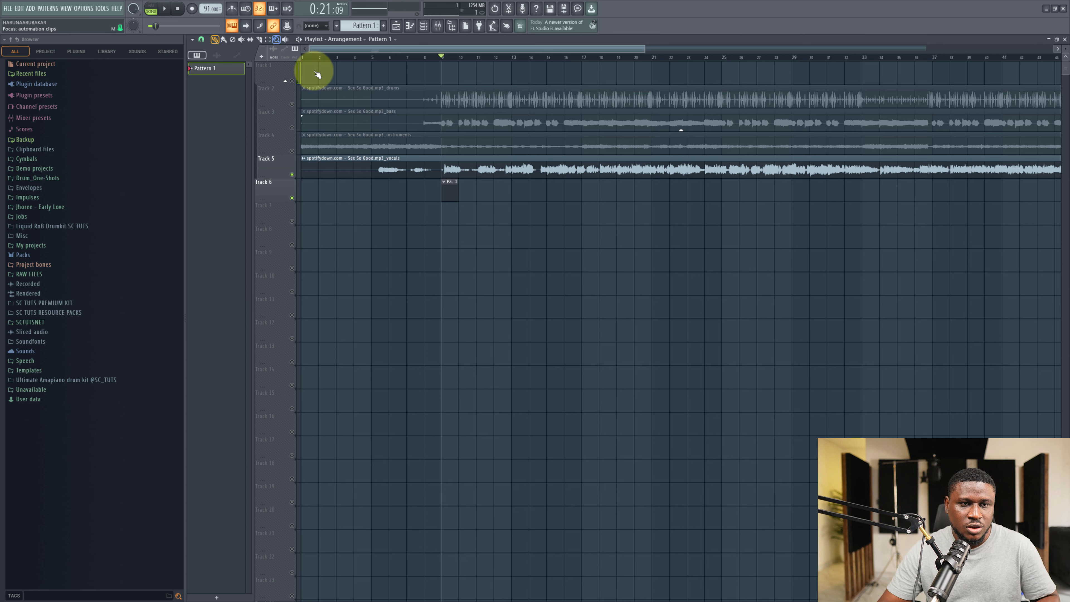
# Open the pattern's channel rack and add a Piano V2 instrument channel.
pyautogui.doubleClick(450, 180)
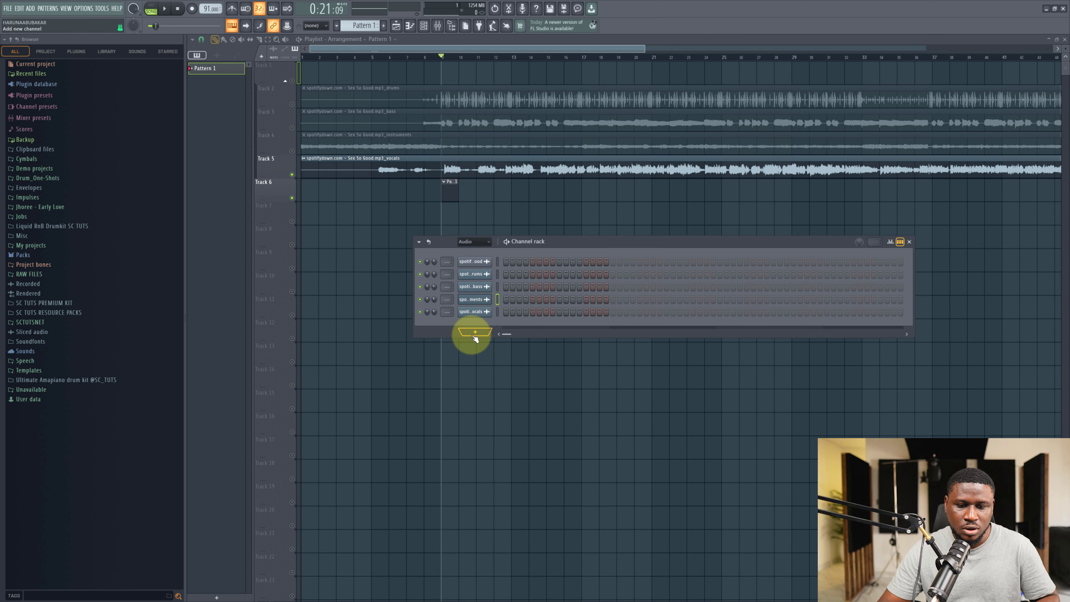
pyautogui.click(474, 332)
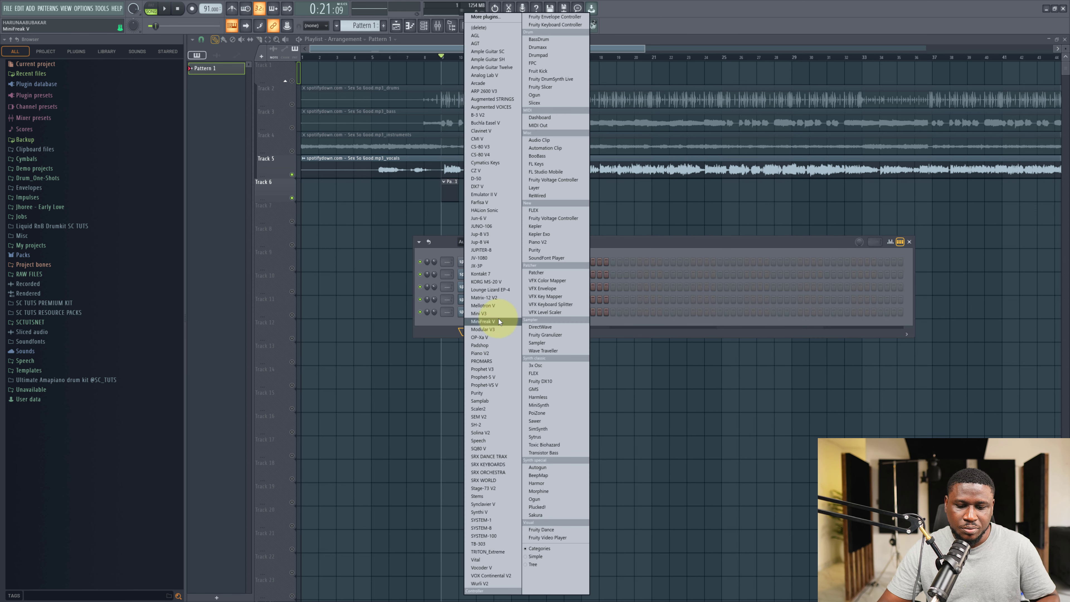
pyautogui.click(543, 240)
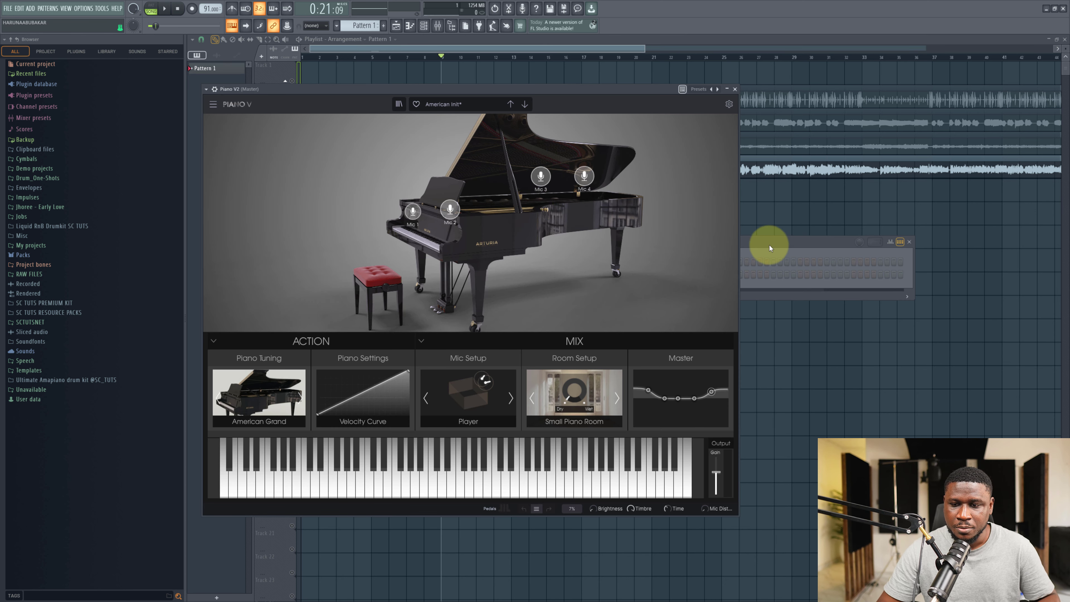
pyautogui.click(770, 247)
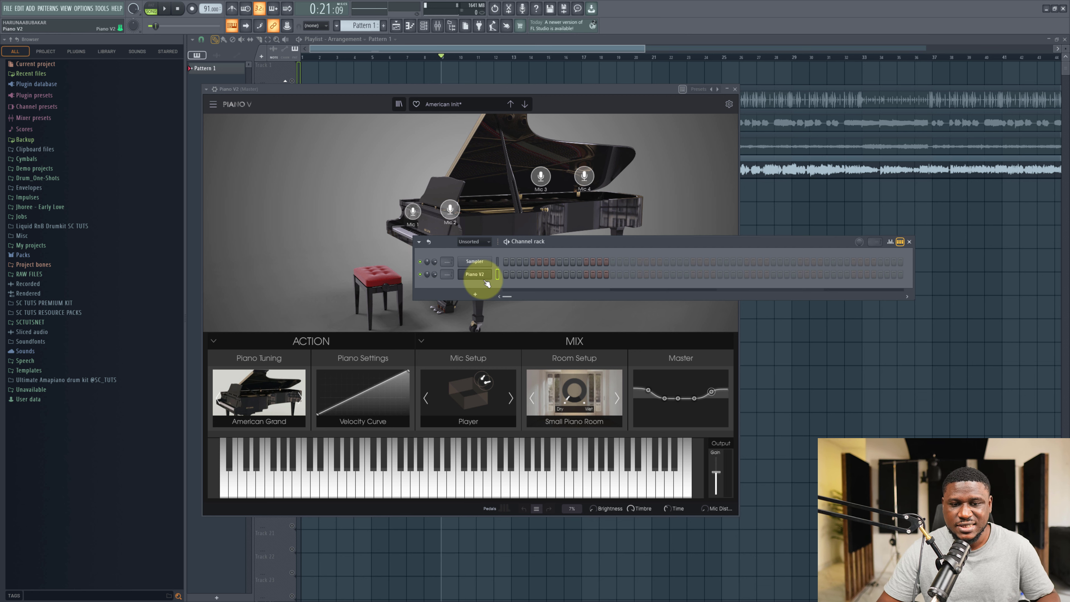
# Open Piano V2 in the piano roll and set snap to scale to Minor Natural (Aeolian).
pyautogui.rightClick(475, 276)
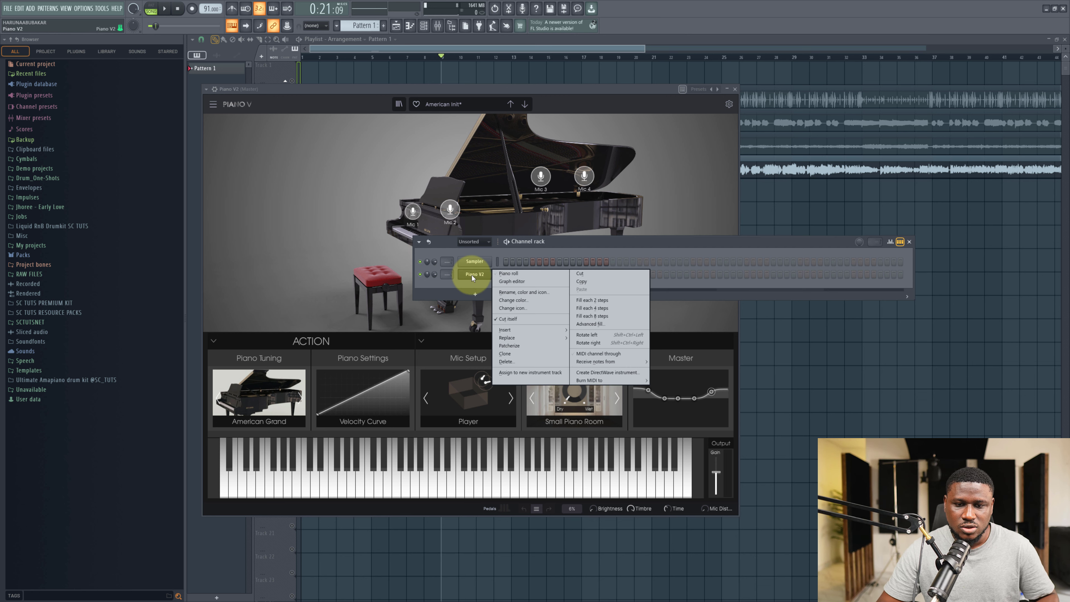
pyautogui.click(508, 272)
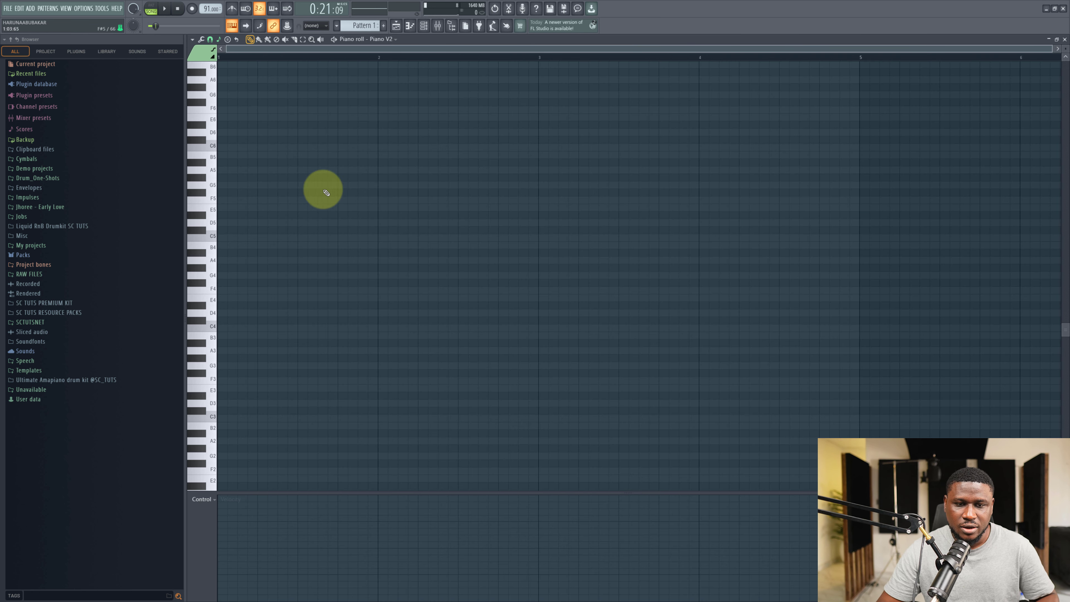
pyautogui.click(219, 40)
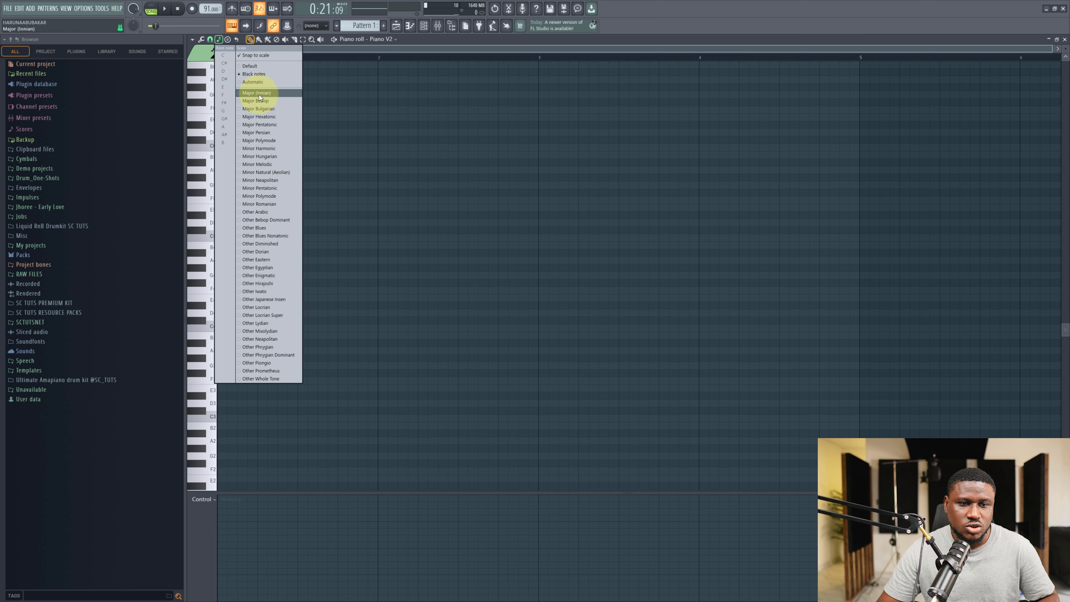
pyautogui.click(267, 171)
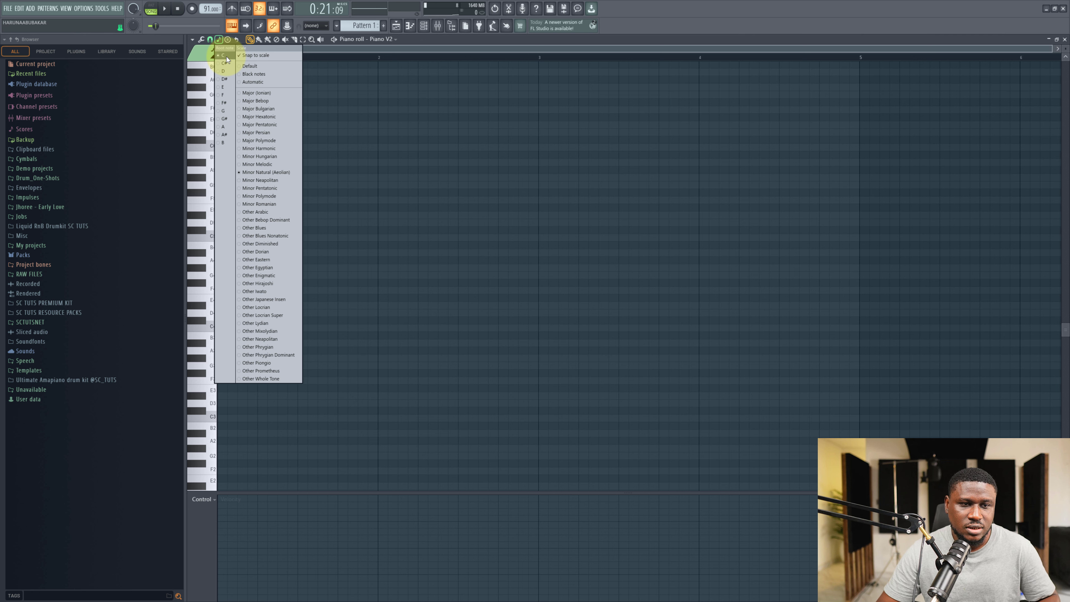
pyautogui.click(403, 196)
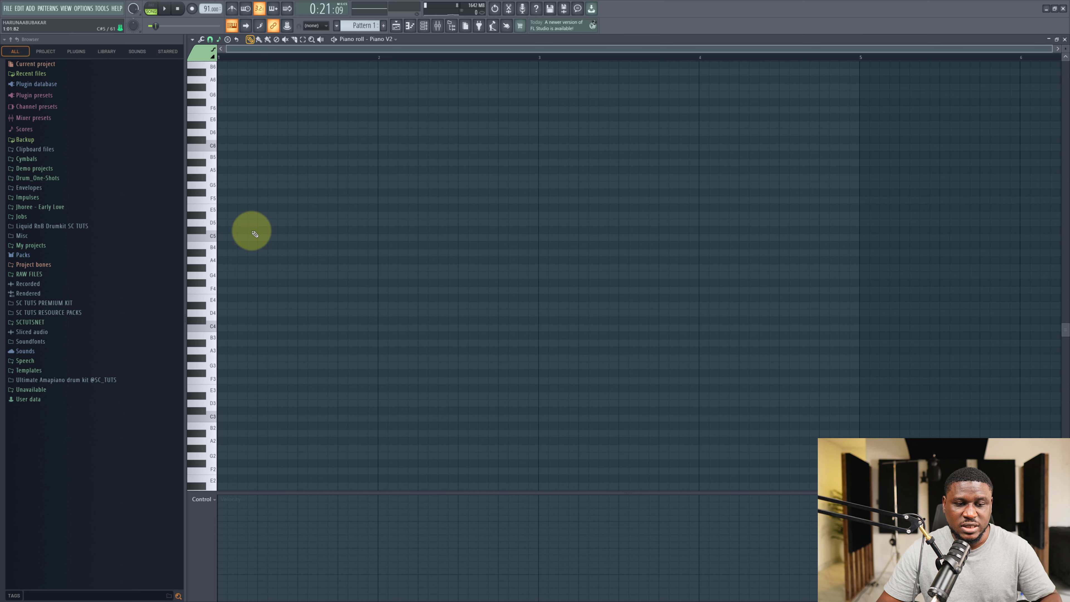
# Draw a one-bar A#4 note at the start of the piano roll and preview it.
pyautogui.click(225, 252)
pyautogui.press('space')
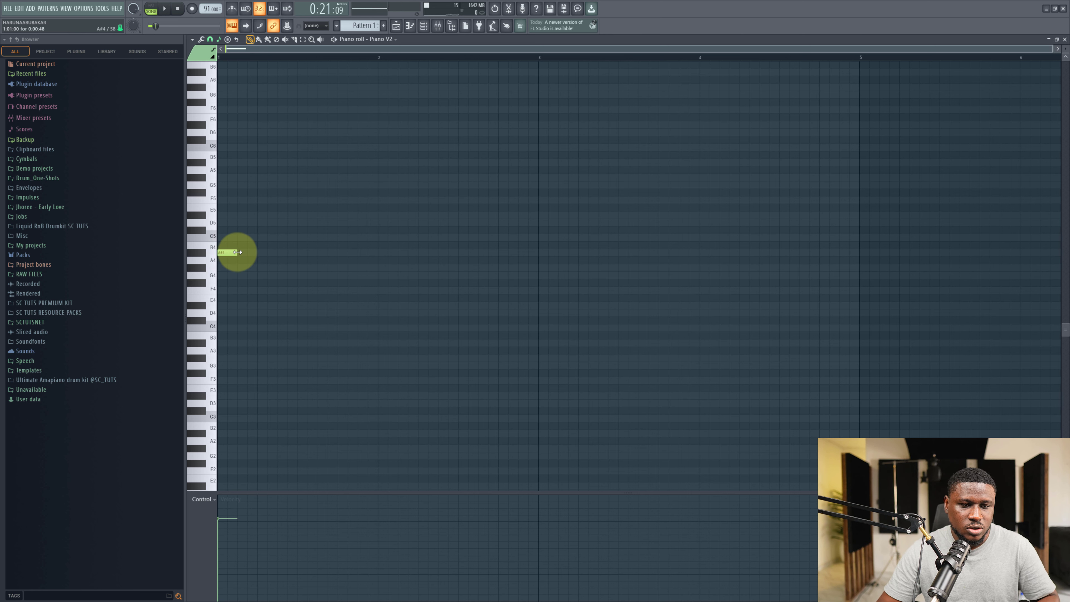
pyautogui.moveTo(237, 252); pyautogui.dragTo(356, 253)
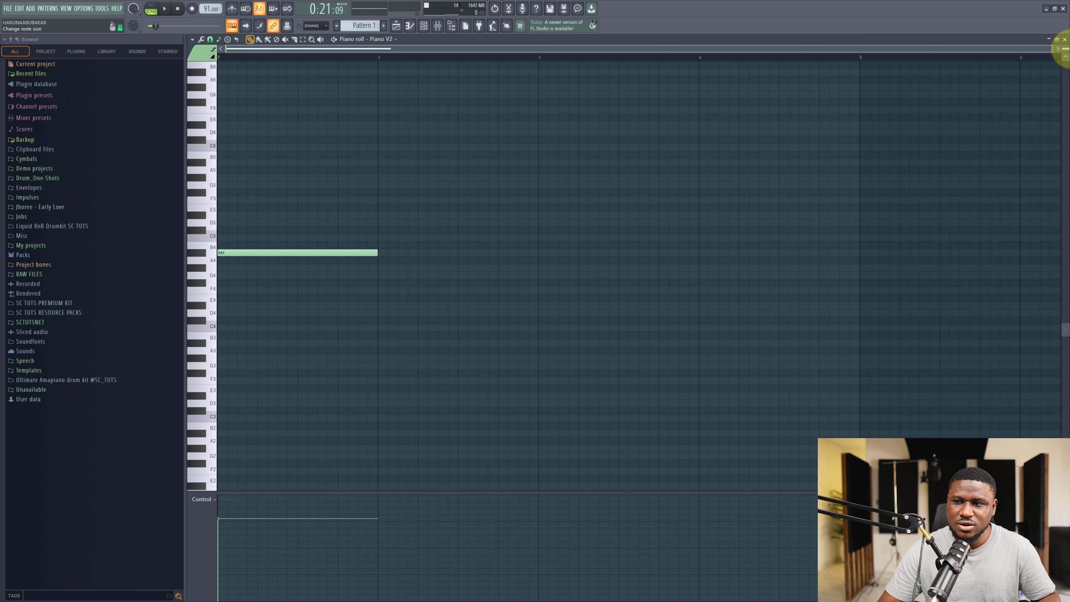
pyautogui.moveTo(1067, 48); pyautogui.dragTo(1067, 29)
pyautogui.scroll(1, 331, 246)
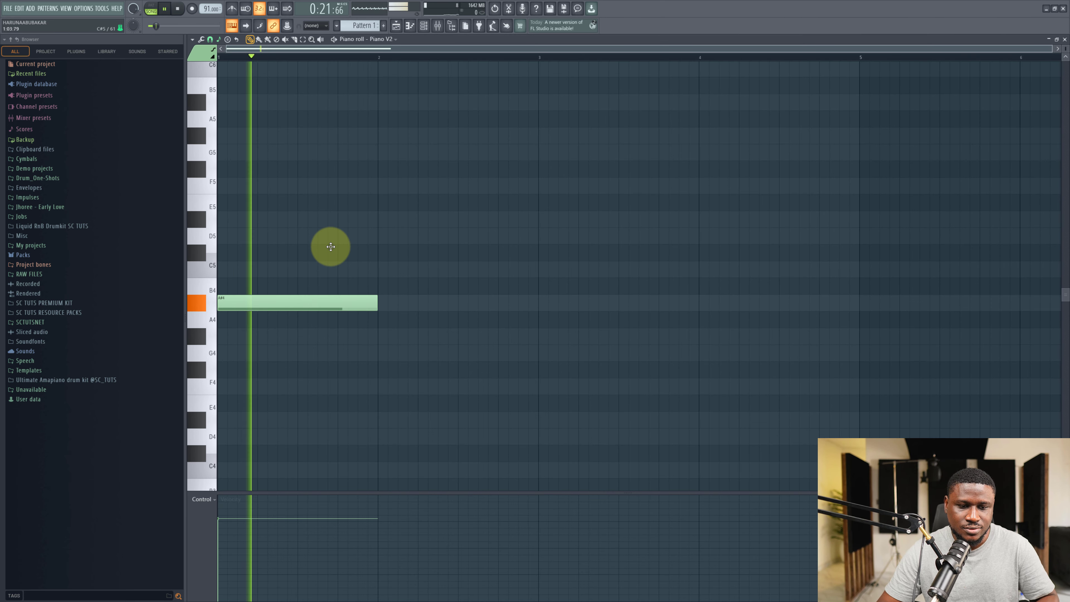
# Place a one-bar C5 note in bar 2 following the A#4 note and play it.
pyautogui.click(383, 336)
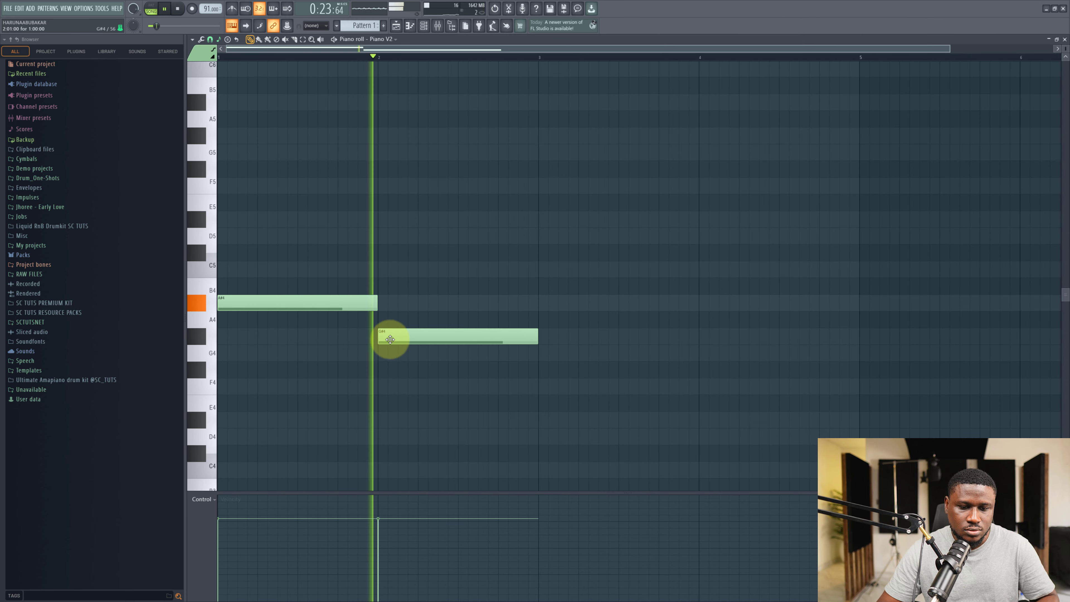
pyautogui.press('space')
pyautogui.moveTo(455, 331); pyautogui.dragTo(447, 265)
pyautogui.rightClick(393, 275)
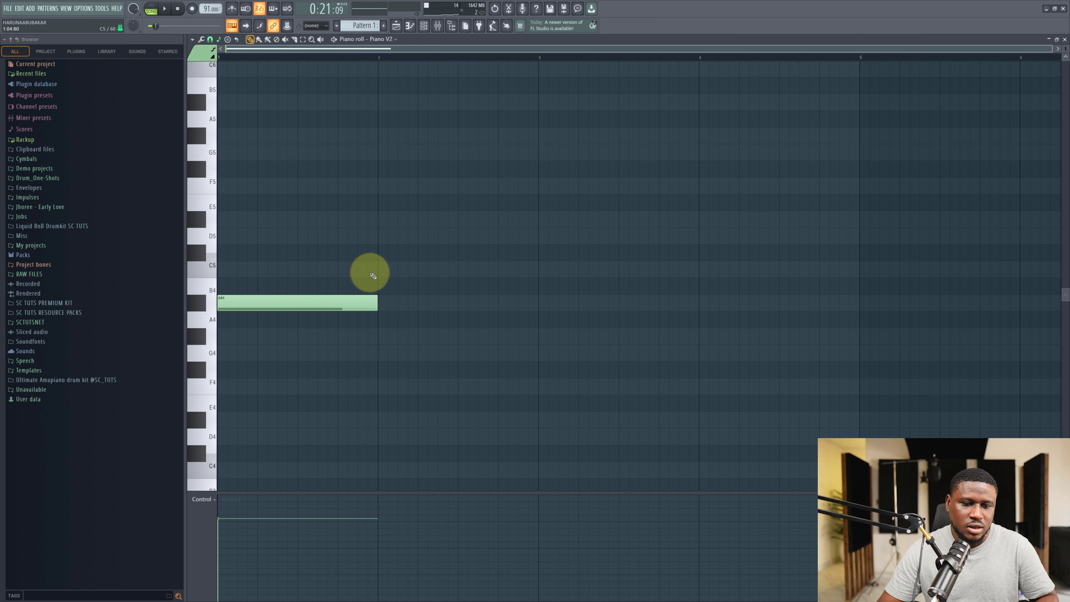
pyautogui.click(379, 274)
pyautogui.press('space')
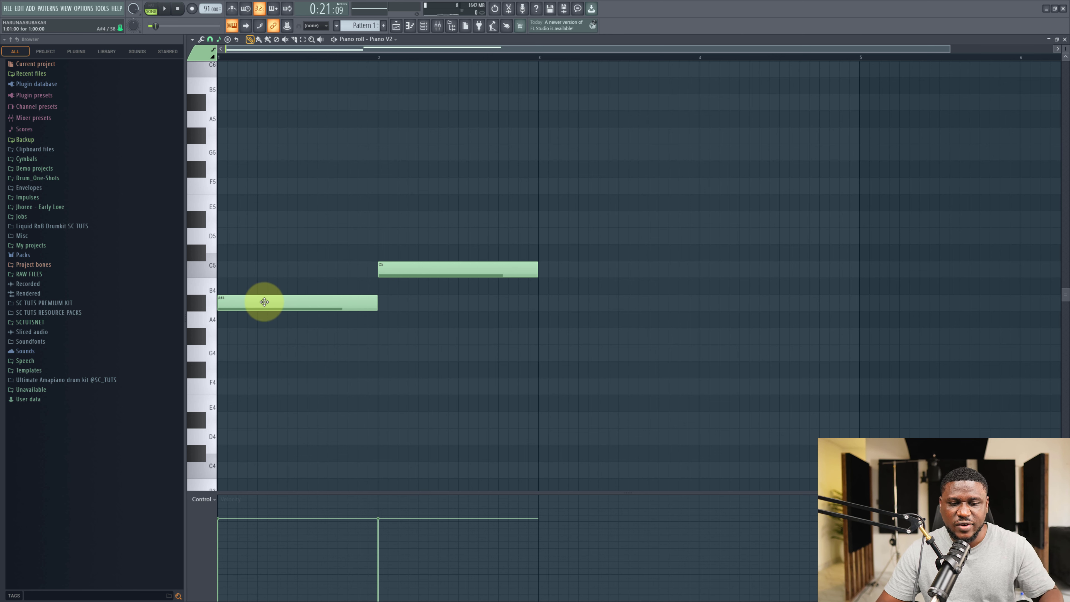
# Add a D5 note above the A#4 in bar 1 and preview the result.
pyautogui.keyDown('ctrl'); pyautogui.click(352, 299); pyautogui.keyUp('ctrl')
pyautogui.keyDown('ctrl'); pyautogui.click(268, 337); pyautogui.keyUp('ctrl')
pyautogui.keyDown('ctrl'); pyautogui.click(272, 309); pyautogui.keyUp('ctrl')
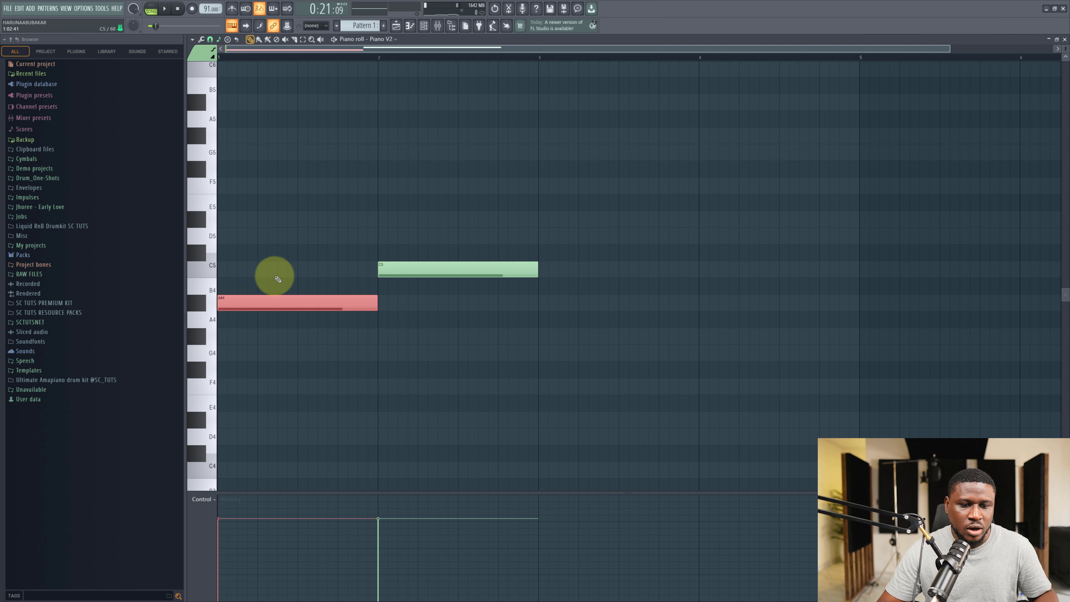
pyautogui.keyDown('ctrl'); pyautogui.click(279, 276); pyautogui.keyUp('ctrl')
pyautogui.moveTo(265, 234); pyautogui.dragTo(187, 230)
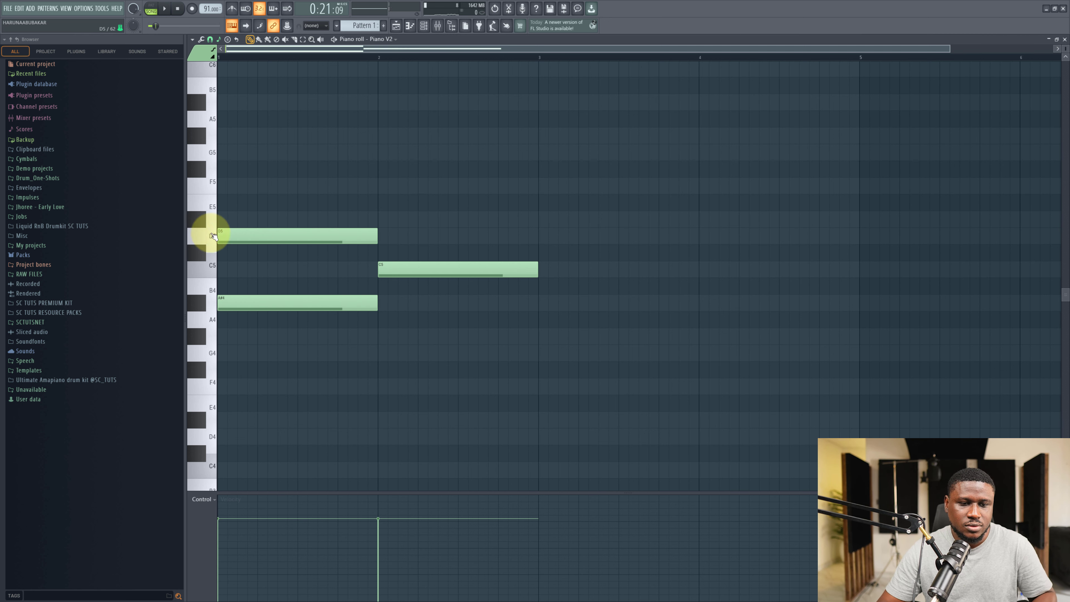
pyautogui.press('space')
pyautogui.press('space')
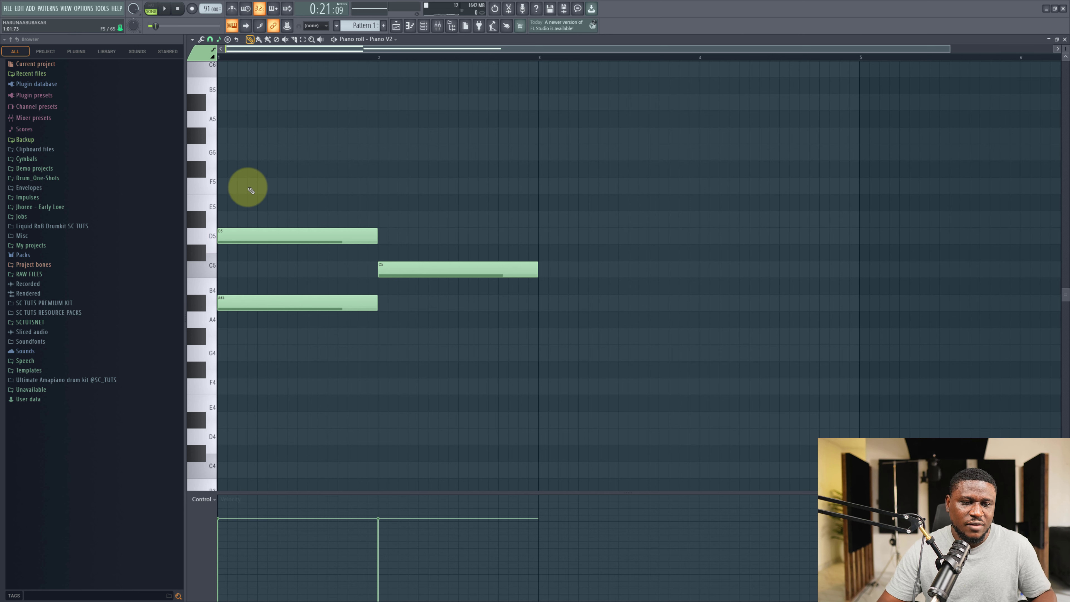
# Add an F5 note above the D5 to complete the bar-1 chord and play it.
pyautogui.moveTo(251, 190); pyautogui.dragTo(207, 187)
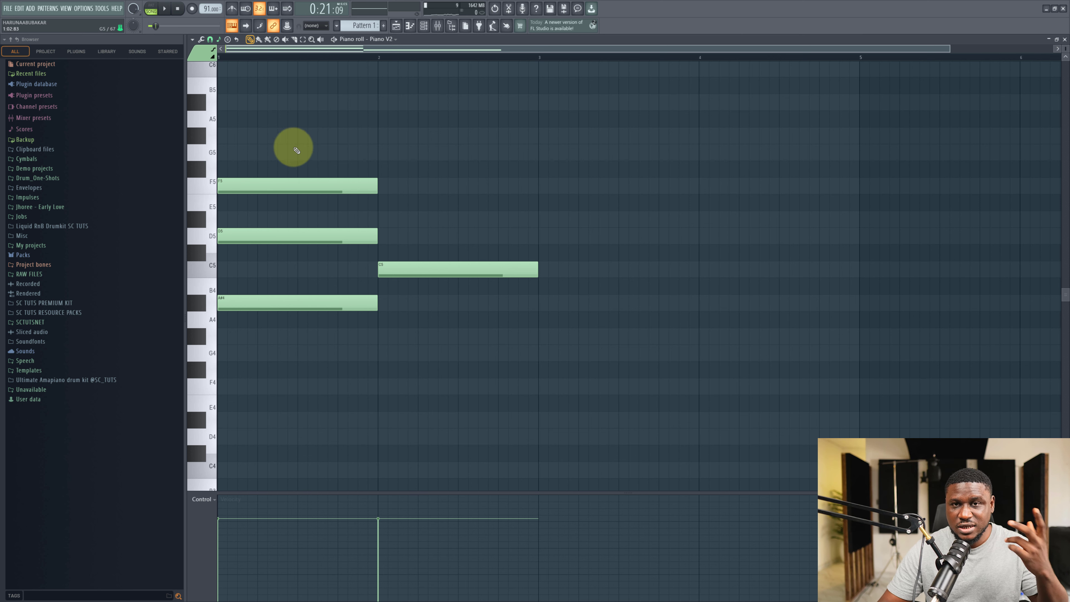
pyautogui.press('space')
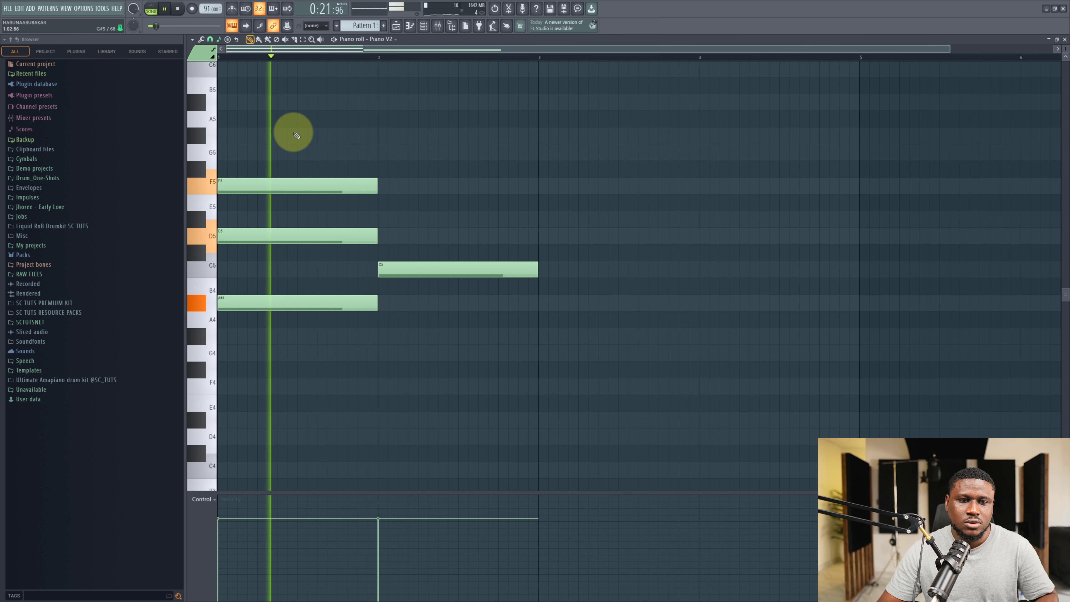
pyautogui.moveTo(296, 132); pyautogui.dragTo(324, 337)
pyautogui.press('space')
# Add D#5 and G5 notes above the C5 in bar 2 to form the second chord and play it.
pyautogui.click(450, 337)
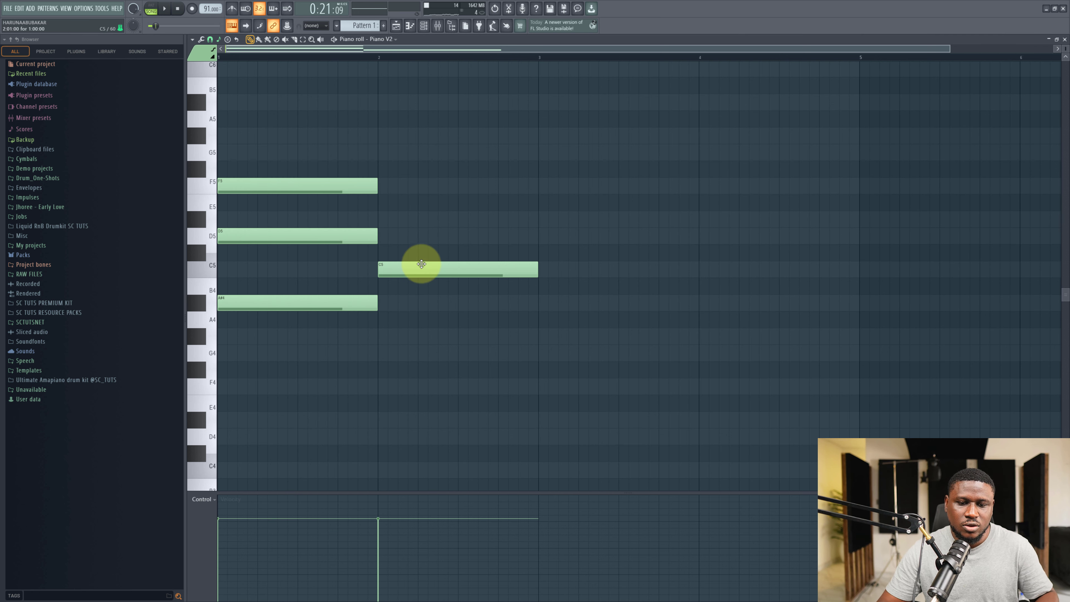
pyautogui.moveTo(422, 264); pyautogui.dragTo(377, 218)
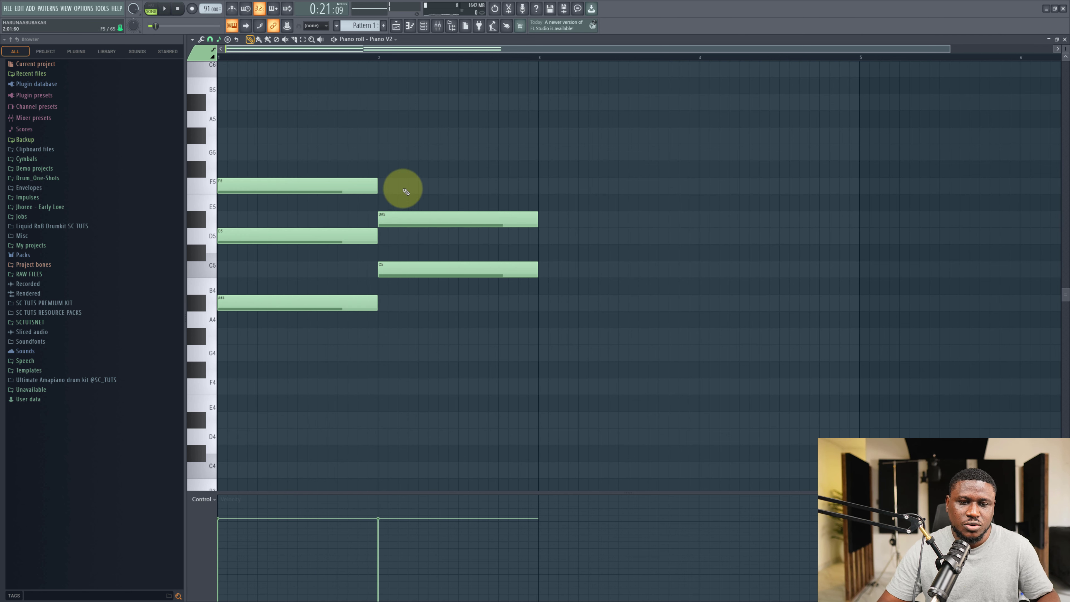
pyautogui.click(380, 150)
pyautogui.press('space')
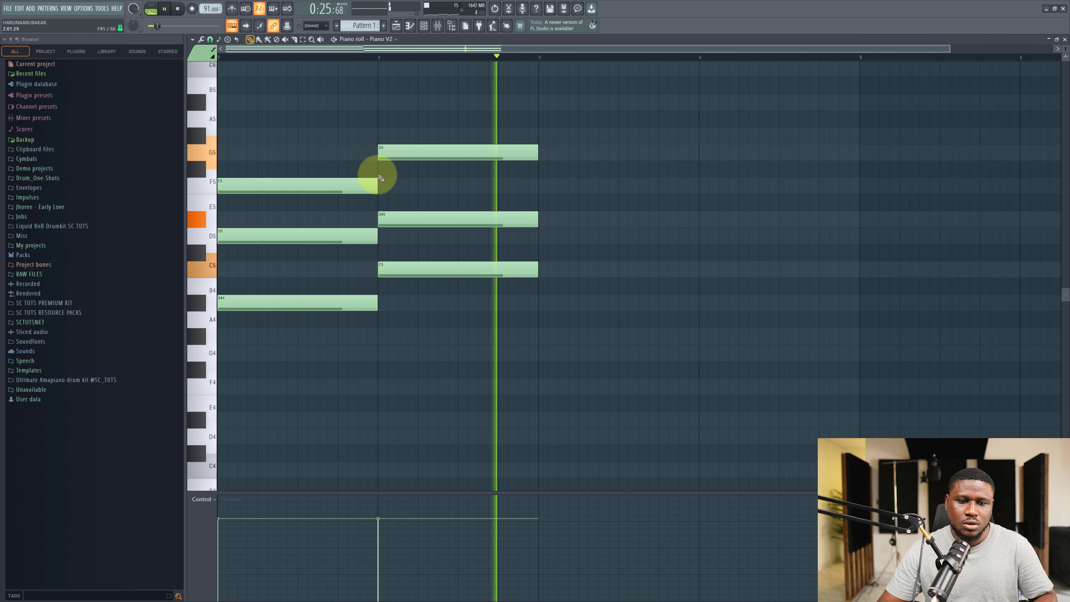
pyautogui.press('space')
# Try shifting the bar-1 chord down in steps while auditioning each version, then move it back to A#4, D5, F5.
pyautogui.moveTo(275, 156); pyautogui.dragTo(312, 418)
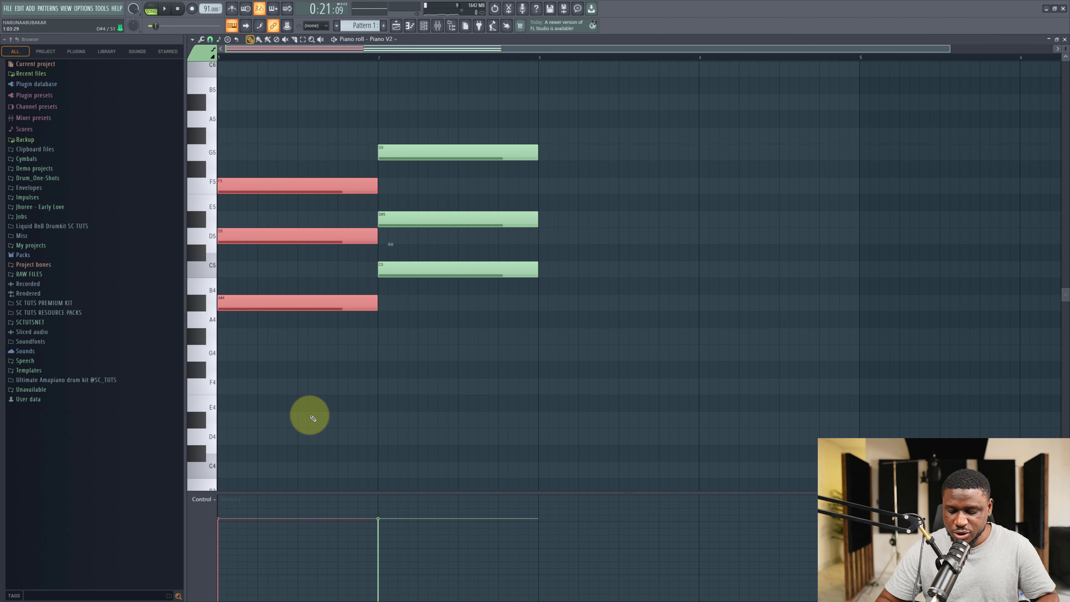
pyautogui.press('space')
pyautogui.press('space')
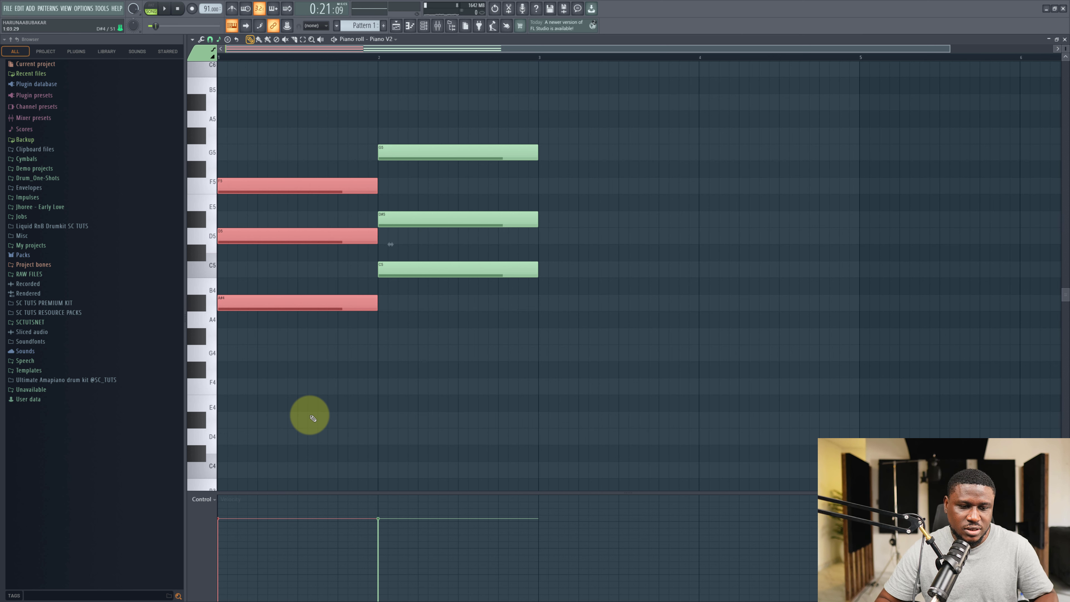
pyautogui.hotkey('shift', 'Down')
pyautogui.hotkey('shift', 'Down')
pyautogui.press('space')
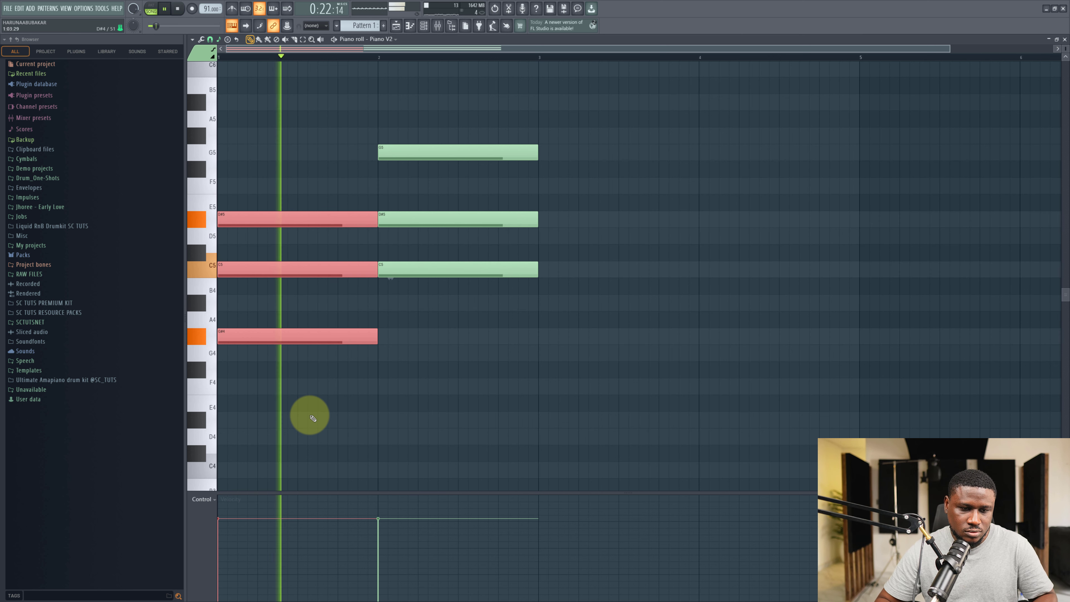
pyautogui.press('space')
pyautogui.hotkey('shift', 'Down')
pyautogui.press('space')
pyautogui.press('space')
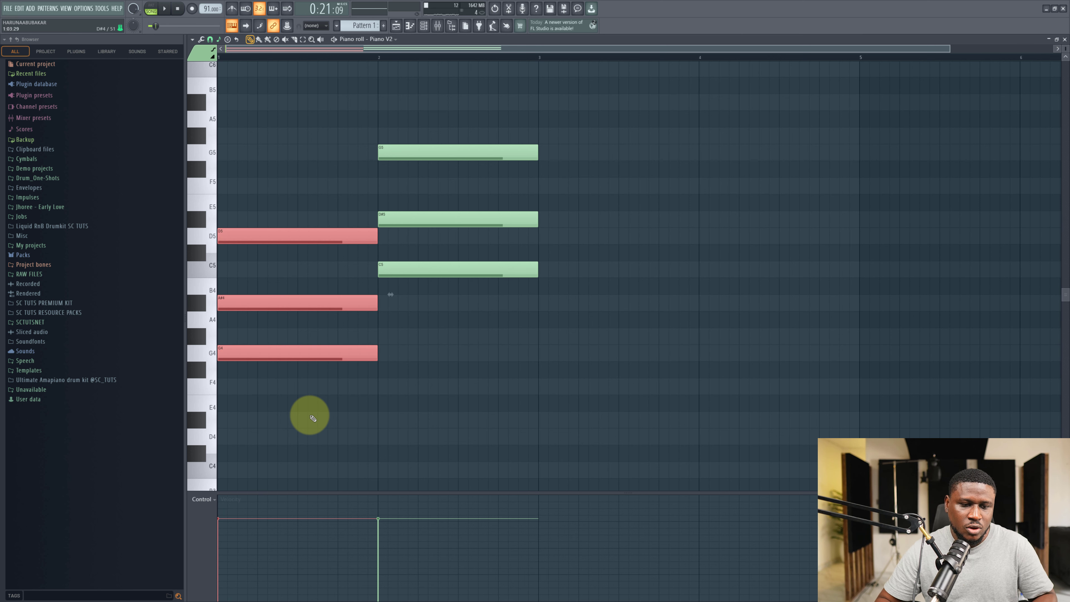
pyautogui.hotkey('shift', 'Down')
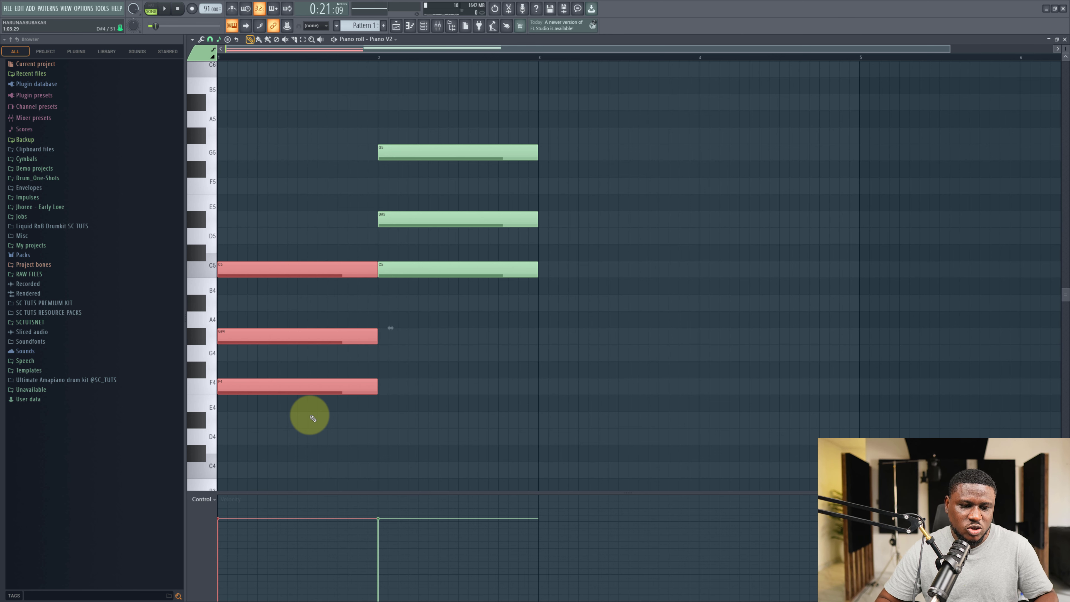
pyautogui.press('space')
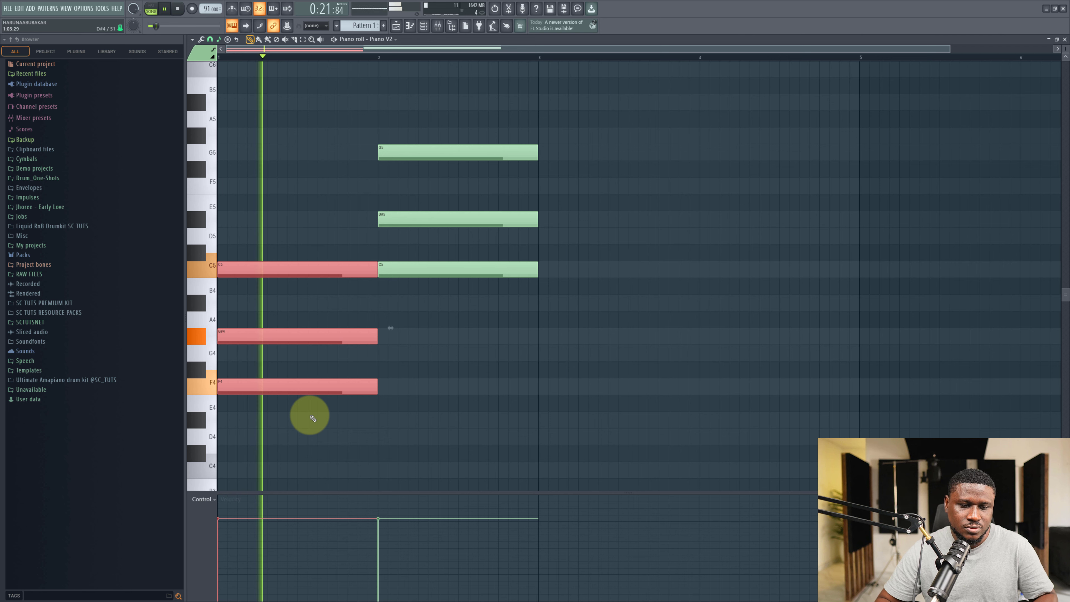
pyautogui.press('space')
pyautogui.hotkey('shift', 'Up')
pyautogui.hotkey('shift', 'Up')
pyautogui.hotkey('shift', 'Up')
pyautogui.hotkey('shift', 'Up')
pyautogui.press('space')
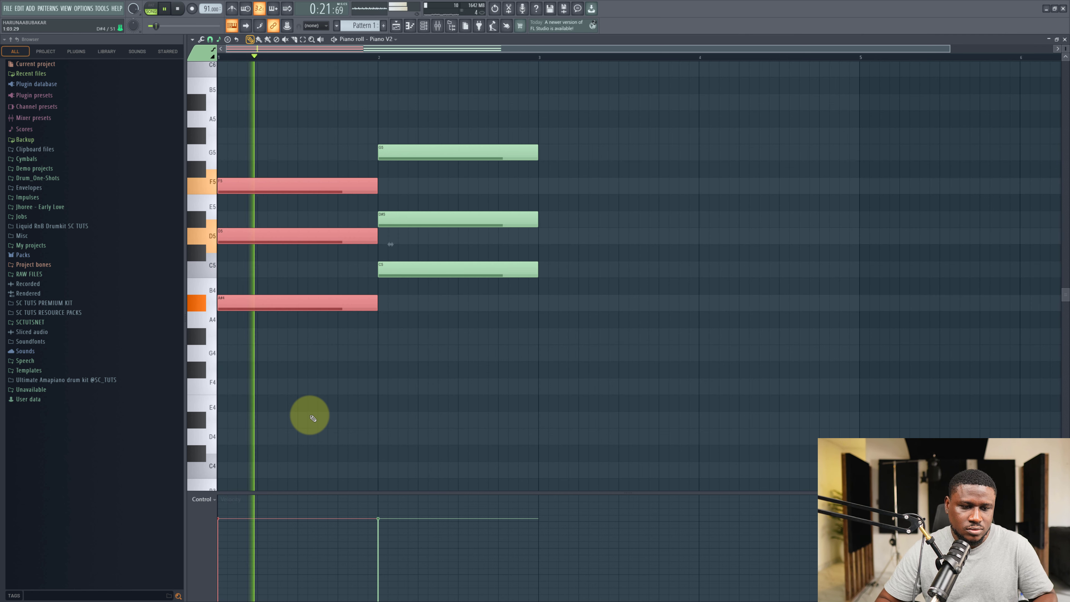
# Duplicate the bar-2 chord twice so copies fill bars 3 and 4.
pyautogui.moveTo(559, 112); pyautogui.dragTo(486, 353)
pyautogui.click(489, 355)
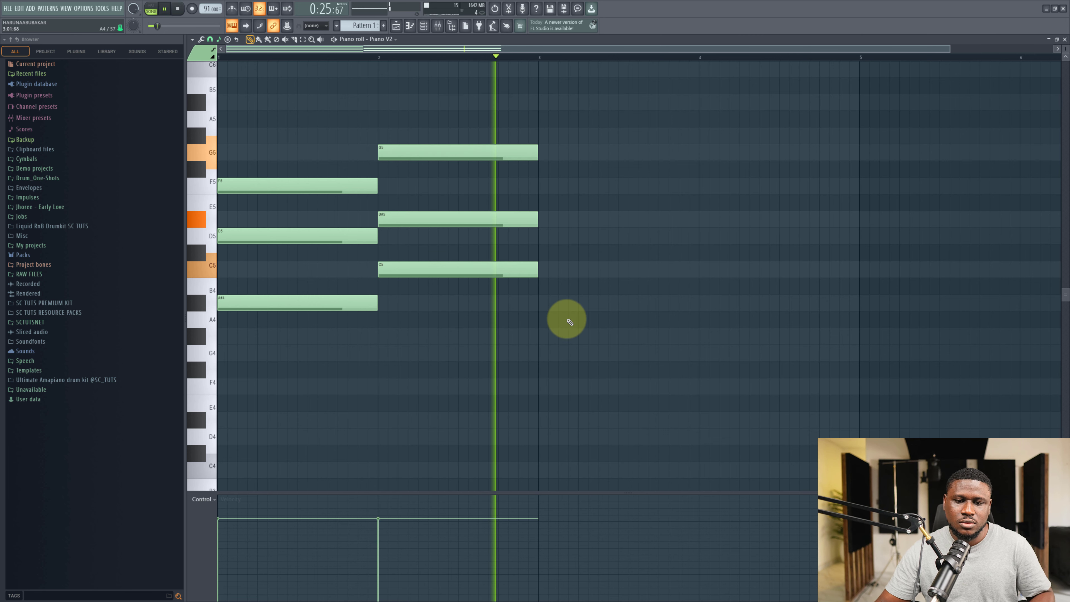
pyautogui.press('space')
pyautogui.moveTo(536, 78); pyautogui.dragTo(498, 297)
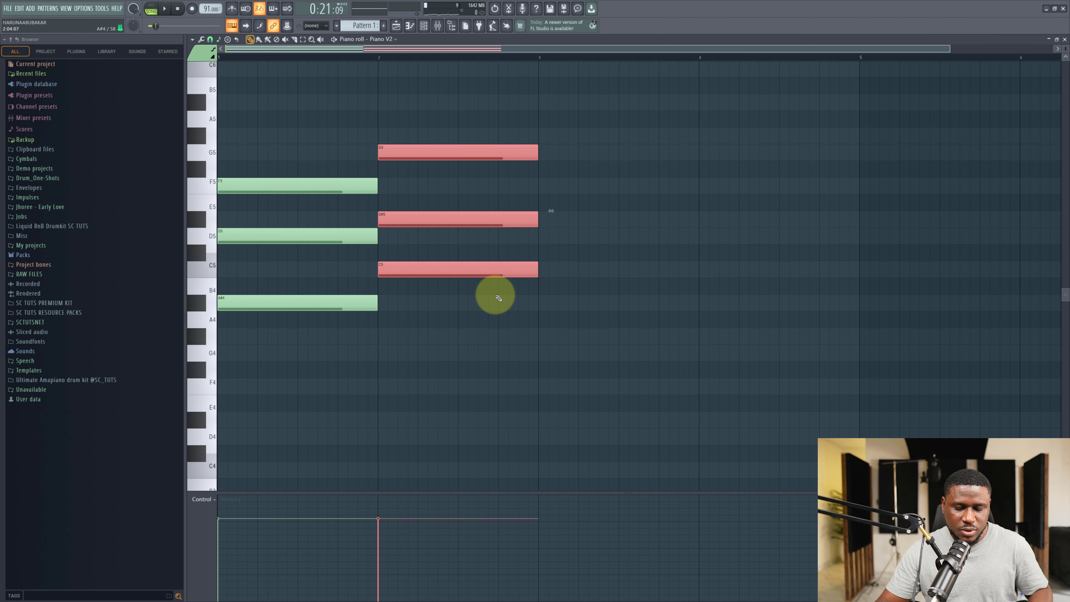
pyautogui.hotkey('ctrl', 'b')
pyautogui.hotkey('ctrl', 'b')
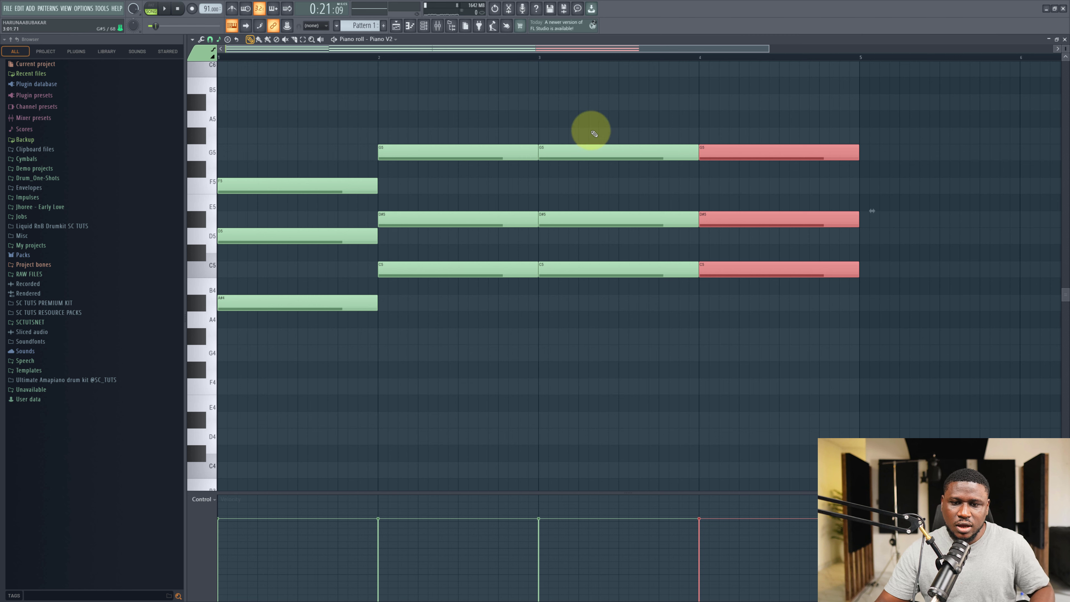
# Shift the bar-3 chord down to G#4, C5, D#5 and audition it.
pyautogui.moveTo(594, 133); pyautogui.dragTo(663, 331)
pyautogui.press('space')
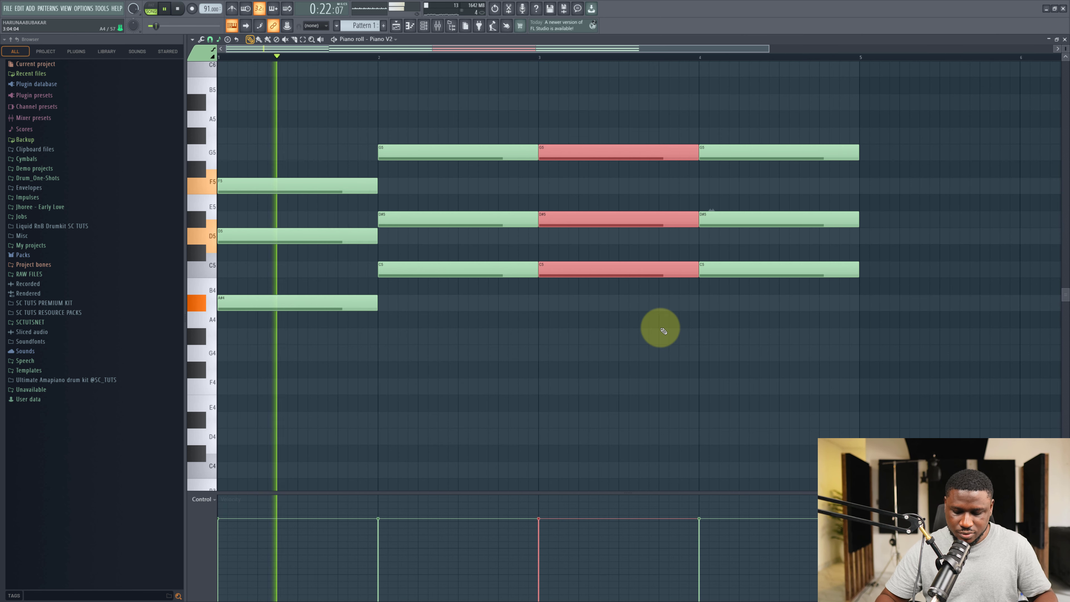
pyautogui.hotkey('shift', 'Down')
pyautogui.hotkey('shift', 'Down')
pyautogui.hotkey('shift', 'Down')
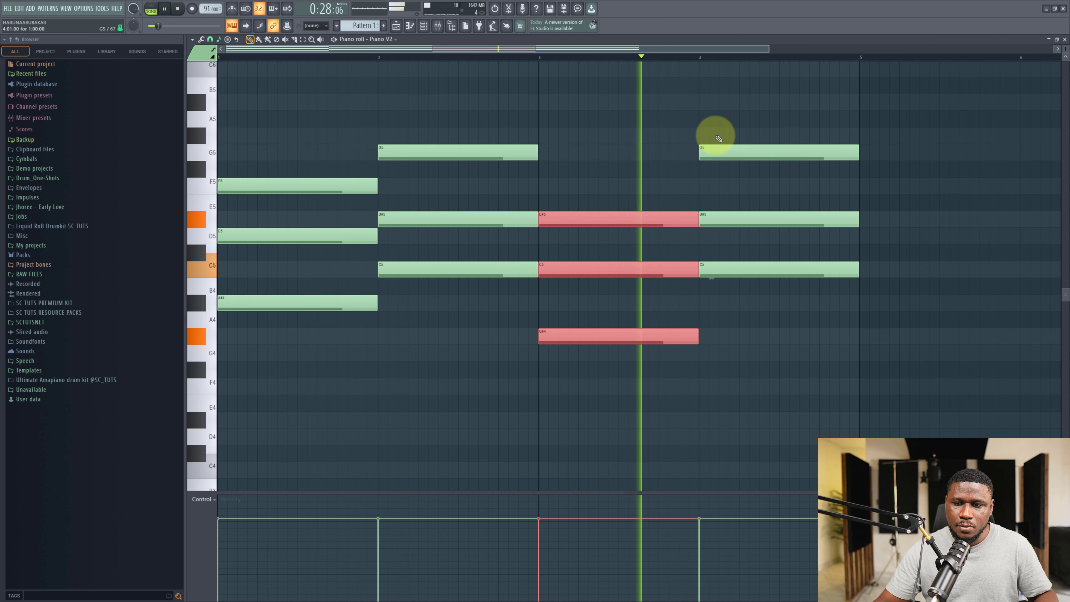
# Shift the bar-4 chord down to A#4, D5, F5.
pyautogui.moveTo(712, 136); pyautogui.dragTo(919, 335)
pyautogui.hotkey('shift', 'Down')
pyautogui.hotkey('shift', 'Down')
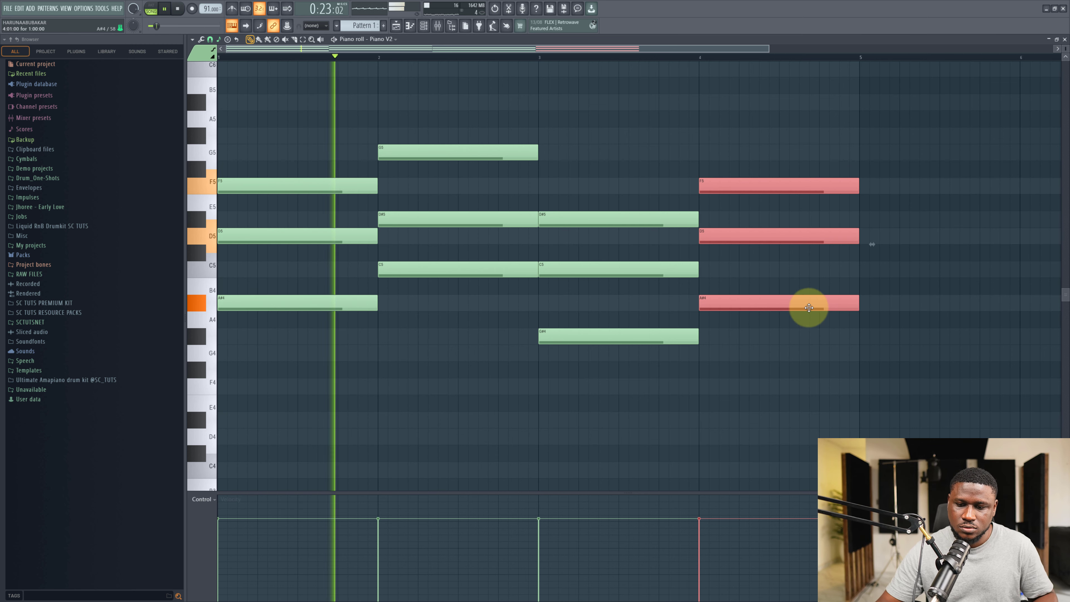
pyautogui.click(601, 421)
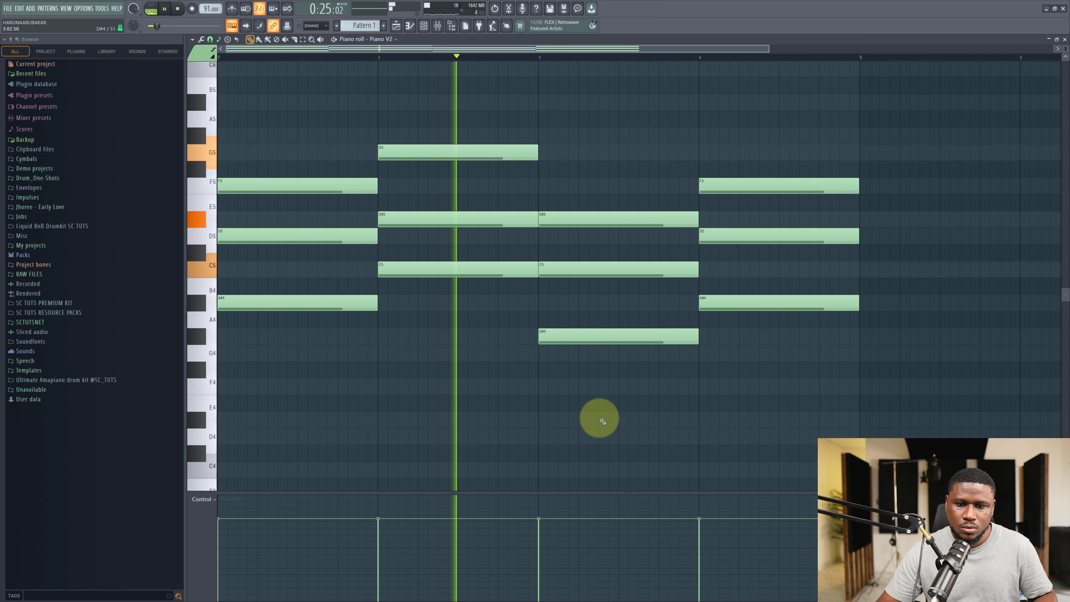
# Play the chord progression, then switch to the playlist and play it alongside the song stems.
pyautogui.scroll(1, 603, 420)
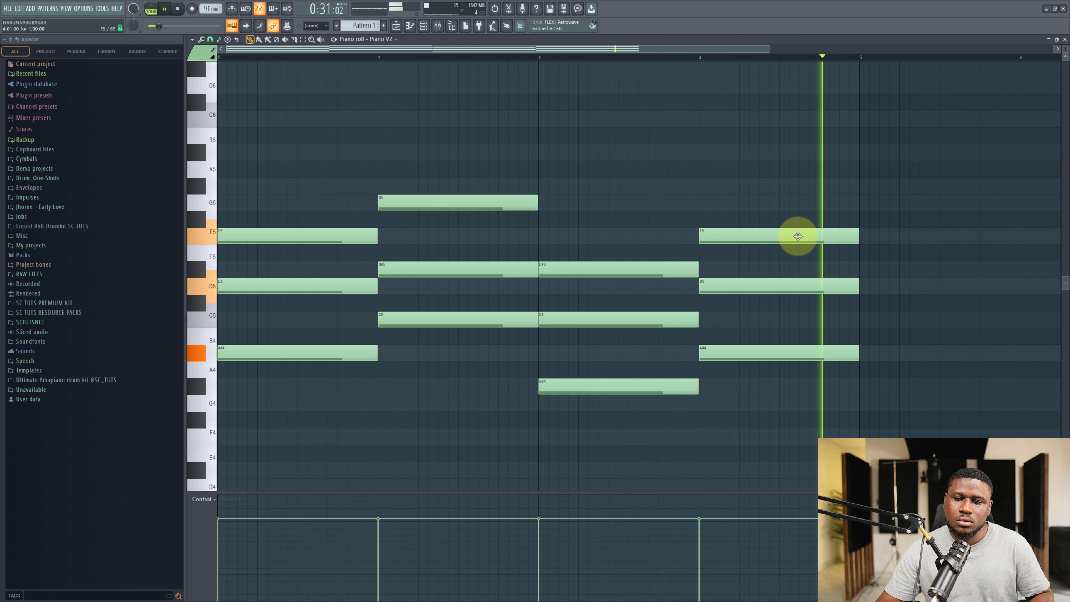
pyautogui.press('space')
pyautogui.click(398, 23)
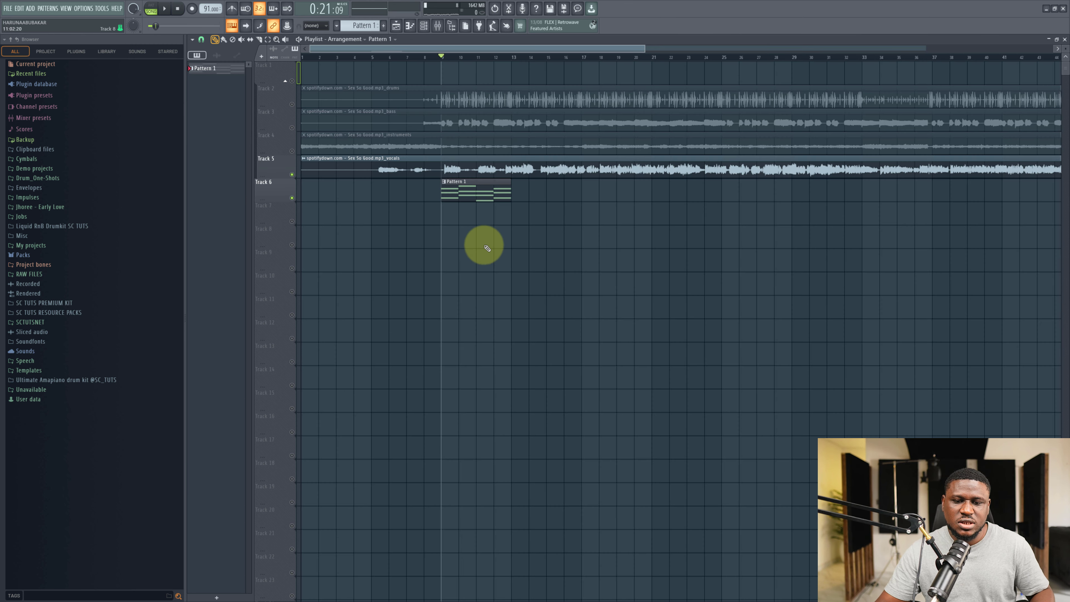
pyautogui.scroll(-2, 583, 238)
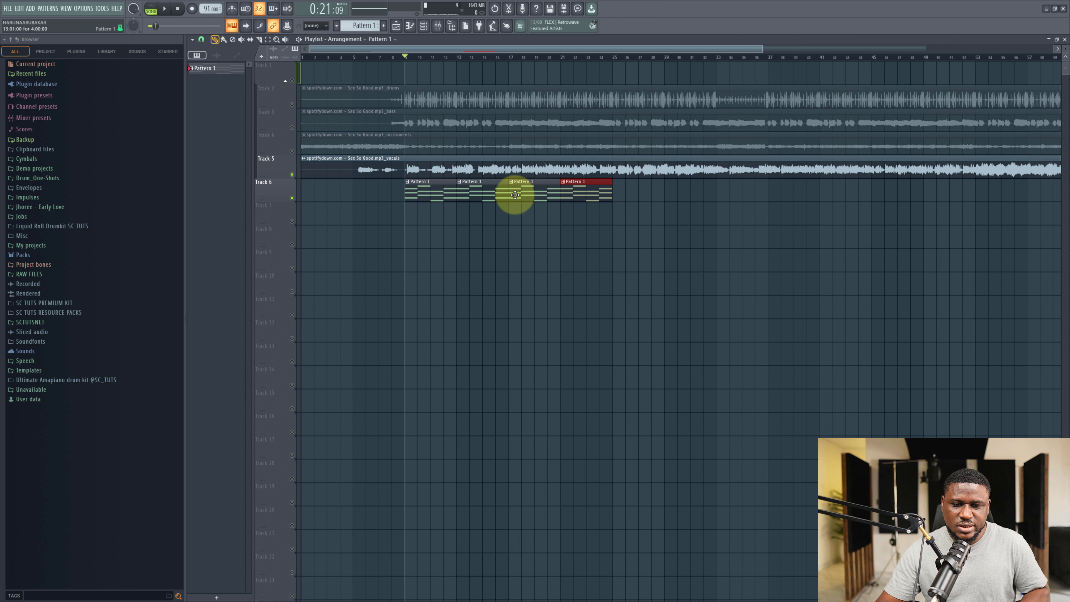
pyautogui.press('space')
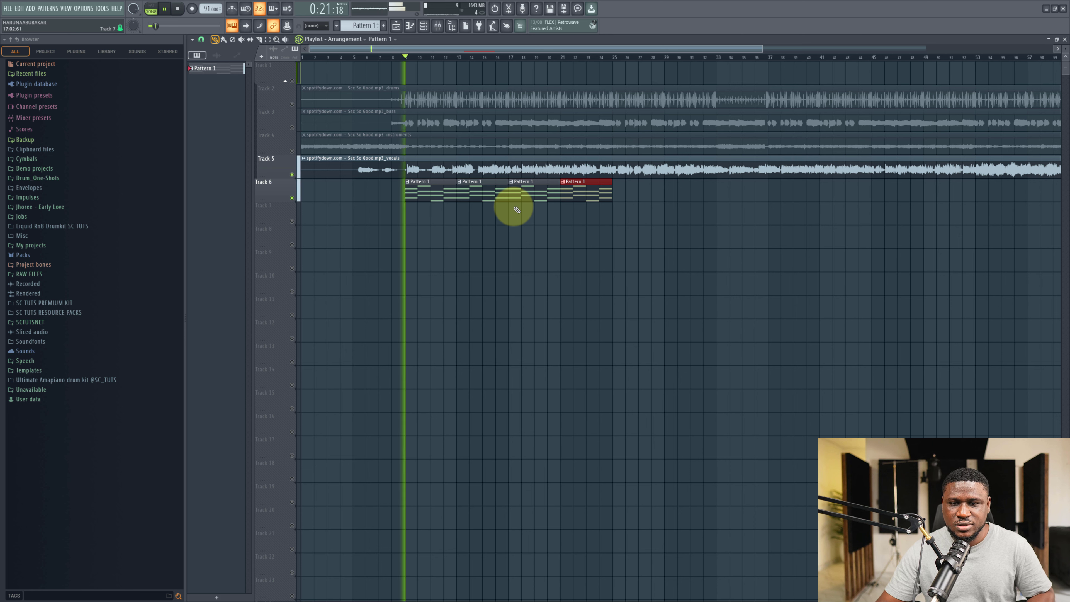
pyautogui.keyDown('ctrl'); pyautogui.click(455, 246); pyautogui.keyUp('ctrl')
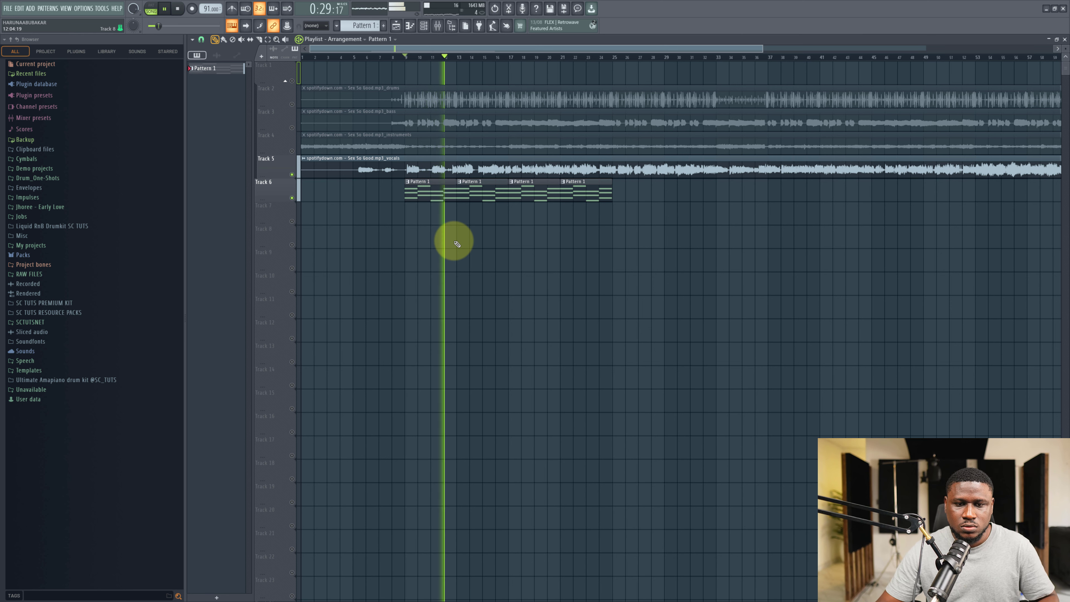
# Reopen the chord pattern in the piano roll and audition the bar-1 chord.
pyautogui.doubleClick(446, 194)
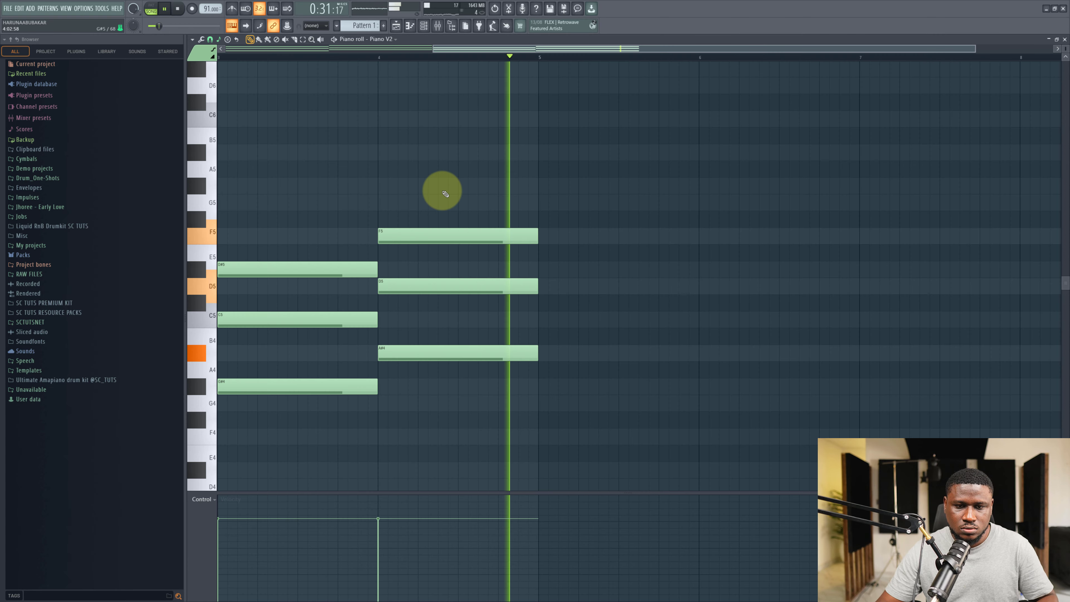
pyautogui.scroll(-3, 453, 195)
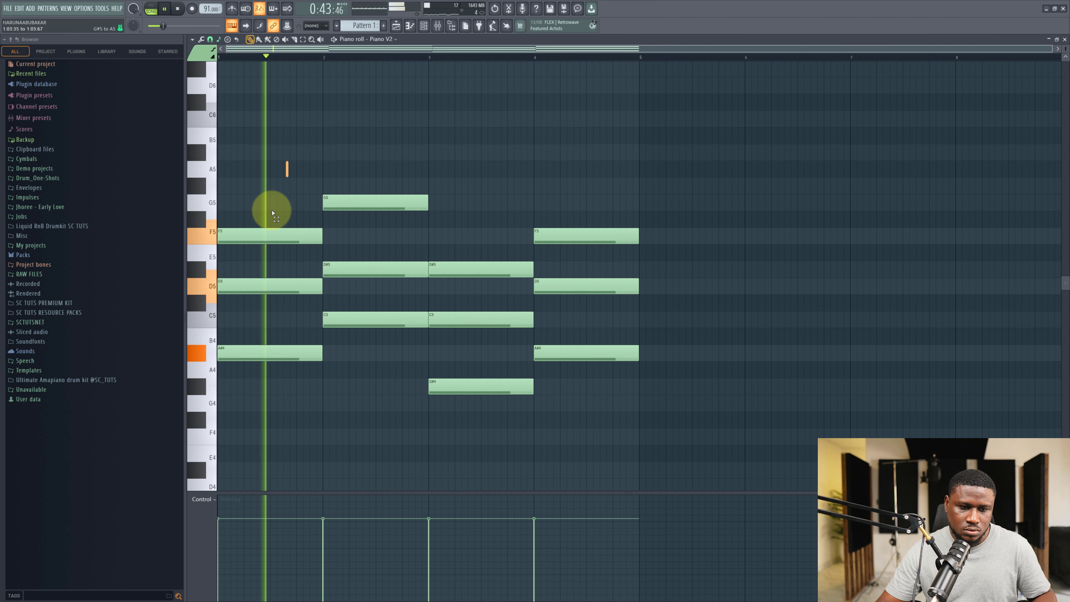
pyautogui.keyDown('ctrl'); pyautogui.moveTo(274, 211); pyautogui.dragTo(260, 430); pyautogui.keyUp('ctrl')
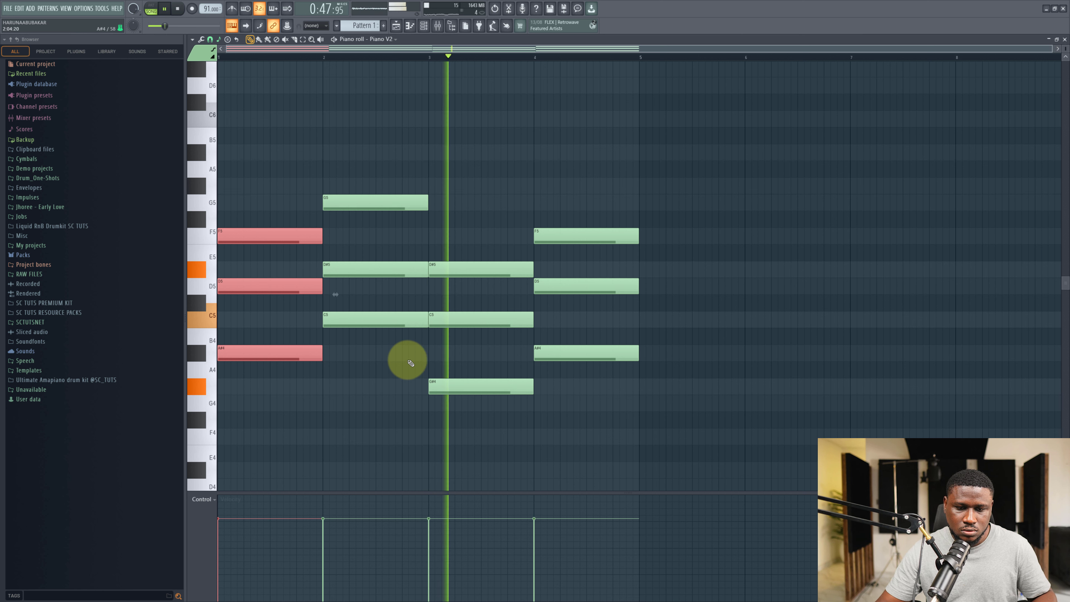
pyautogui.click(410, 401)
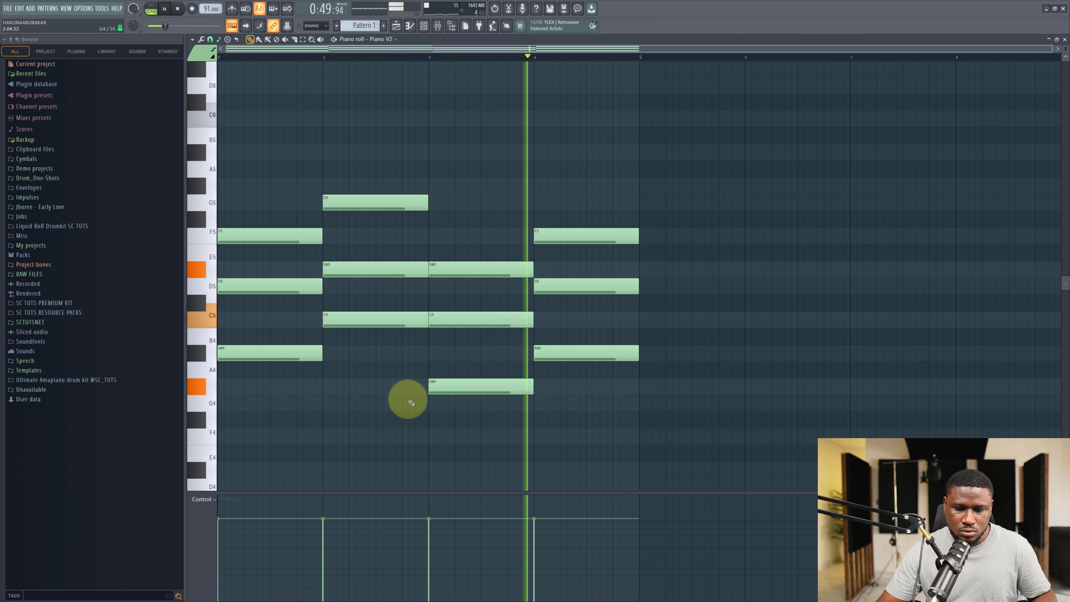
pyautogui.press('space')
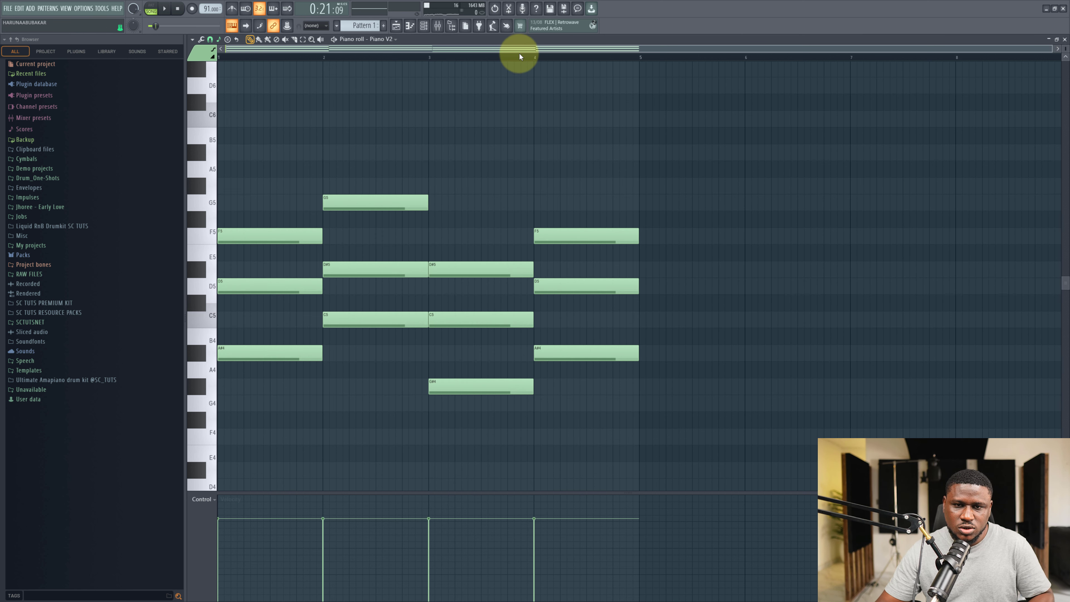
pyautogui.press('space')
# Invert the bar-4 chord down and up, auditioning each version, until it becomes C5, D#5, G5.
pyautogui.moveTo(588, 182); pyautogui.dragTo(582, 417)
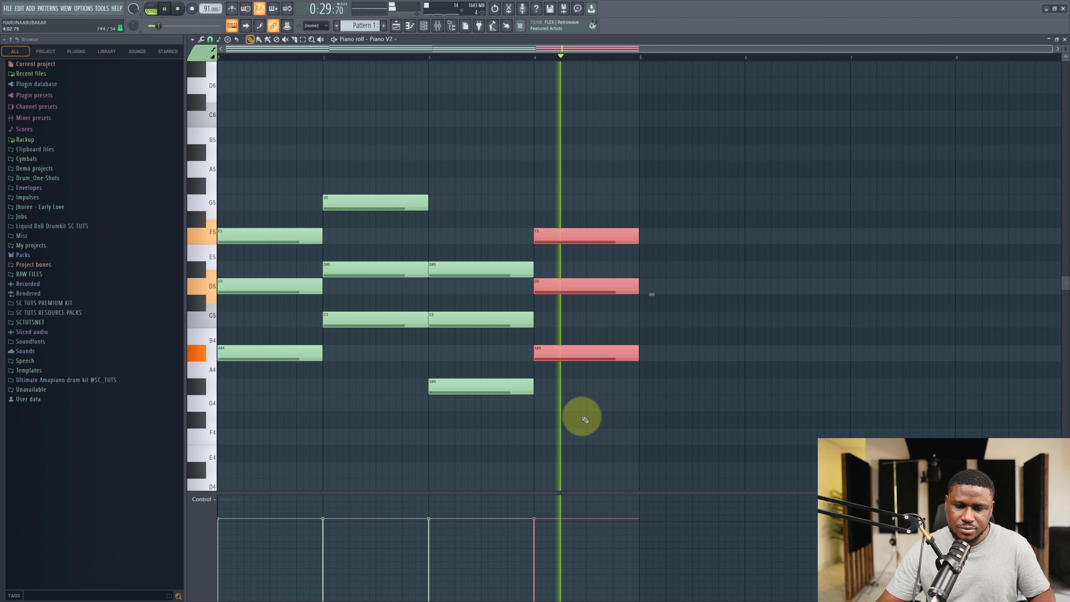
pyautogui.press('space')
pyautogui.hotkey('ctrl', 'alt', 'Down')
pyautogui.press('space')
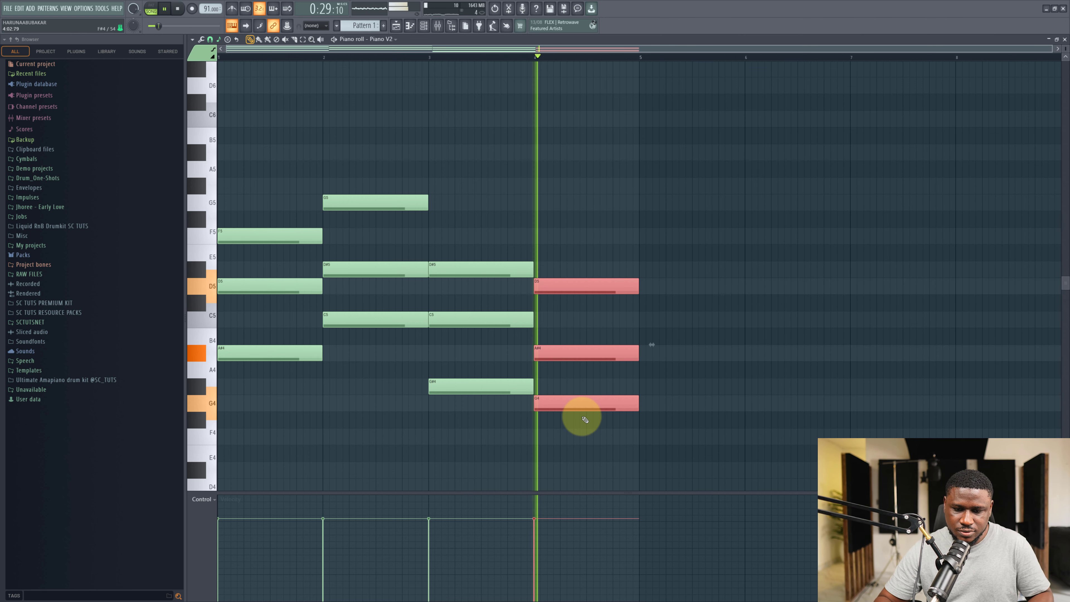
pyautogui.press('space')
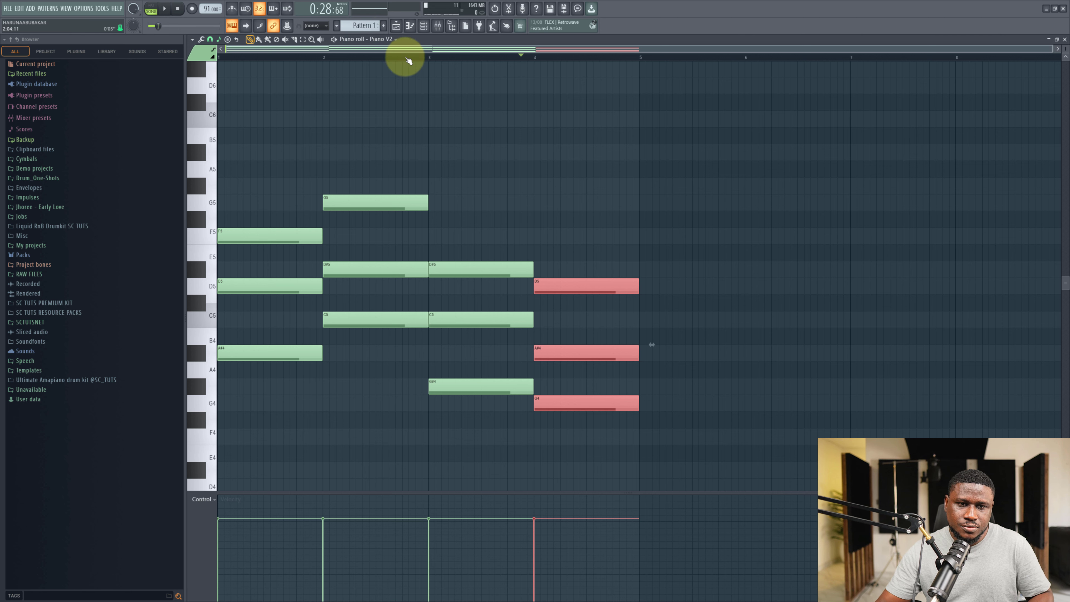
pyautogui.press('space')
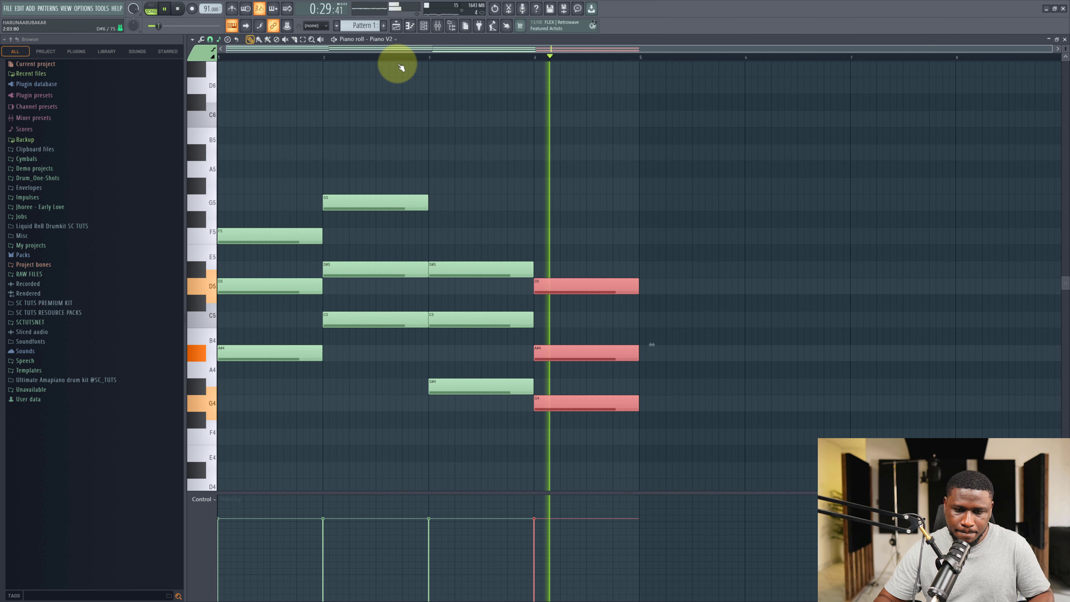
pyautogui.hotkey('ctrl', 'alt', 'Up')
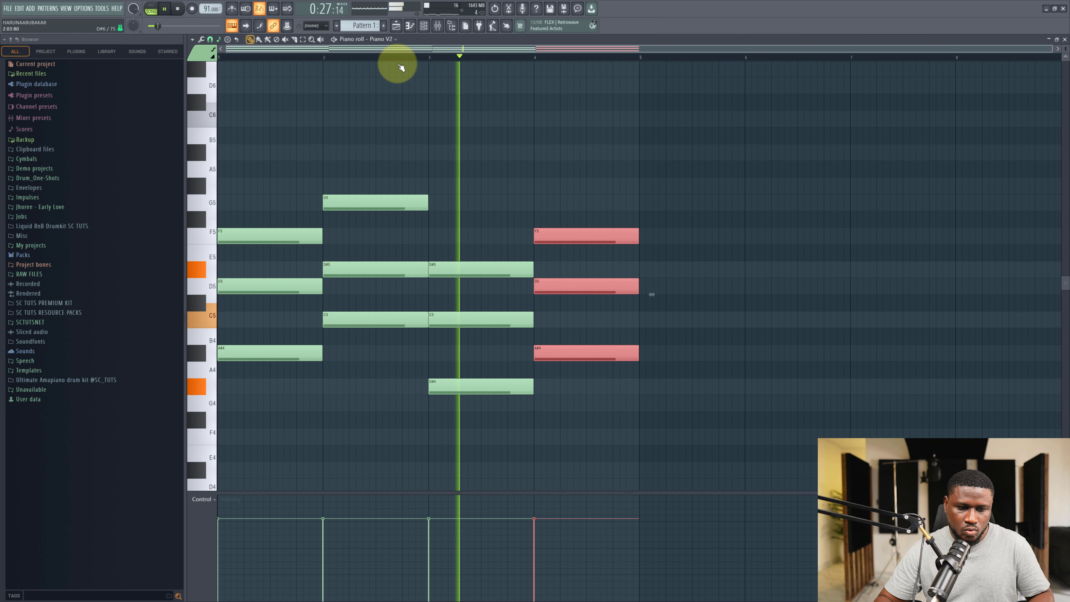
pyautogui.hotkey('ctrl', 'alt', 'Up')
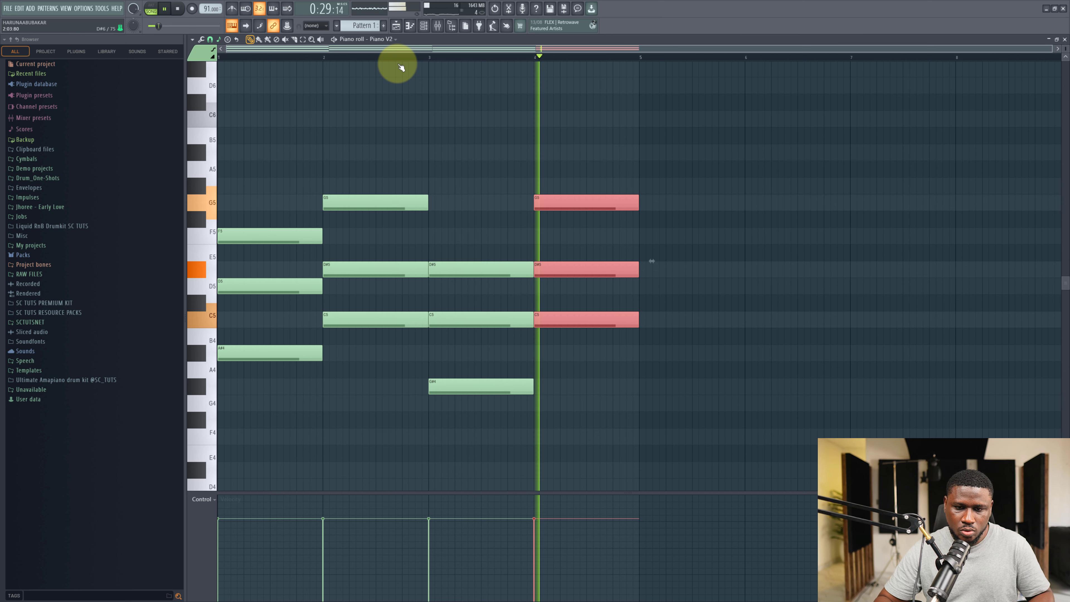
pyautogui.press('space')
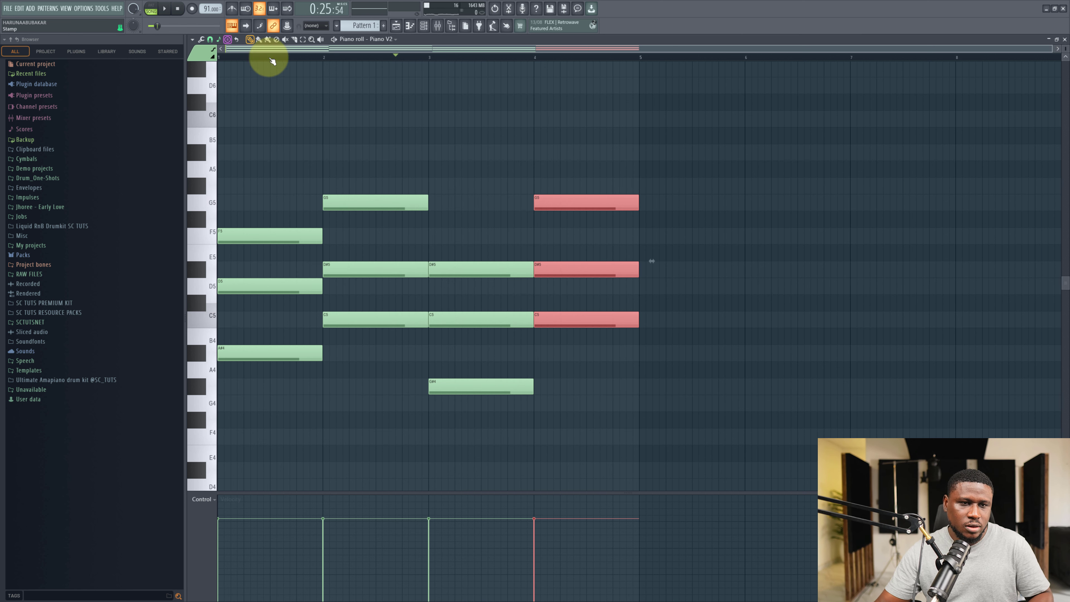
pyautogui.press('space')
pyautogui.click(251, 101)
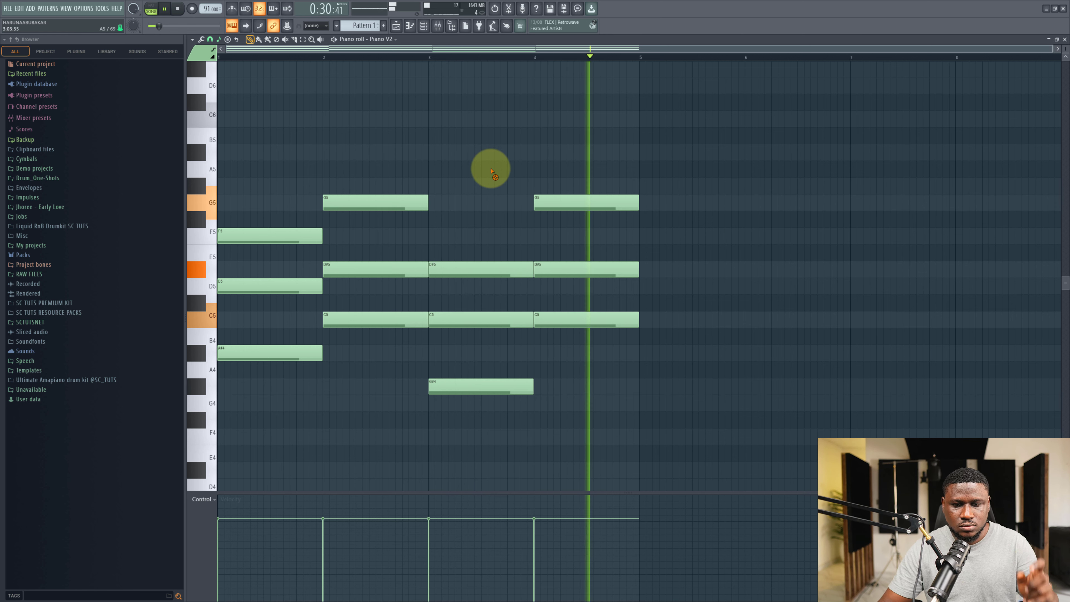
# Play the four-chord progression to review it.
pyautogui.press('space')
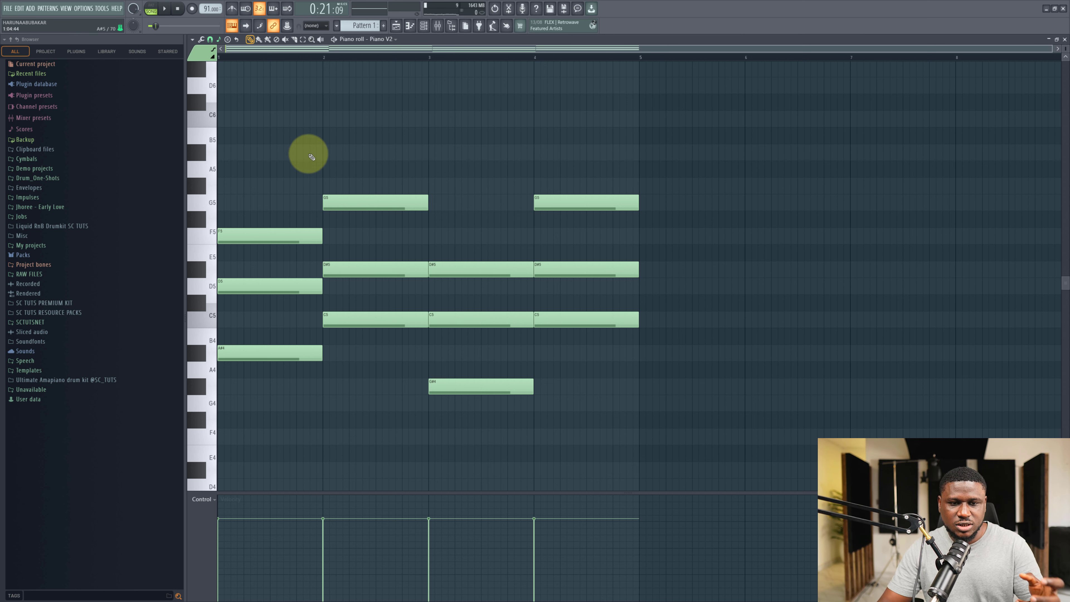
pyautogui.press('space')
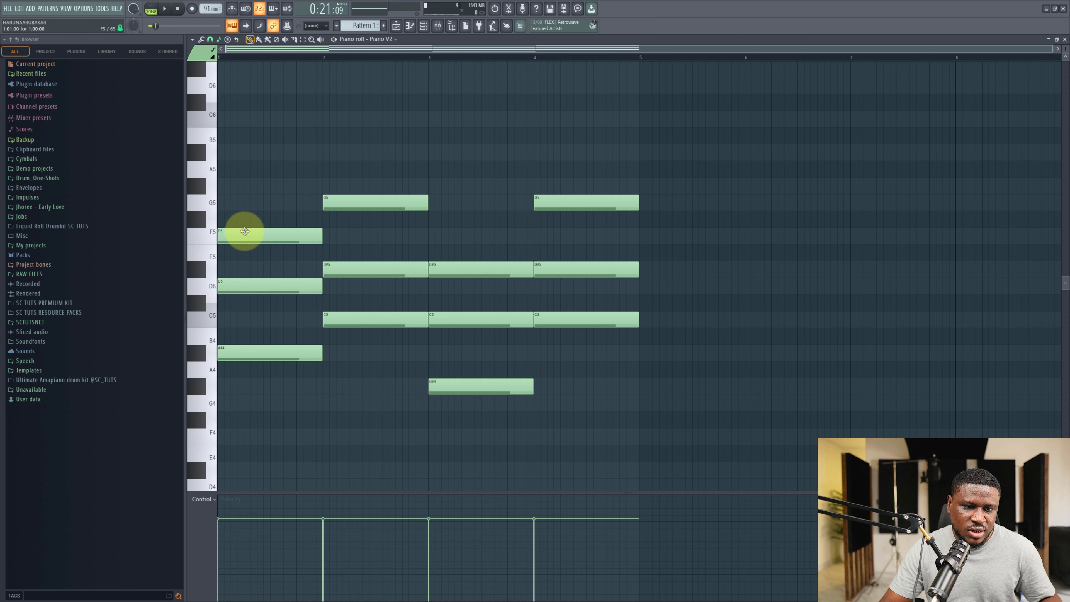
pyautogui.moveTo(245, 231); pyautogui.dragTo(301, 238)
pyautogui.keyDown('ctrl'); pyautogui.click(250, 202); pyautogui.keyUp('ctrl')
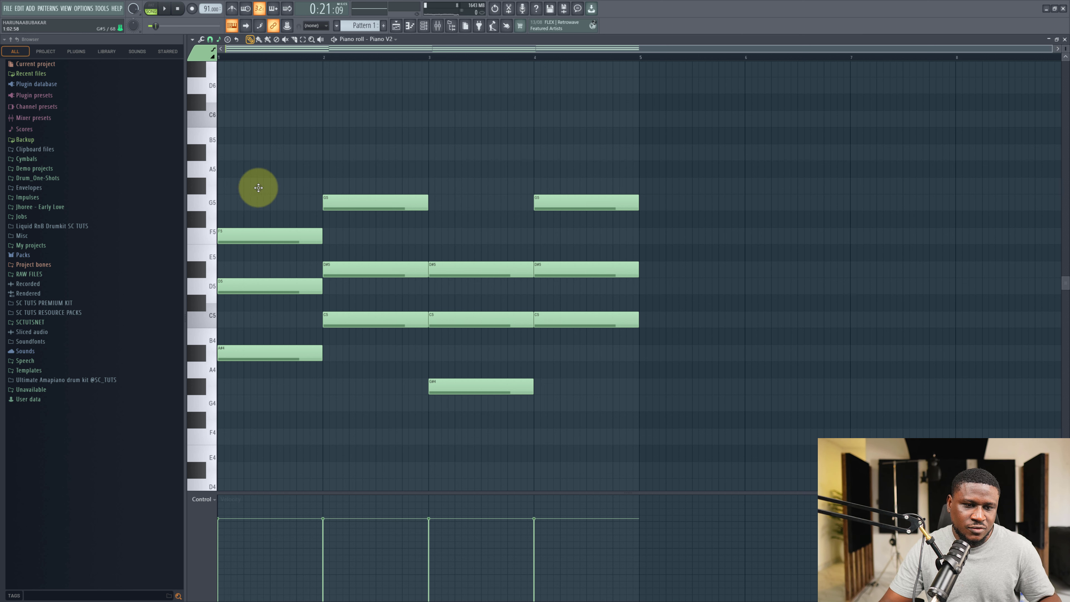
# Add a C6 note on top of the bar-1 chord and audition the progression.
pyautogui.click(258, 188)
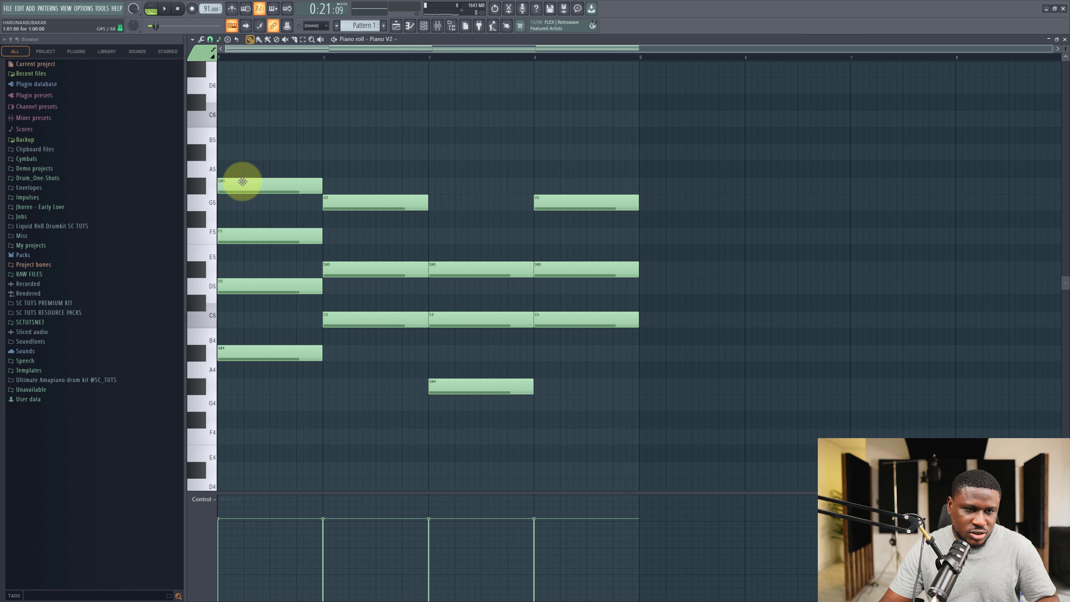
pyautogui.moveTo(242, 181); pyautogui.dragTo(242, 114)
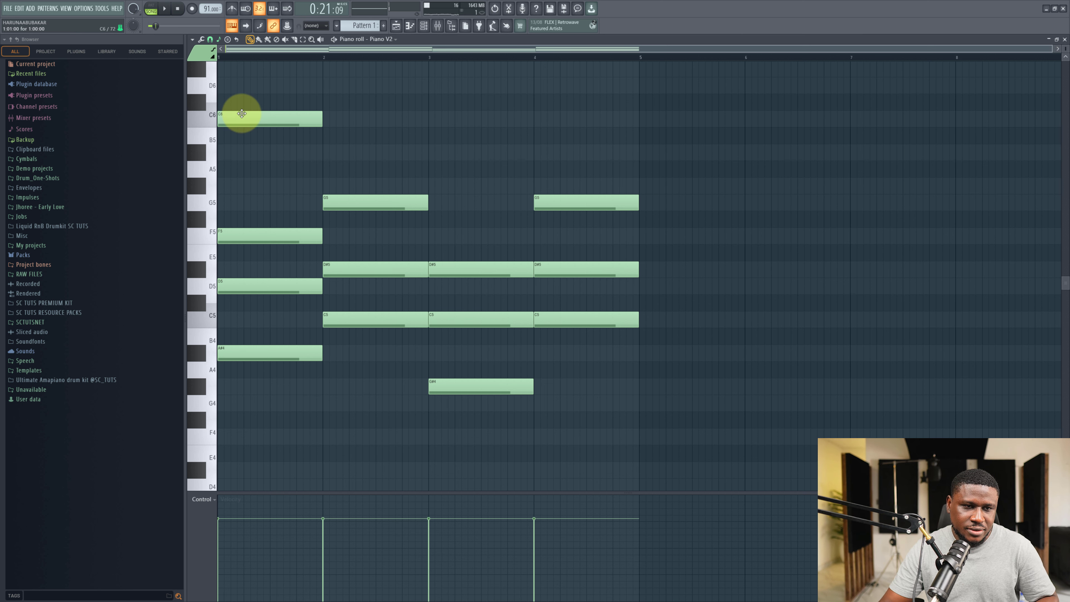
pyautogui.press('space')
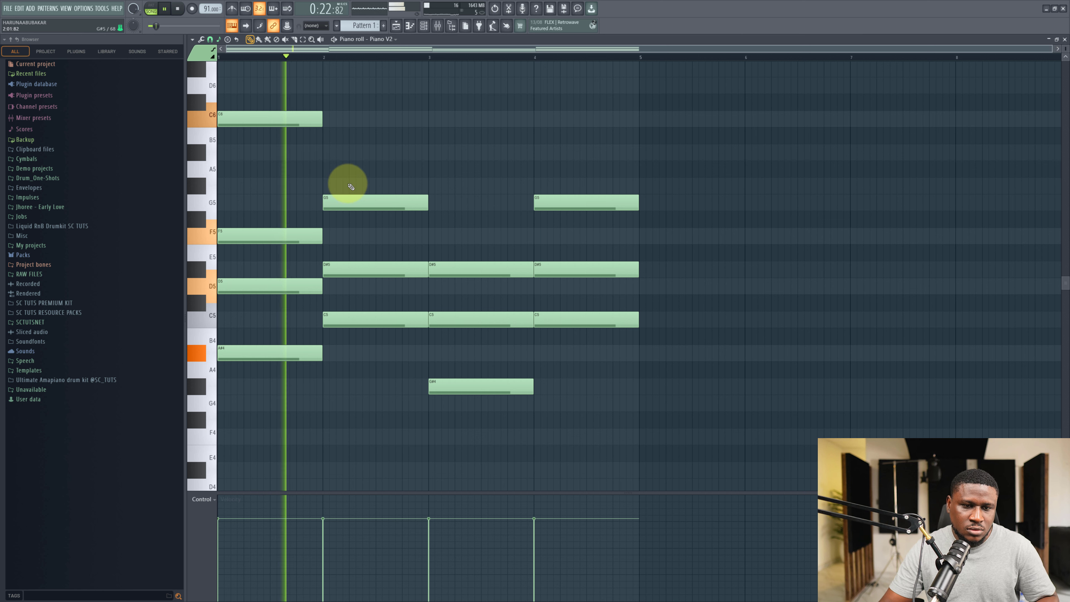
pyautogui.moveTo(346, 180); pyautogui.dragTo(386, 355)
pyautogui.press('space')
pyautogui.click(368, 217)
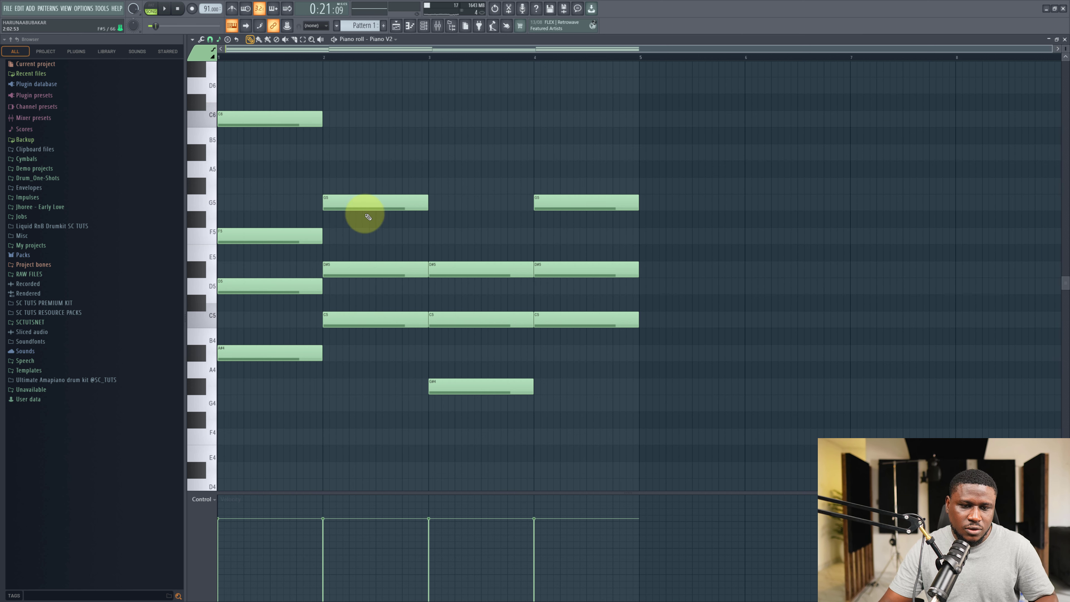
pyautogui.press('space')
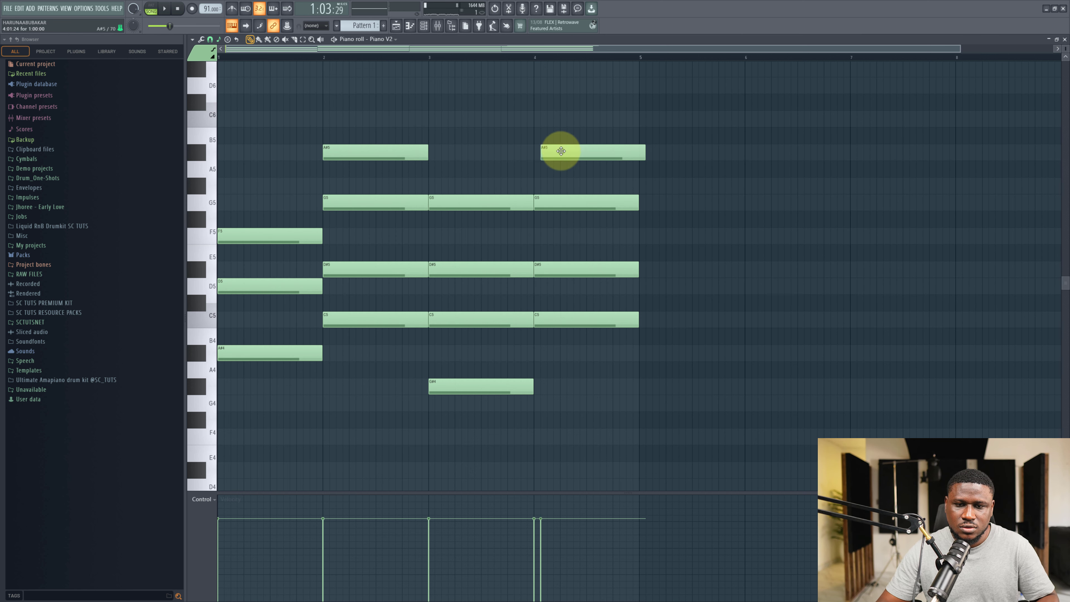
# Add an A#5 note on top of the bar-4 chord and play the progression from the start.
pyautogui.moveTo(549, 125); pyautogui.dragTo(555, 152)
pyautogui.press('space')
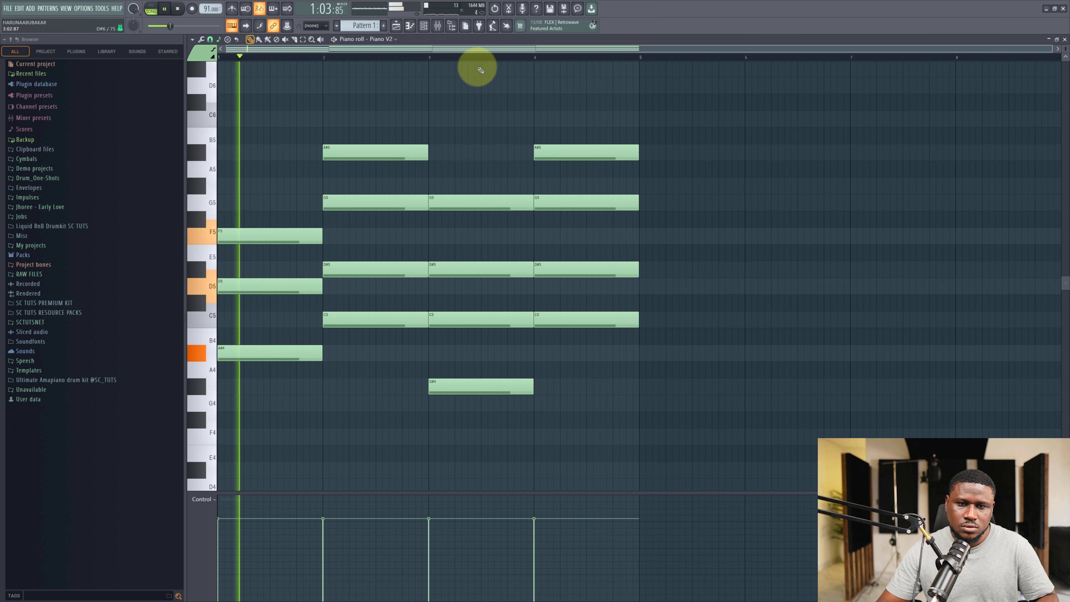
pyautogui.click(461, 58)
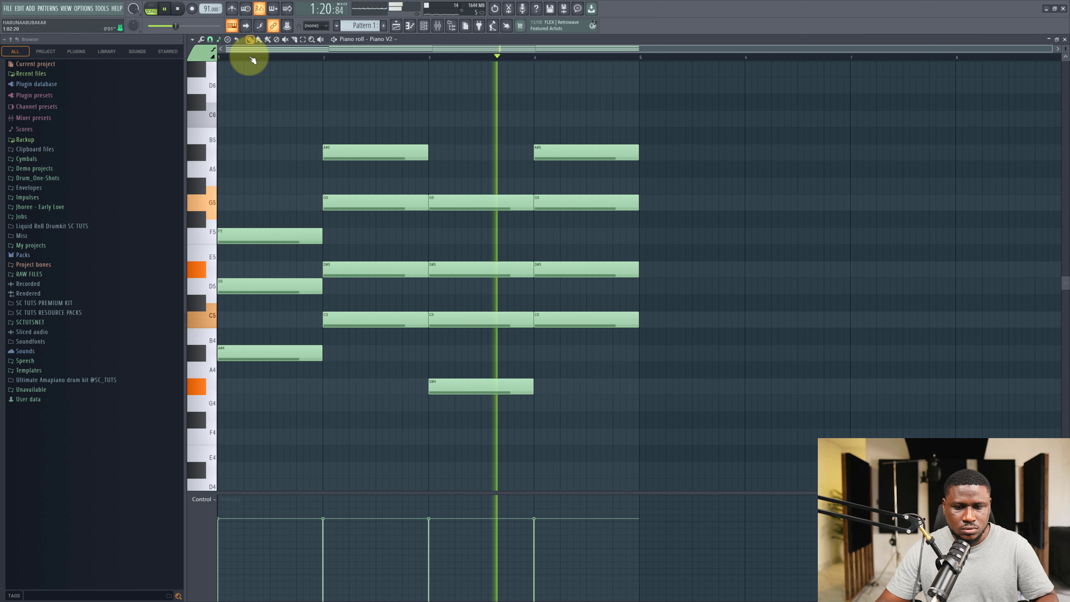
pyautogui.press('space')
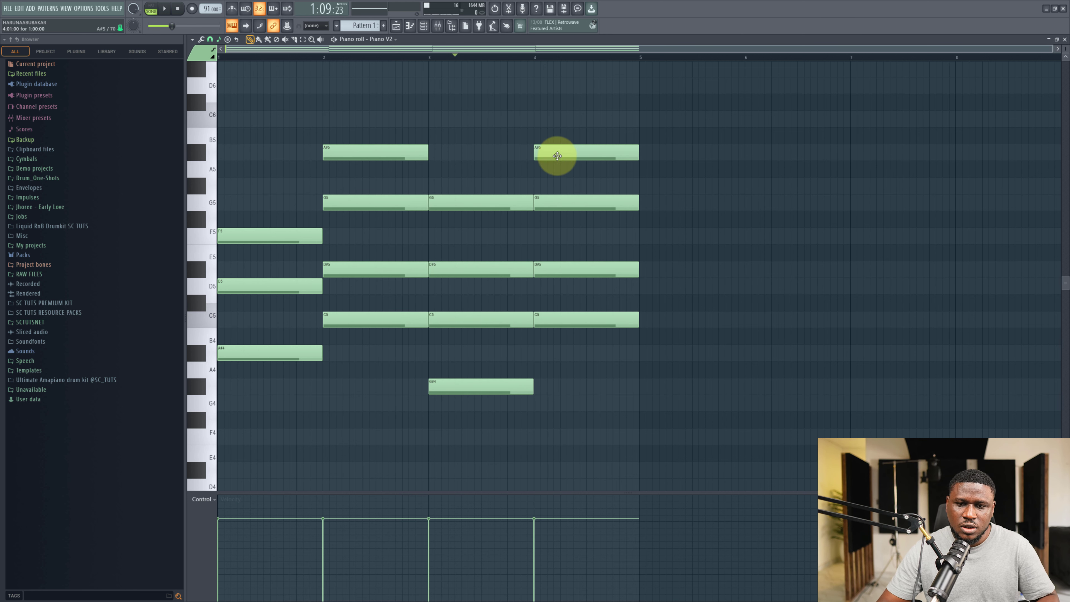
# Move the bar-4 chord's top note up to D6 and replay the progression.
pyautogui.moveTo(582, 144); pyautogui.dragTo(581, 87)
pyautogui.press('space')
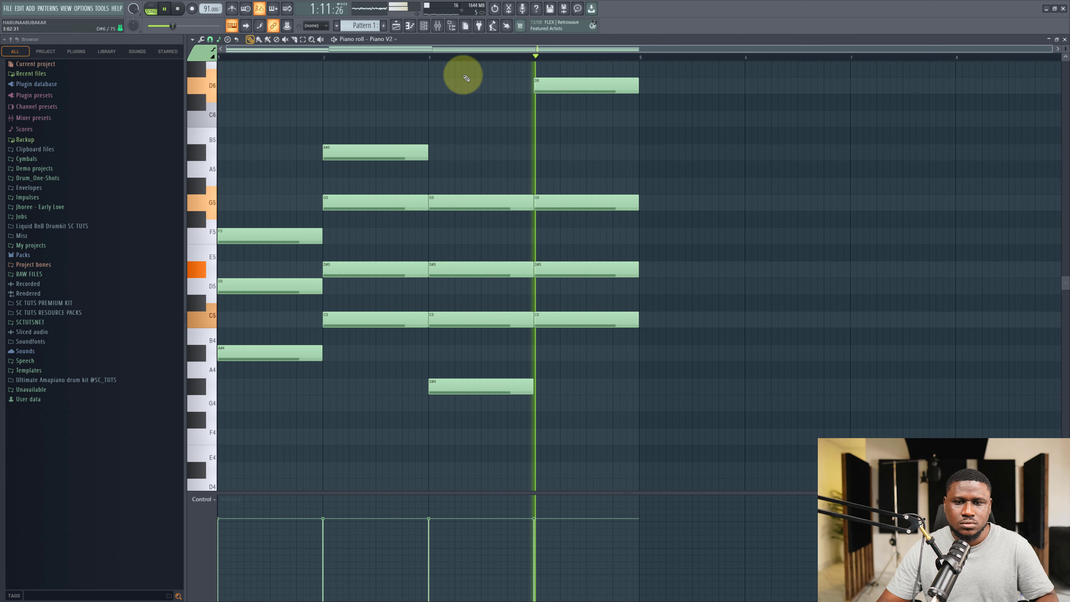
pyautogui.press('space')
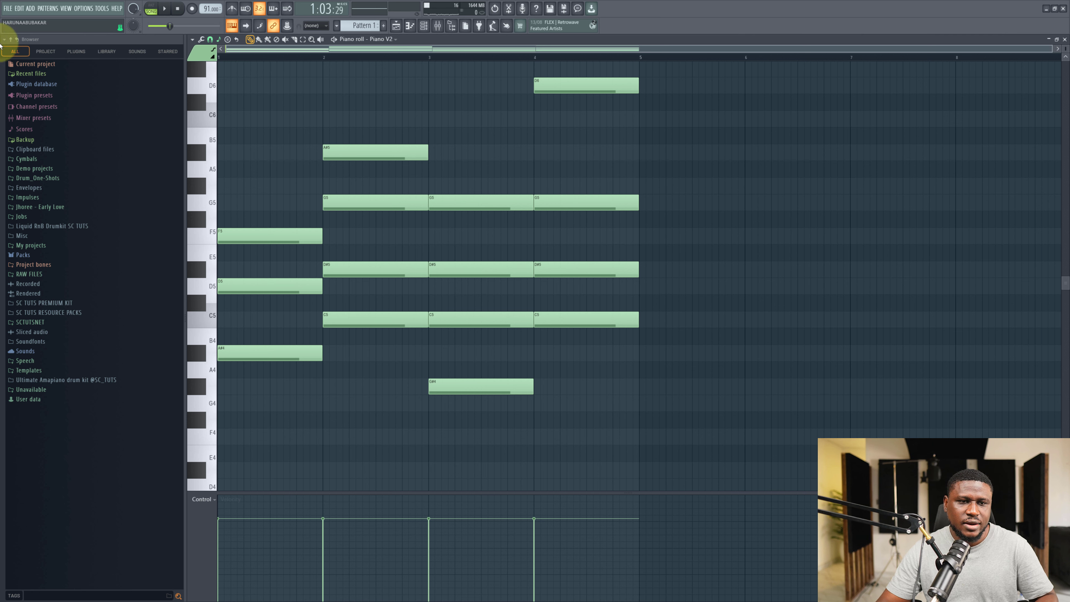
pyautogui.press('space')
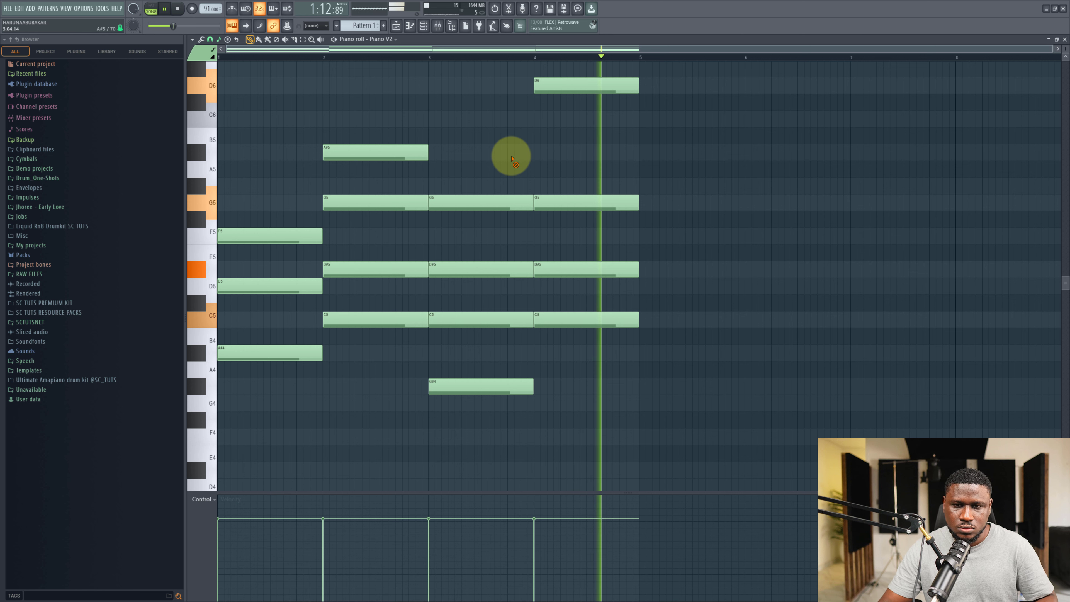
pyautogui.press('space')
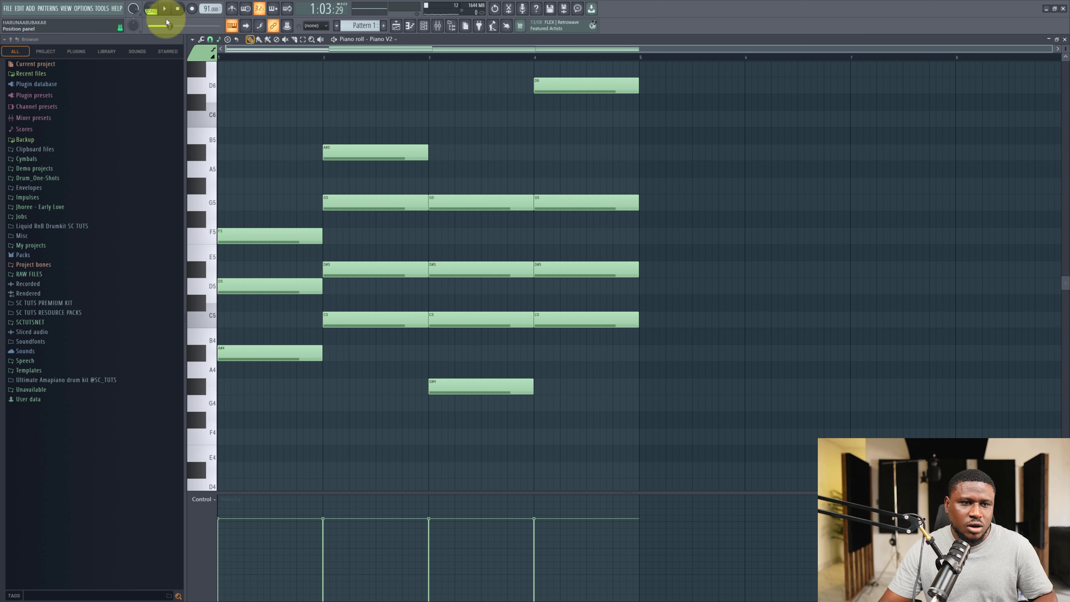
pyautogui.click(158, 9)
pyautogui.press('space')
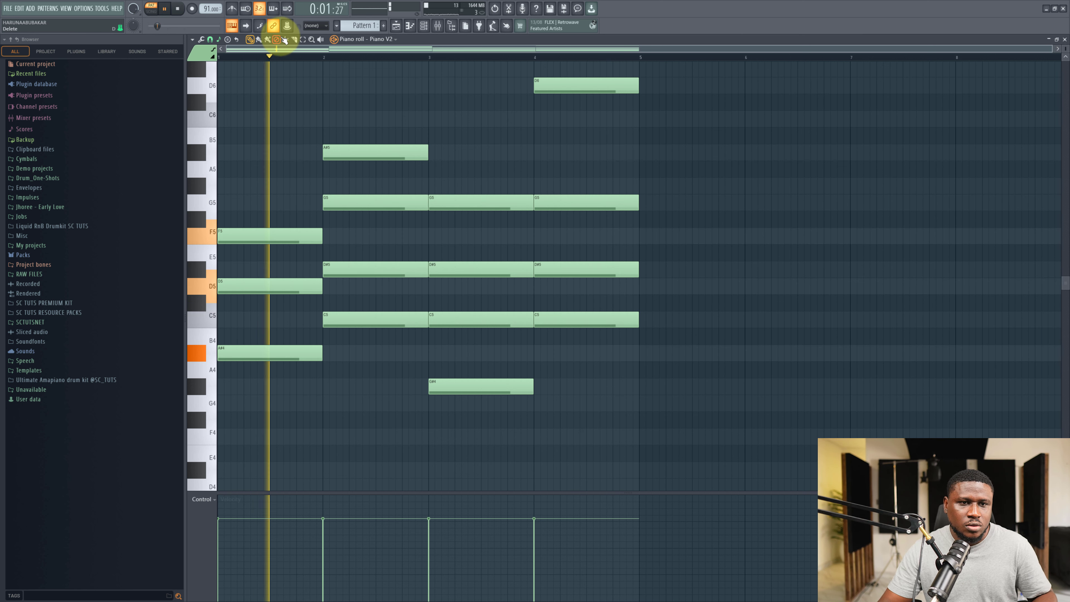
# Slice the bar-4 chord in half and raise the second half's D#5 note to F5, auditioning the change.
pyautogui.click(295, 40)
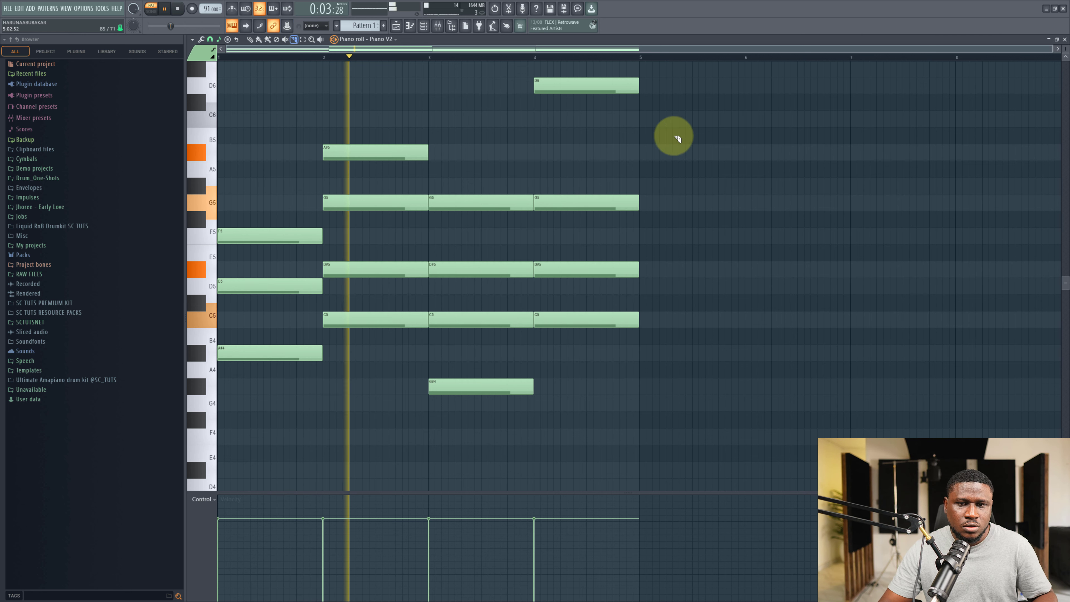
pyautogui.moveTo(593, 83); pyautogui.dragTo(586, 335)
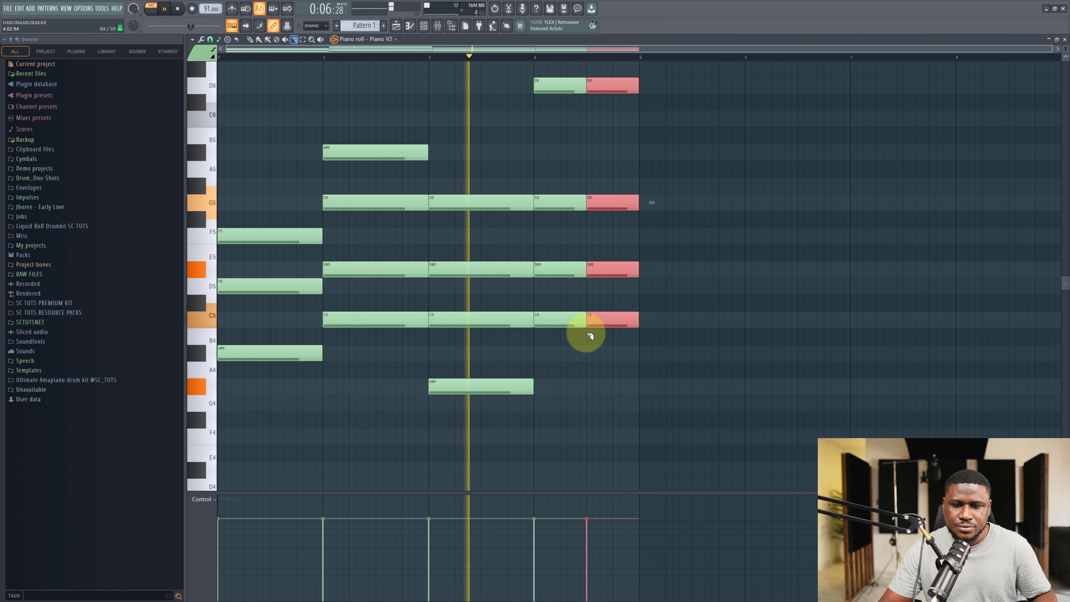
pyautogui.click(251, 40)
pyautogui.click(621, 136)
pyautogui.press('space')
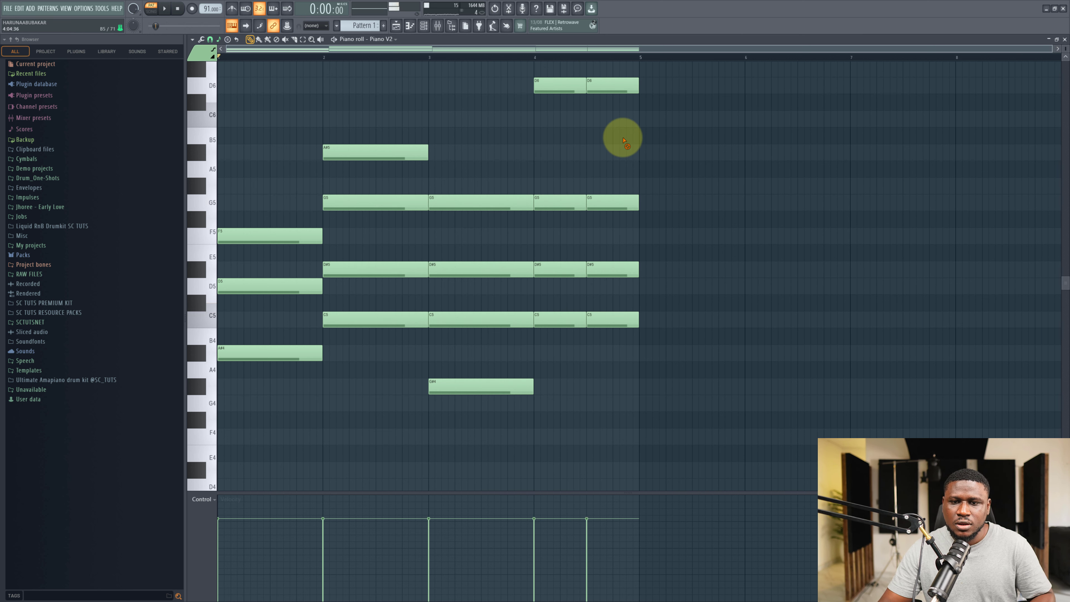
pyautogui.click(520, 58)
pyautogui.press('space')
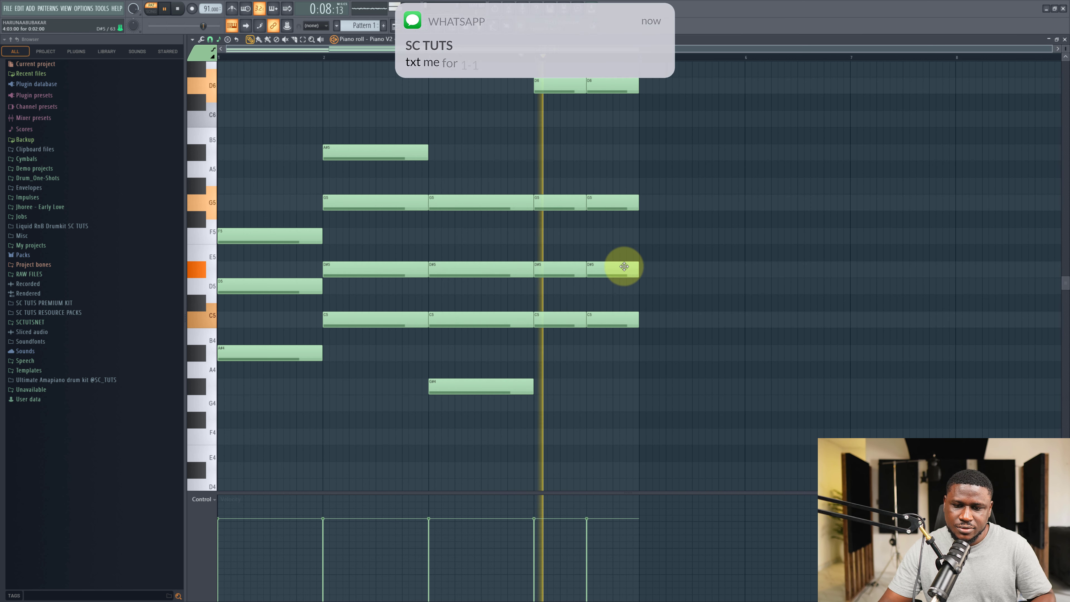
pyautogui.press('space')
pyautogui.moveTo(624, 266); pyautogui.dragTo(605, 224)
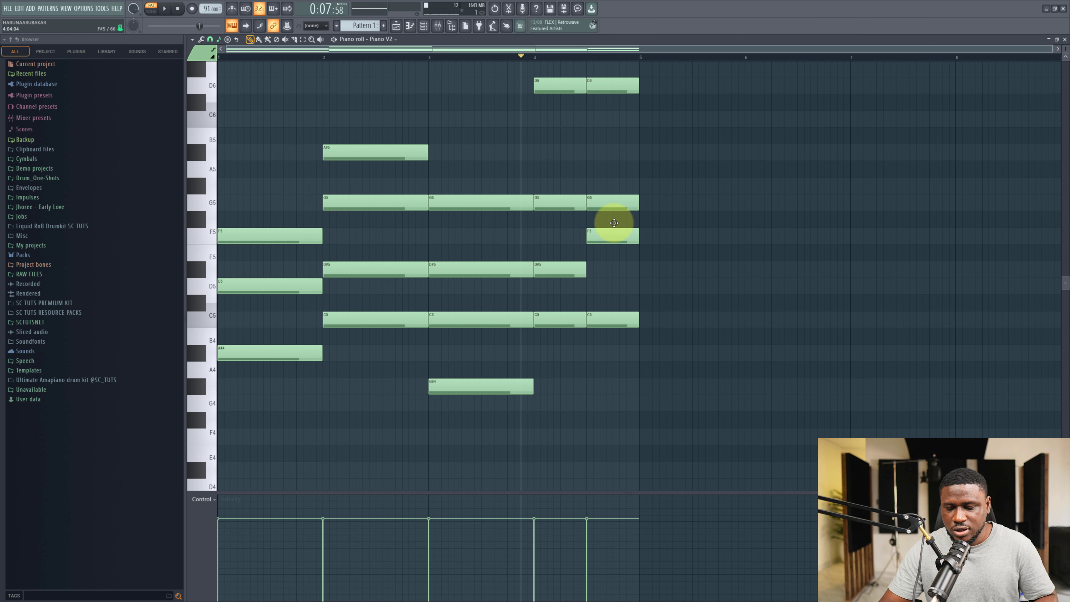
pyautogui.press('space')
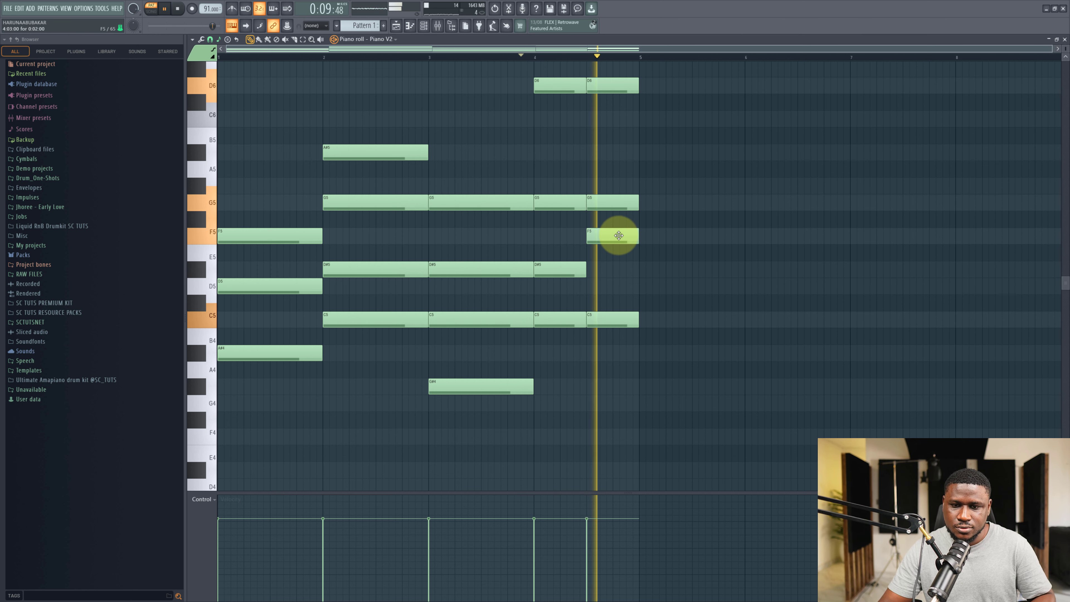
pyautogui.press('space')
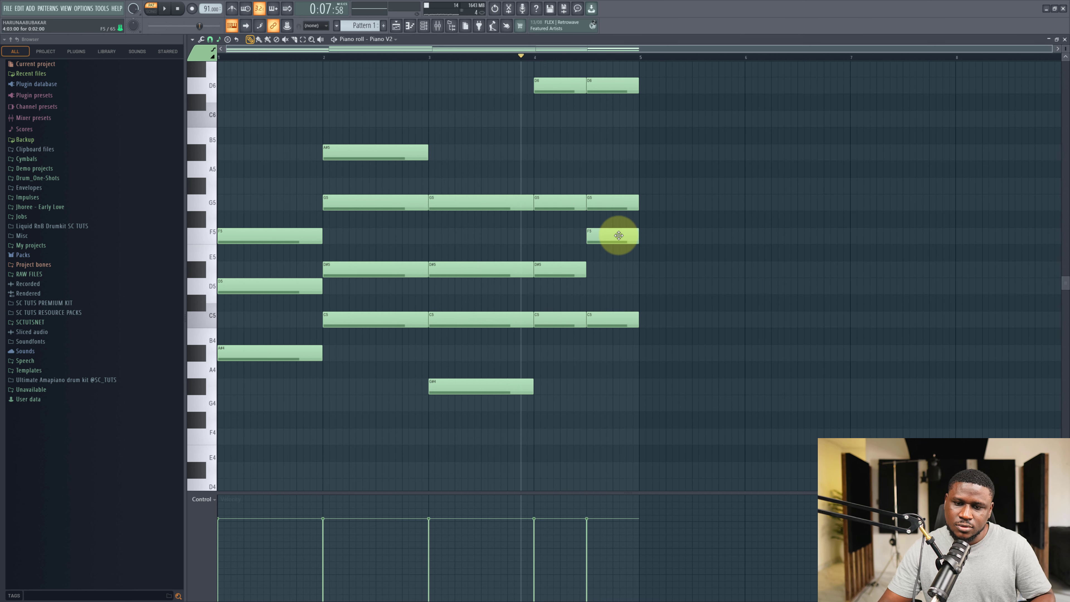
# Play the chord pattern alongside the song stems in the playlist and review it again in the piano roll.
pyautogui.click(396, 26)
pyautogui.click(595, 56)
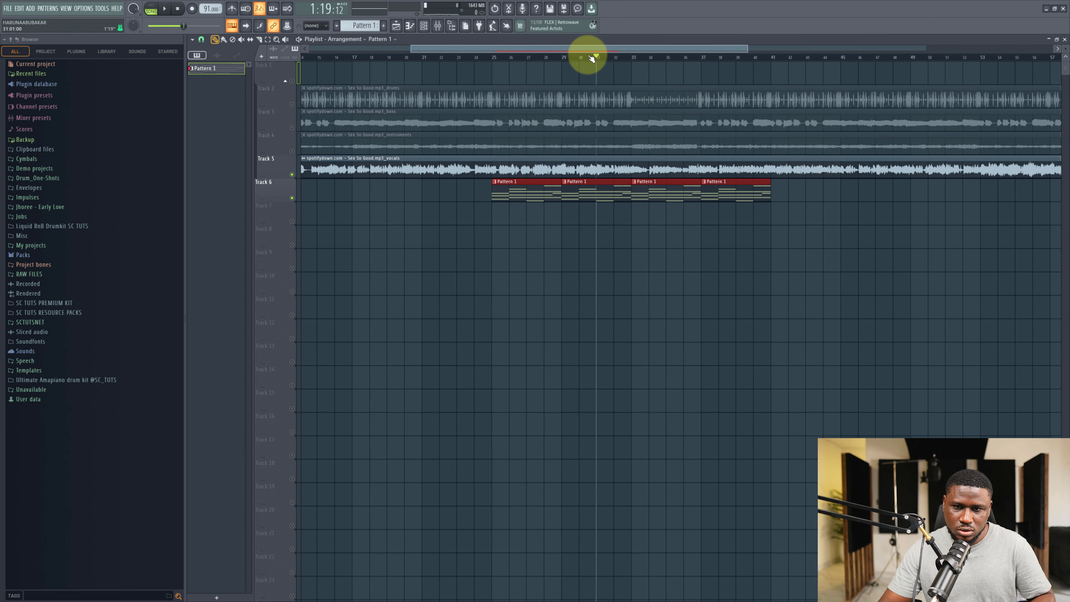
pyautogui.press('space')
pyautogui.doubleClick(601, 181)
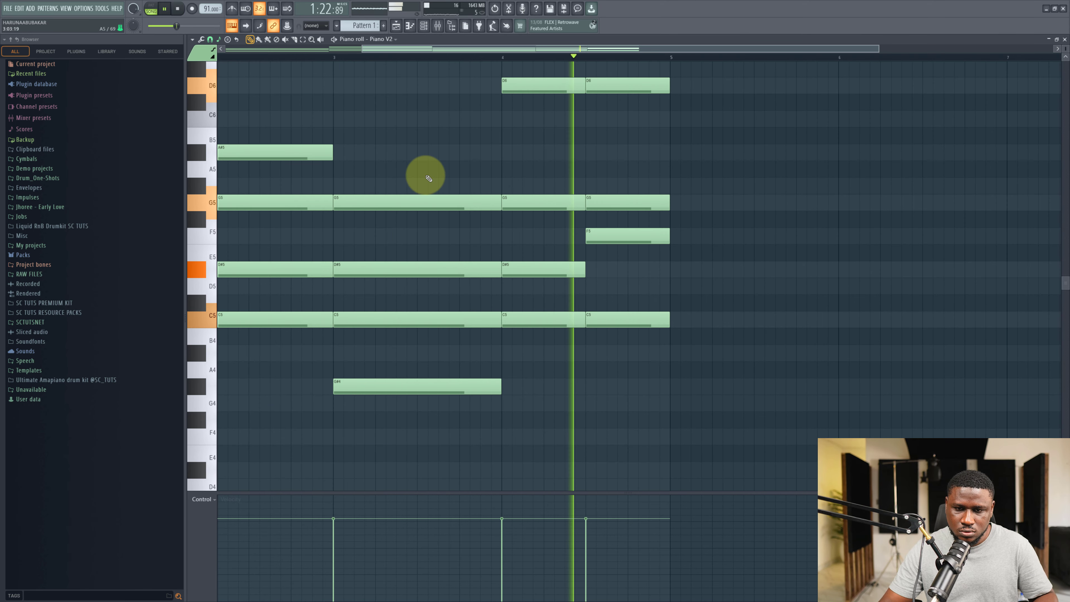
pyautogui.press('space')
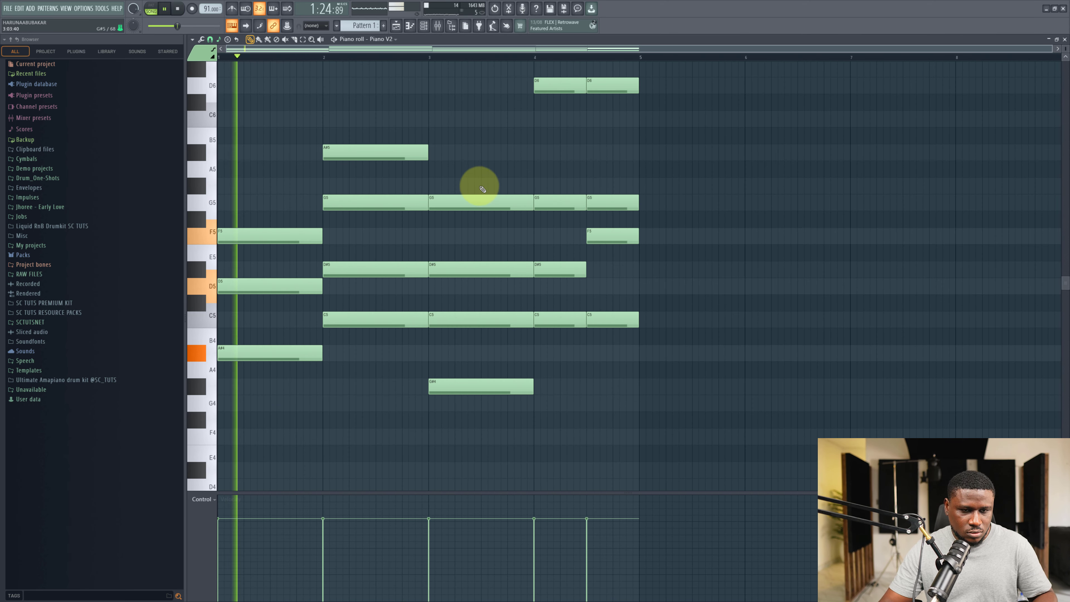
pyautogui.press('space')
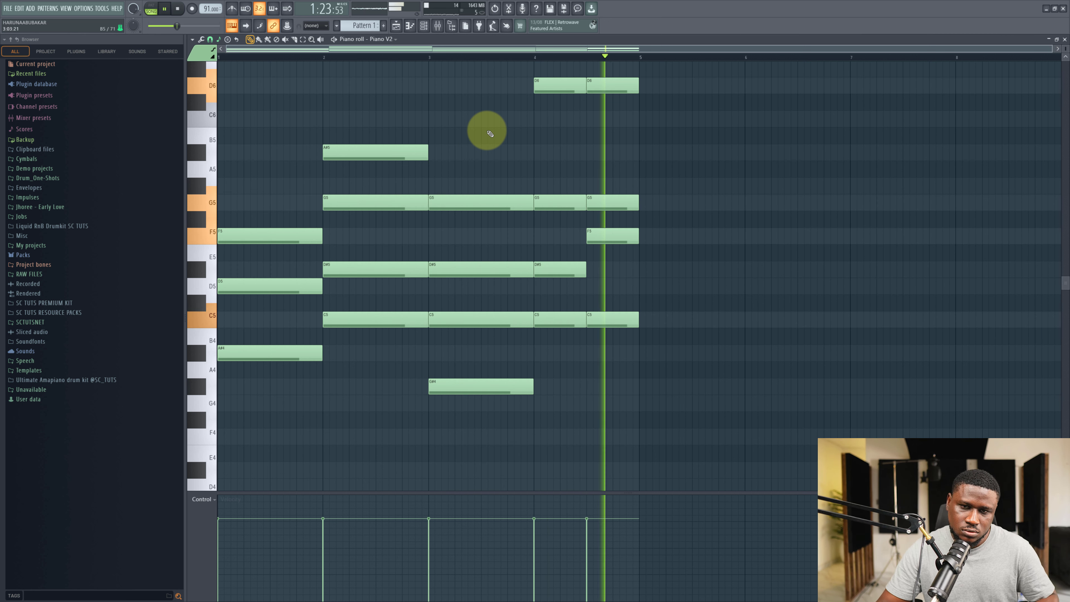
pyautogui.press('space')
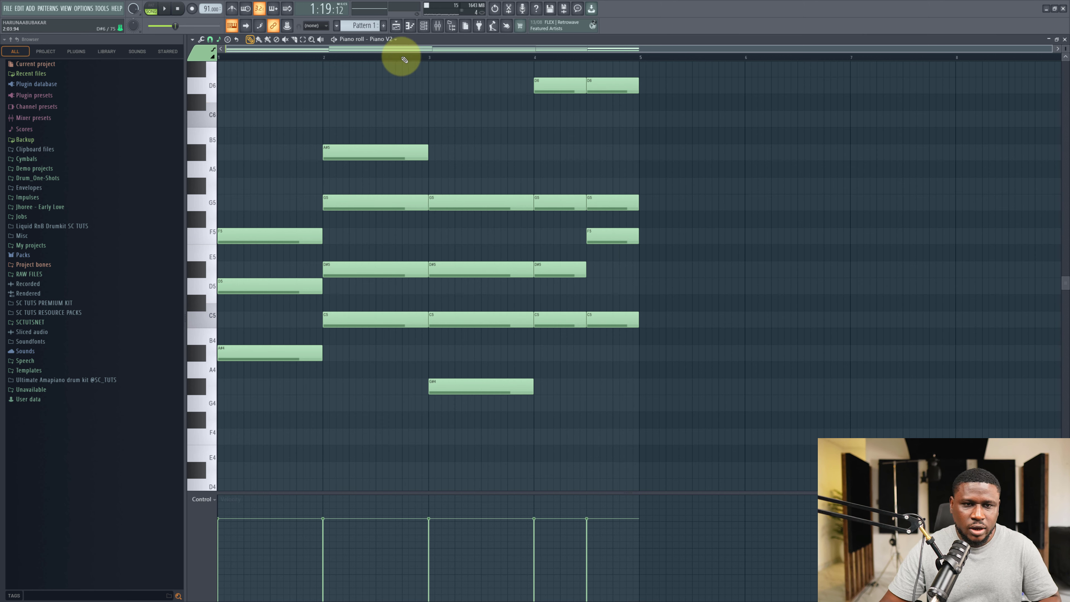
pyautogui.click(403, 27)
pyautogui.click(545, 281)
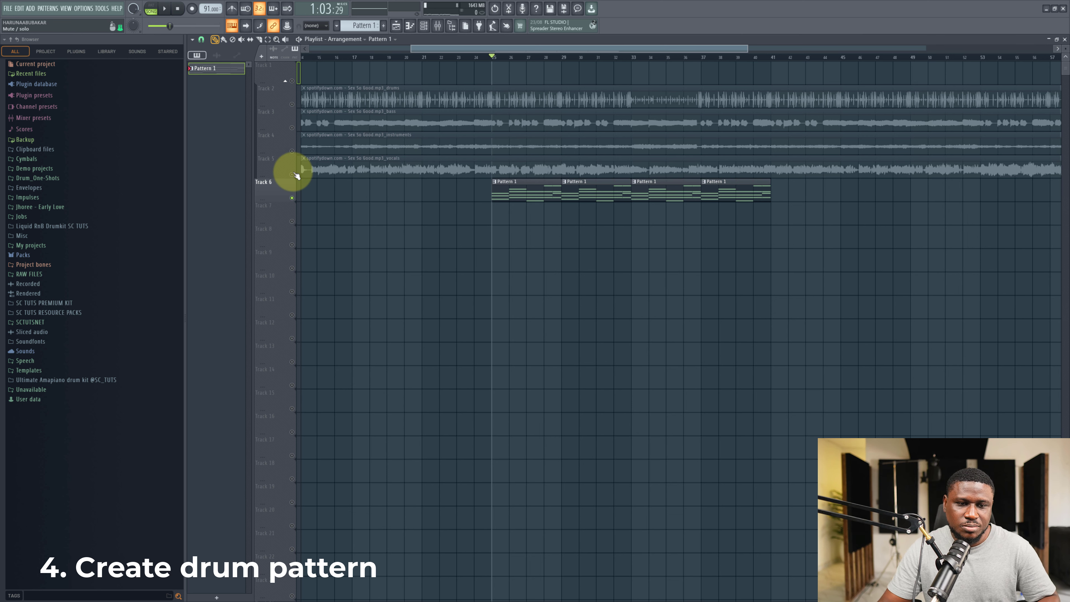
pyautogui.press('space')
pyautogui.press('space')
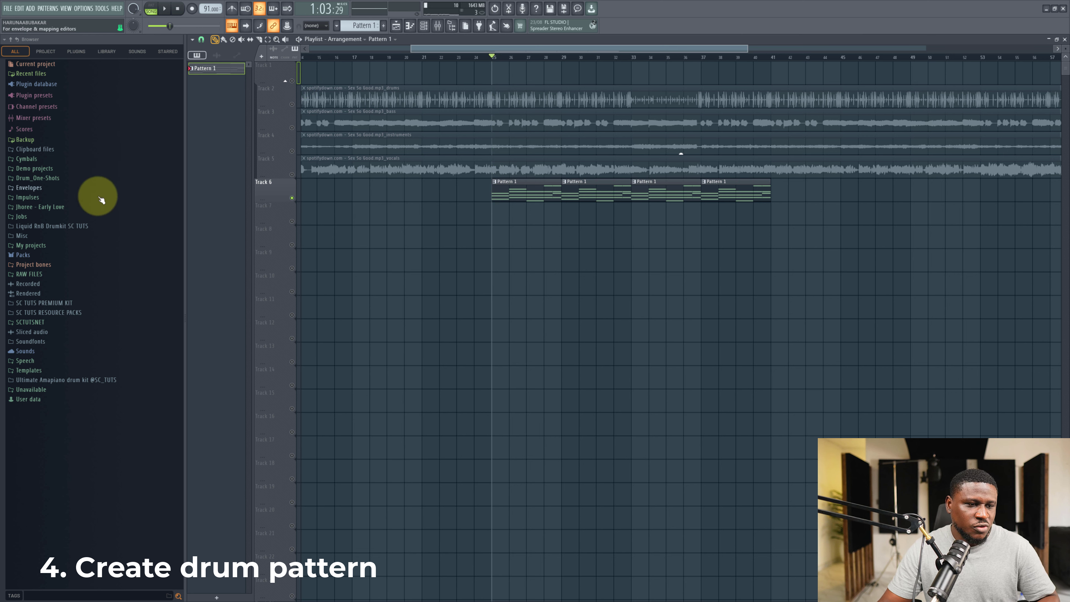
# Open the Liquid RnB Drumkit's Snares n Claps folder and preview several snare samples.
pyautogui.click(107, 229)
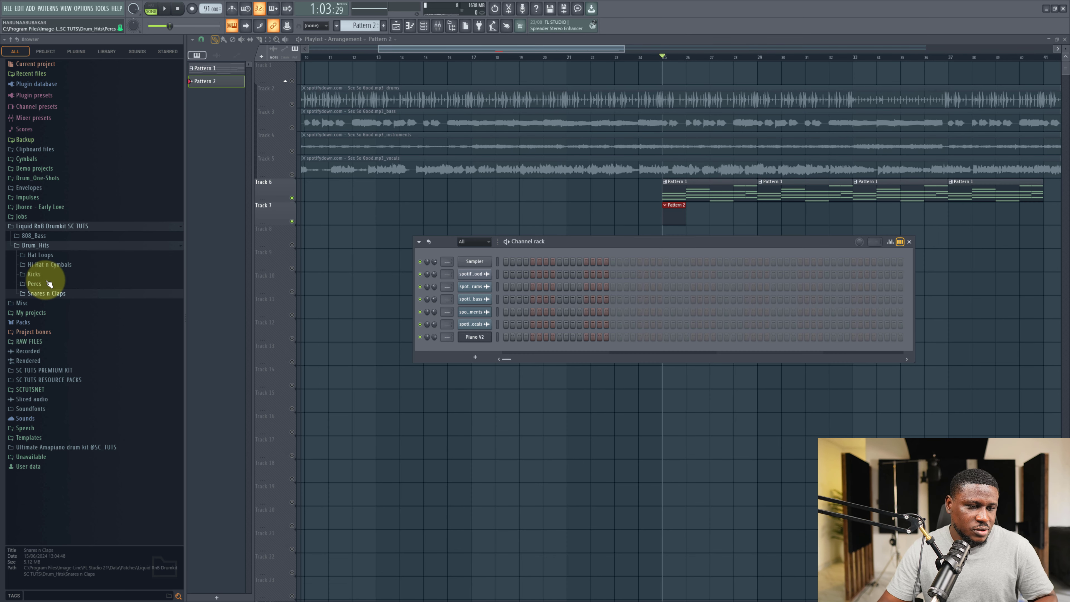
pyautogui.click(45, 294)
pyautogui.scroll(-3, 72, 333)
pyautogui.click(72, 328)
pyautogui.click(79, 294)
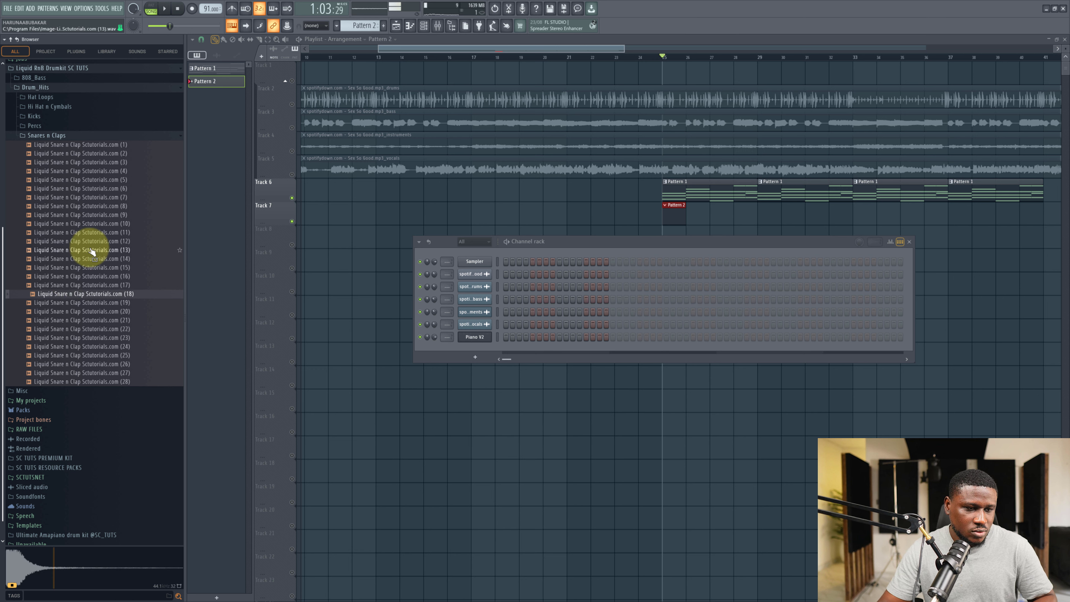
pyautogui.click(94, 242)
pyautogui.click(100, 207)
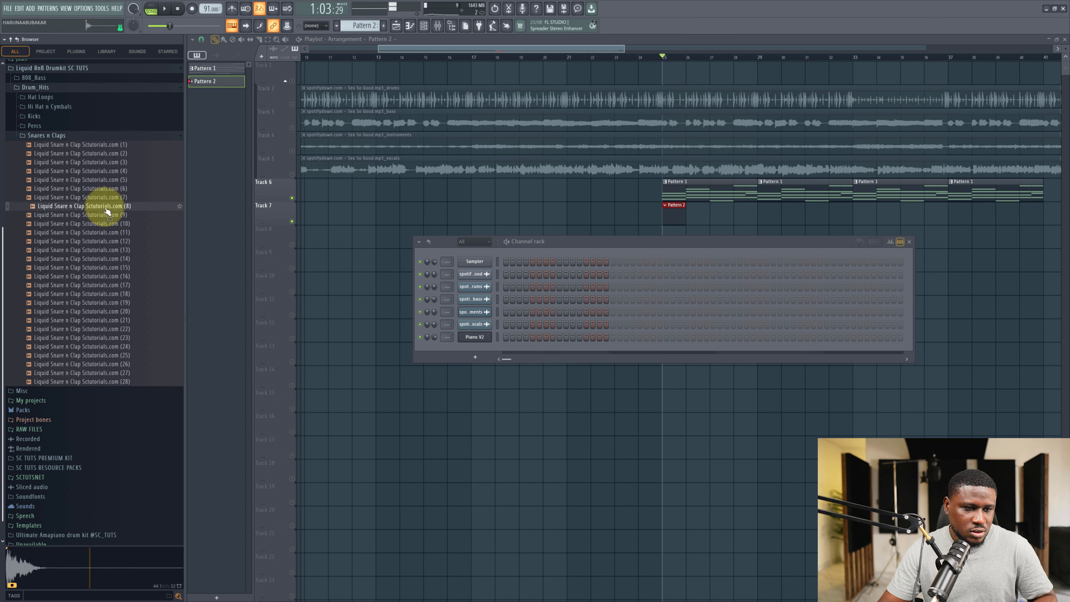
pyautogui.click(106, 215)
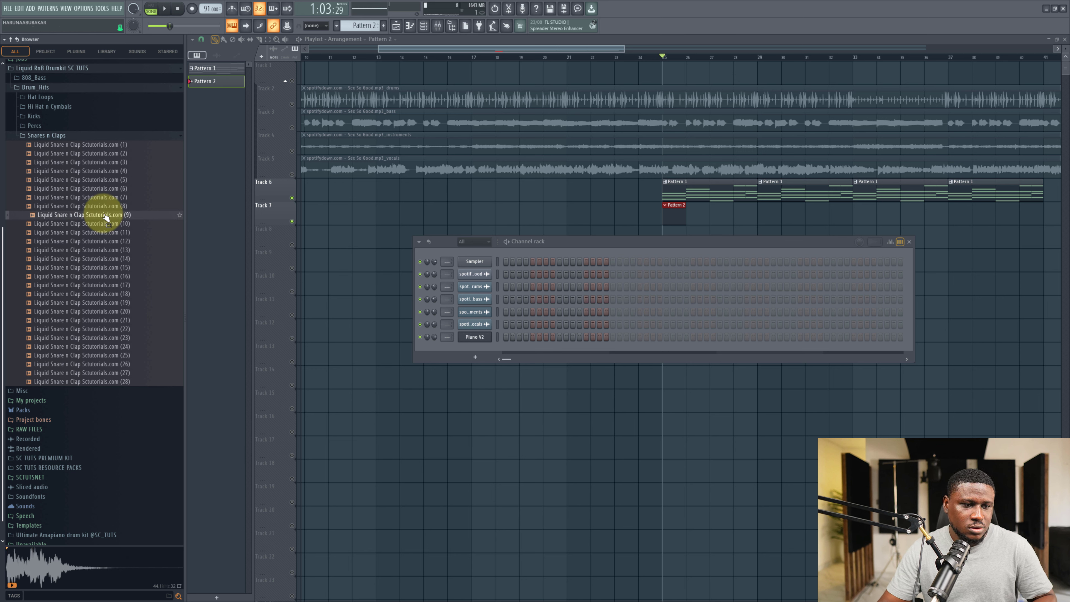
# Load Liquid Snare n Clap Scutorials.com (9) into the channel rack and program its steps.
pyautogui.moveTo(106, 217); pyautogui.dragTo(485, 356)
pyautogui.press('space')
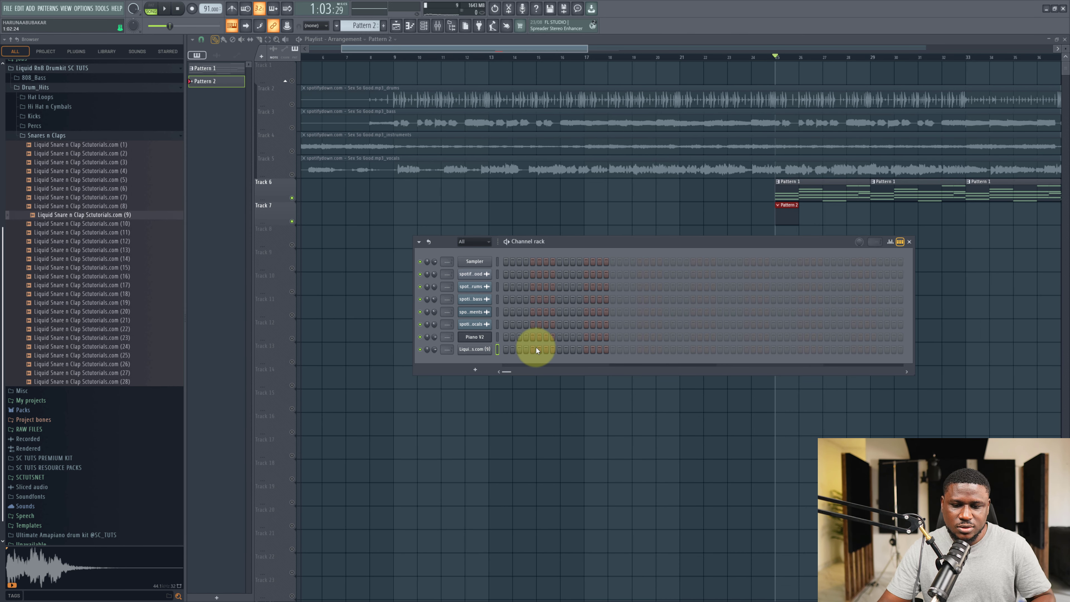
pyautogui.click(586, 349)
pyautogui.moveTo(605, 241); pyautogui.dragTo(729, 338)
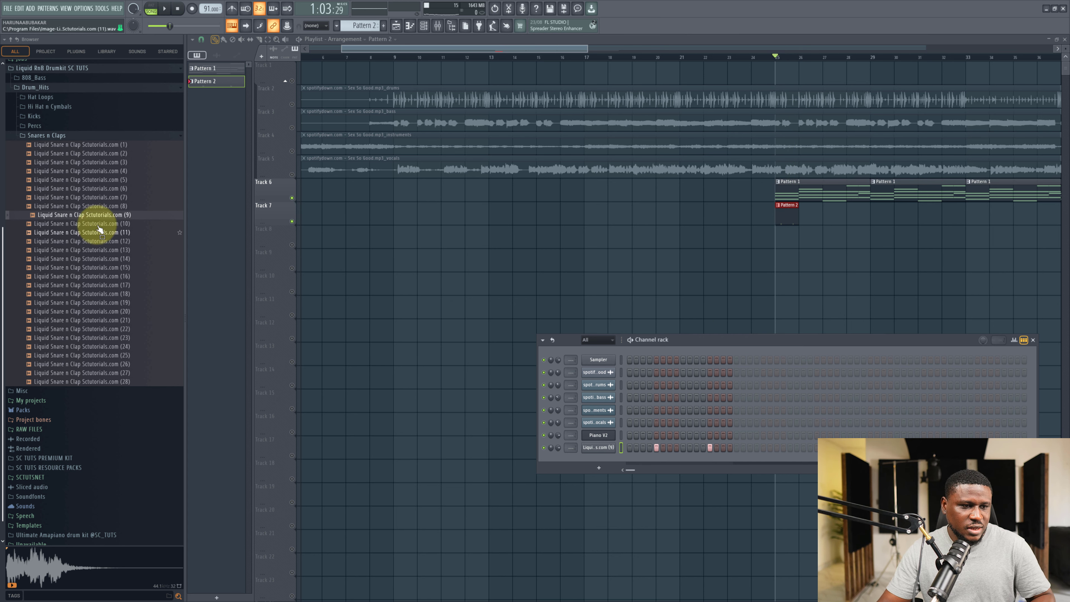
# Open the Kicks folder and add Liquid kick Scutorials.com (5) to the channel rack.
pyautogui.click(49, 116)
pyautogui.click(76, 162)
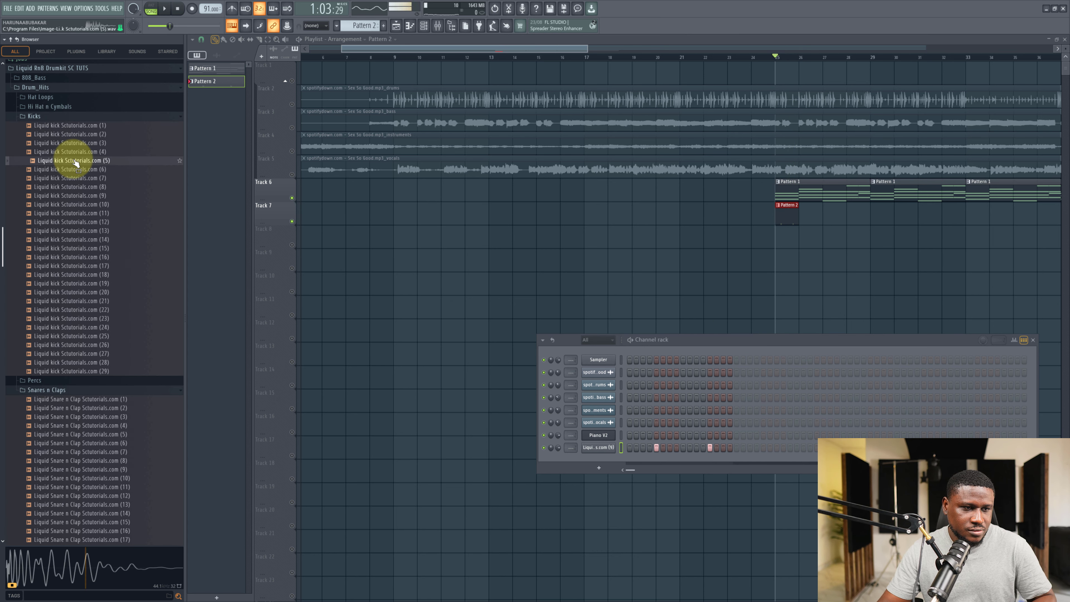
pyautogui.moveTo(199, 212); pyautogui.dragTo(635, 460)
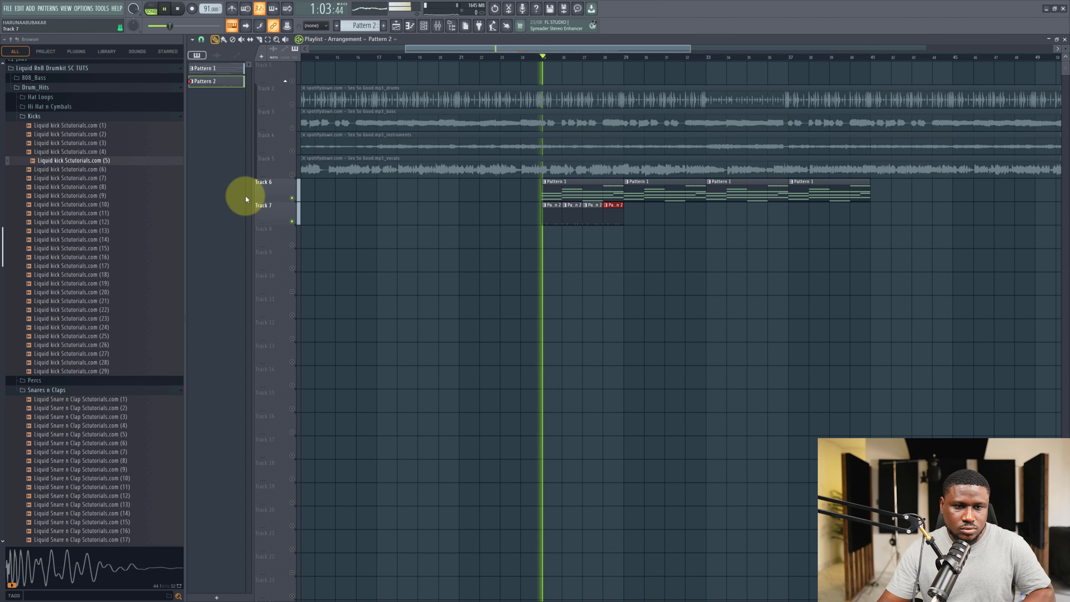
# Unmute the vocals track and toggle the mute switches of the empty tracks below the drum pattern track.
pyautogui.click(292, 174)
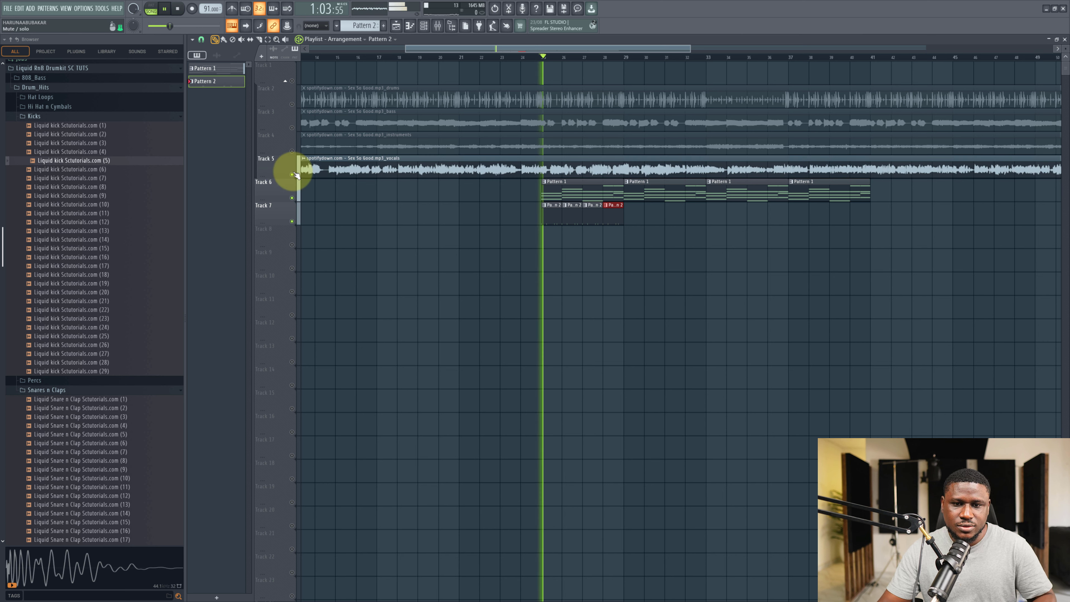
pyautogui.click(293, 246)
pyautogui.click(292, 268)
pyautogui.click(291, 292)
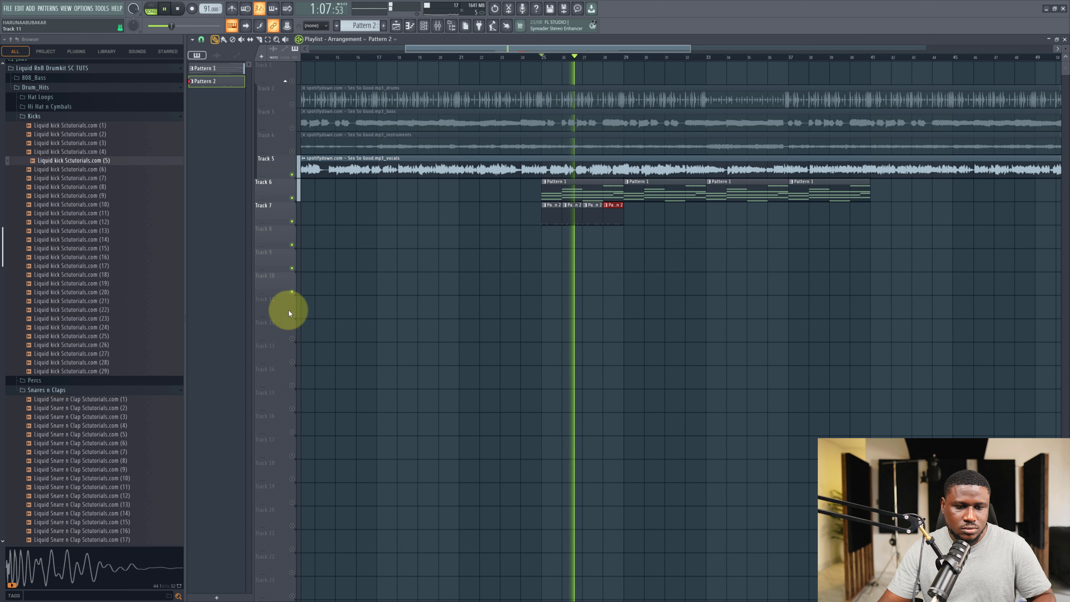
pyautogui.click(292, 315)
# Select the drum pattern clips on Track 7 and duplicate them three times to span the chord progression.
pyautogui.moveTo(635, 232); pyautogui.dragTo(498, 225)
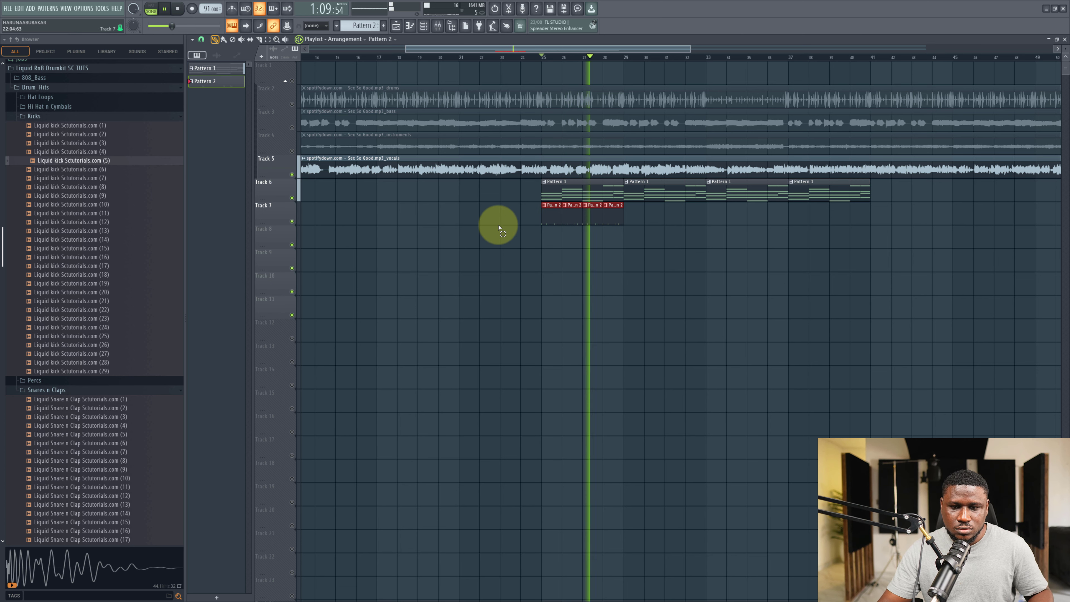
pyautogui.hotkey('ctrl', 'b')
pyautogui.hotkey('ctrl', 'b')
pyautogui.hotkey('ctrl', 'b')
pyautogui.click(565, 266)
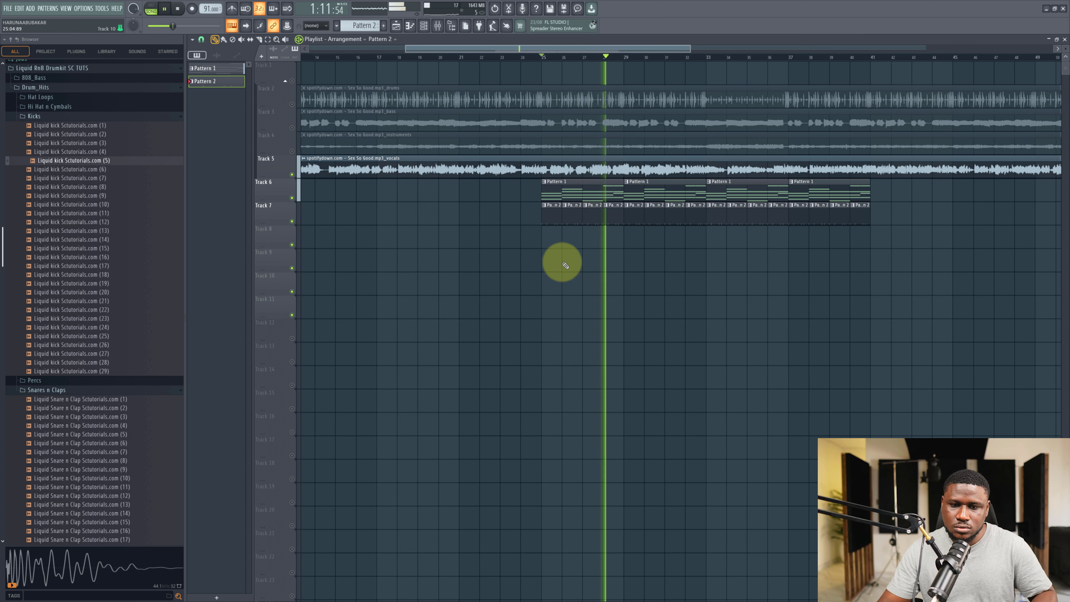
# Open the channel rack, play the arrangement and preview more samples in the Snares n Claps folder.
pyautogui.click(423, 25)
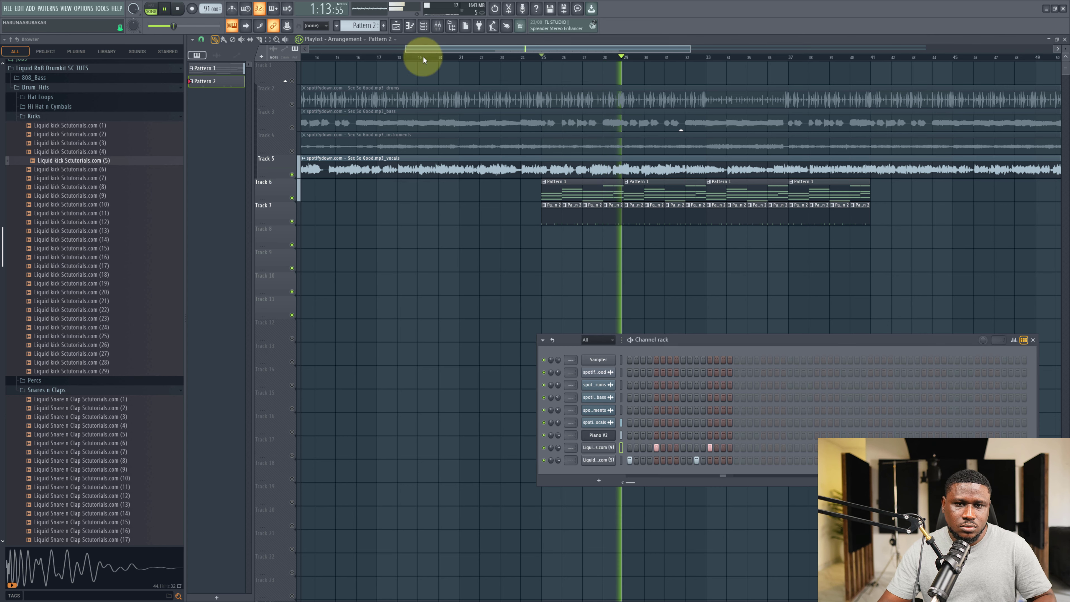
pyautogui.press('space')
pyautogui.moveTo(715, 340); pyautogui.dragTo(608, 314)
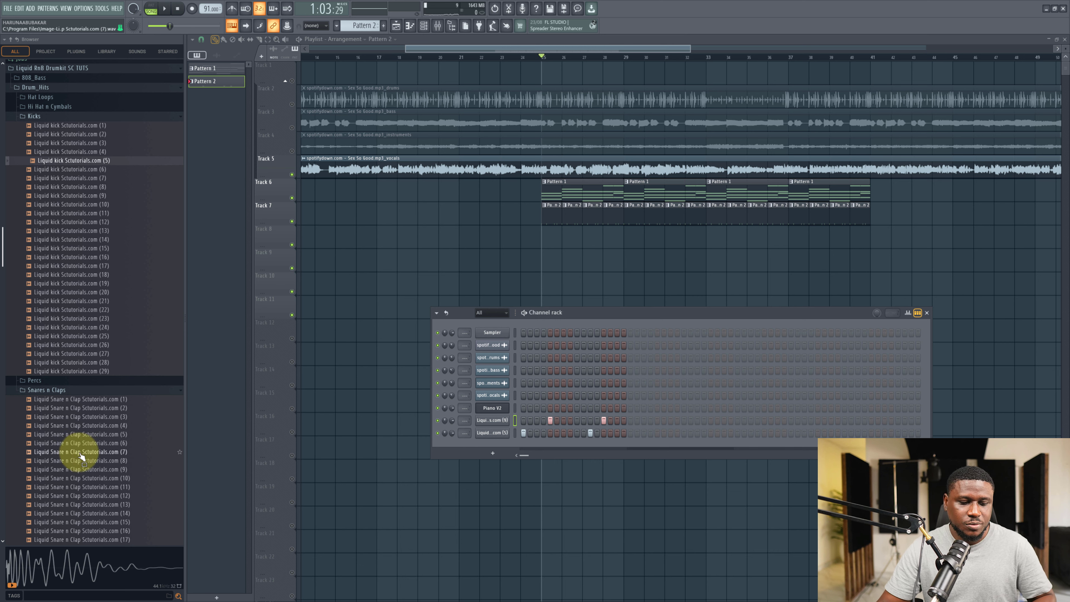
pyautogui.scroll(-6, 75, 396)
pyautogui.click(87, 348)
pyautogui.click(96, 321)
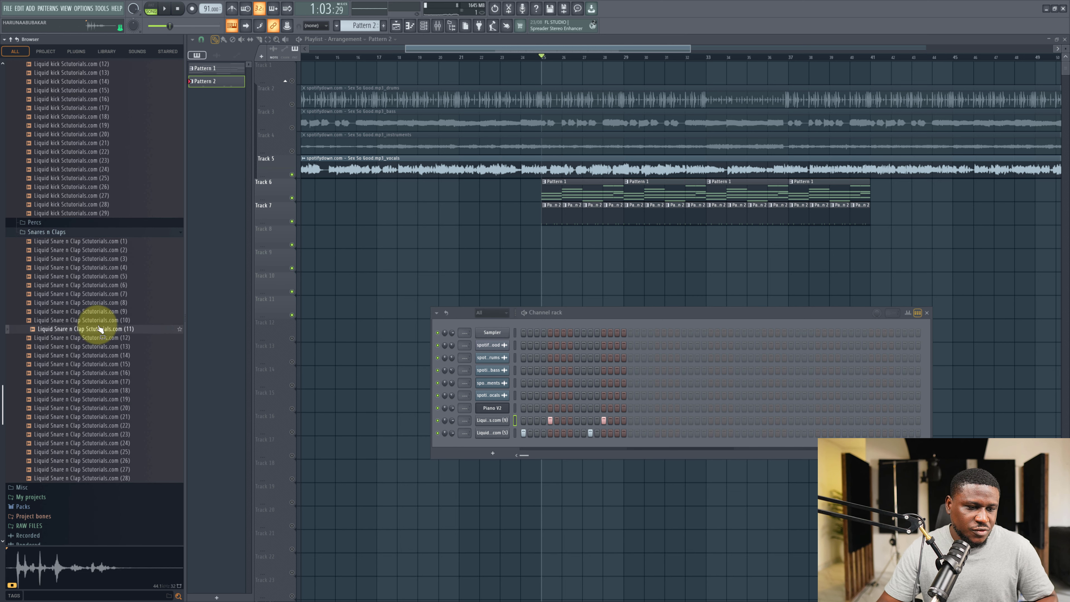
pyautogui.click(95, 287)
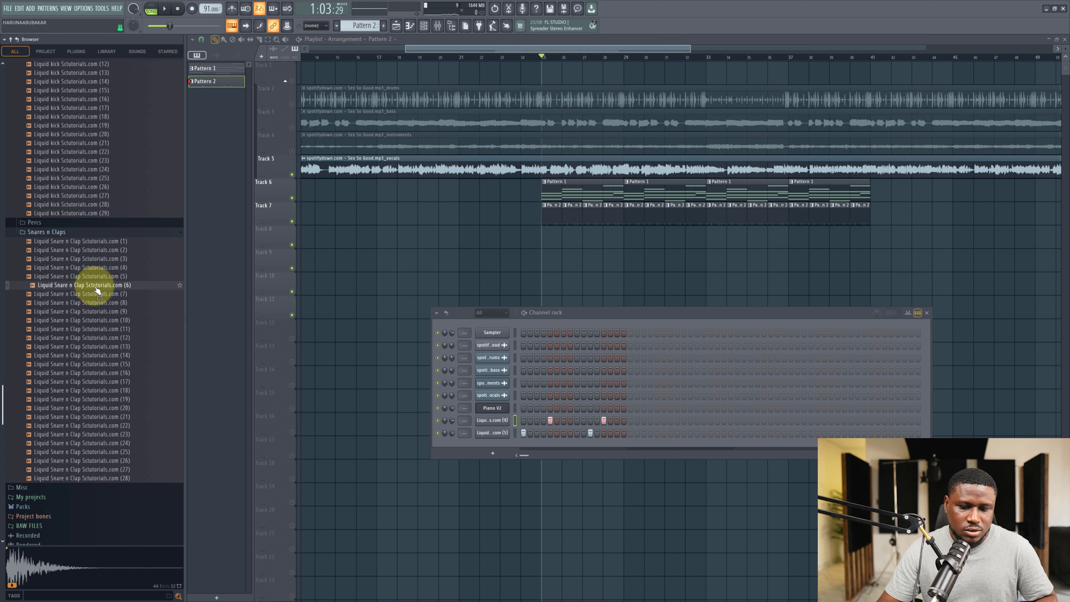
# Load Liquid Snare n Clap Scutorials.com (6) into the channel rack and program three steps for it.
pyautogui.moveTo(97, 291); pyautogui.dragTo(536, 449)
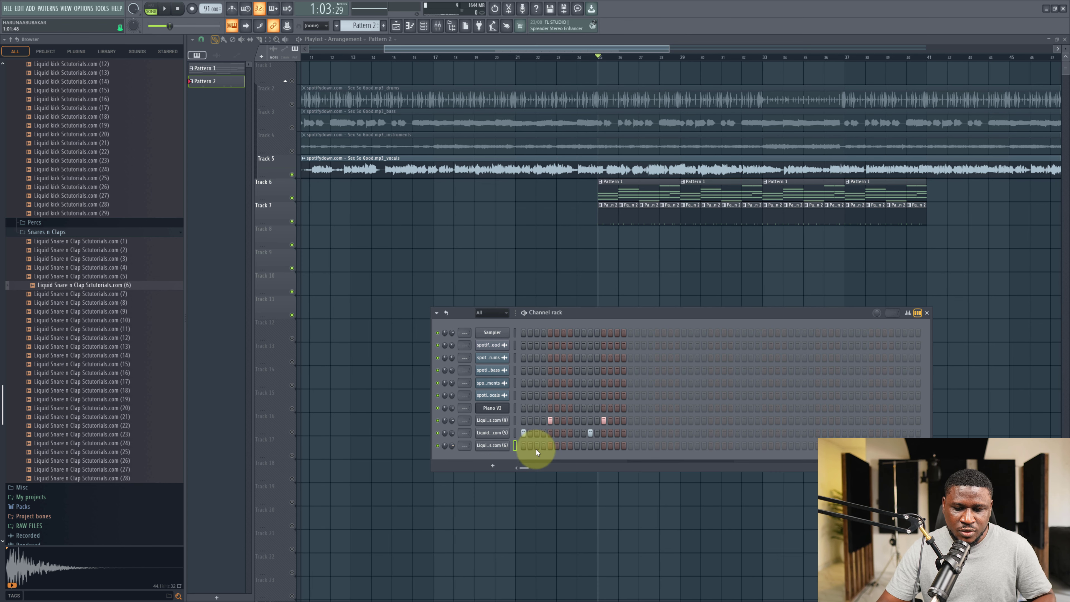
pyautogui.press('space')
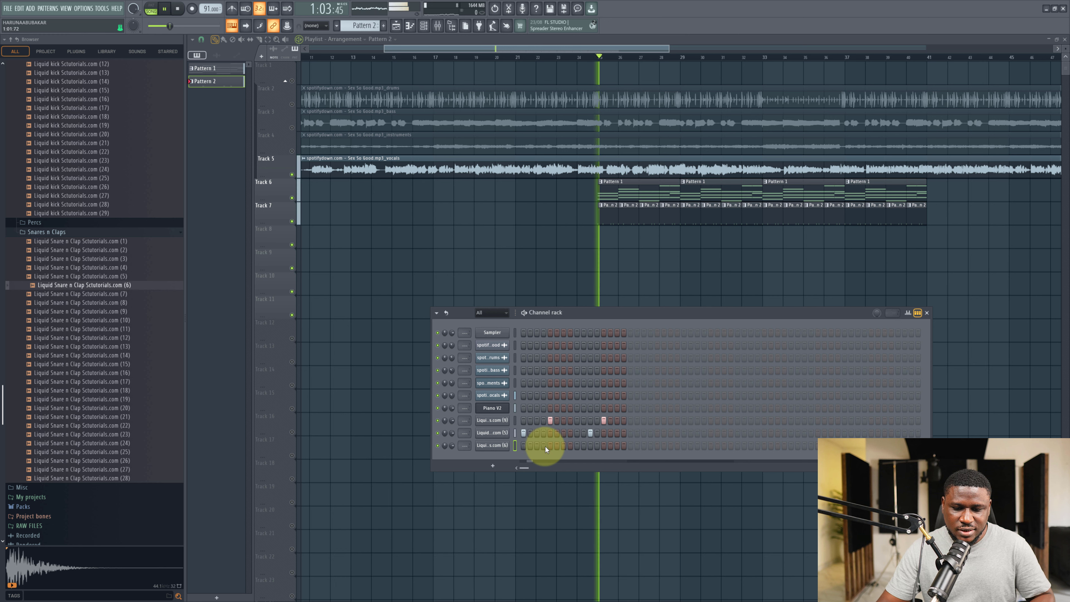
pyautogui.click(550, 445)
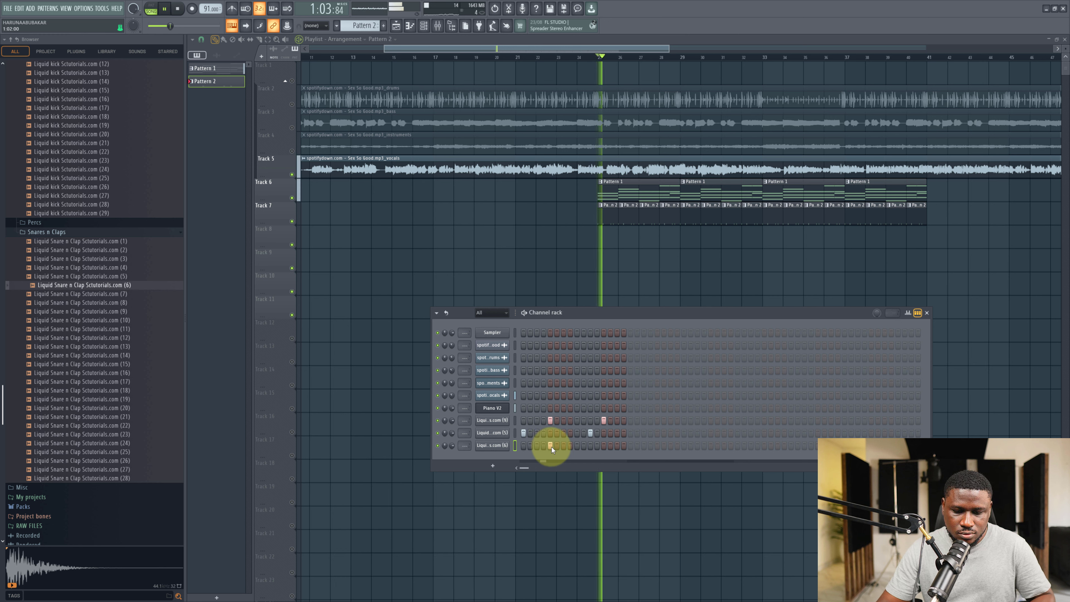
pyautogui.click(571, 445)
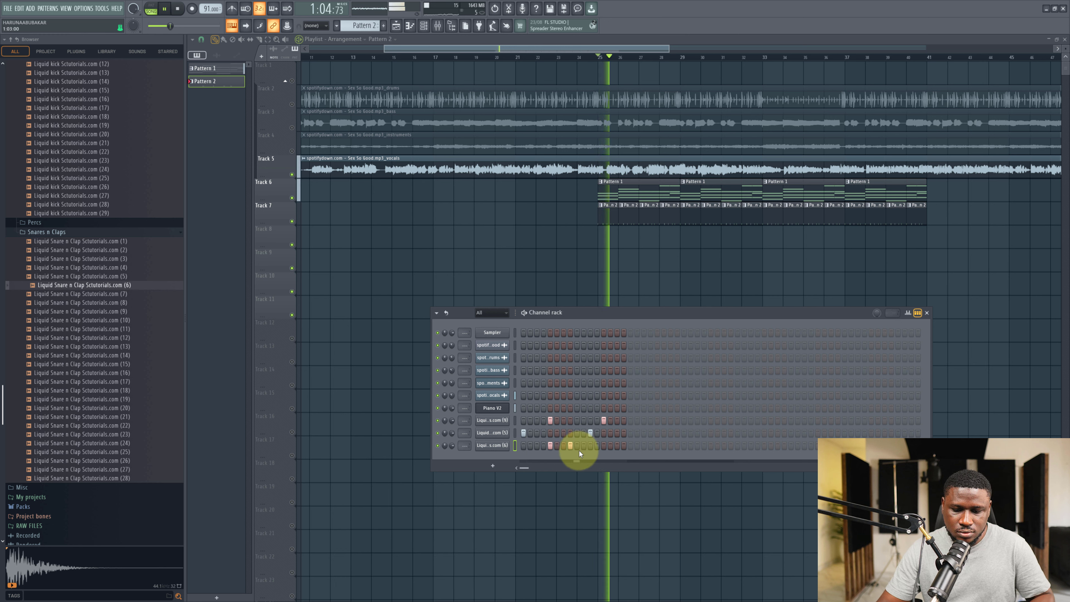
pyautogui.click(584, 446)
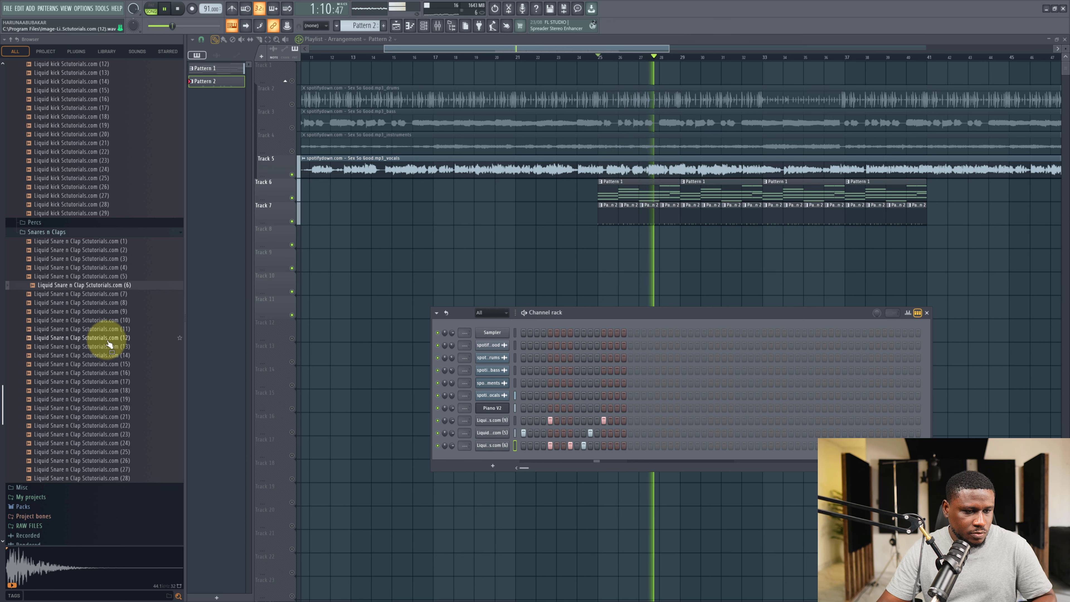
# Open the vocals clip's settings, then mute the vocals track and play the drums with the other stems.
pyautogui.press('space')
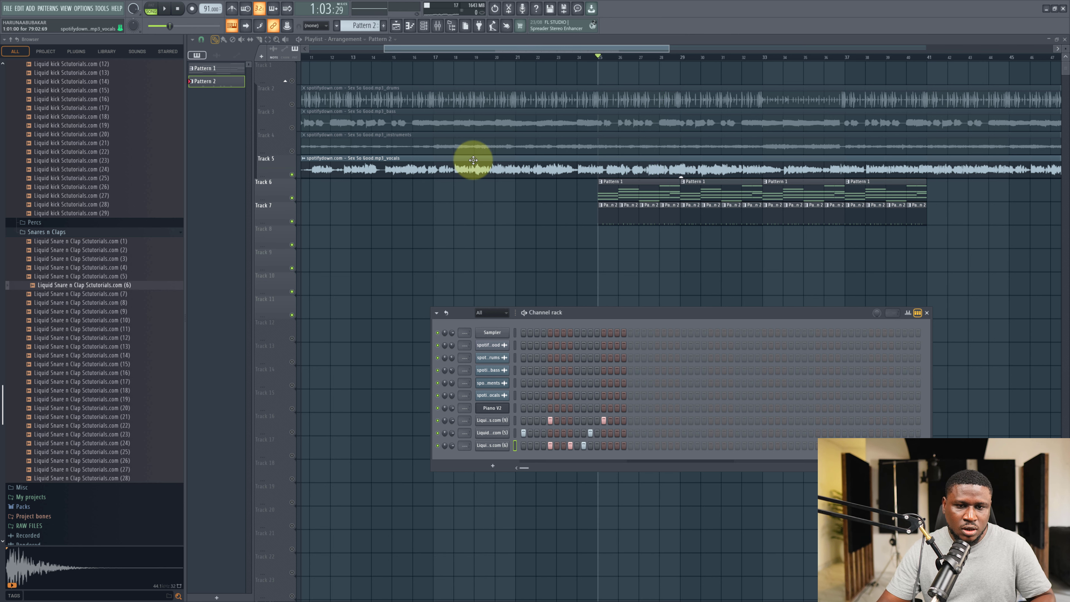
pyautogui.doubleClick(467, 168)
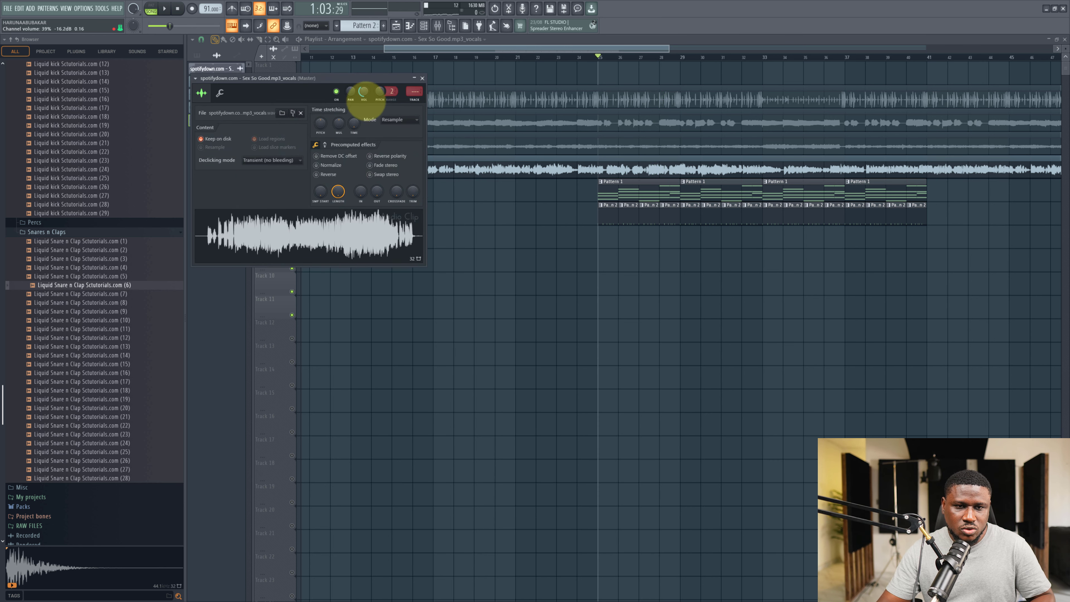
pyautogui.press('space')
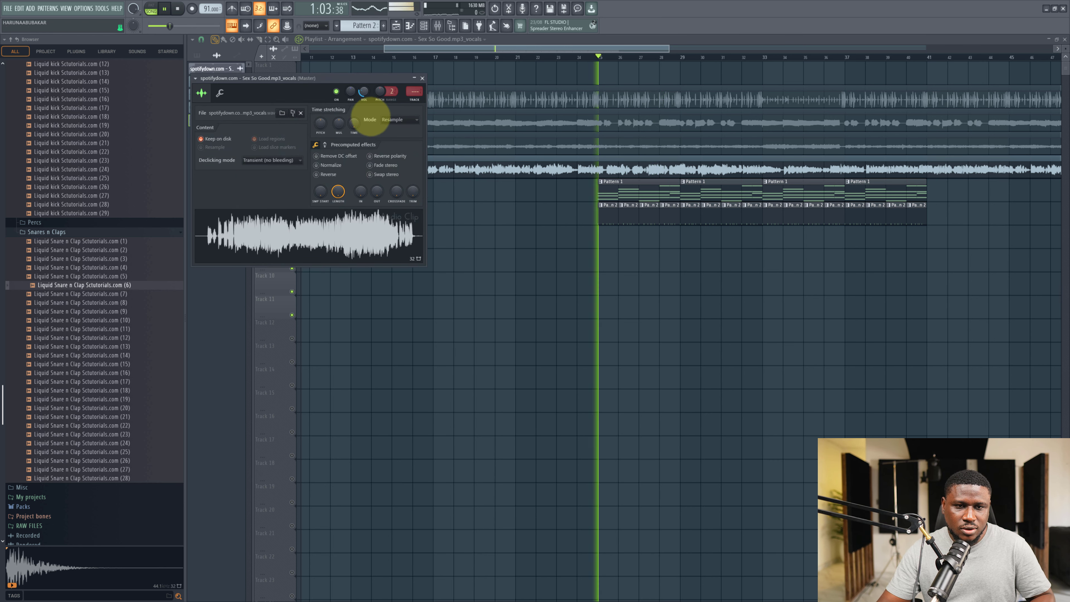
pyautogui.click(423, 26)
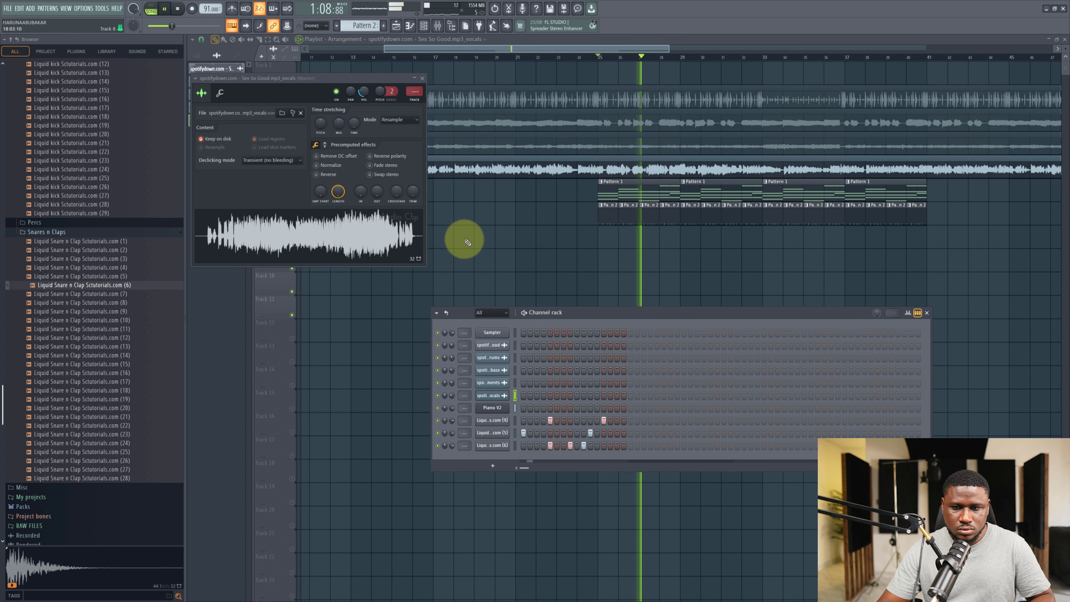
pyautogui.press('space')
pyautogui.click(292, 174)
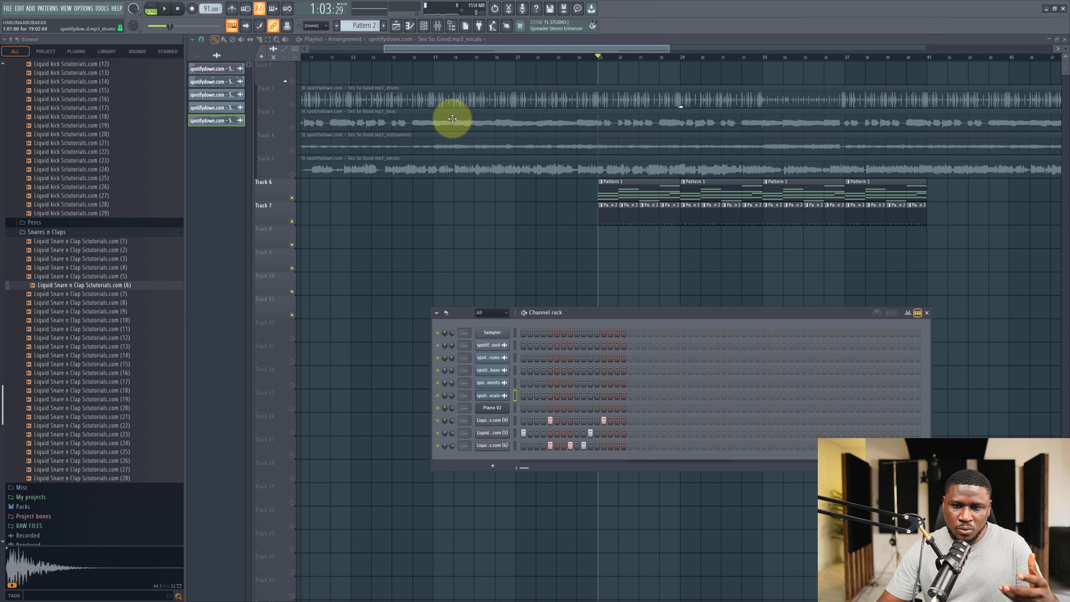
pyautogui.press('space')
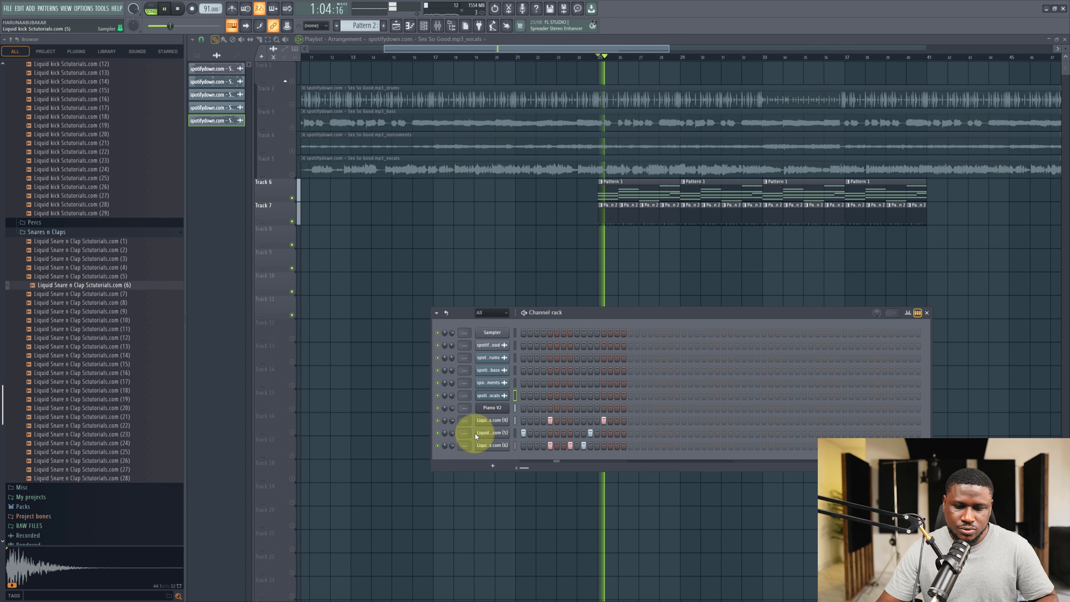
# Load Liquid Snare n Clap Scutorials.com (23) into the channel rack and program a step for it.
pyautogui.press('space')
pyautogui.click(122, 390)
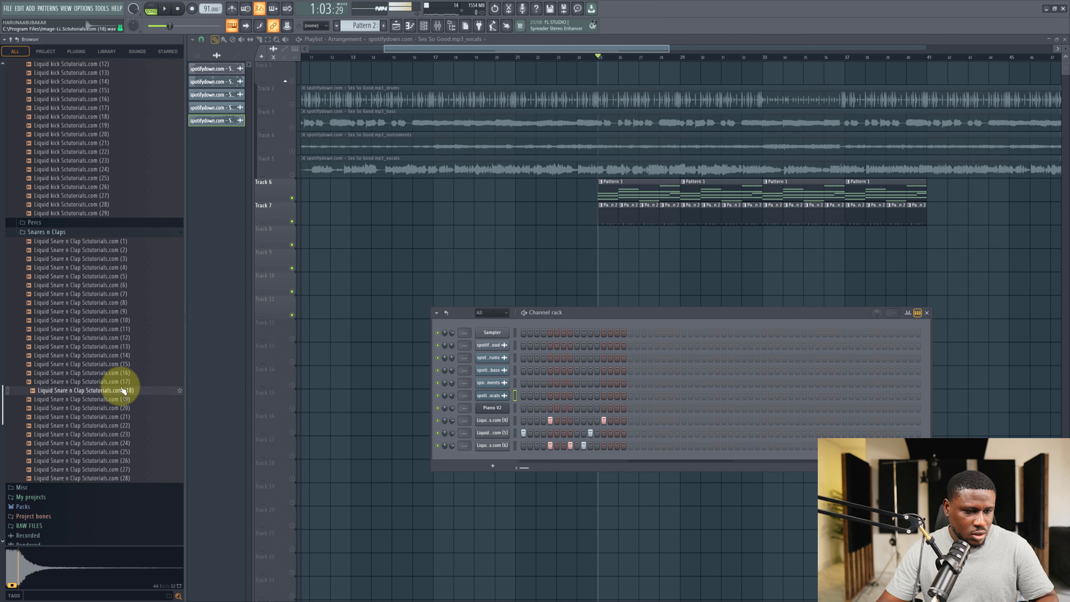
pyautogui.click(120, 426)
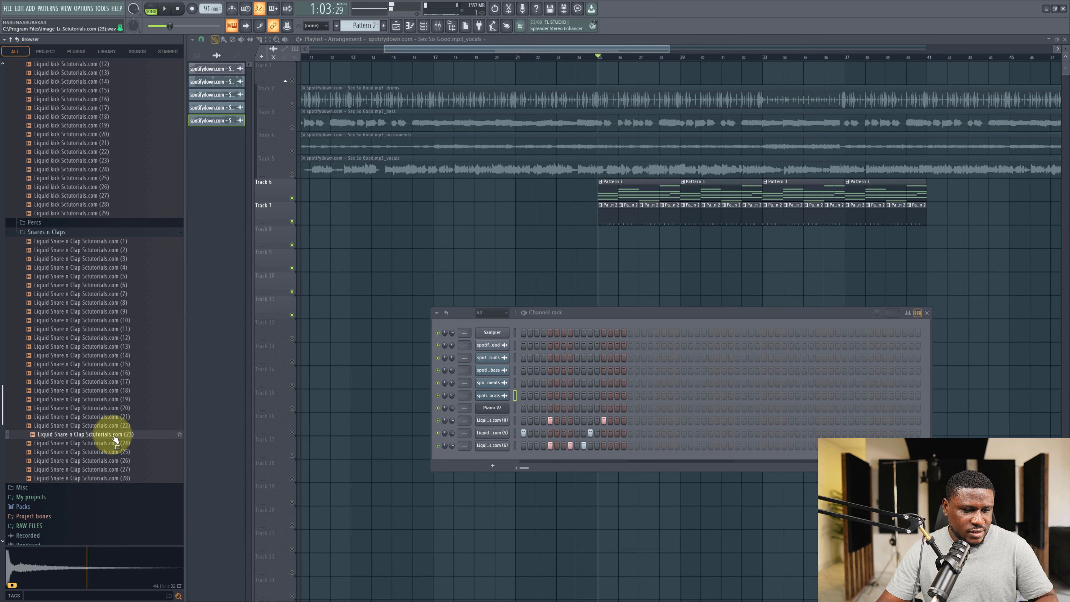
pyautogui.moveTo(115, 439); pyautogui.dragTo(499, 462)
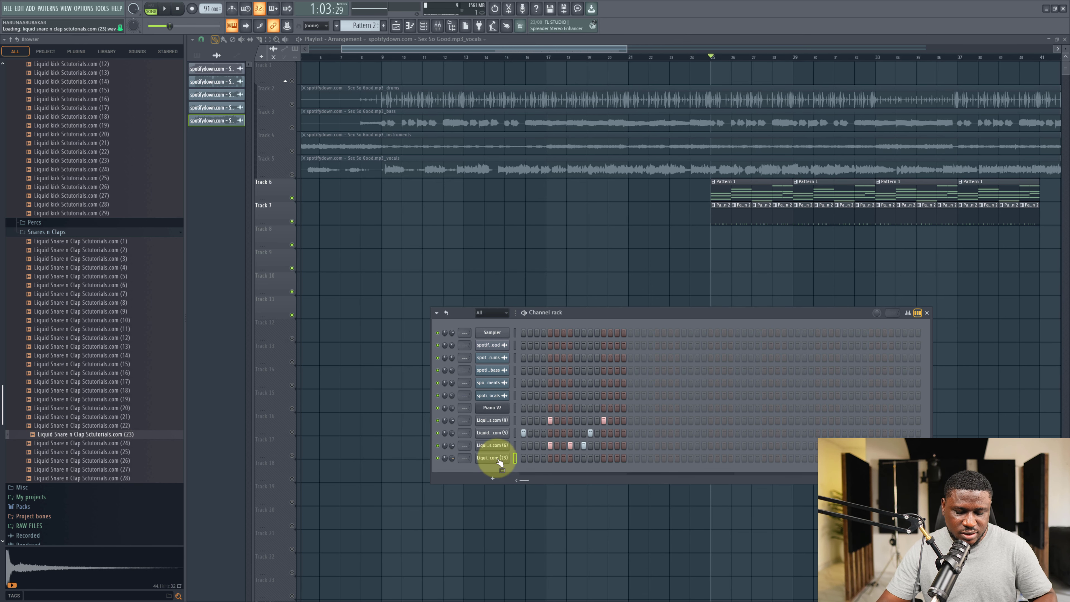
pyautogui.press('space')
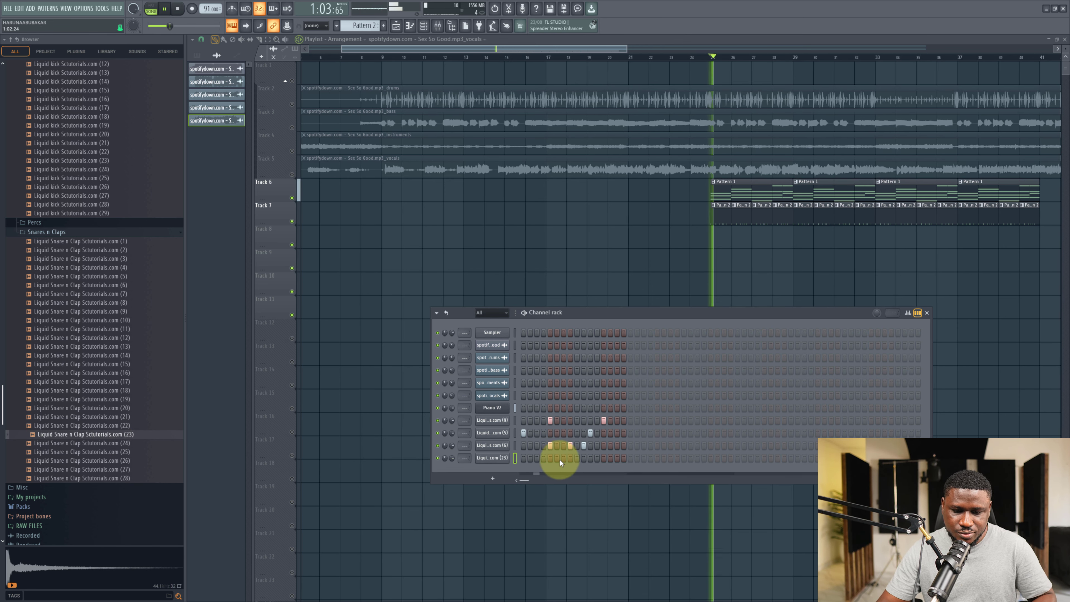
pyautogui.click(604, 458)
pyautogui.moveTo(452, 460); pyautogui.dragTo(478, 541)
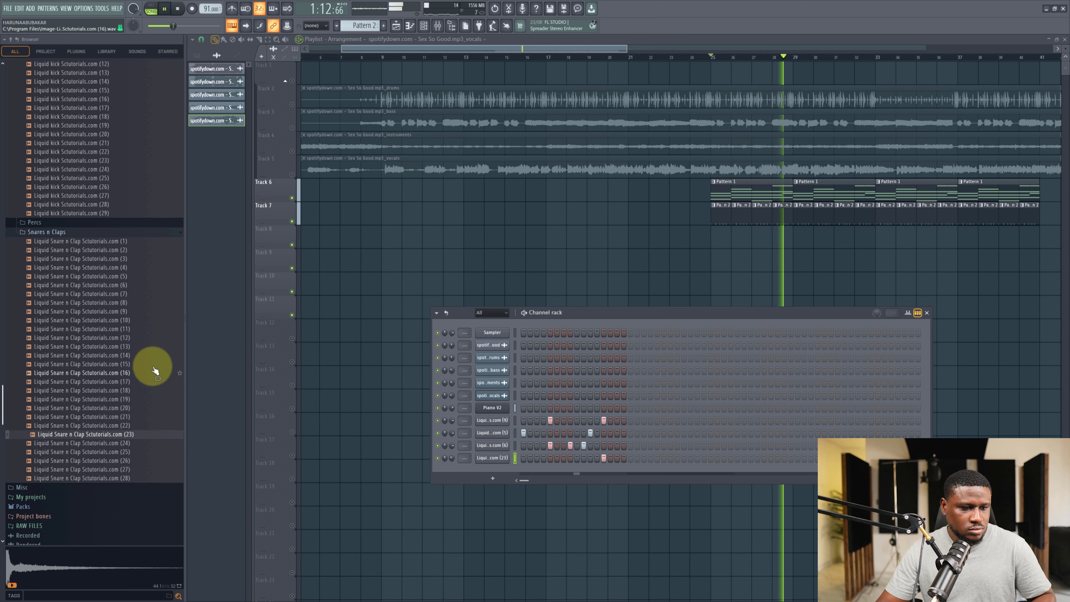
# Preview more snare and clap samples from the Snares n Claps folder.
pyautogui.scroll(5, 144, 369)
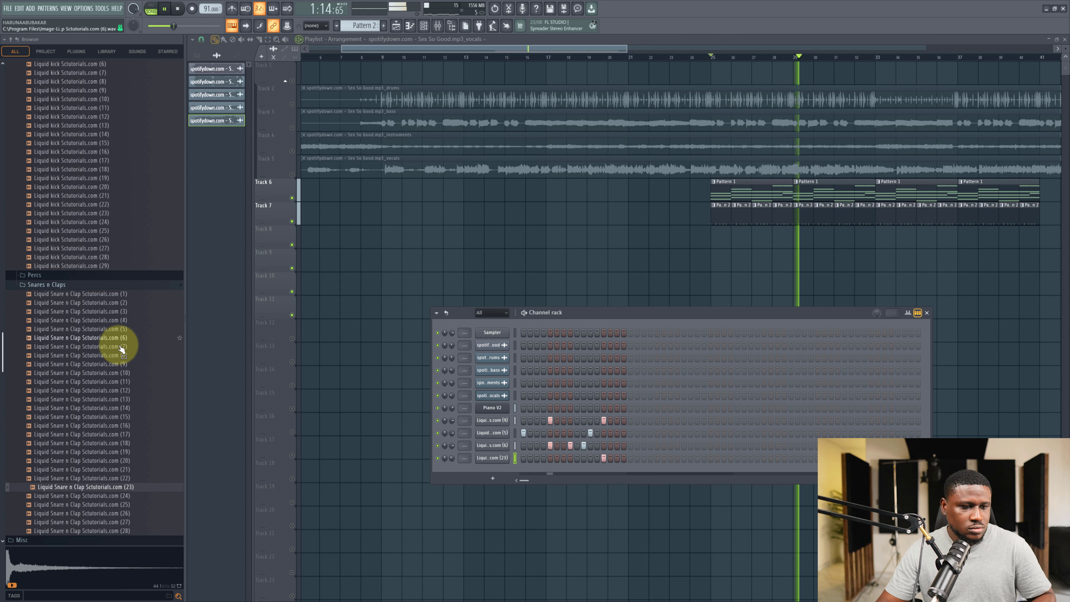
pyautogui.press('space')
pyautogui.click(117, 356)
pyautogui.click(117, 330)
pyautogui.scroll(4, 94, 322)
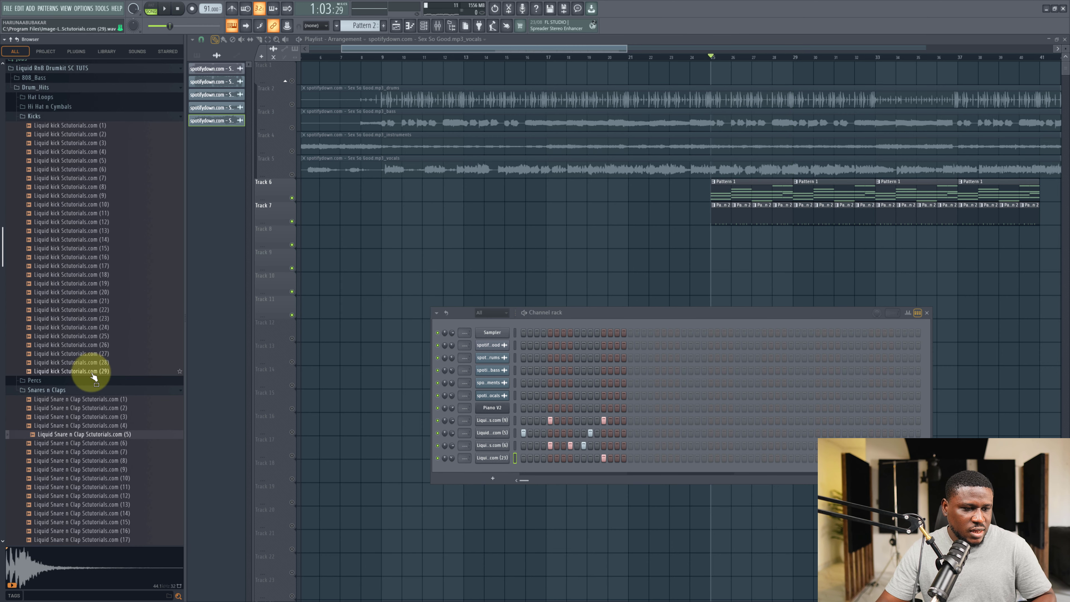
# Open the Percs folder and preview many of the Liquid Perc samples.
pyautogui.click(79, 381)
pyautogui.click(80, 416)
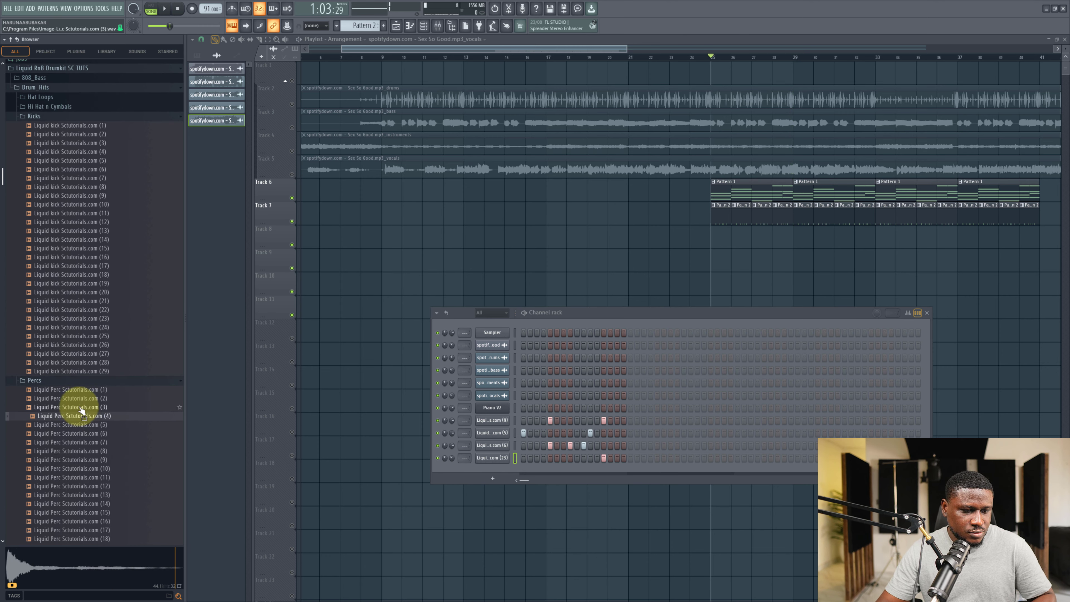
pyautogui.click(84, 399)
pyautogui.click(90, 451)
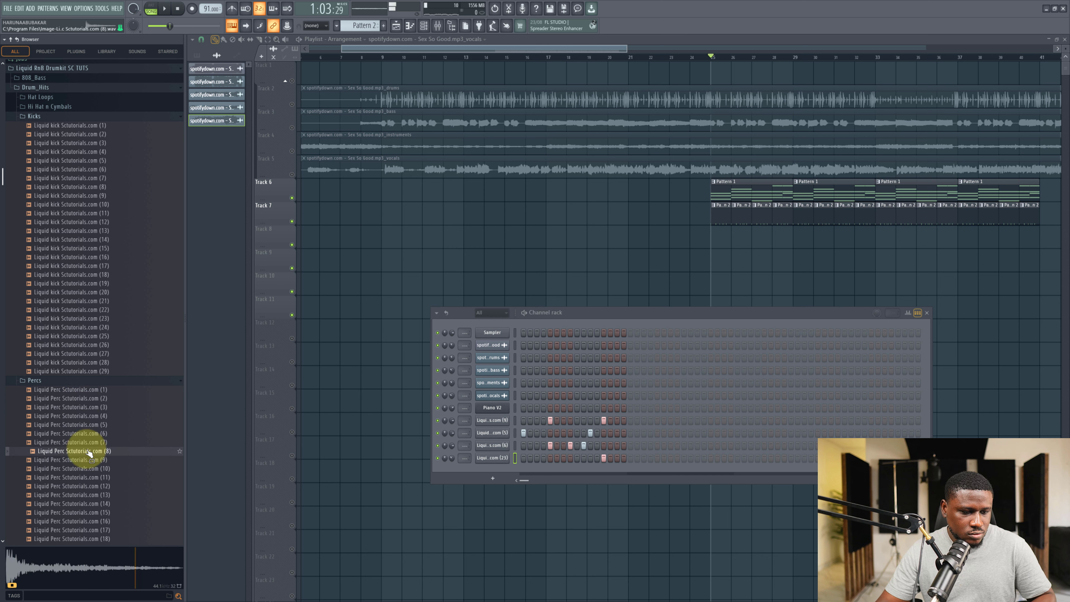
pyautogui.click(81, 461)
pyautogui.click(70, 478)
pyautogui.scroll(-4, 72, 476)
pyautogui.click(82, 434)
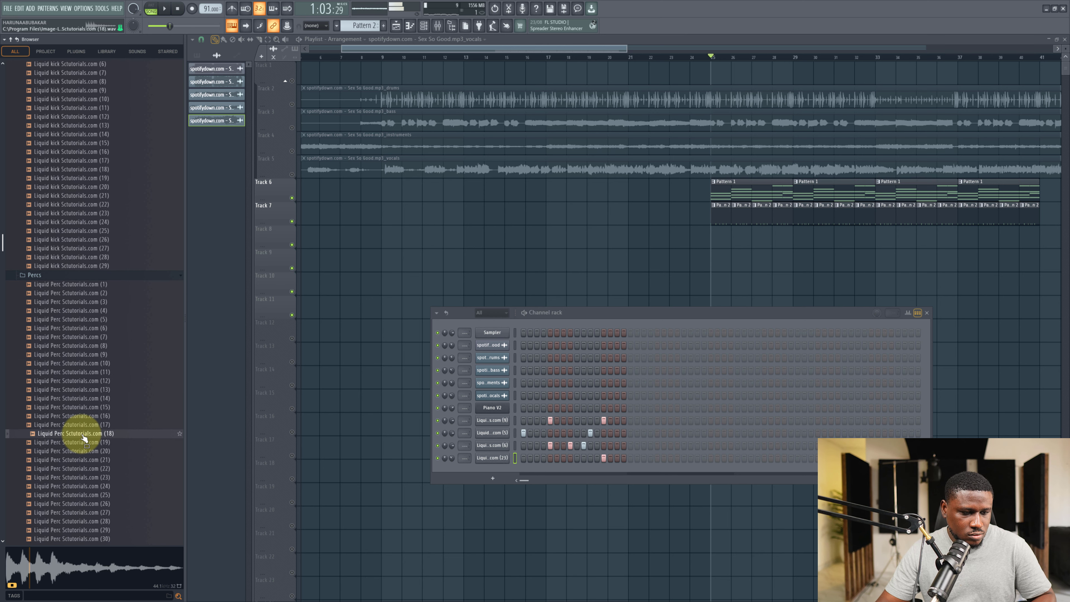
pyautogui.click(84, 442)
pyautogui.click(87, 452)
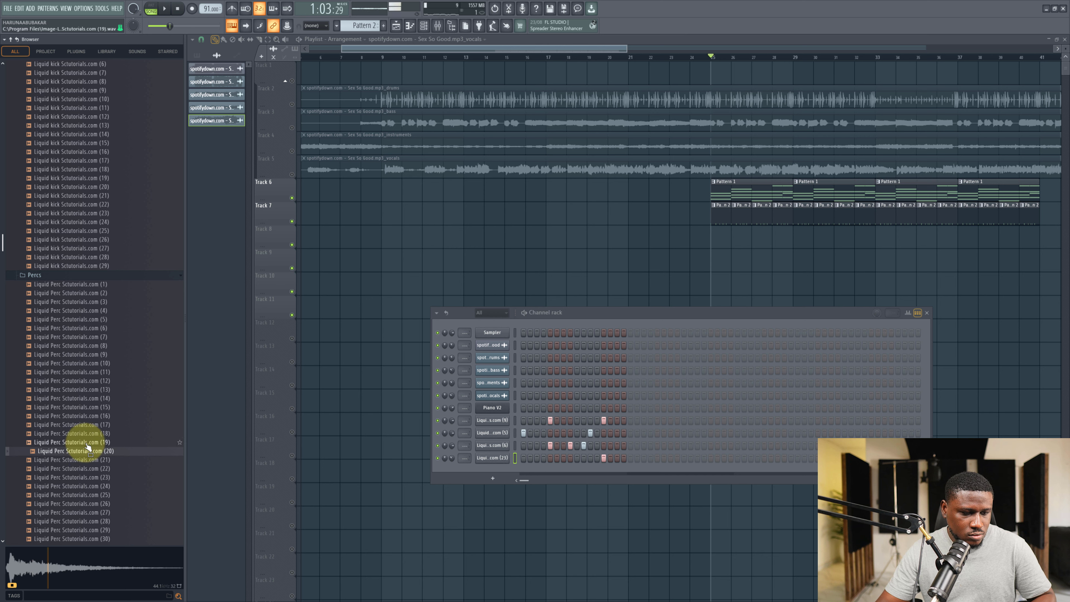
pyautogui.click(83, 460)
pyautogui.click(83, 468)
pyautogui.click(79, 485)
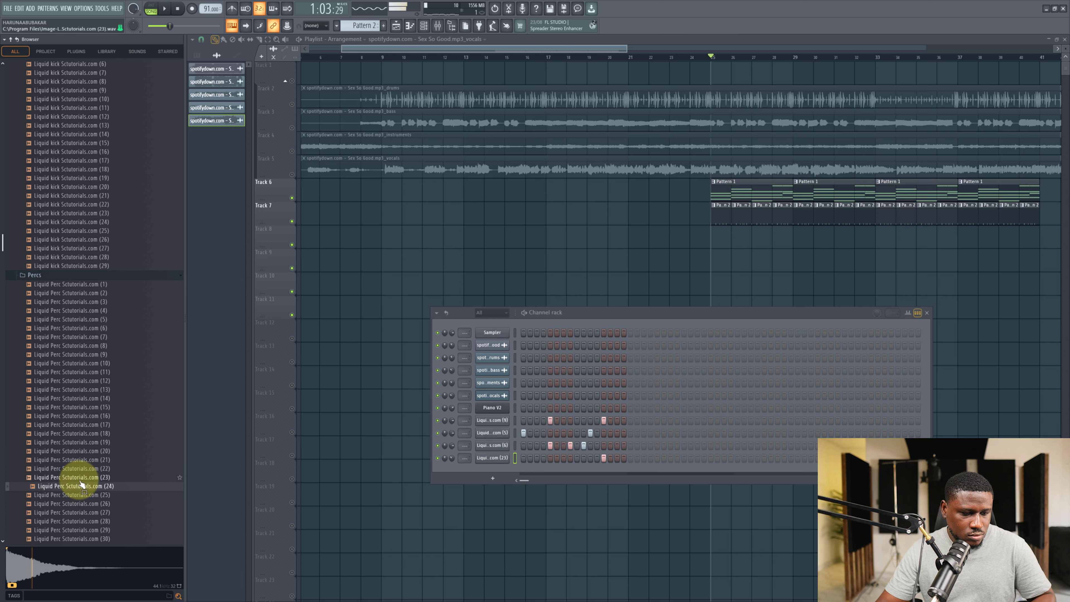
pyautogui.click(81, 480)
pyautogui.scroll(-2, 82, 480)
pyautogui.click(86, 472)
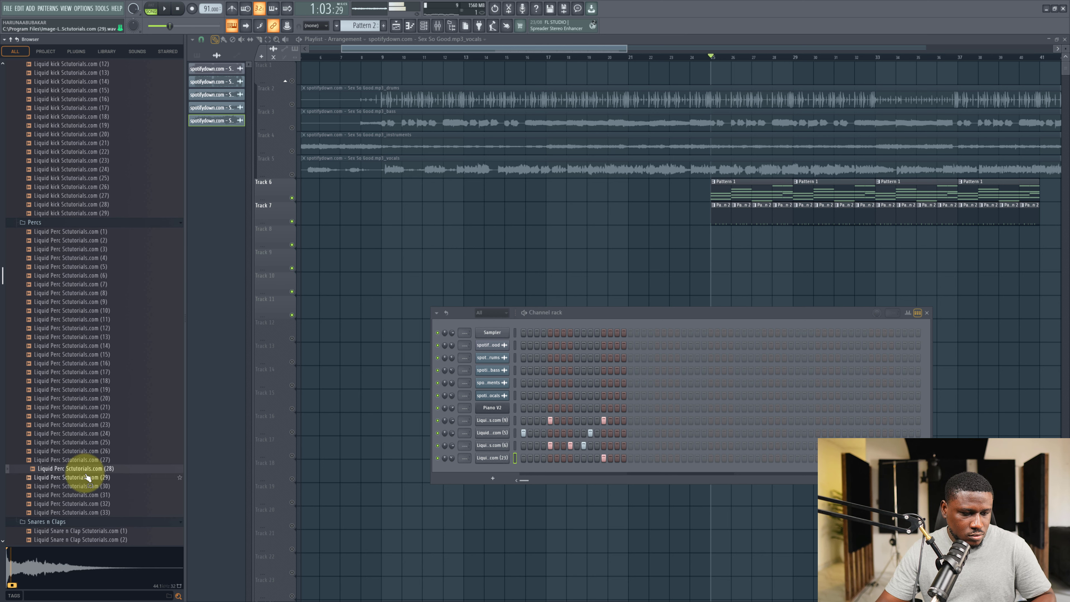
pyautogui.click(87, 477)
# Load Liquid Perc Scutorials.com (30) into the channel rack and program two steps for it.
pyautogui.moveTo(83, 488); pyautogui.dragTo(475, 467)
pyautogui.press('space')
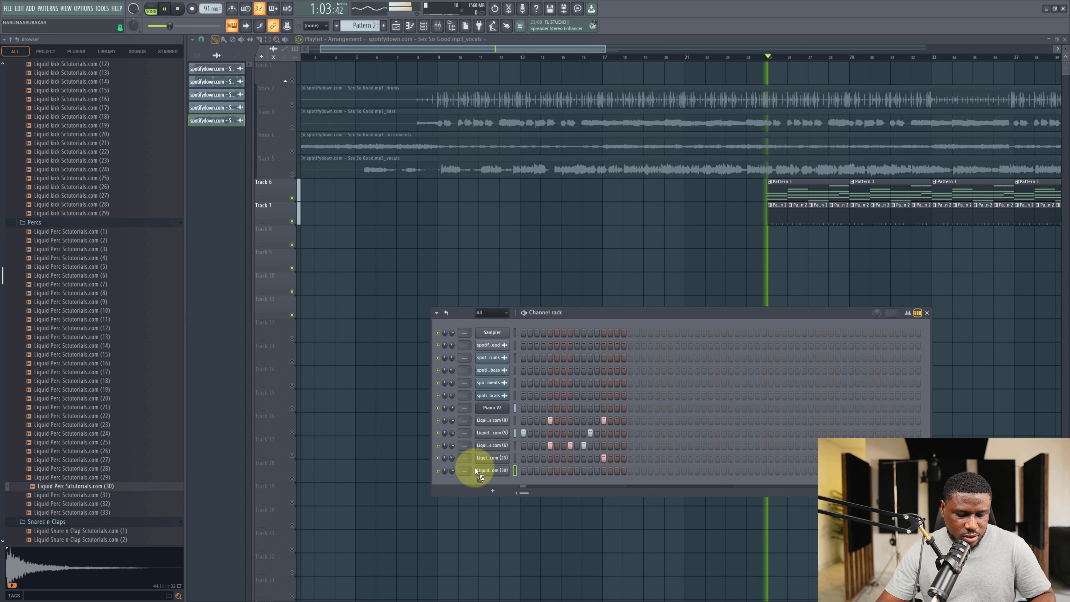
pyautogui.press('space')
pyautogui.click(537, 470)
pyautogui.press('space')
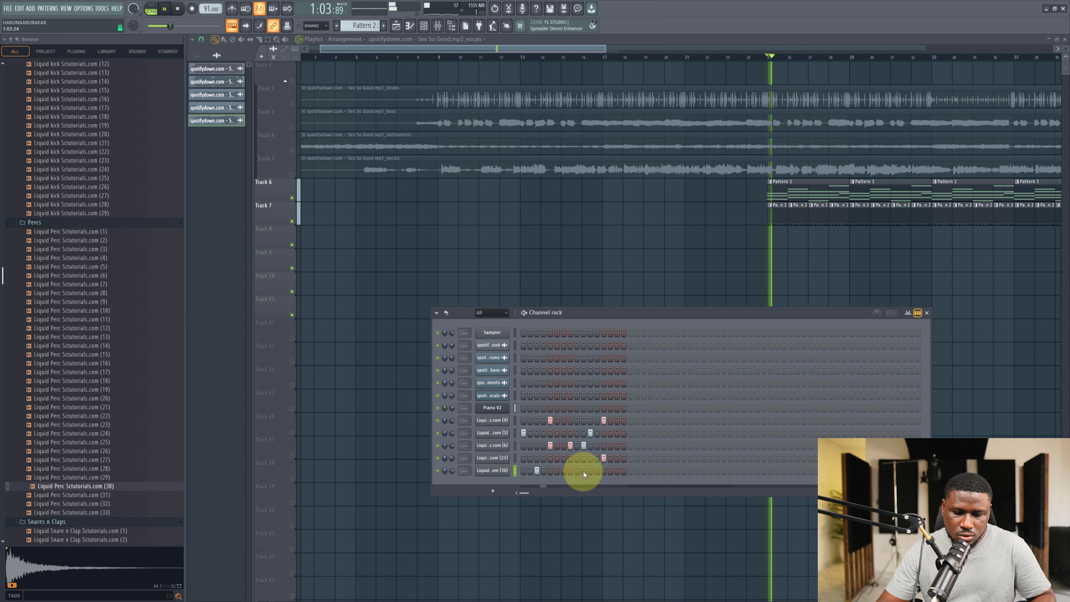
pyautogui.click(617, 470)
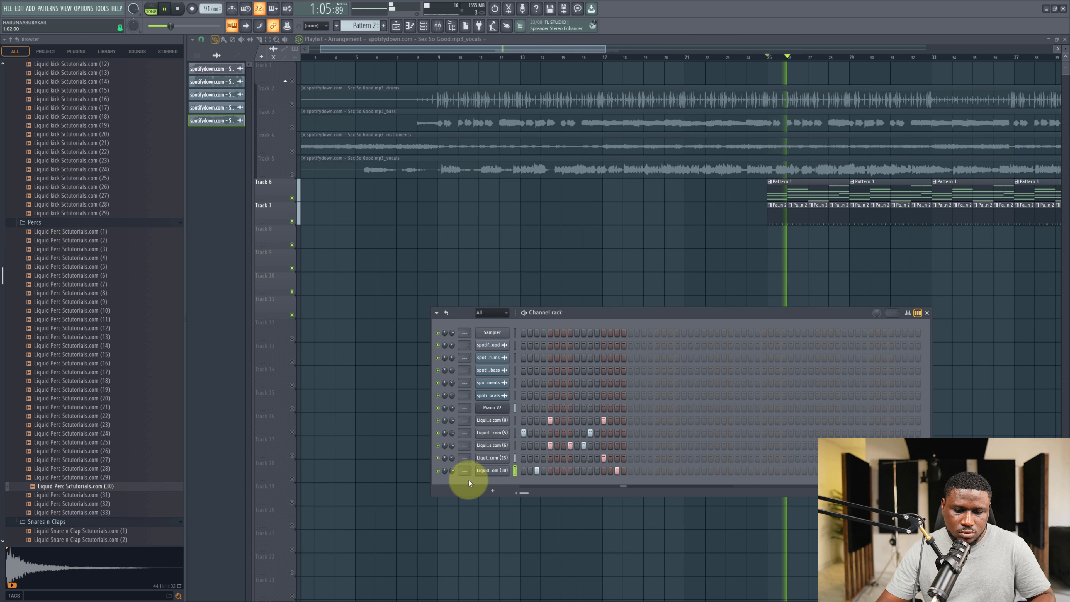
# Lower the perc channel volume to about 40% and preview samples in the Hat Loops folder.
pyautogui.moveTo(453, 472); pyautogui.dragTo(464, 527)
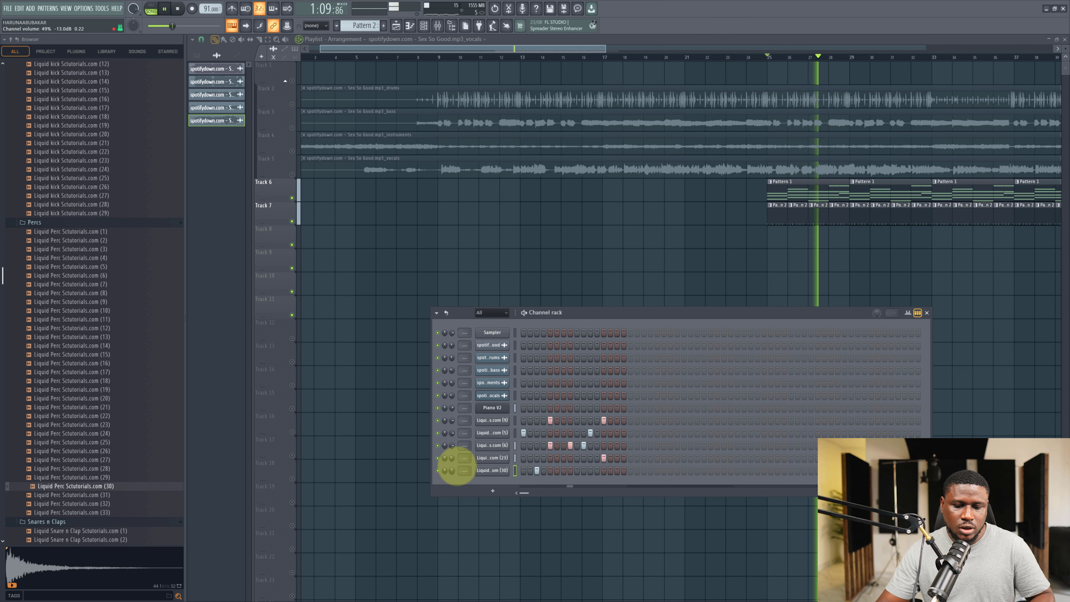
pyautogui.scroll(10, 72, 239)
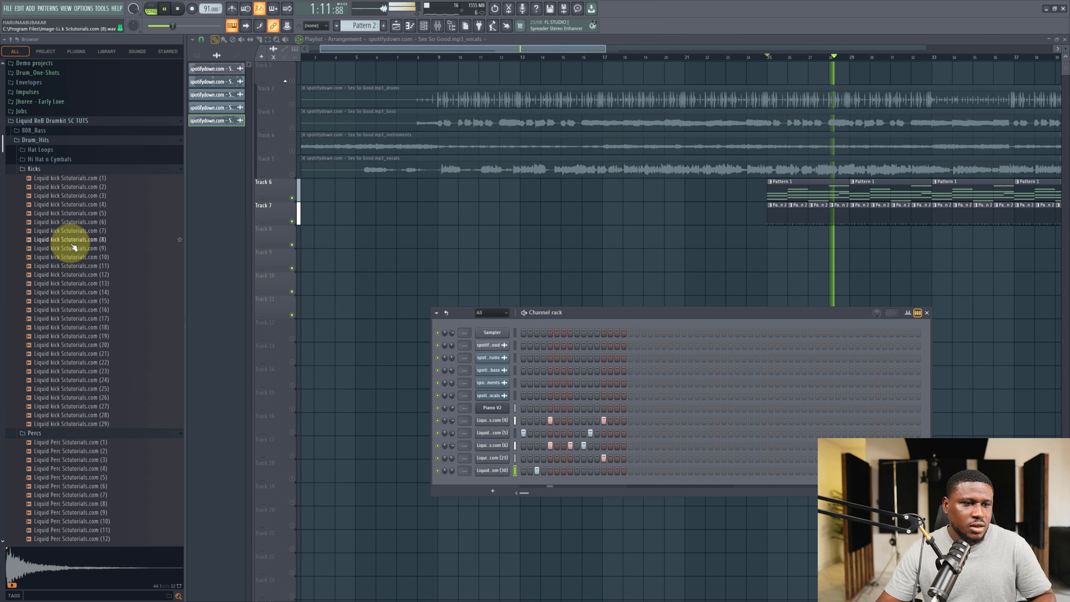
pyautogui.press('space')
pyautogui.click(52, 223)
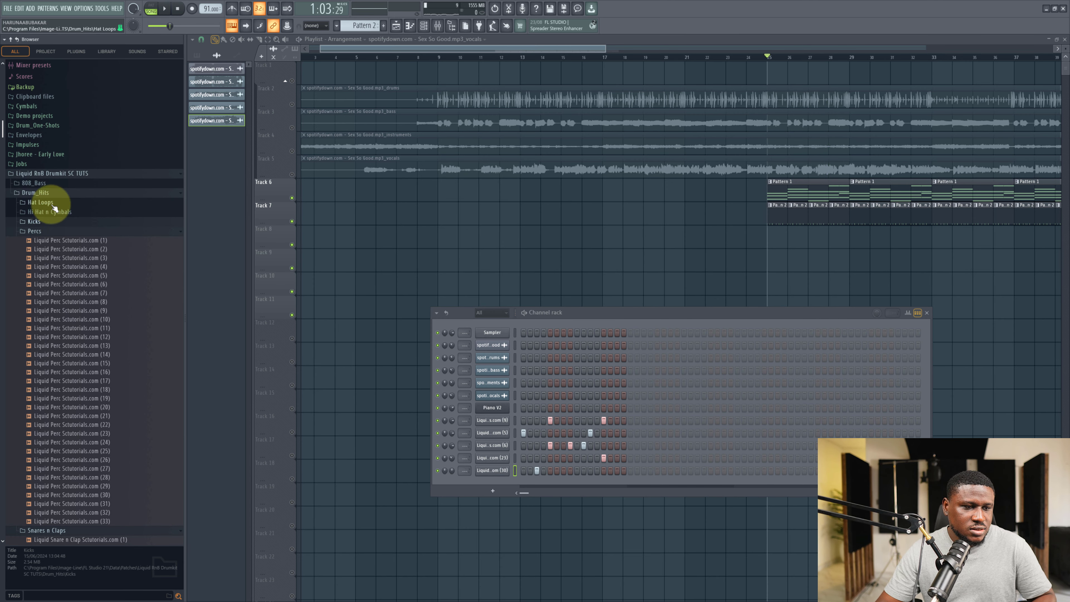
pyautogui.click(52, 204)
pyautogui.click(72, 246)
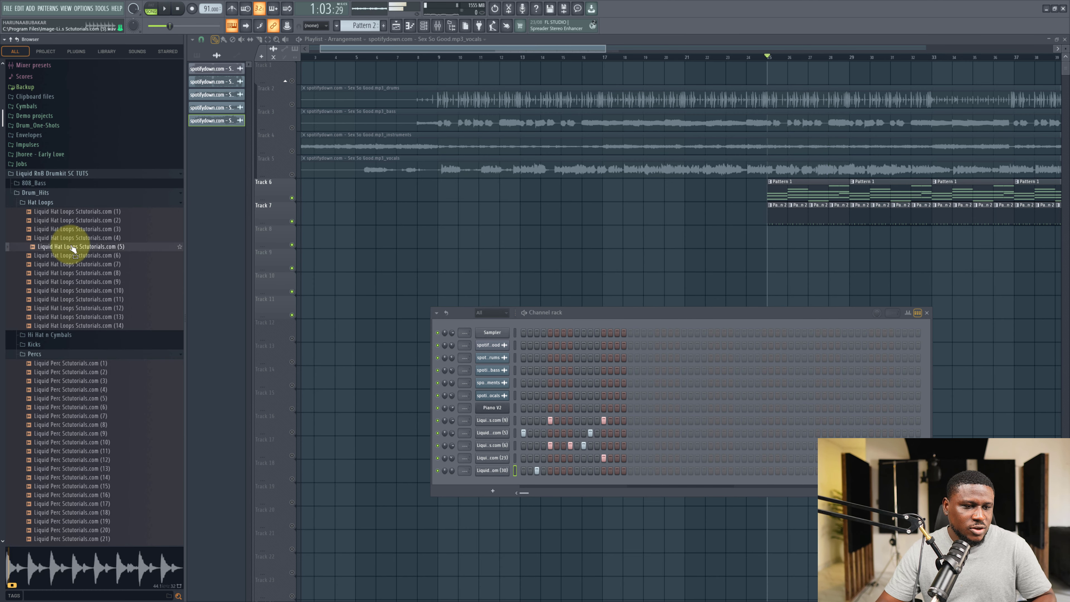
pyautogui.click(73, 273)
pyautogui.click(70, 291)
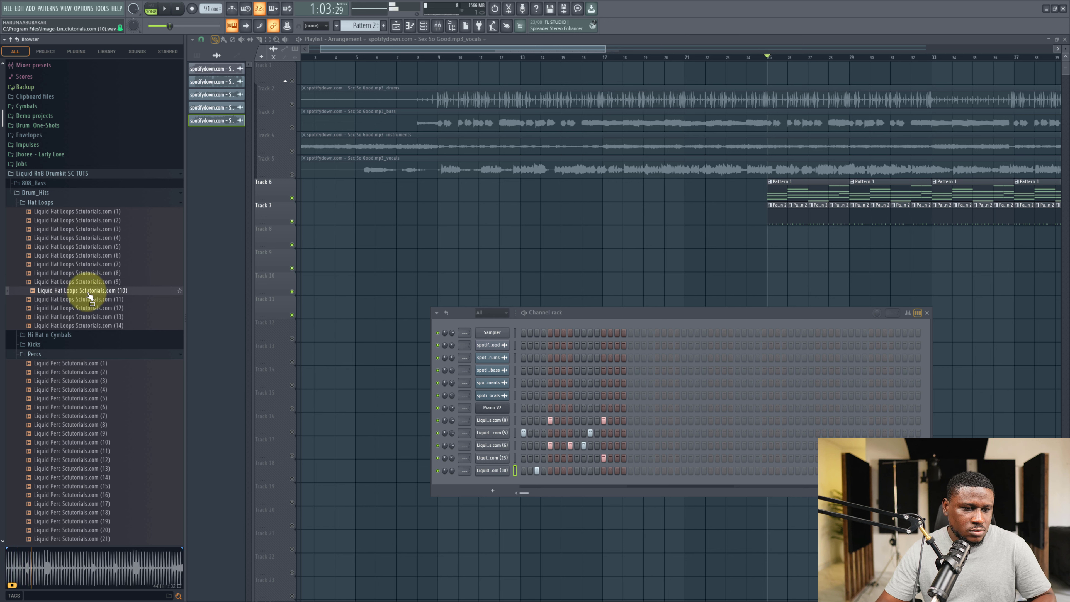
# Place Liquid Hat Loops Scutorials.com (10) on Track 8 at the start of the drum patterns.
pyautogui.moveTo(89, 296); pyautogui.dragTo(764, 239)
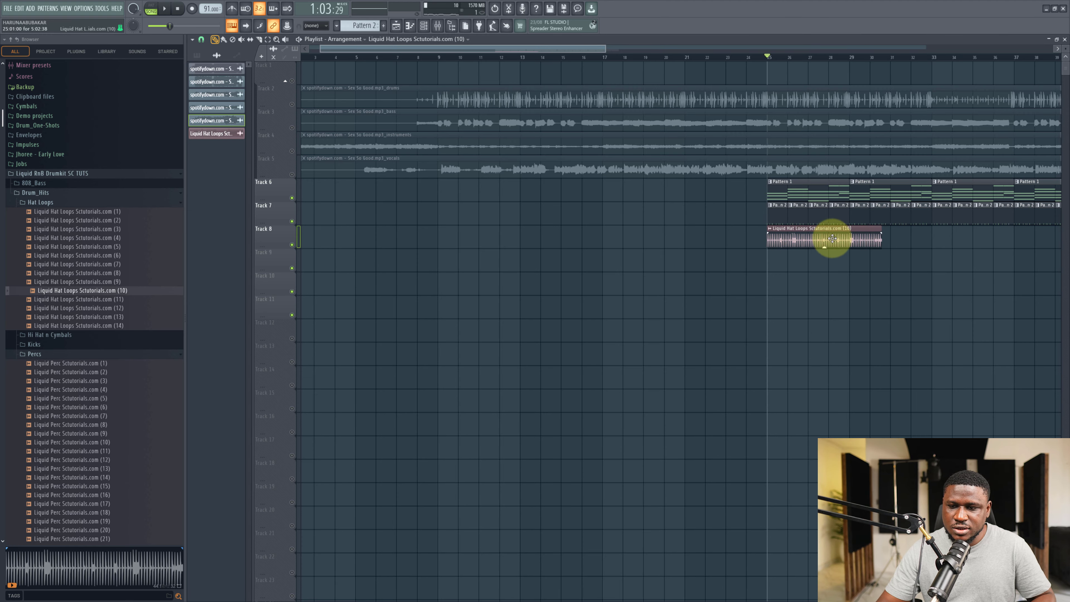
pyautogui.scroll(3, 932, 268)
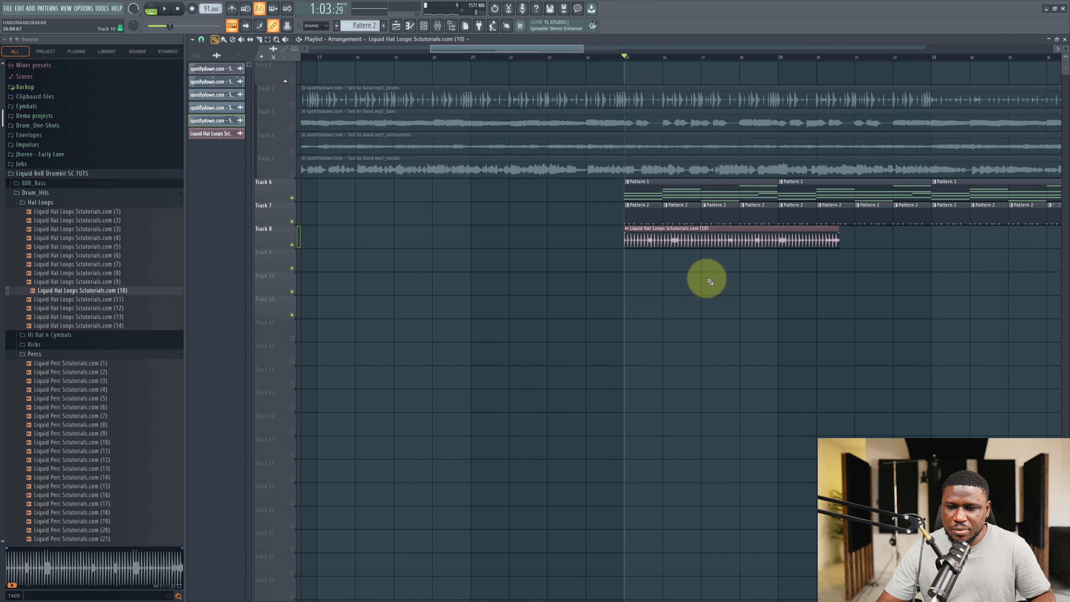
pyautogui.moveTo(618, 257); pyautogui.dragTo(792, 262)
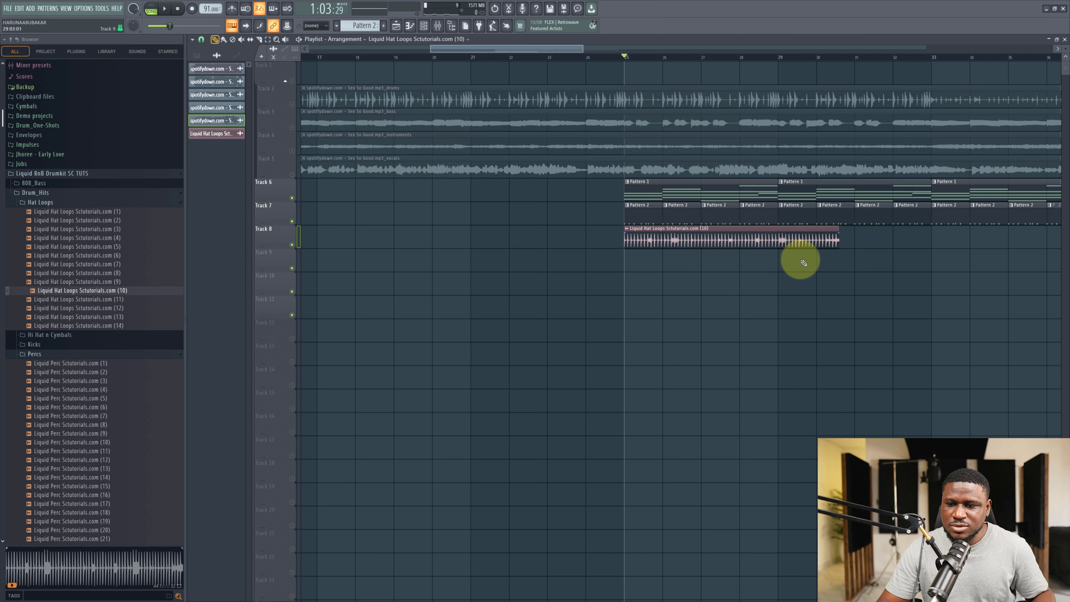
pyautogui.moveTo(642, 265)
pyautogui.mouseDown()
pyautogui.moveTo(801, 265)
pyautogui.moveTo(646, 259)
pyautogui.mouseUp()
pyautogui.moveTo(789, 262); pyautogui.dragTo(928, 258)
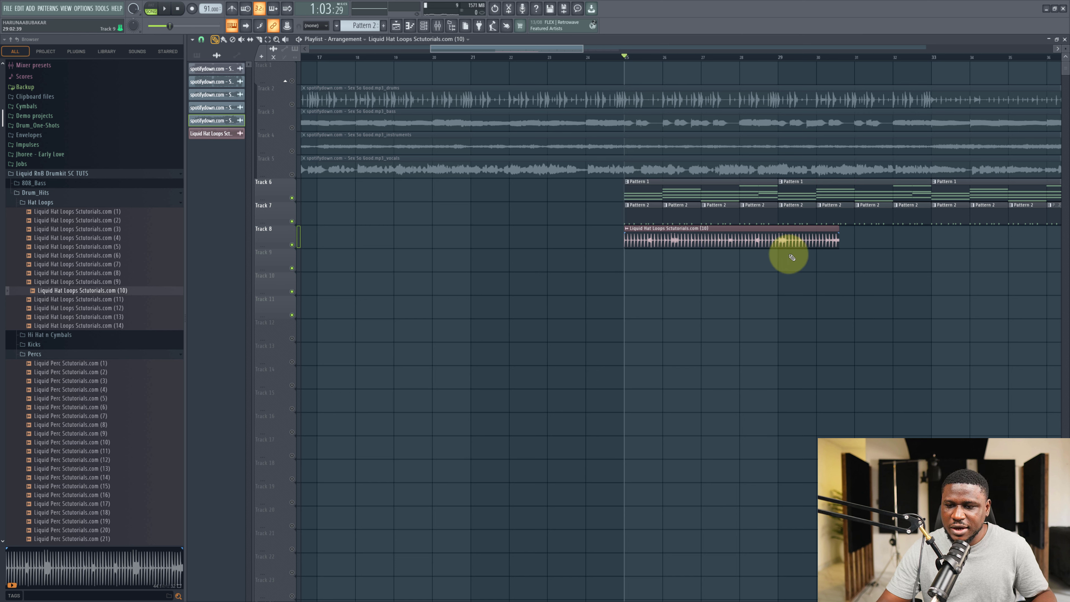
# Open the hat loop's sample settings and adjust its time stretching, setting the mode to Stretch.
pyautogui.doubleClick(782, 243)
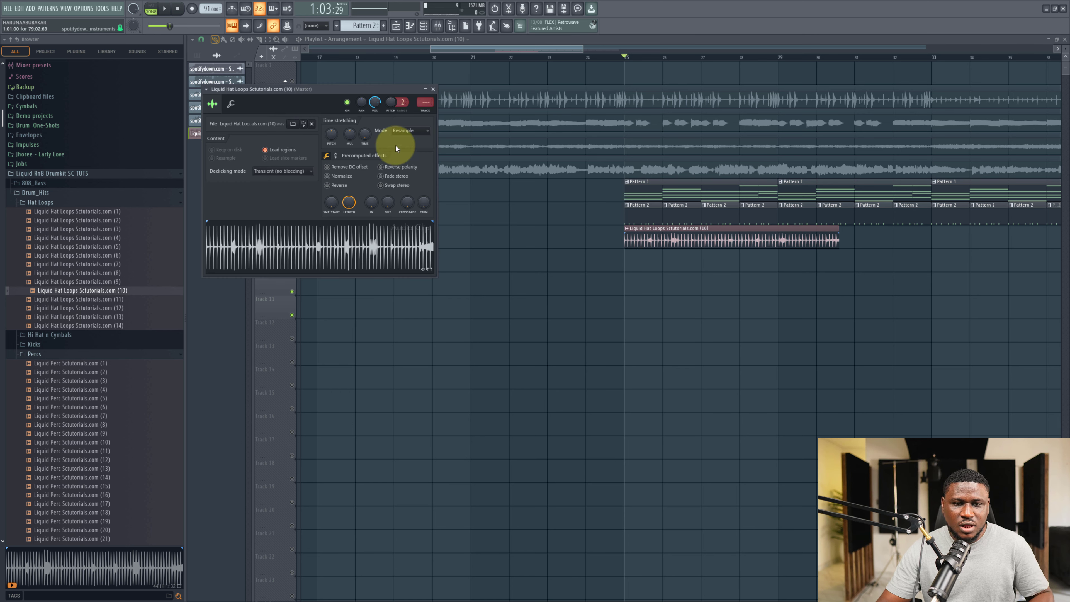
pyautogui.rightClick(362, 138)
pyautogui.click(366, 140)
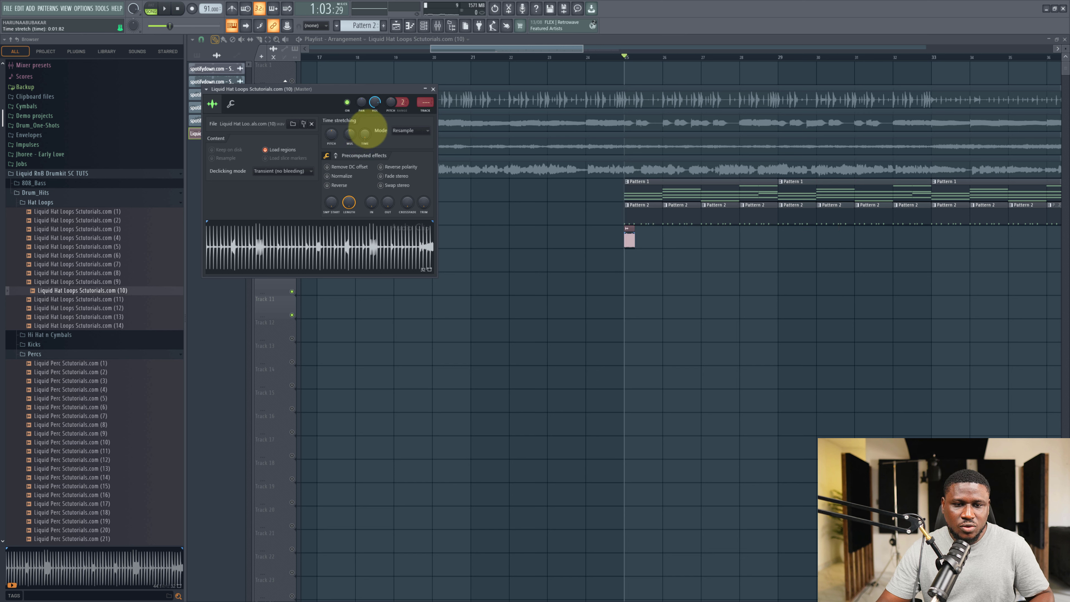
pyautogui.moveTo(366, 114); pyautogui.dragTo(378, 17)
pyautogui.scroll(8, 812, 251)
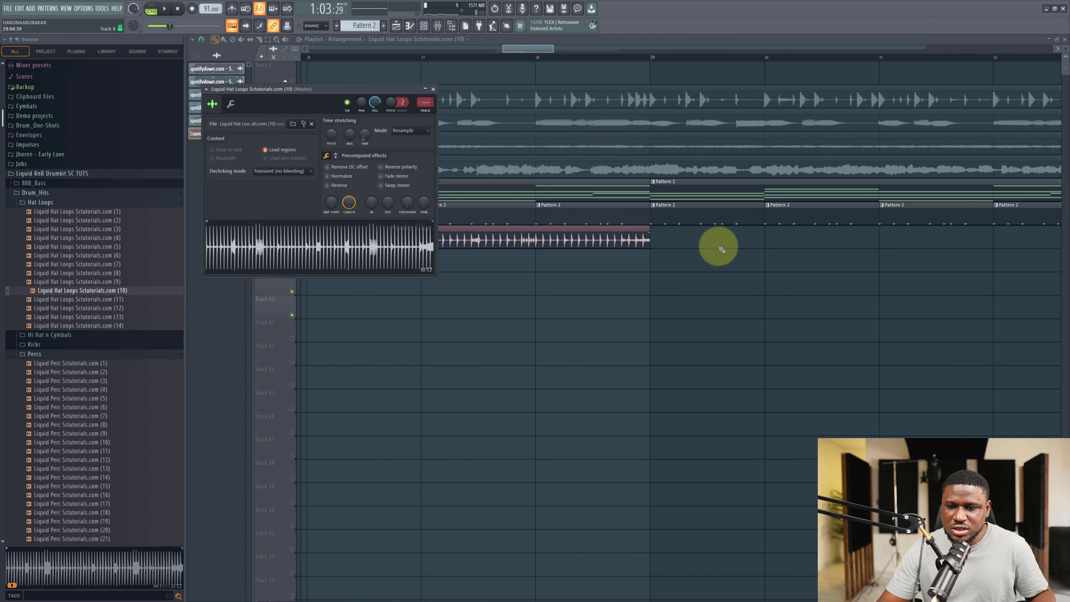
pyautogui.scroll(-4, 840, 255)
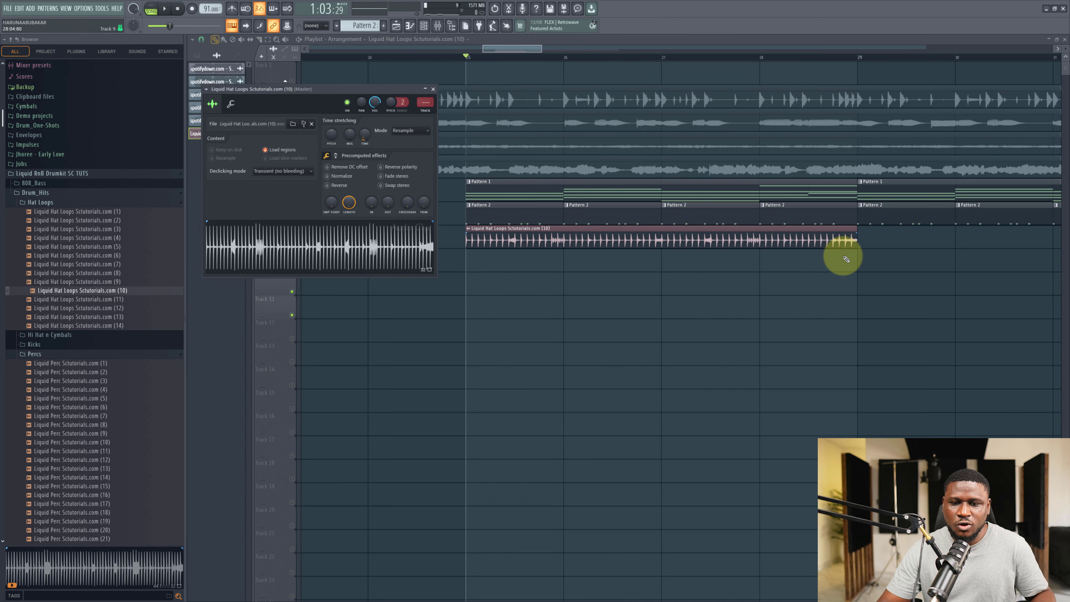
pyautogui.click(403, 130)
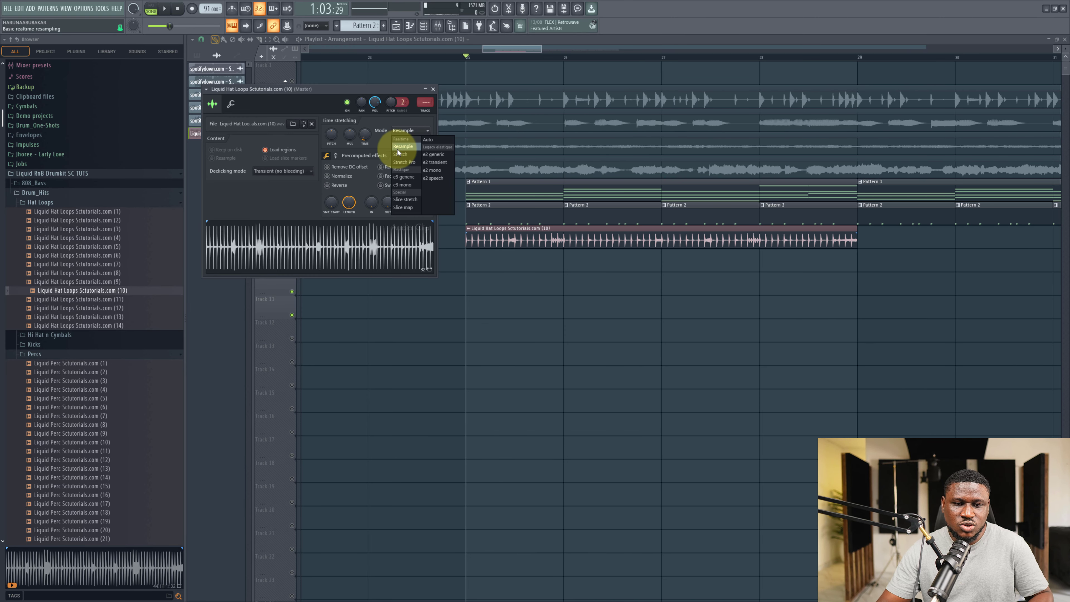
pyautogui.click(398, 151)
# Play back the hat loop and lower its channel volume to about 41%.
pyautogui.press('space')
pyautogui.moveTo(379, 105); pyautogui.dragTo(385, 184)
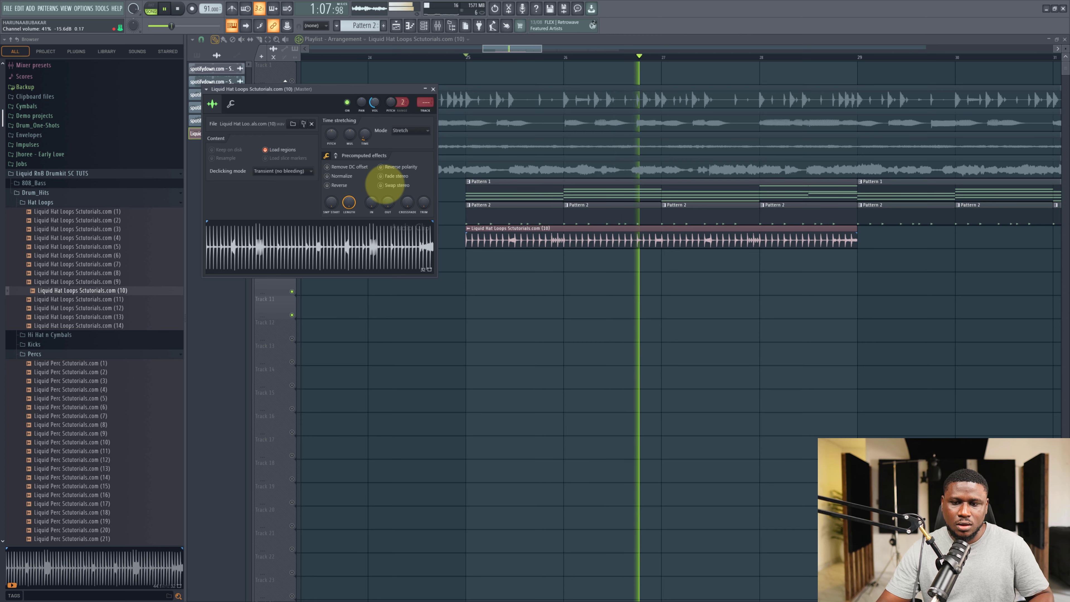
pyautogui.scroll(-3, 592, 274)
pyautogui.scroll(-2, 585, 280)
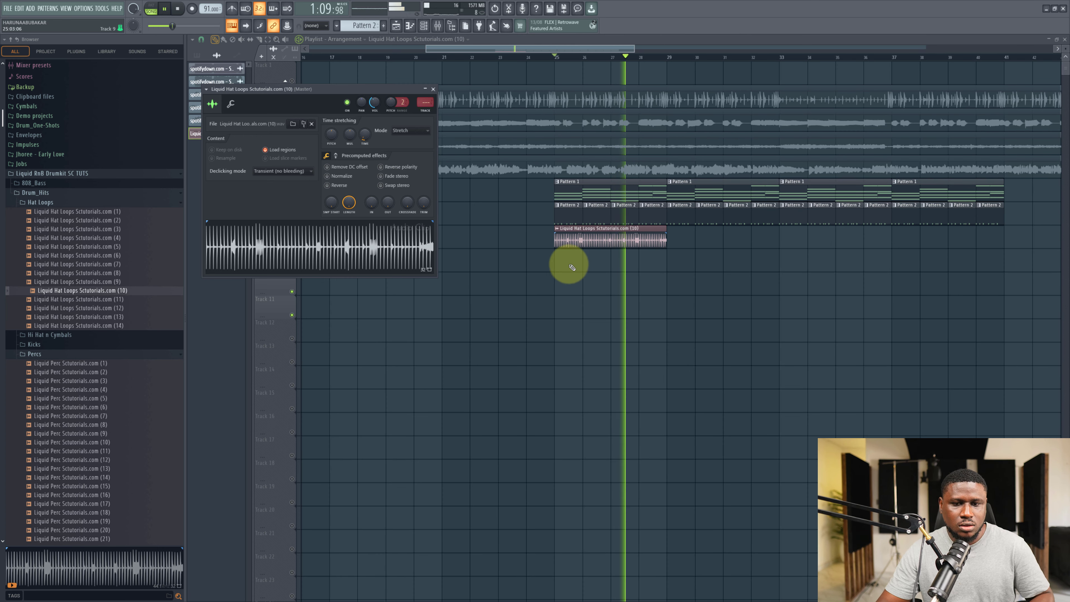
pyautogui.press('space')
# Shift the hat loop's pitch down to -400 cents and close the sample settings.
pyautogui.moveTo(330, 144); pyautogui.dragTo(338, 191)
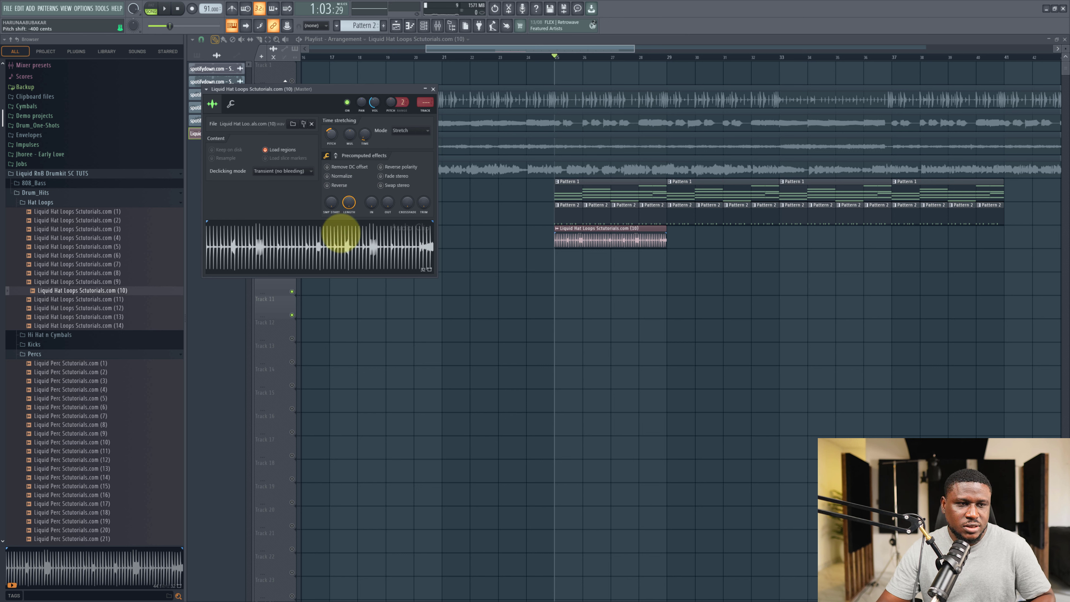
pyautogui.press('space')
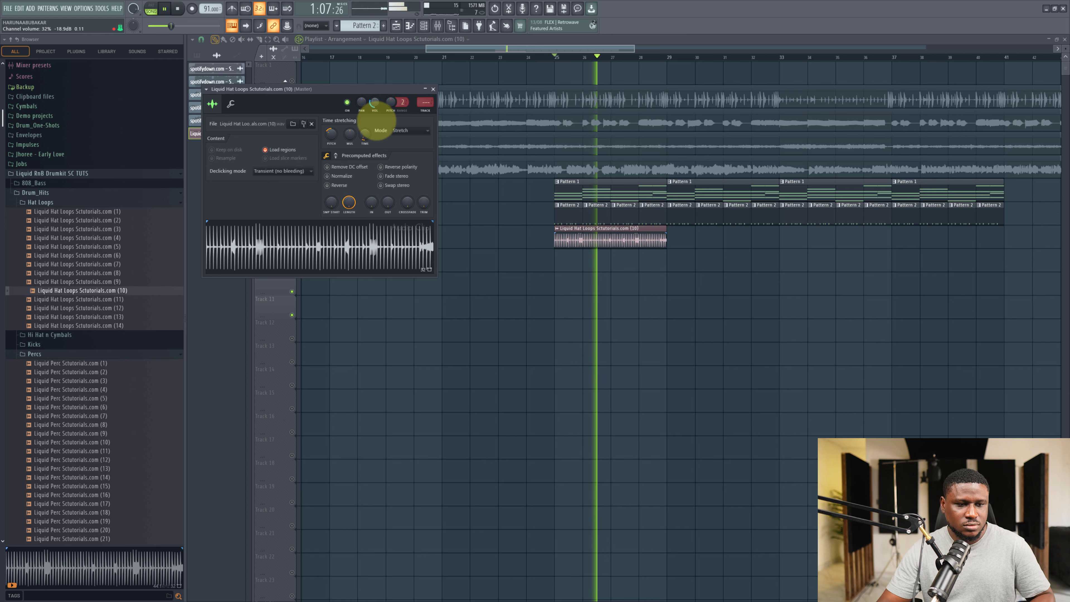
pyautogui.press('Escape')
# Duplicate the hat loop clip three times across the drum pattern section.
pyautogui.scroll(-3, 622, 328)
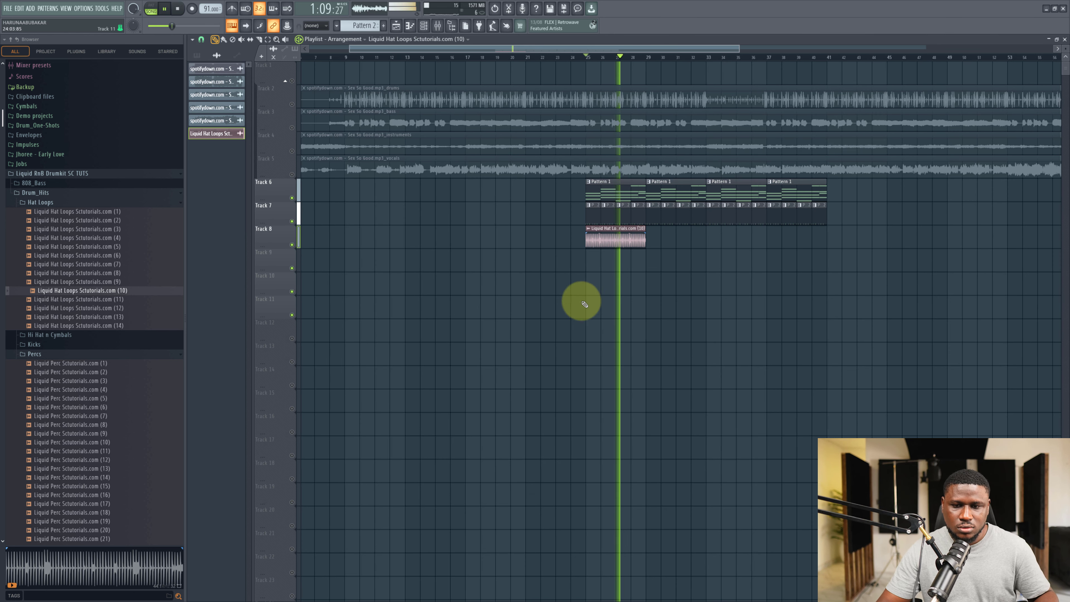
pyautogui.moveTo(671, 252); pyautogui.dragTo(578, 252)
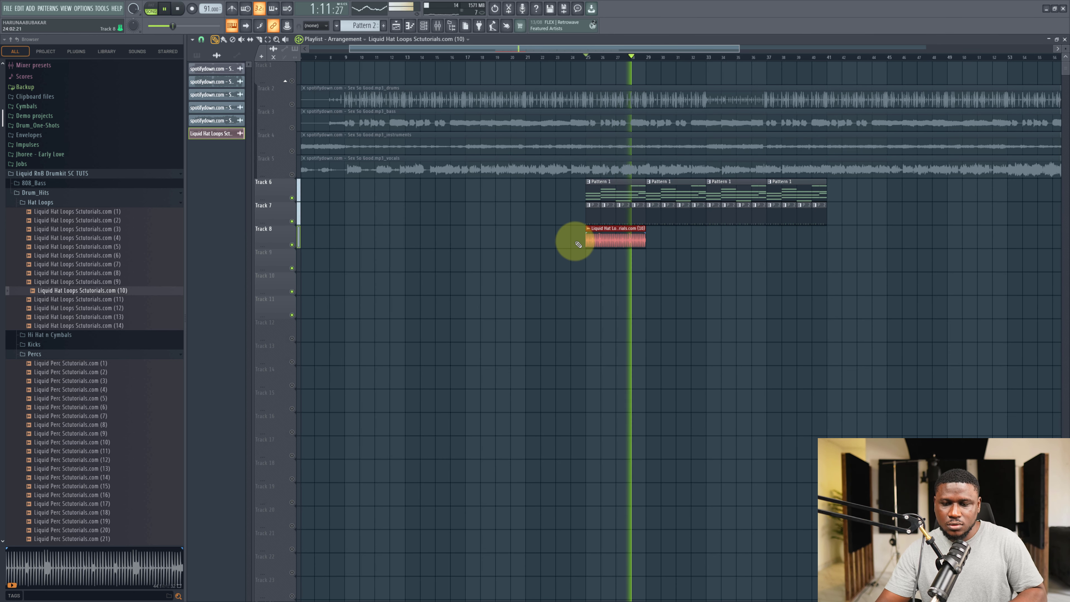
pyautogui.hotkey('ctrl', 'b')
pyautogui.hotkey('ctrl', 'b')
pyautogui.hotkey('ctrl', 'b')
# Play back the arrangement, muting and unmuting the vocals track to audition the hats.
pyautogui.press('space')
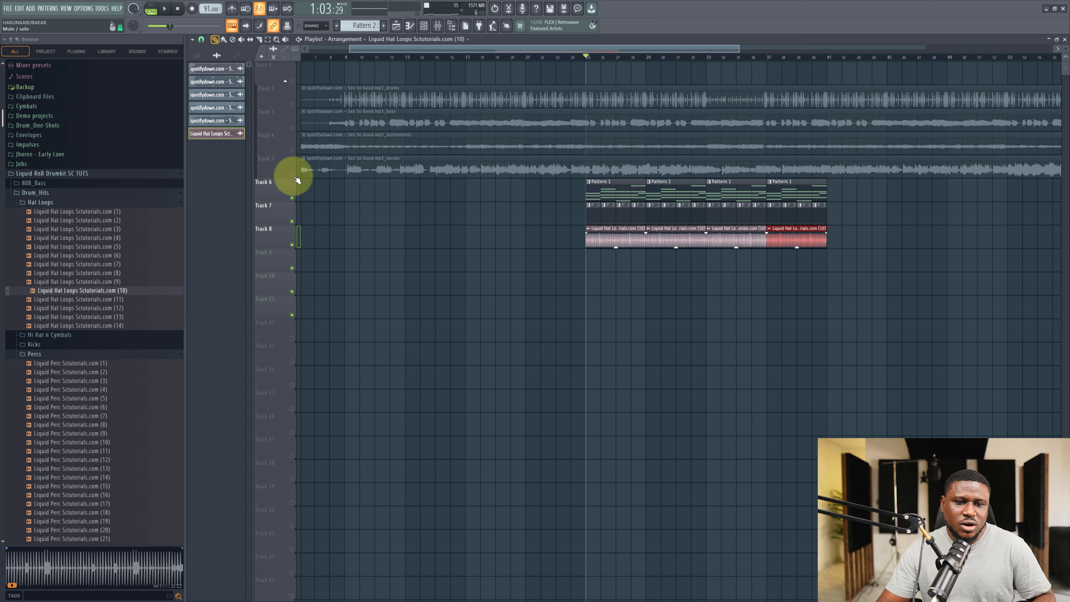
pyautogui.click(293, 175)
pyautogui.press('space')
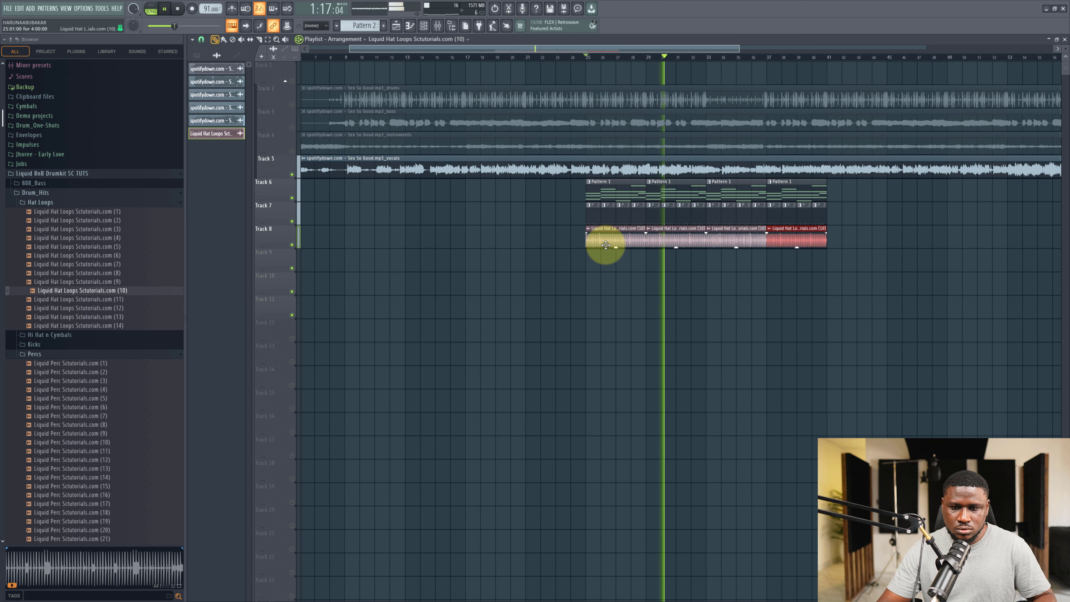
pyautogui.click(593, 278)
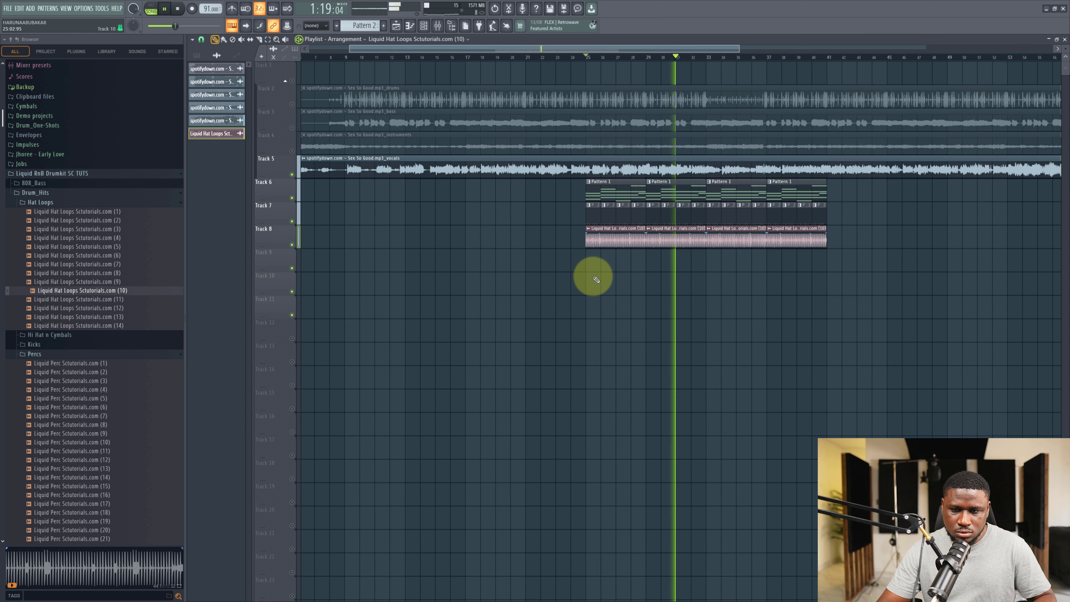
pyautogui.press('space')
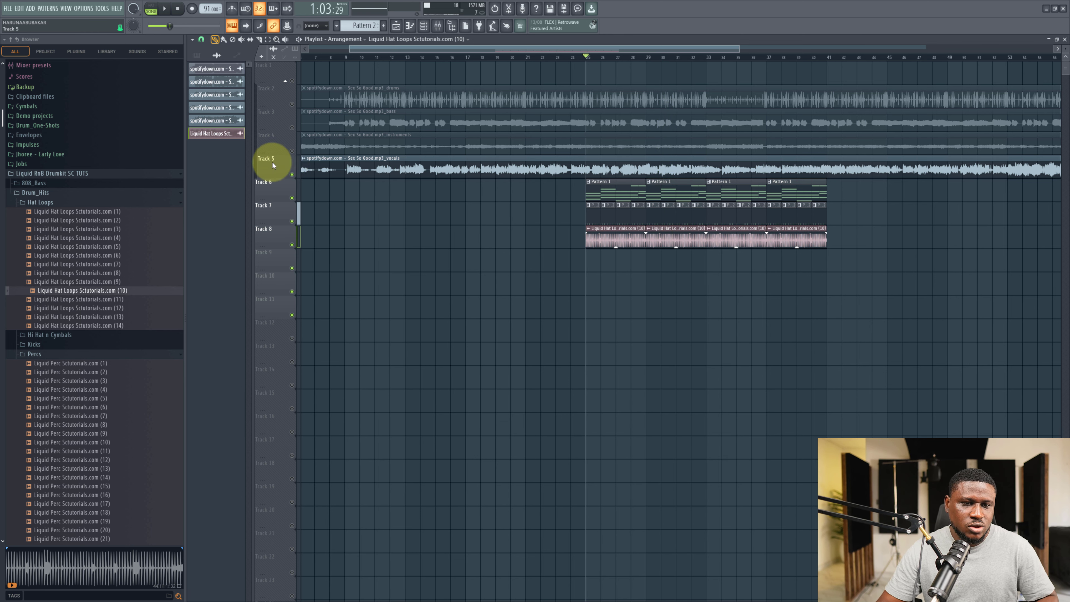
pyautogui.click(292, 174)
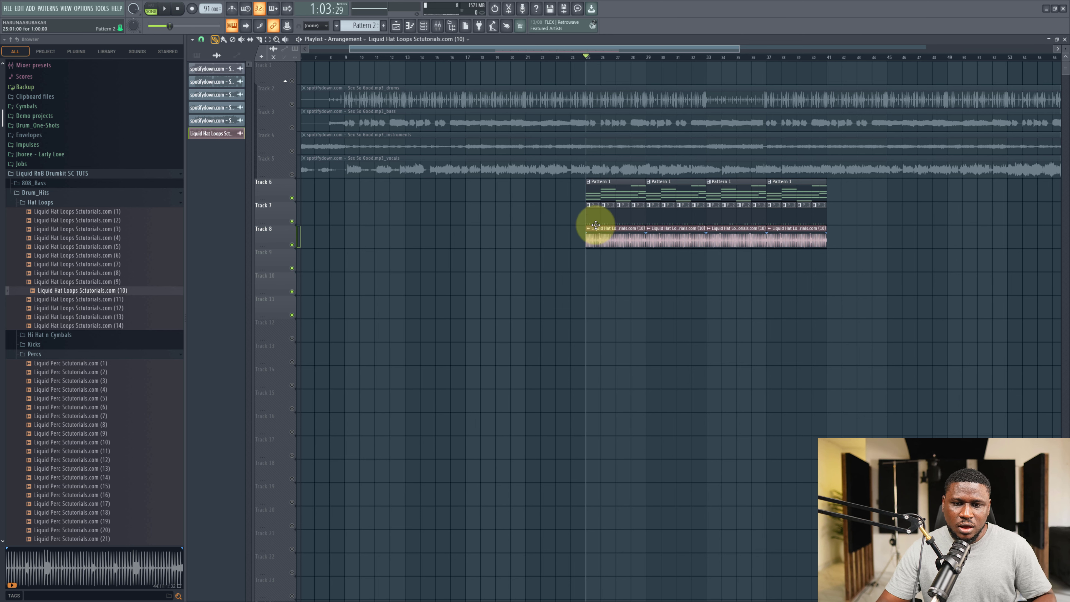
pyautogui.press('space')
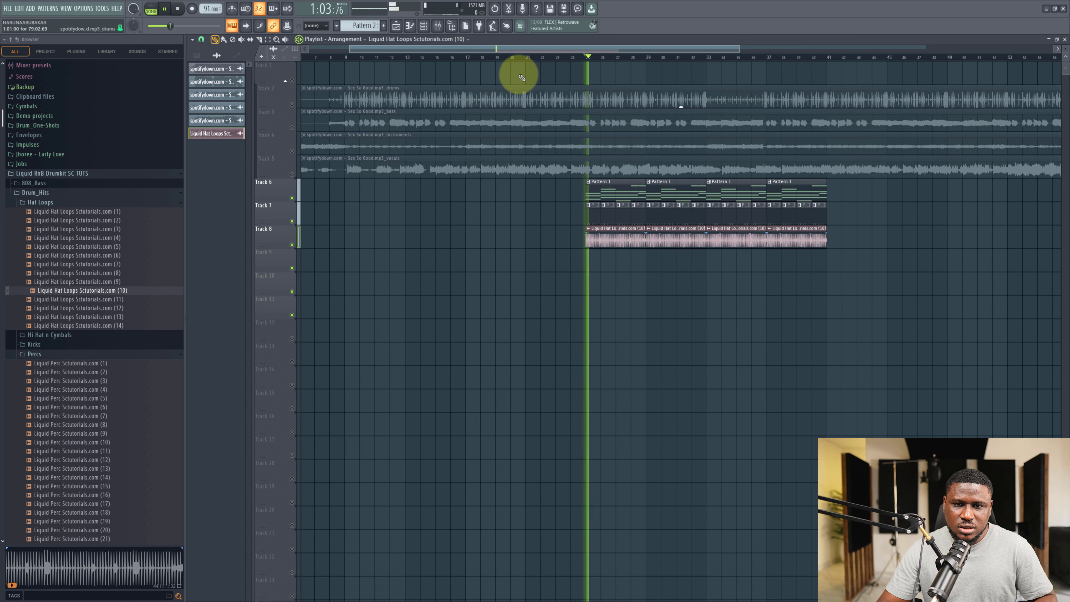
# Show all channels in the channel rack and save the project.
pyautogui.click(423, 27)
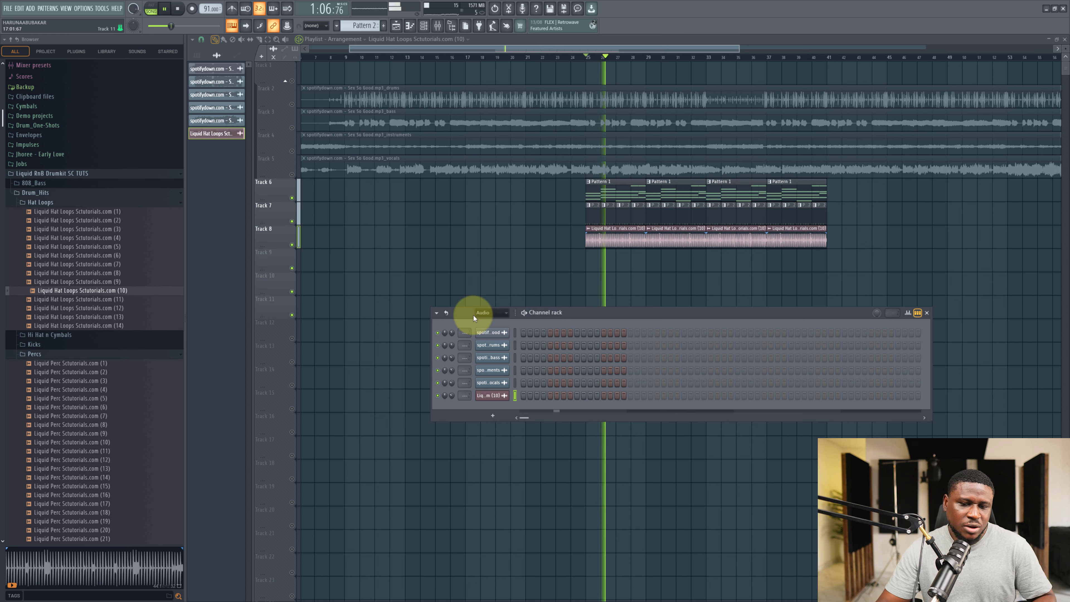
pyautogui.click(479, 317)
pyautogui.click(482, 325)
pyautogui.press('space')
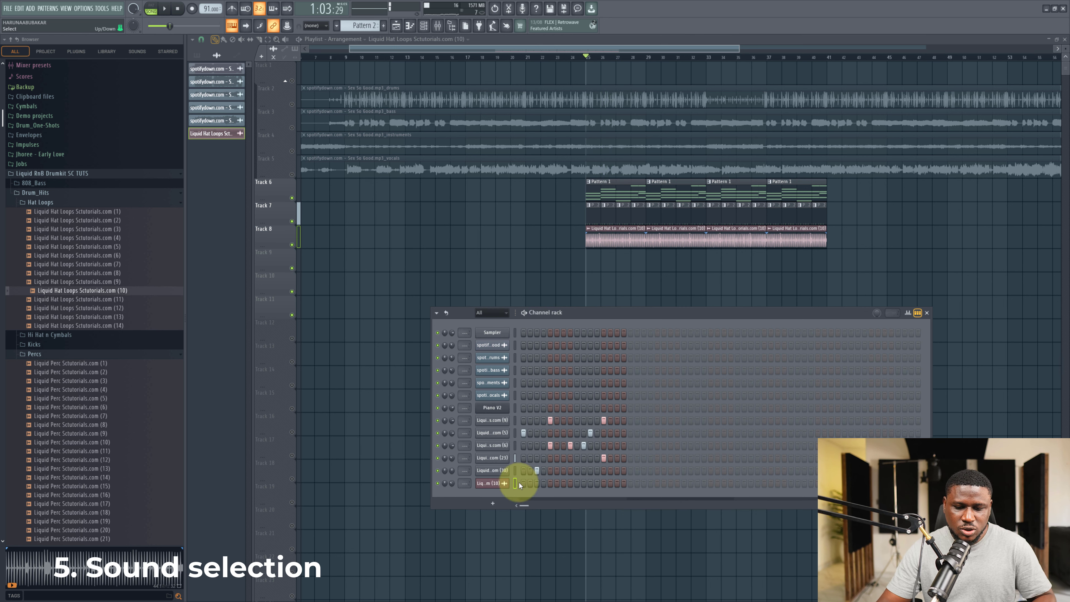
pyautogui.hotkey('ctrl', 's')
# Load Analog Lab V with the Classic Jun Keys preset and return to Pattern 1 in the channel rack.
pyautogui.click(600, 356)
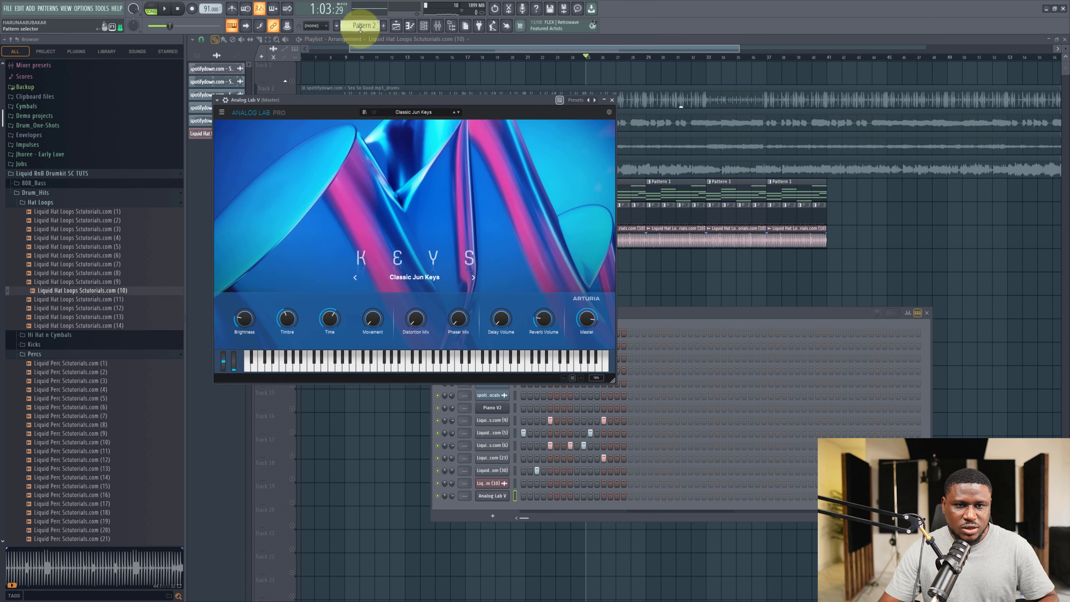
pyautogui.scroll(1, 370, 29)
pyautogui.rightClick(714, 278)
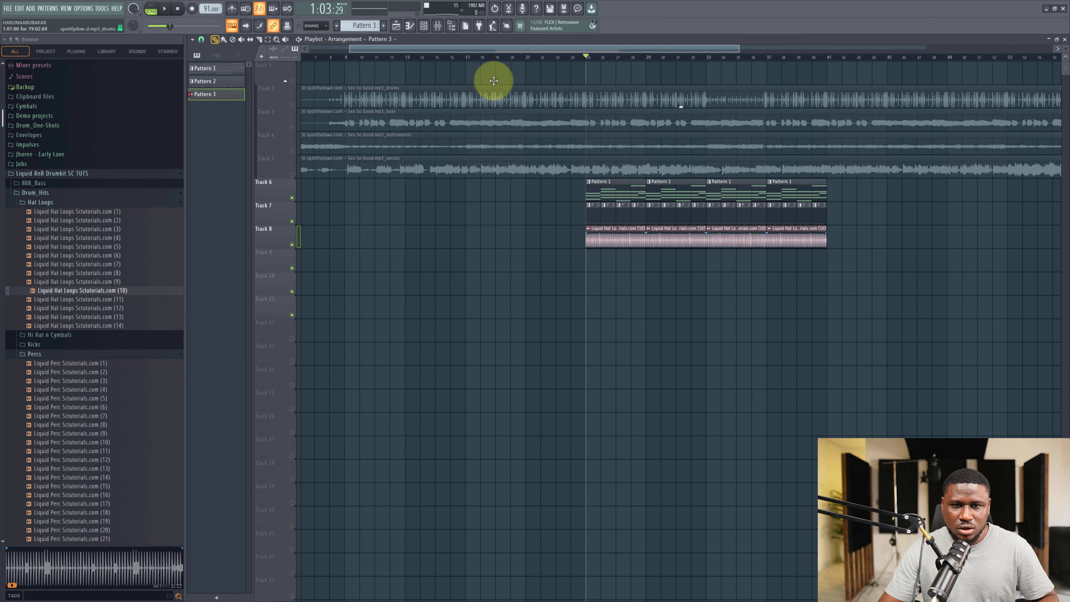
pyautogui.click(614, 188)
pyautogui.click(424, 26)
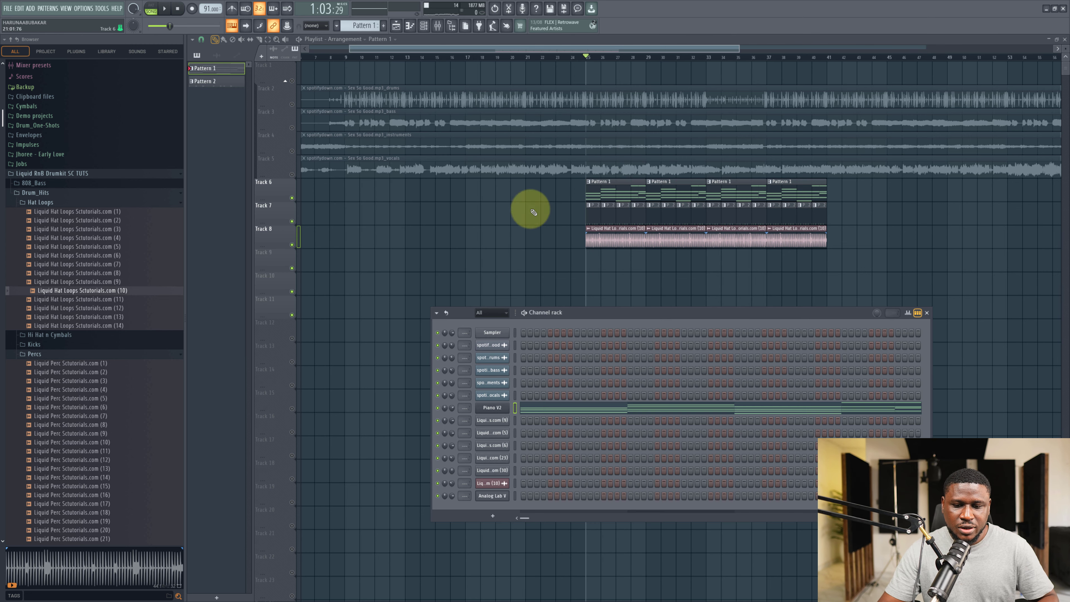
# Copy the Piano 92 chord notes onto the Analog Lab V channel.
pyautogui.rightClick(507, 408)
pyautogui.click(619, 414)
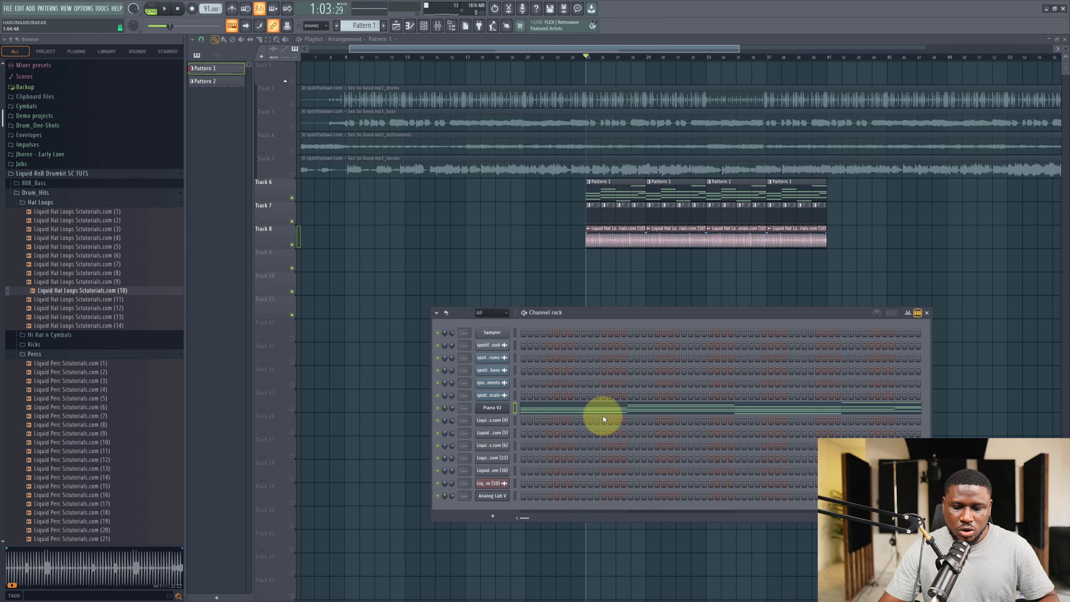
pyautogui.rightClick(501, 496)
pyautogui.click(599, 499)
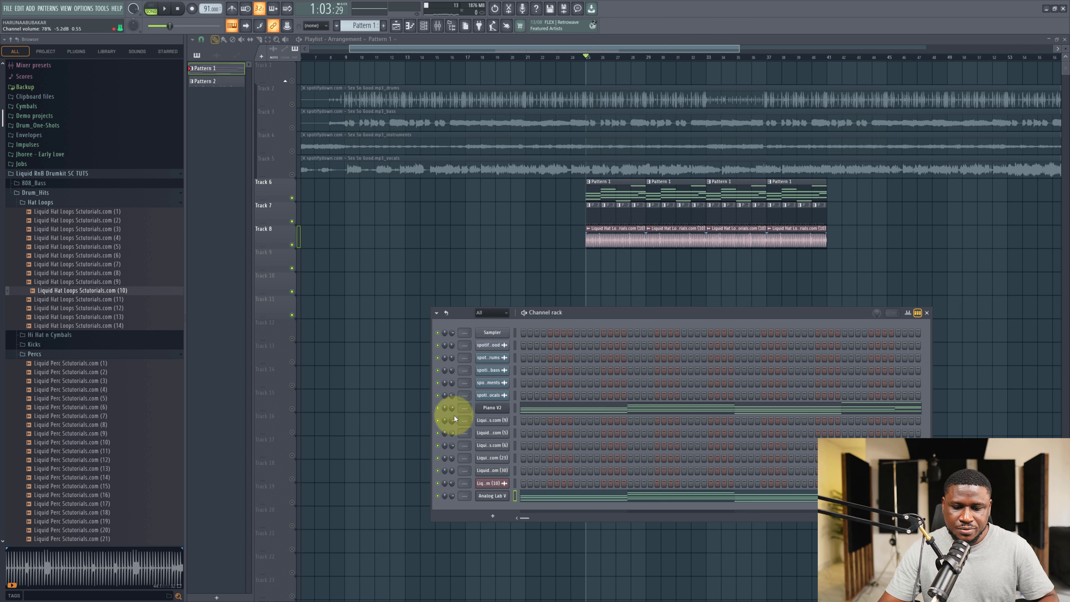
# Play the chords on Analog Lab V and lower its channel volume to about 38%.
pyautogui.click(492, 496)
pyautogui.moveTo(478, 99); pyautogui.dragTo(581, 73)
pyautogui.press('space')
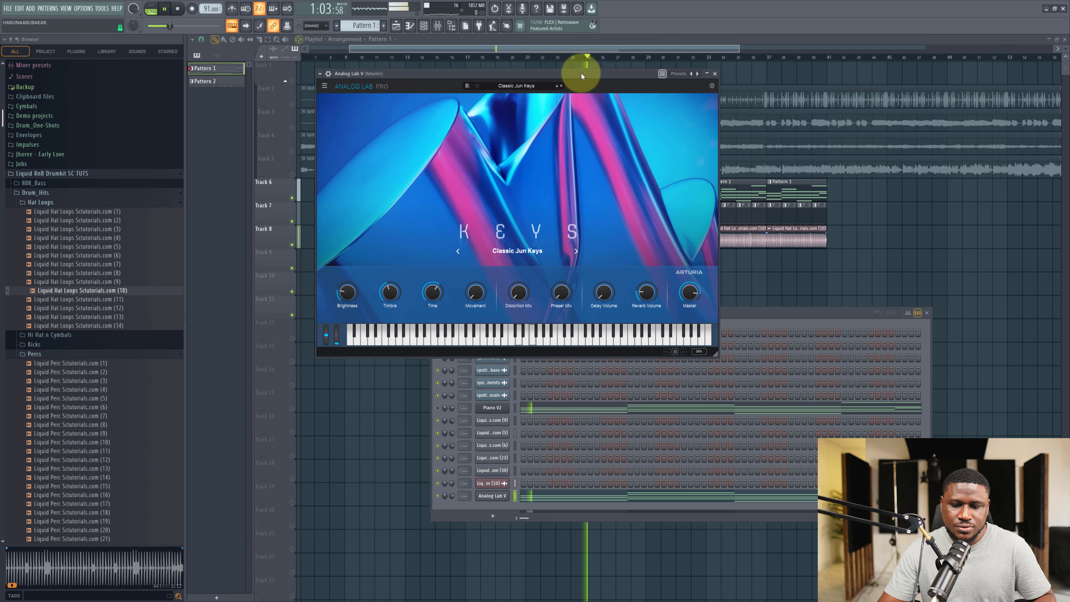
pyautogui.moveTo(452, 496); pyautogui.dragTo(462, 583)
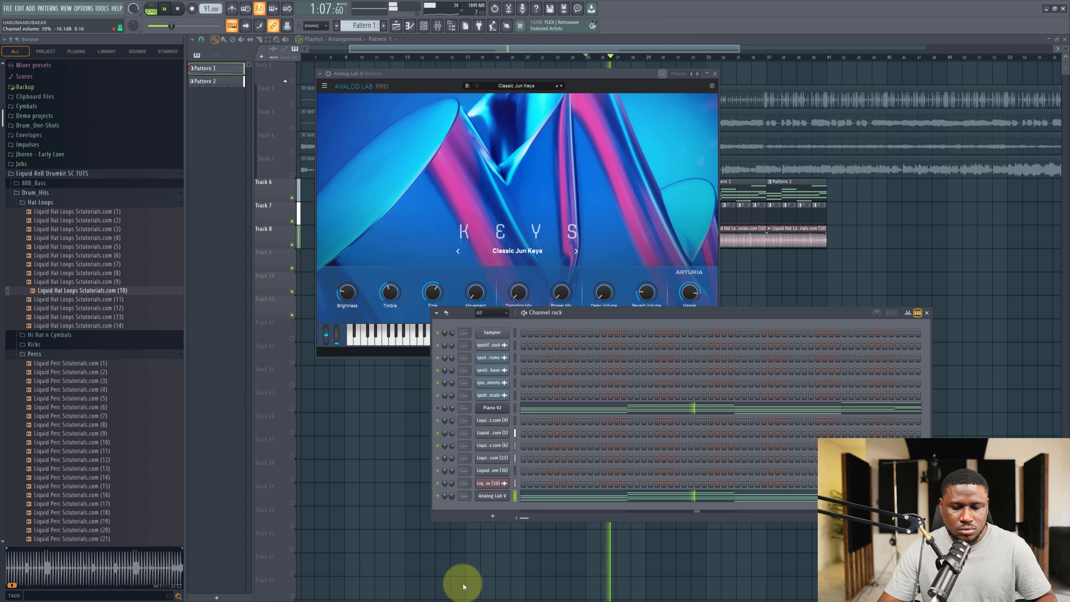
pyautogui.moveTo(453, 499); pyautogui.dragTo(452, 503)
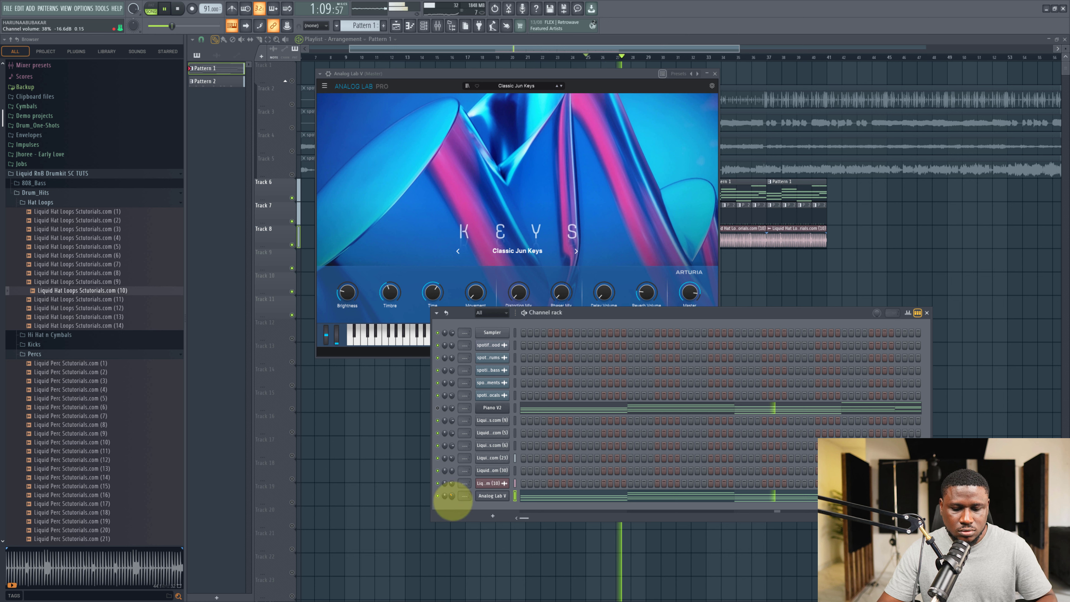
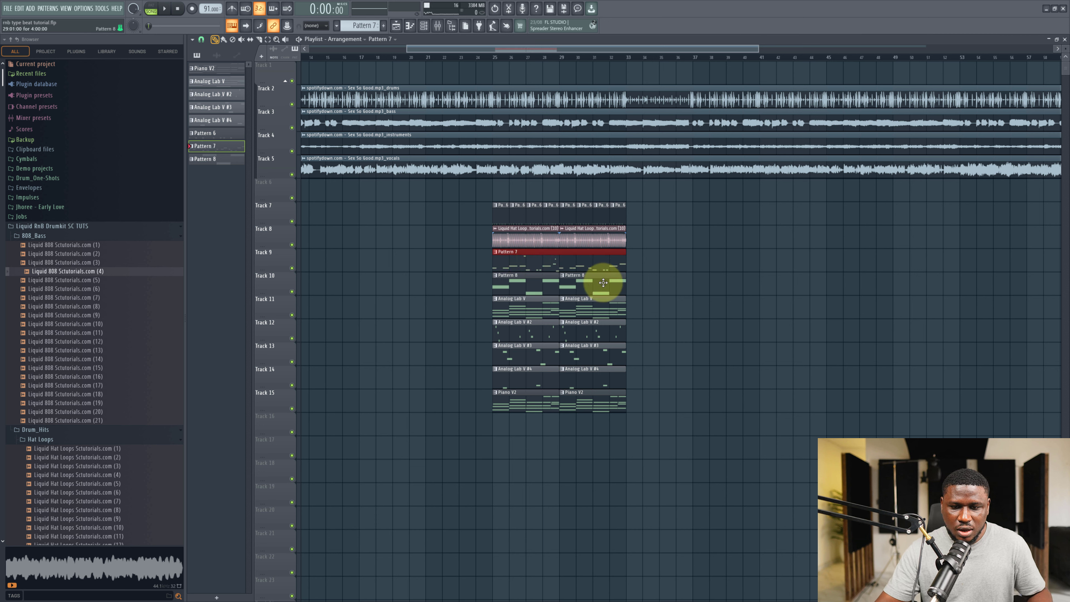
# Move the Pattern 7 and Pattern 8 clips down below the Piano V2 track.
pyautogui.moveTo(603, 282); pyautogui.dragTo(530, 284)
pyautogui.hotkey('shift', 'Down')
pyautogui.hotkey('shift', 'Down')
pyautogui.hotkey('shift', 'Down')
pyautogui.hotkey('shift', 'Down')
pyautogui.hotkey('shift', 'Down')
pyautogui.hotkey('shift', 'Down')
pyautogui.hotkey('shift', 'Down')
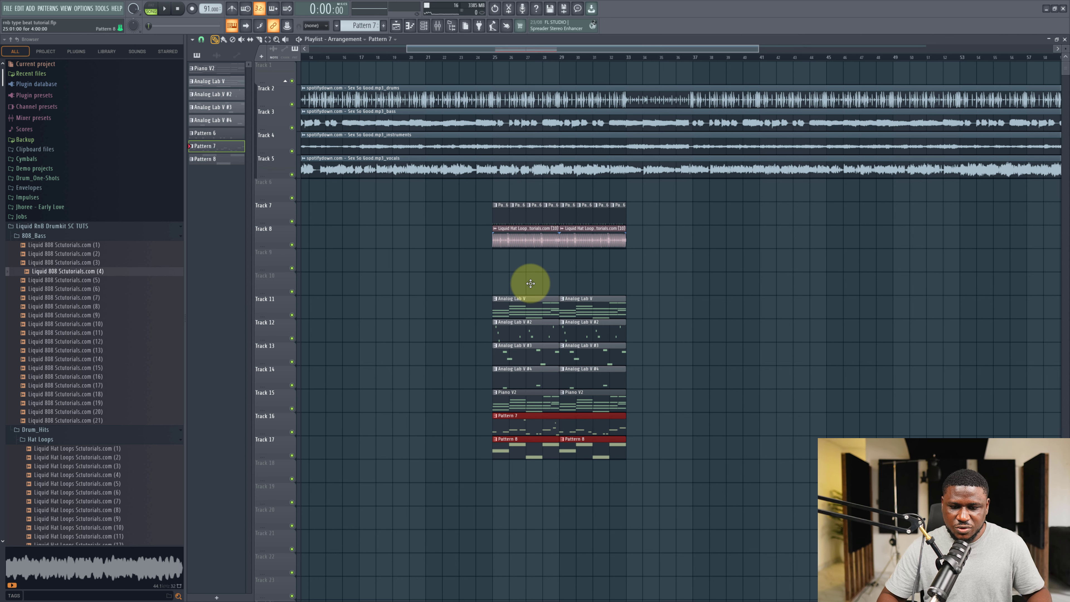
# Move all the beat clips, hat loop and pattern clips, to the end of the song after the audio stems.
pyautogui.scroll(-2, 597, 328)
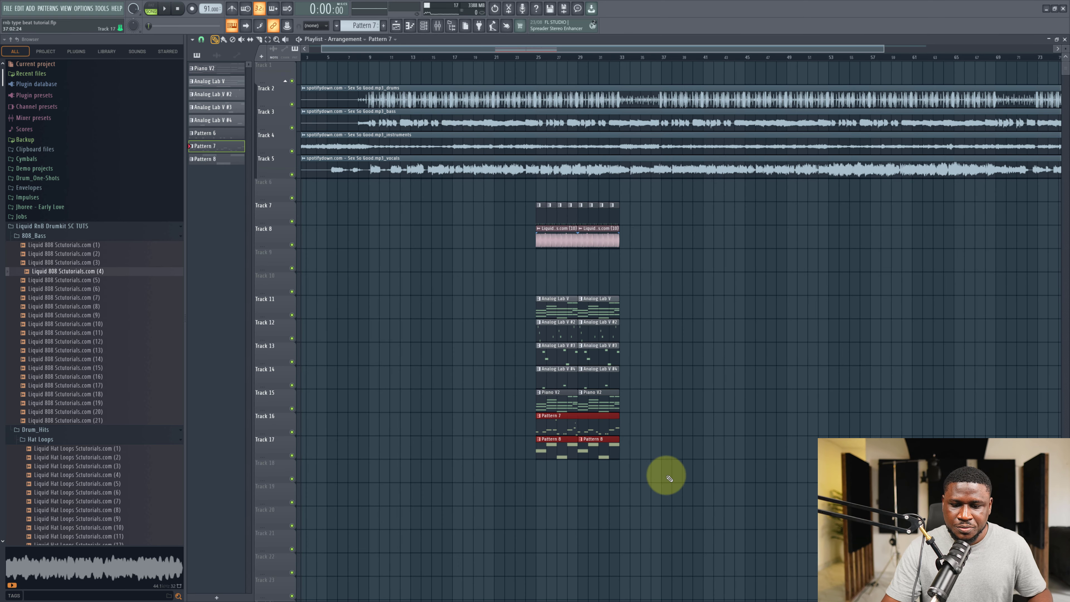
pyautogui.moveTo(664, 527); pyautogui.dragTo(501, 198)
pyautogui.scroll(-1, 539, 244)
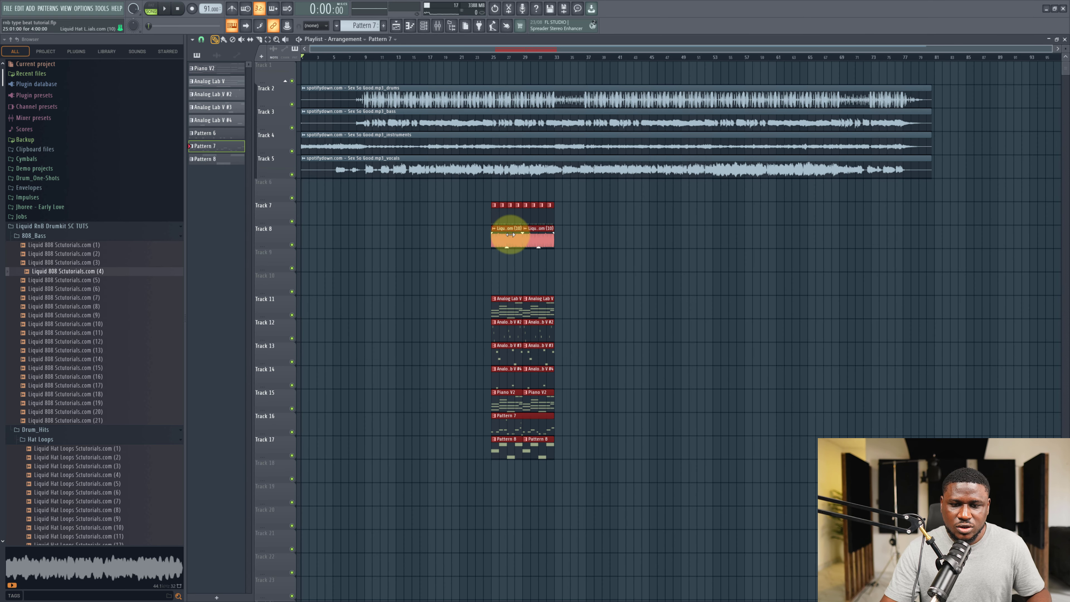
pyautogui.moveTo(510, 234); pyautogui.dragTo(956, 221)
pyautogui.keyDown('ctrl'); pyautogui.click(467, 283); pyautogui.keyUp('ctrl')
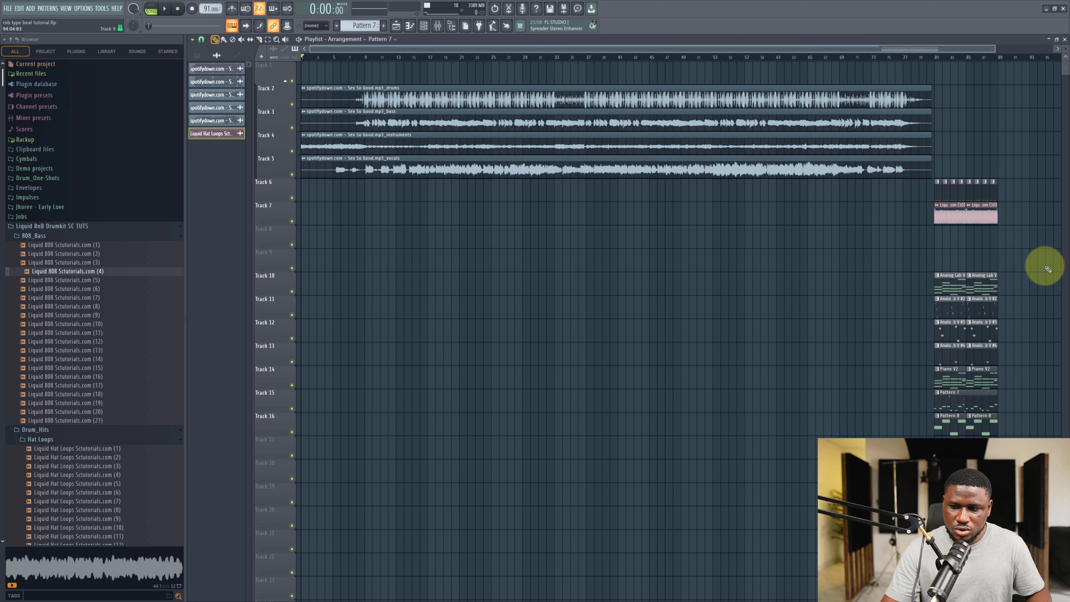
# Add a marker named intro at the start of the song.
pyautogui.moveTo(1038, 250); pyautogui.dragTo(761, 492)
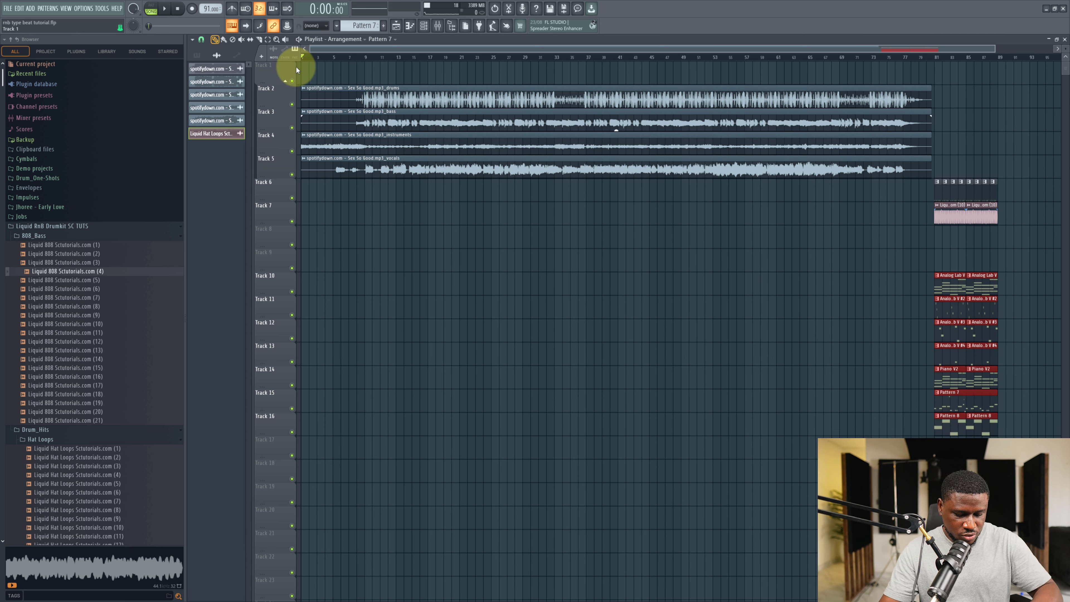
pyautogui.hotkey('alt', 't')
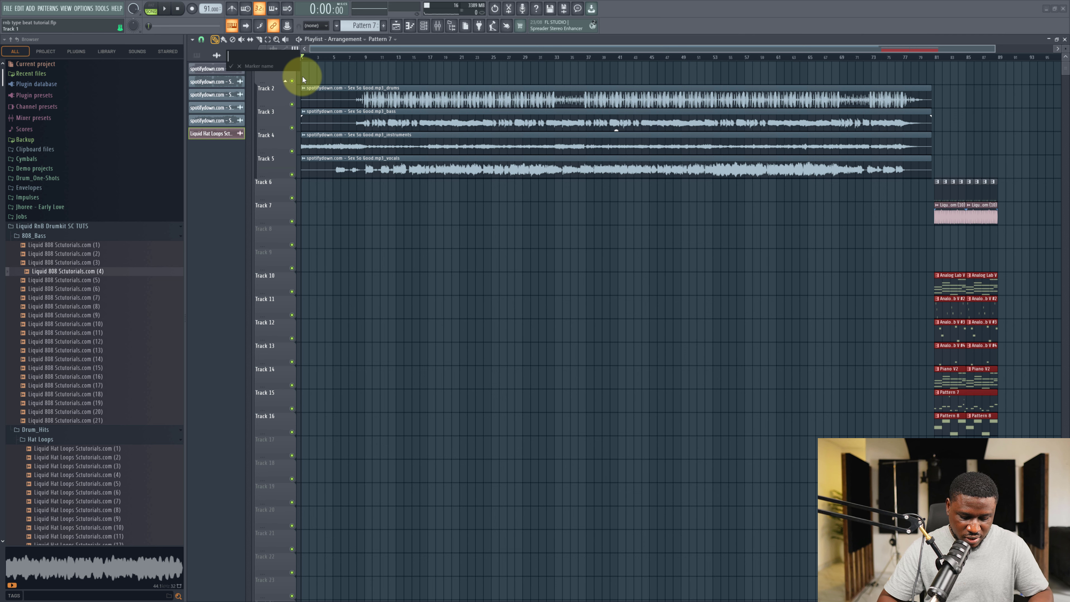
pyautogui.write('intro')
pyautogui.press('Return')
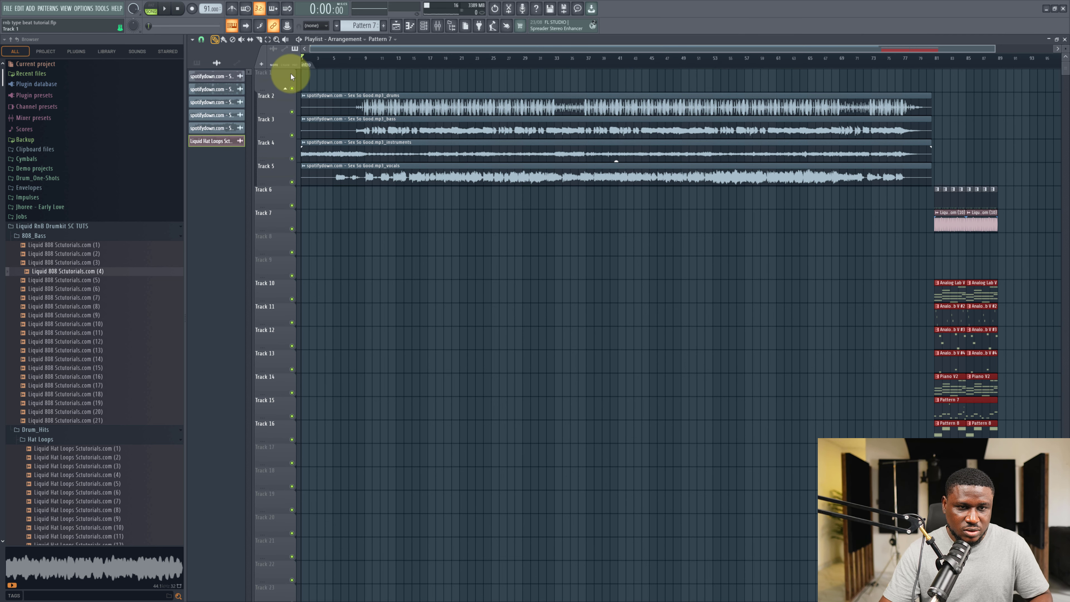
# Play through the song to find the chorus and add a hook marker at bar 25.
pyautogui.moveTo(356, 57); pyautogui.dragTo(364, 59)
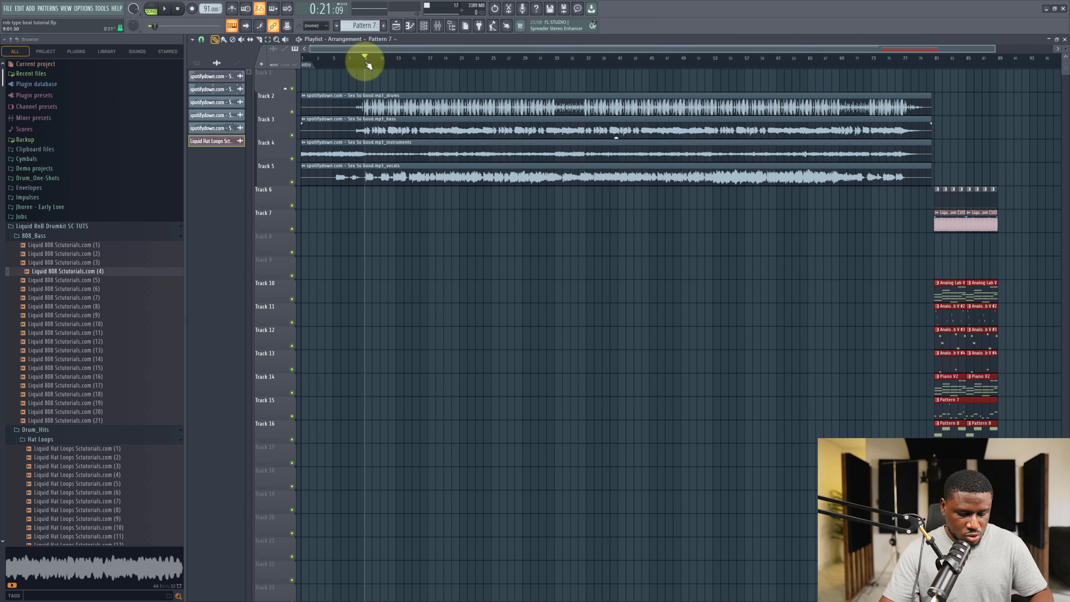
pyautogui.press('space')
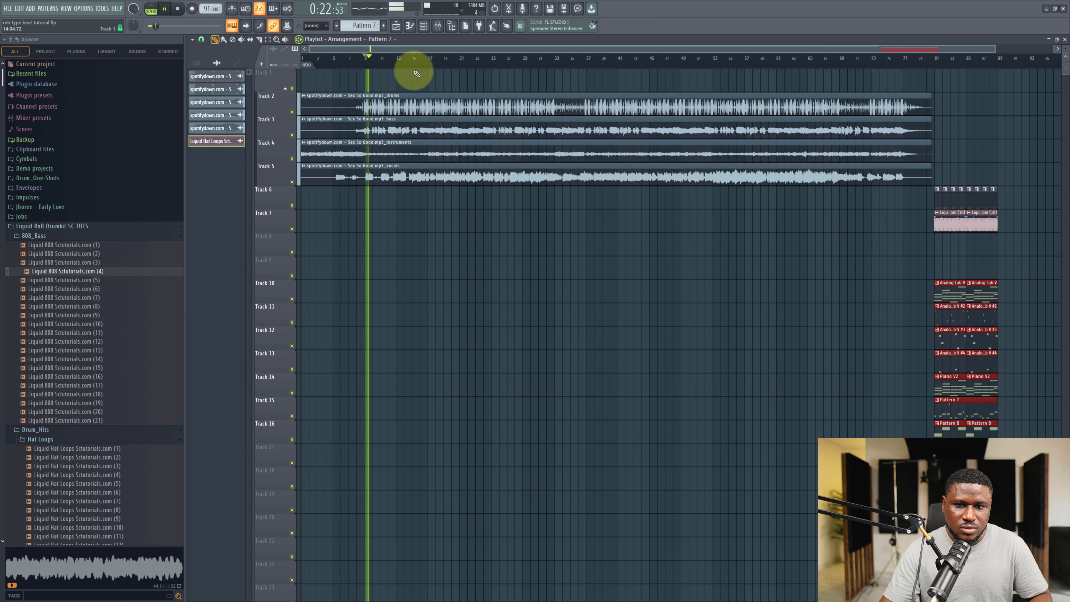
pyautogui.click(497, 57)
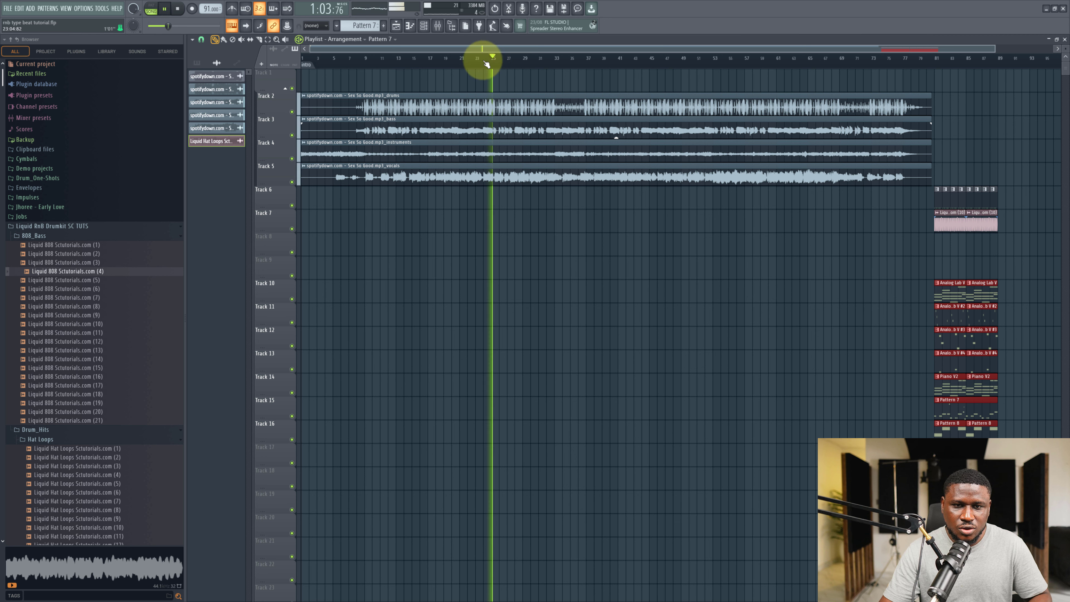
pyautogui.click(462, 59)
pyautogui.click(493, 59)
pyautogui.press('space')
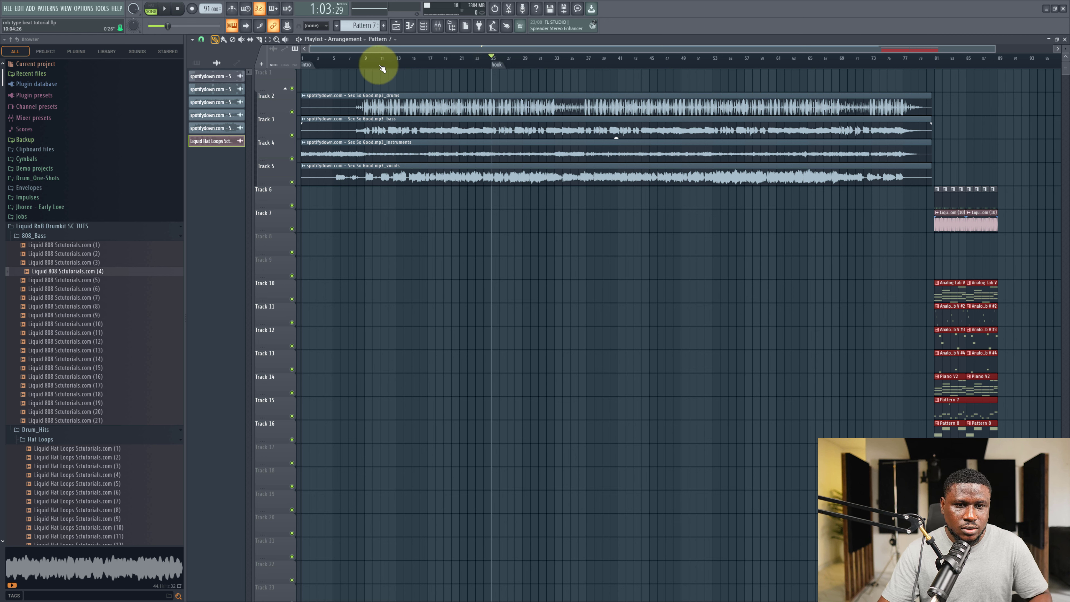
# Add a marker named verse 1 at bar 9.
pyautogui.moveTo(357, 65); pyautogui.dragTo(364, 67)
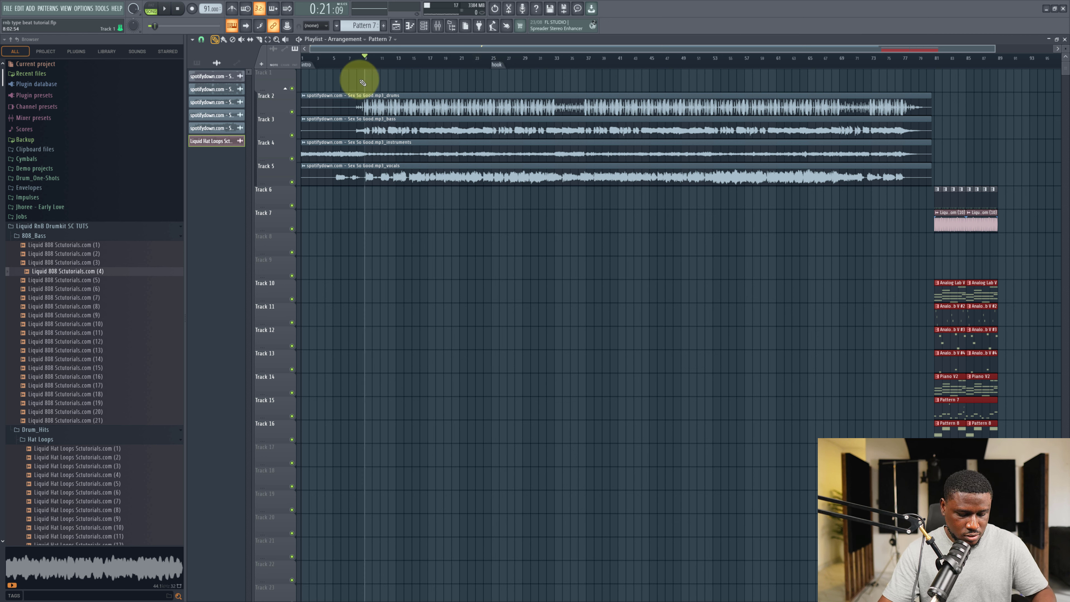
pyautogui.press('super+t')
pyautogui.click(361, 50)
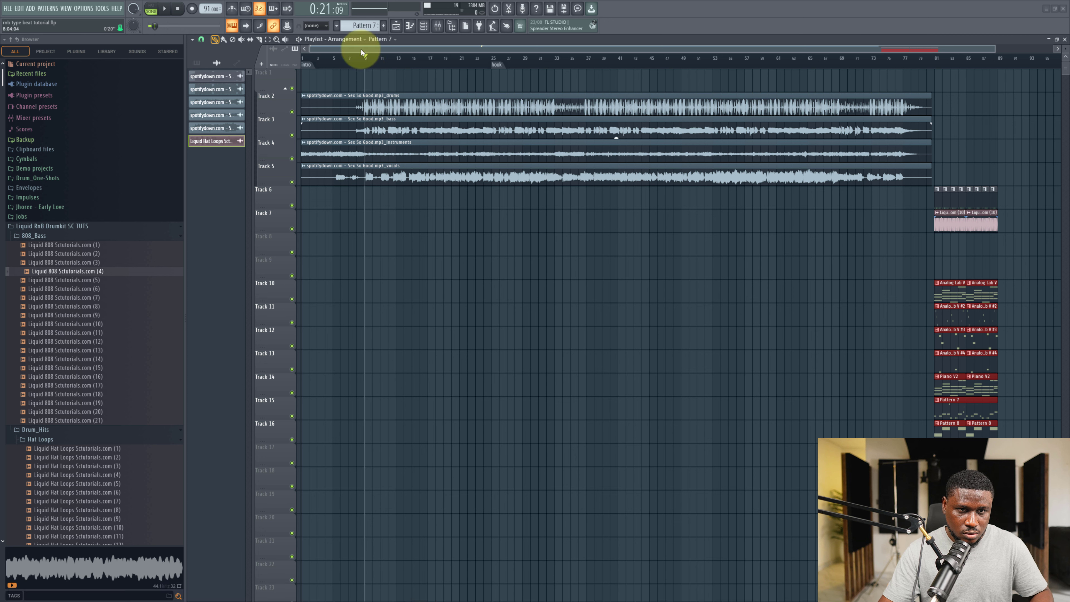
pyautogui.hotkey('alt', 't')
pyautogui.write('cv')
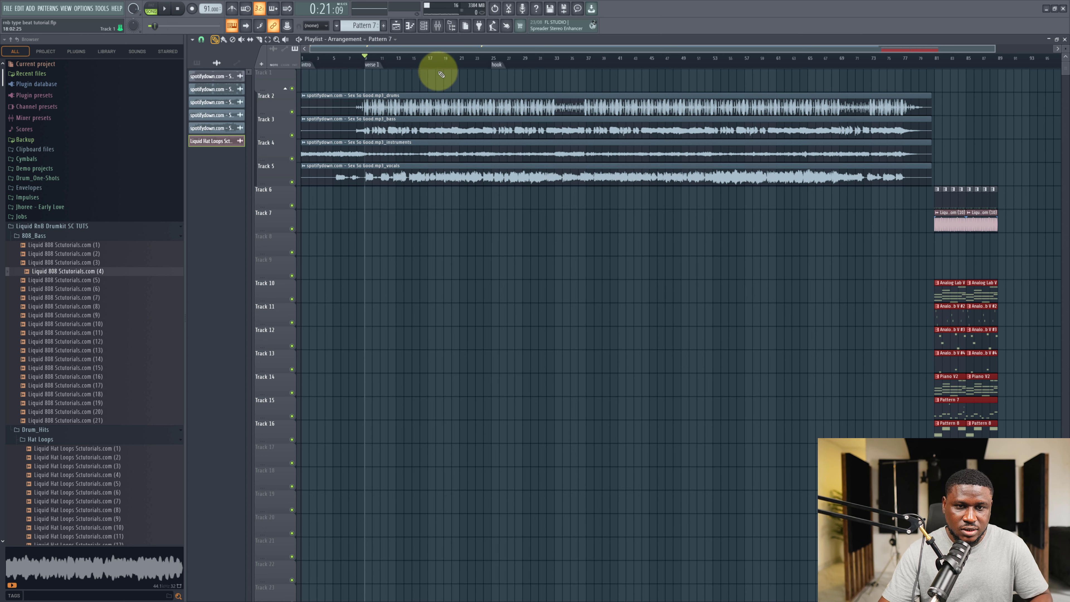
# Listen through the song and add a pre hook marker at bar 17.
pyautogui.click(427, 59)
pyautogui.press('space')
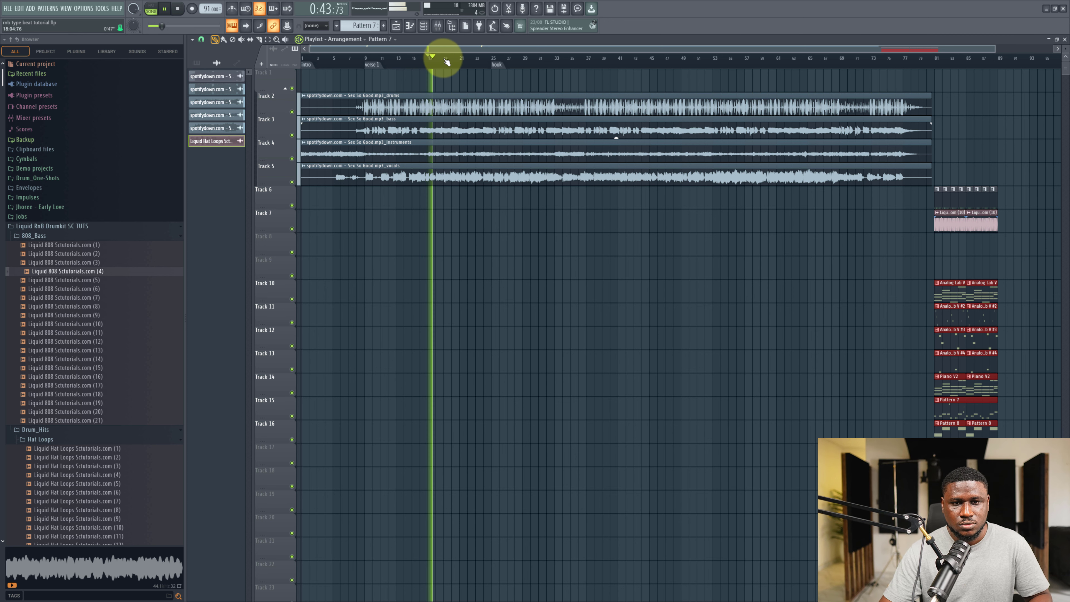
pyautogui.click(586, 58)
pyautogui.click(634, 58)
pyautogui.click(648, 57)
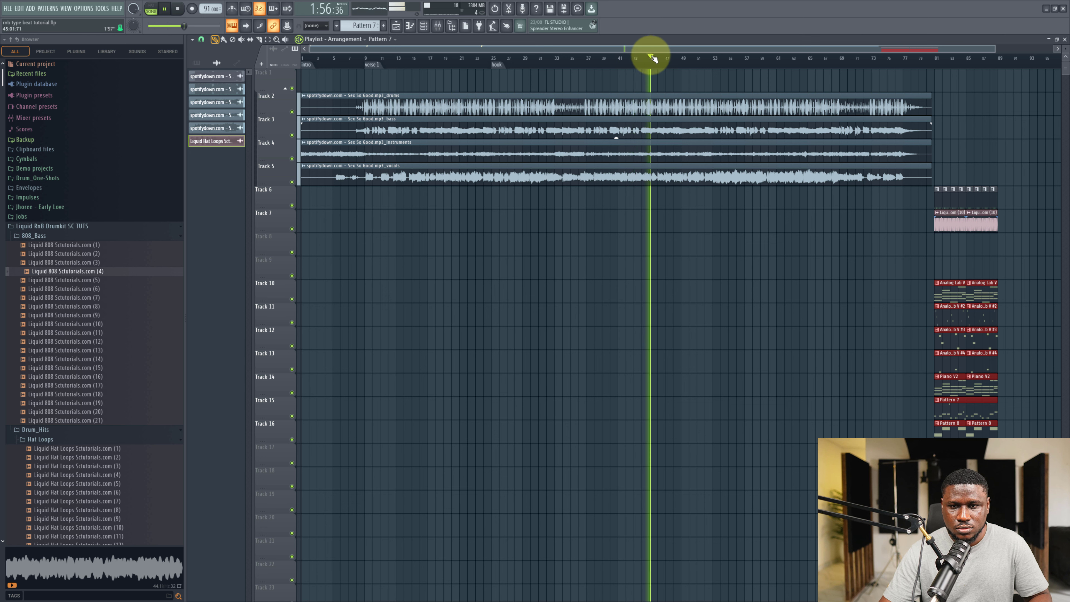
pyautogui.press('space')
pyautogui.click(429, 63)
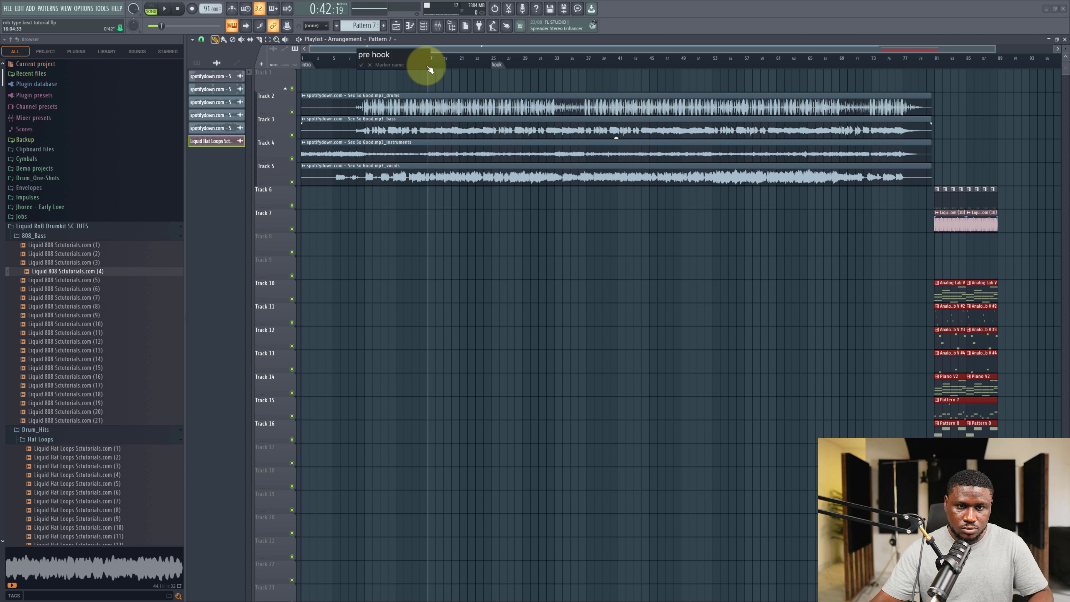
pyautogui.press('Return')
# Play from the hook and add a verse 2 marker at bar 37.
pyautogui.press('space')
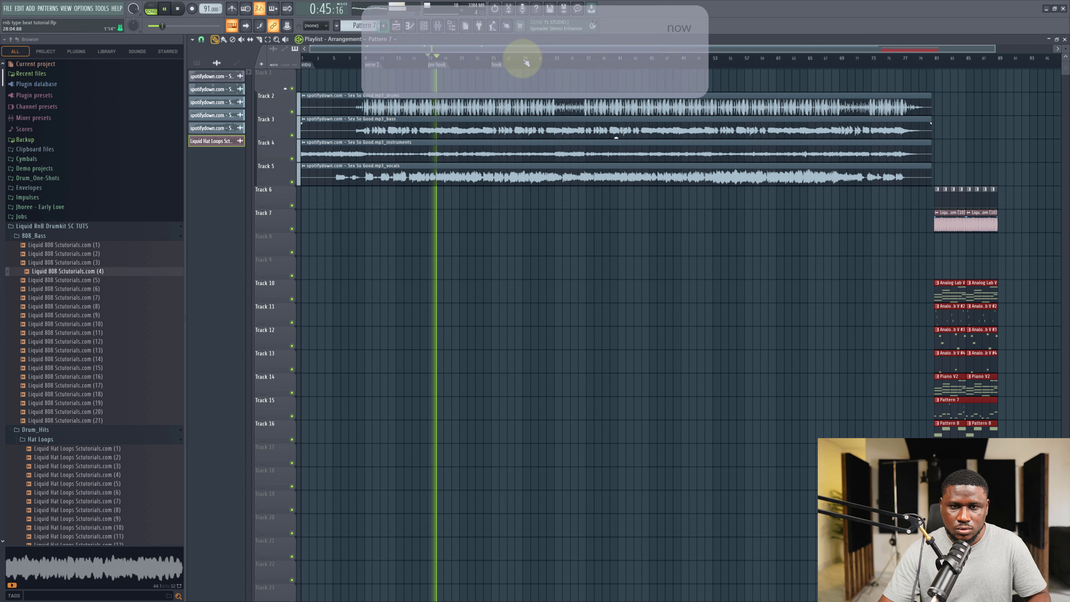
pyautogui.click(508, 64)
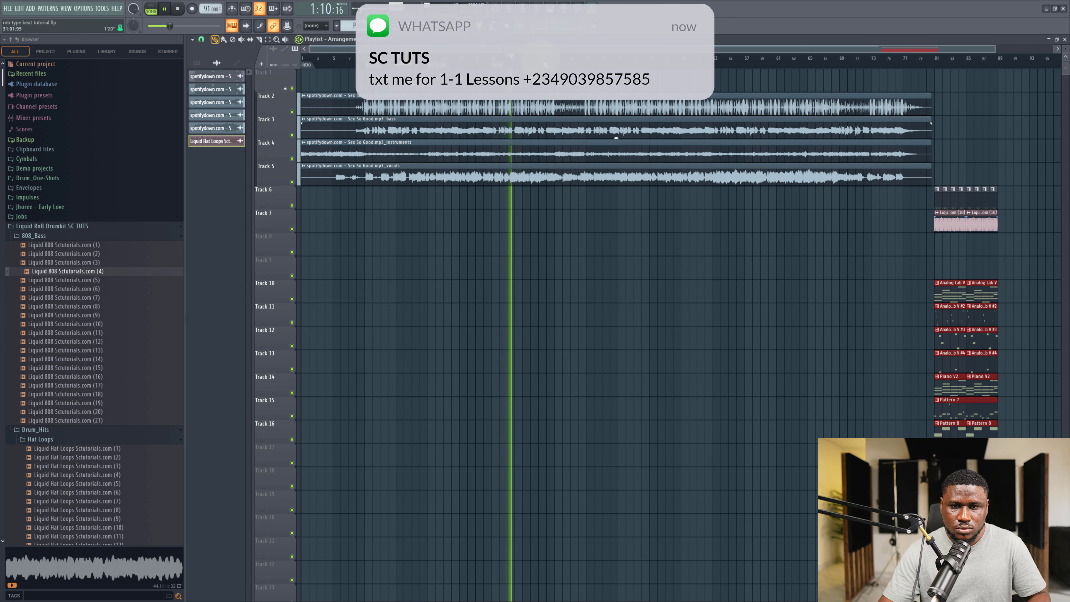
pyautogui.click(588, 60)
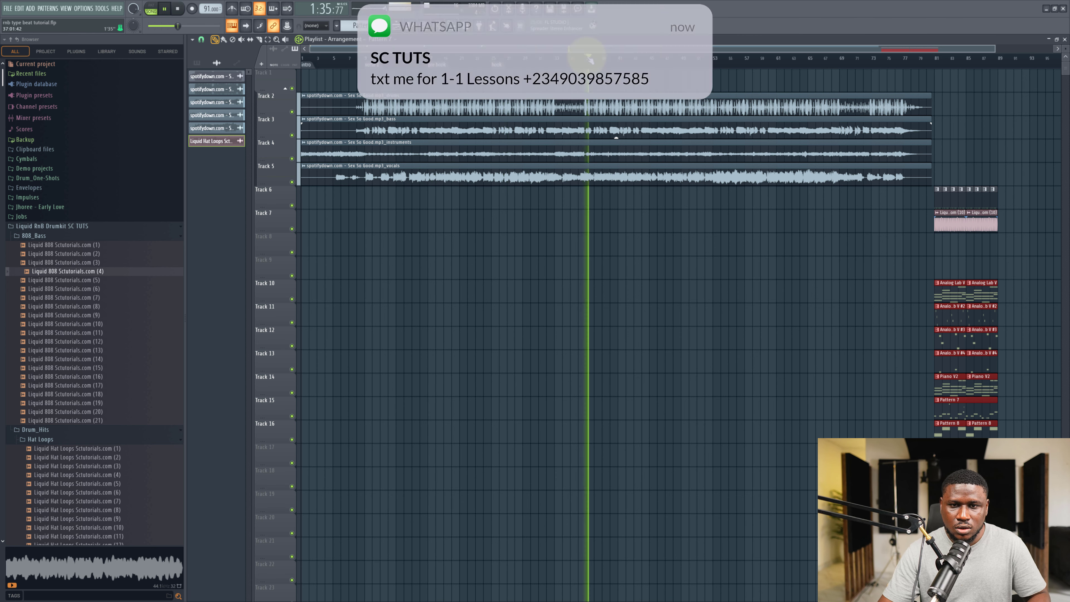
pyautogui.press('space')
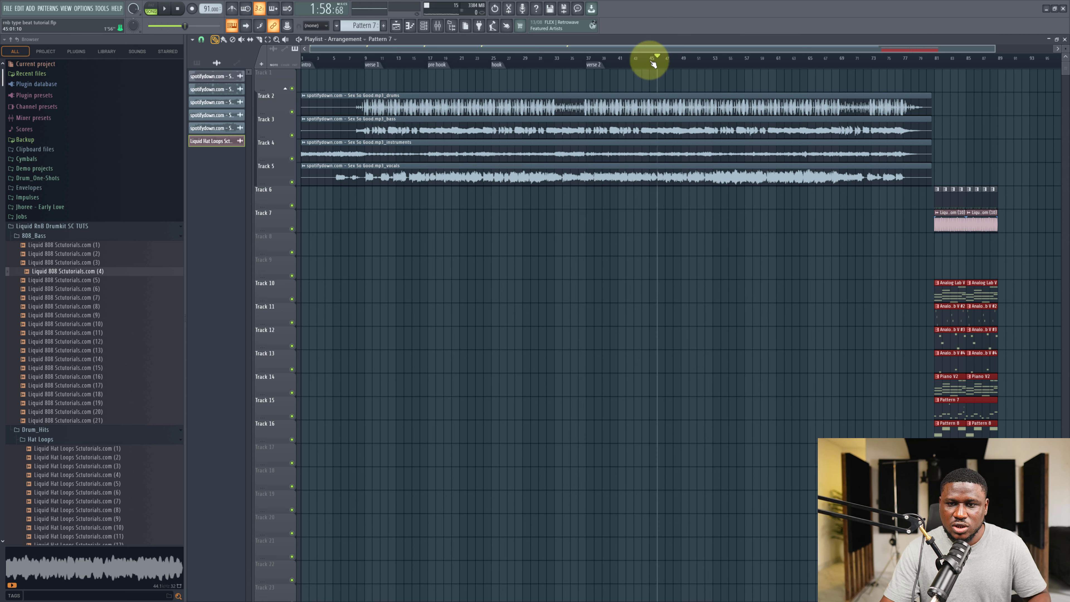
# Add pre hook 2 and hook 2 markers at bars 45 and 53.
pyautogui.moveTo(649, 65)
pyautogui.mouseDown()
pyautogui.moveTo(640, 60)
pyautogui.moveTo(651, 64)
pyautogui.mouseUp()
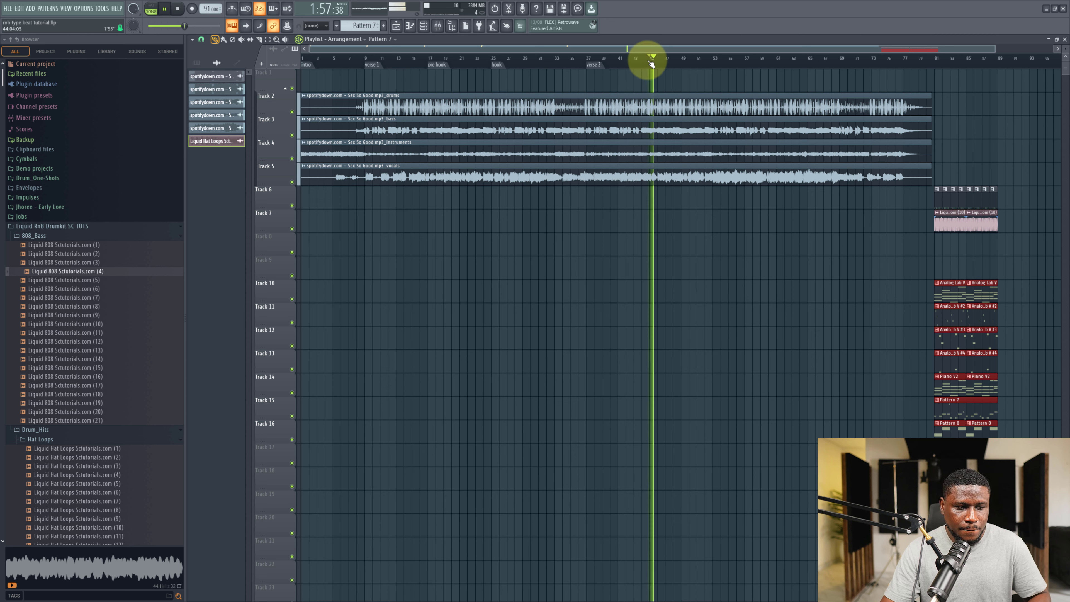
pyautogui.press('space')
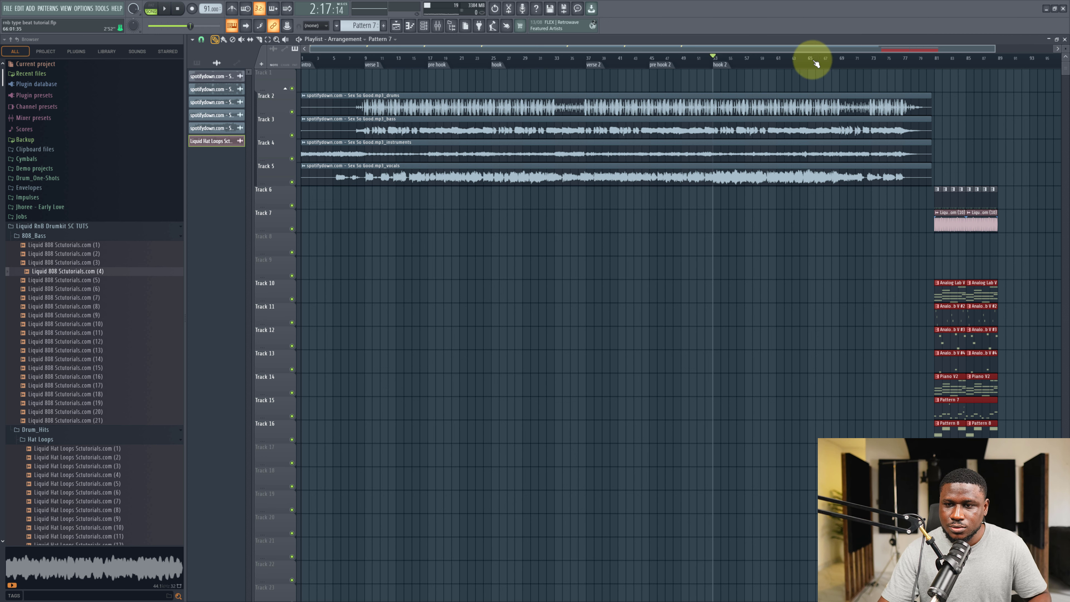
# Play the later part of the song and add an outro marker at bar 69.
pyautogui.moveTo(799, 62); pyautogui.dragTo(837, 67)
pyautogui.press('space')
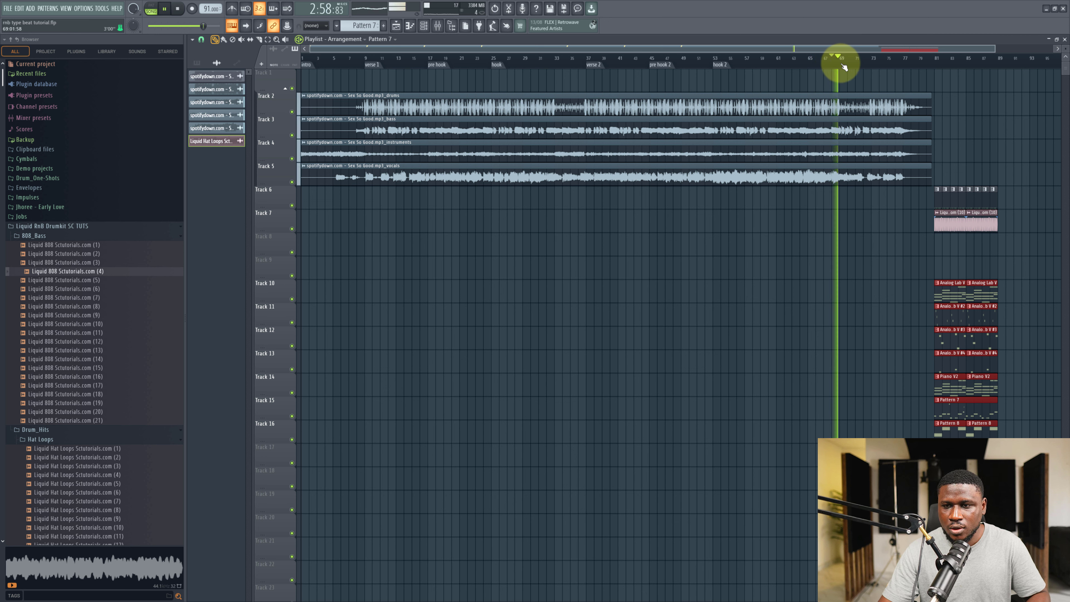
pyautogui.press('space')
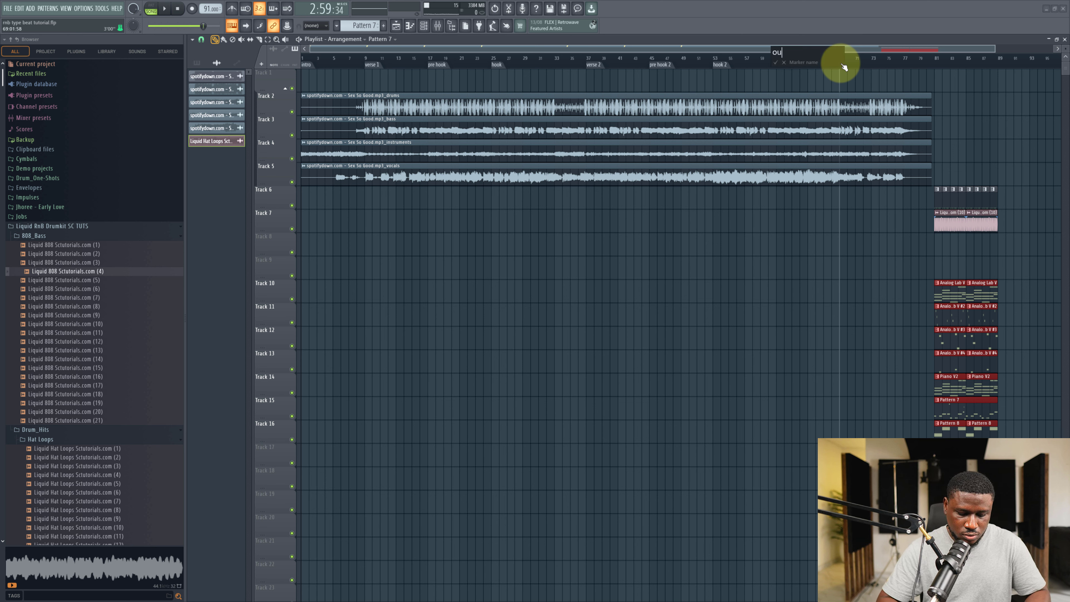
pyautogui.write('tro')
pyautogui.press('Return')
# Copy the keys, piano and drum pattern clips to the start of the song.
pyautogui.moveTo(951, 296); pyautogui.dragTo(281, 311)
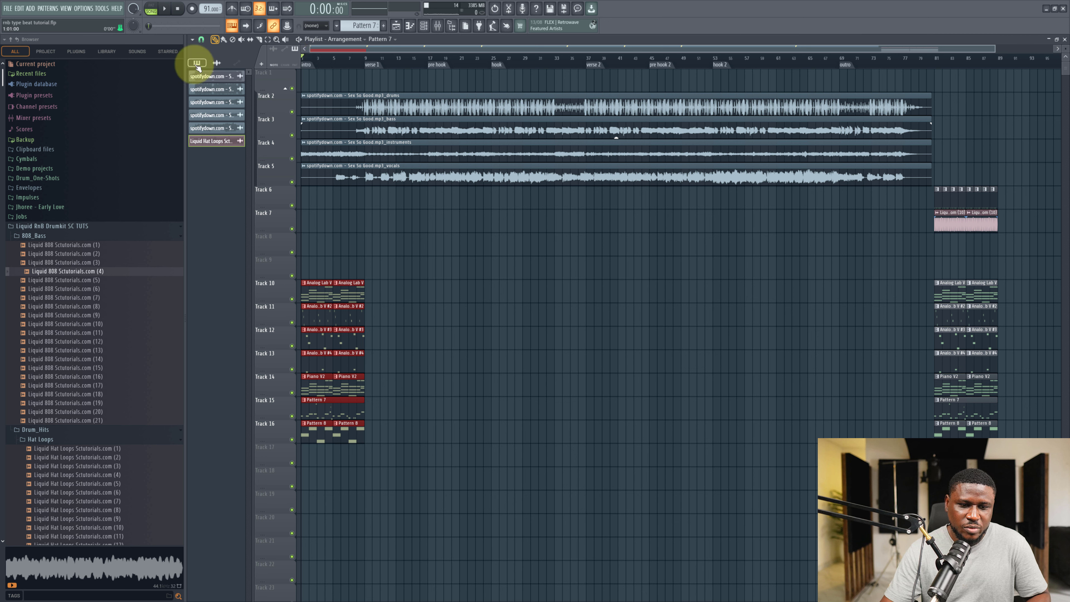
pyautogui.keyDown('ctrl'); pyautogui.click(472, 436); pyautogui.keyUp('ctrl')
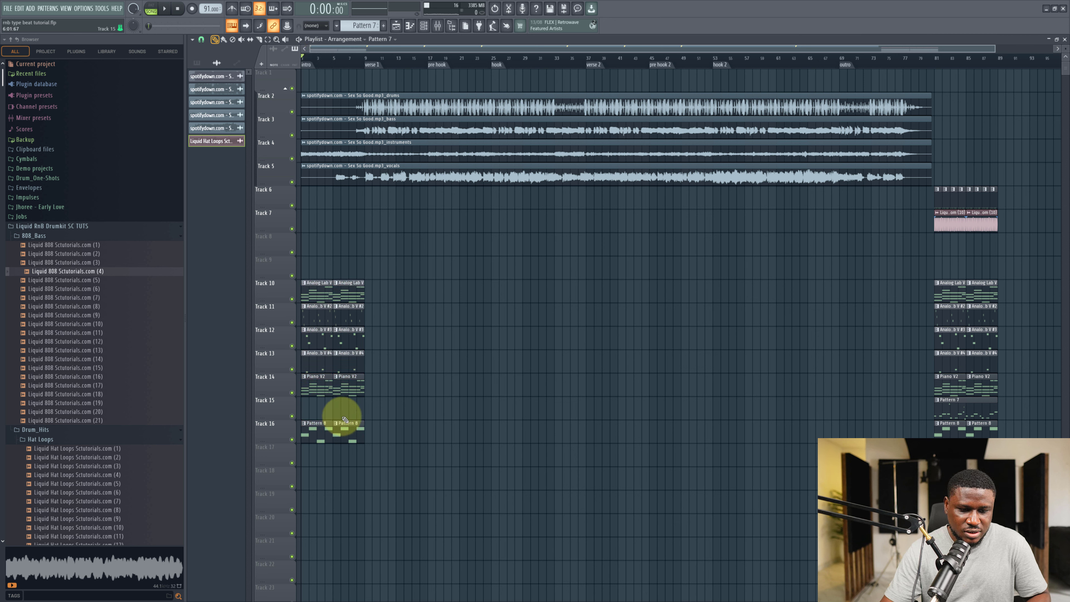
# Delete the drum pattern clips and the first Analog Lab V #2 clip from the intro while previewing it.
pyautogui.rightClick(344, 434)
pyautogui.press('space')
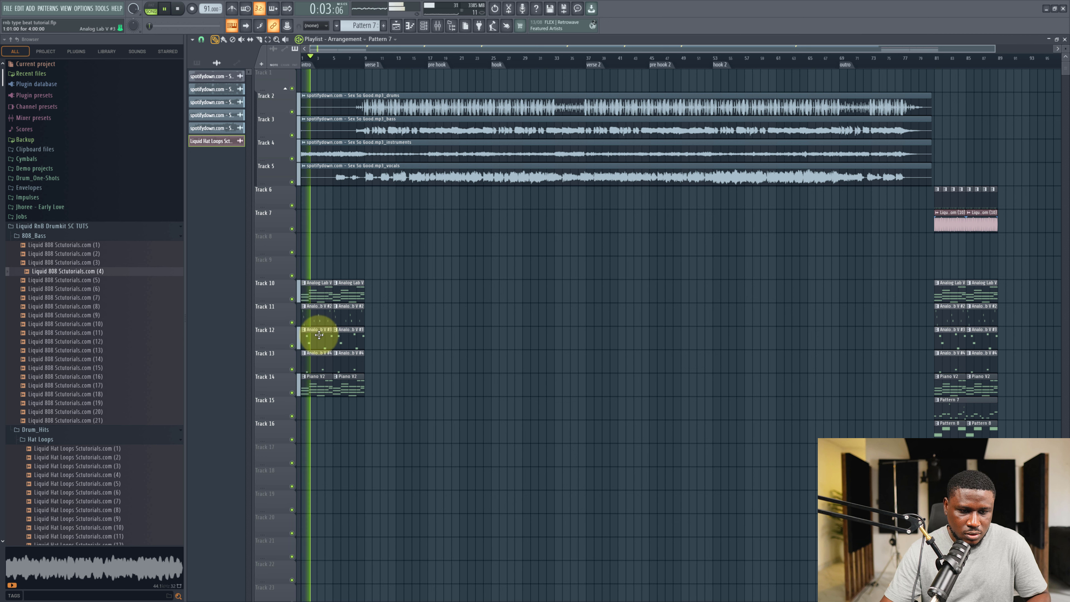
pyautogui.rightClick(319, 321)
pyautogui.press('space')
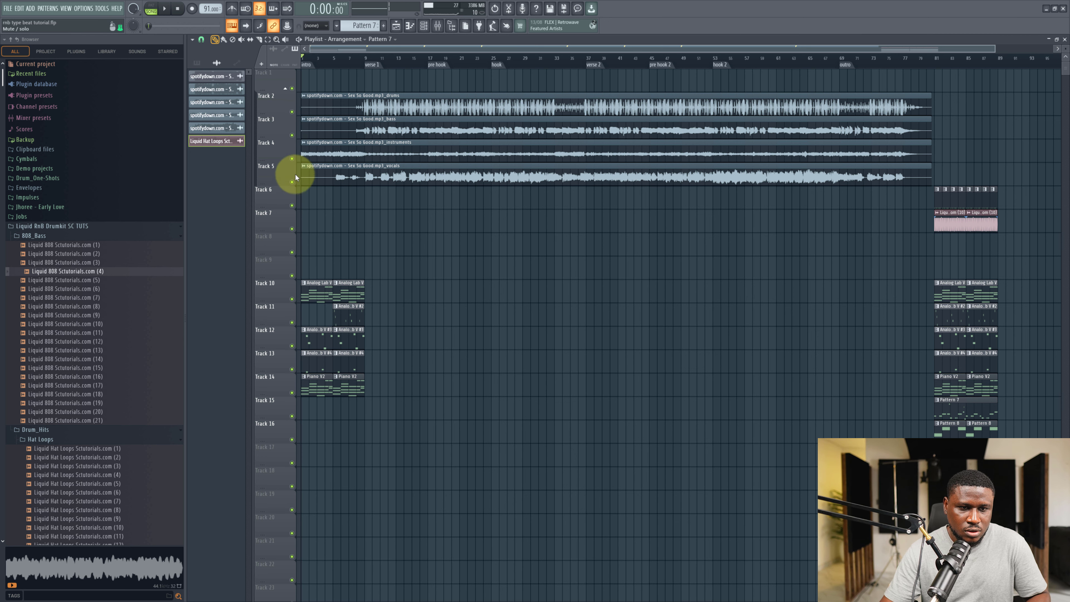
# Delete the drums, bass and instruments stem clips and mute the vocals track.
pyautogui.rightClick(304, 155)
pyautogui.rightClick(347, 126)
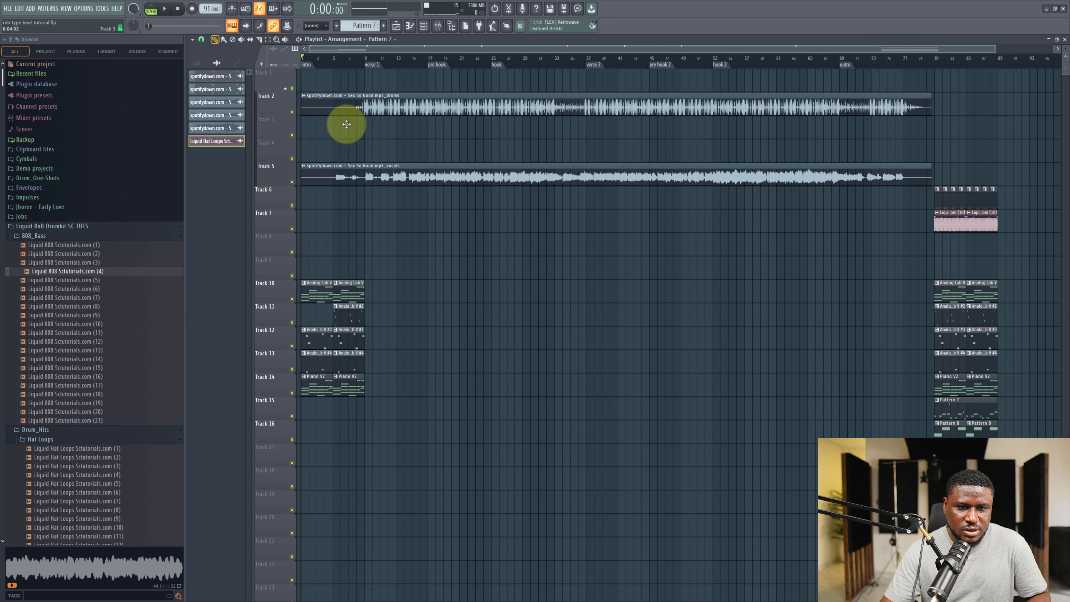
pyautogui.rightClick(353, 109)
pyautogui.click(292, 183)
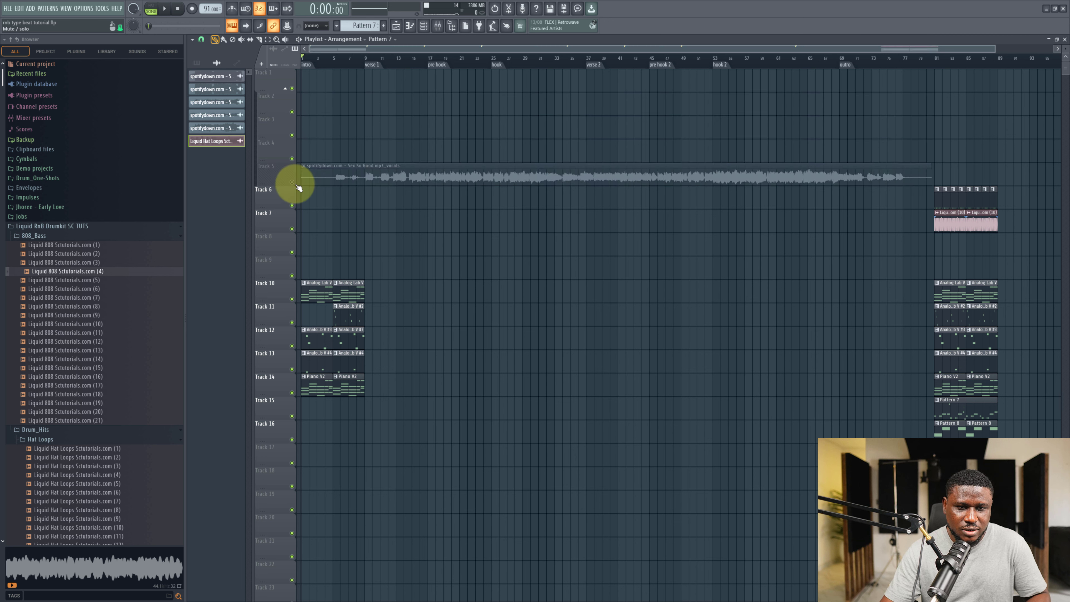
# Remove the remaining Analog Lab V #2 clip from the intro and place Pattern 8 starting at bar 5.
pyautogui.press('space')
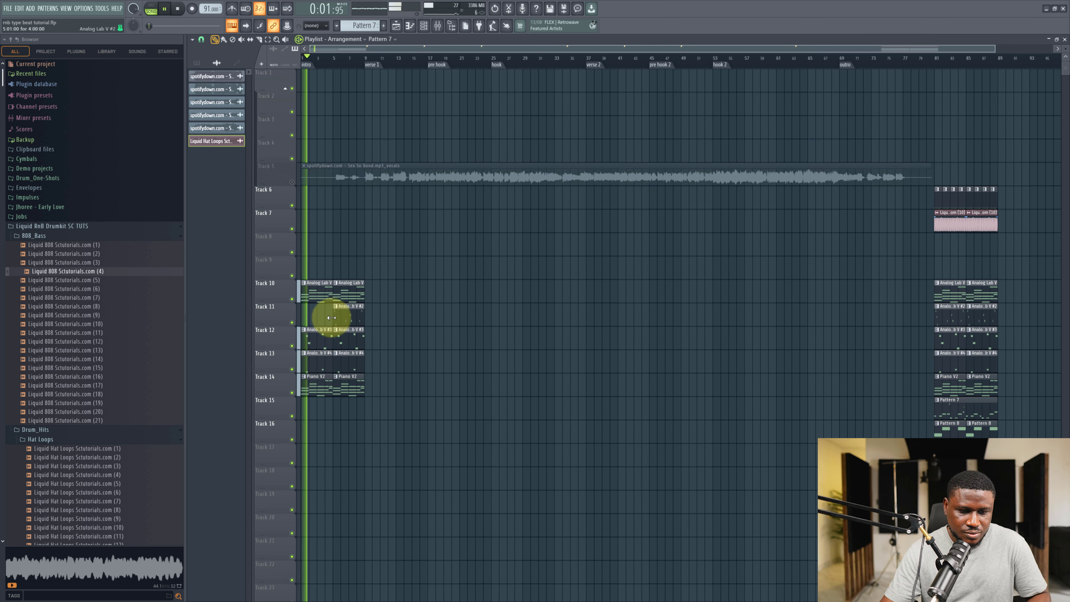
pyautogui.rightClick(351, 321)
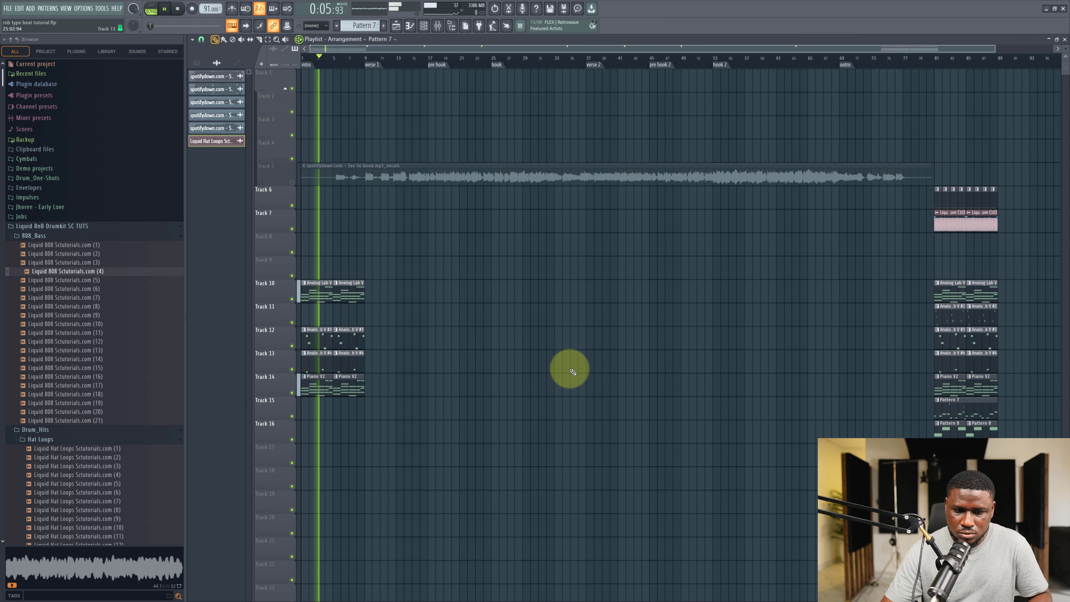
pyautogui.click(958, 423)
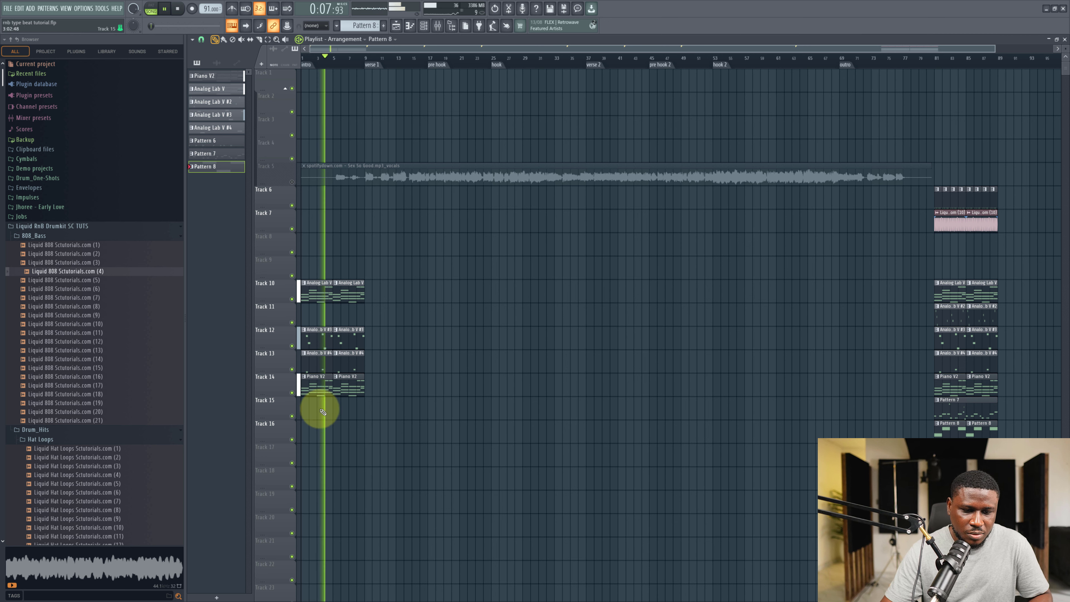
pyautogui.click(335, 403)
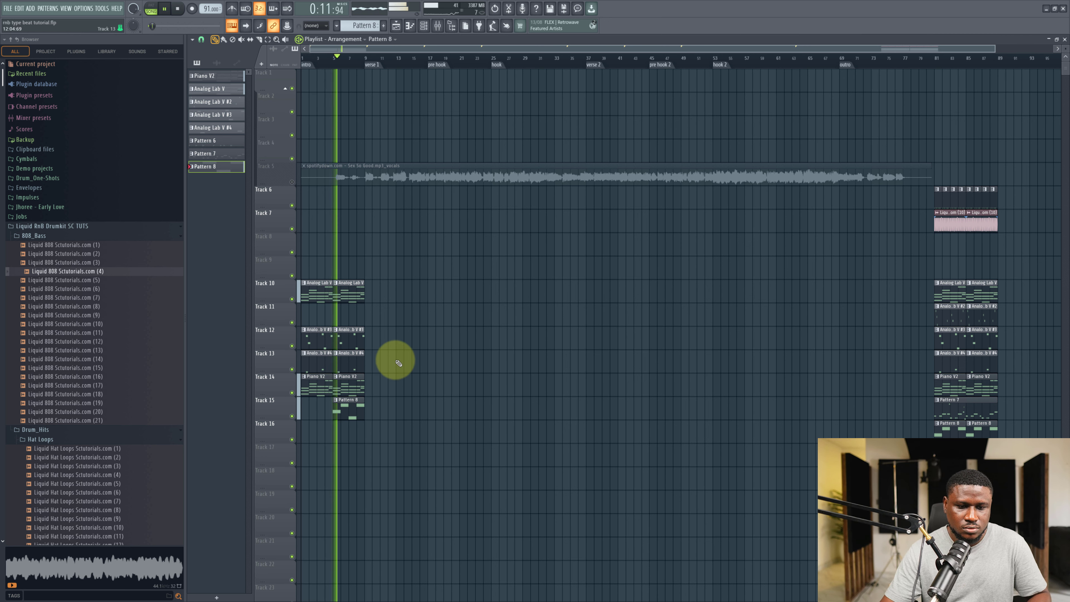
# Copy the drum pattern and hi-hat loop clips to bar 5 and duplicate them across the song.
pyautogui.keyDown('ctrl'); pyautogui.moveTo(928, 189); pyautogui.dragTo(376, 220); pyautogui.keyUp('ctrl')
pyautogui.hotkey('ctrl', 'b')
pyautogui.hotkey('ctrl', 'b')
pyautogui.hotkey('ctrl', 'b')
pyautogui.hotkey('ctrl', 'b')
pyautogui.hotkey('ctrl', 'b')
pyautogui.hotkey('ctrl', 'b')
pyautogui.hotkey('ctrl', 'b')
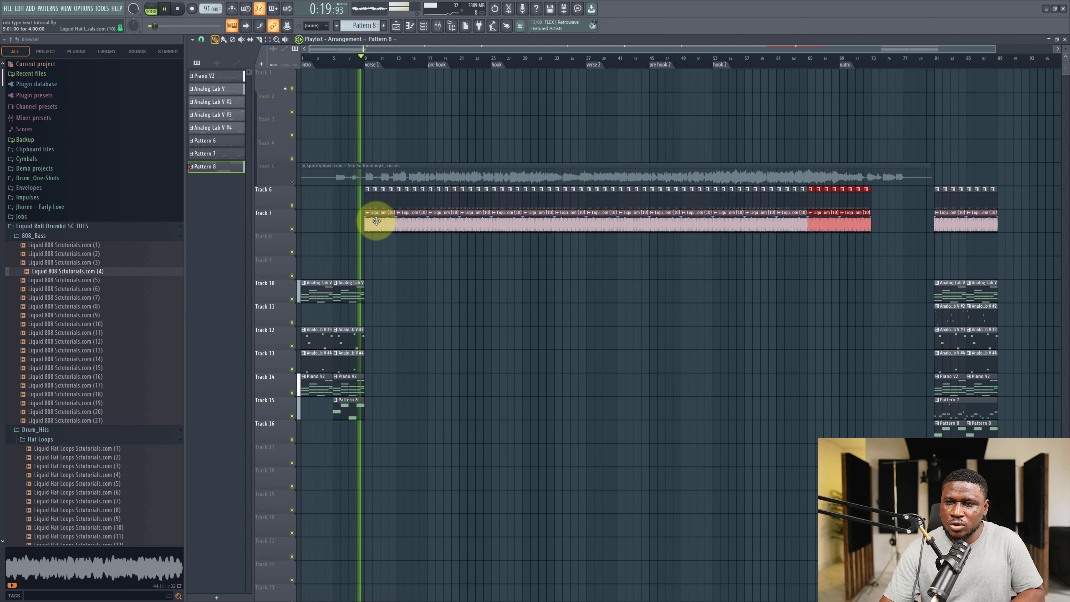
pyautogui.click(398, 294)
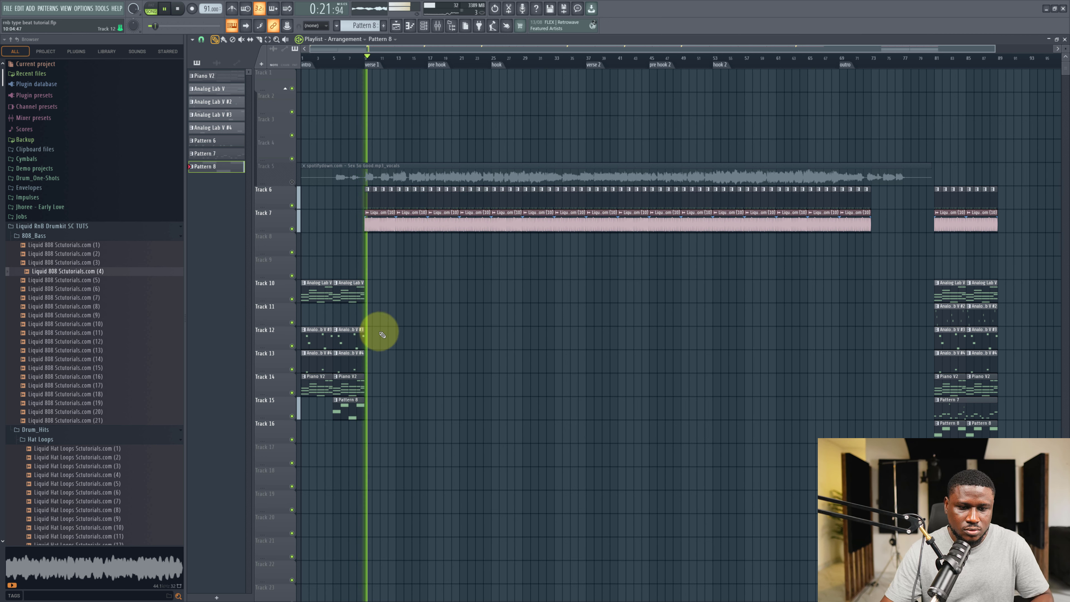
pyautogui.press('space')
pyautogui.click(356, 57)
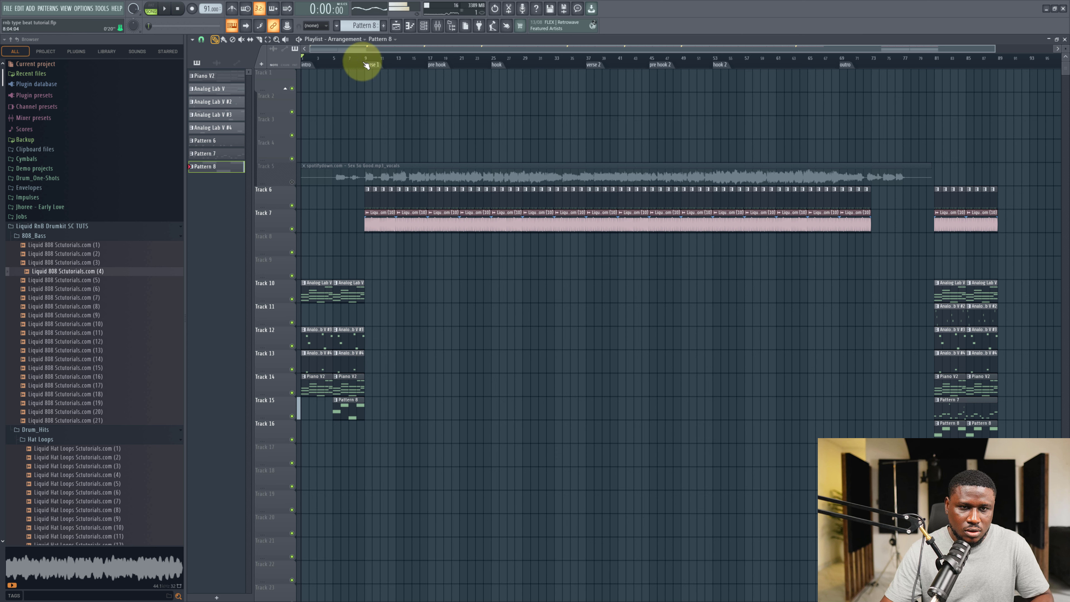
# Open the Liquid 808 Scutorials.com (4) sampler settings and adjust its volume envelope attack.
pyautogui.click(424, 25)
pyautogui.click(492, 558)
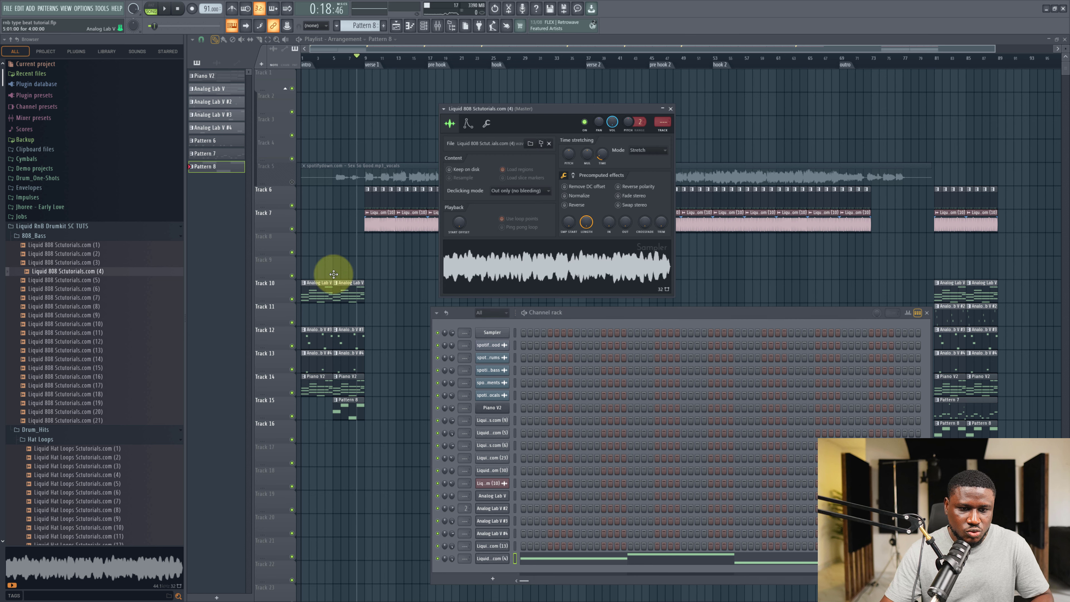
pyautogui.click(489, 125)
pyautogui.click(467, 123)
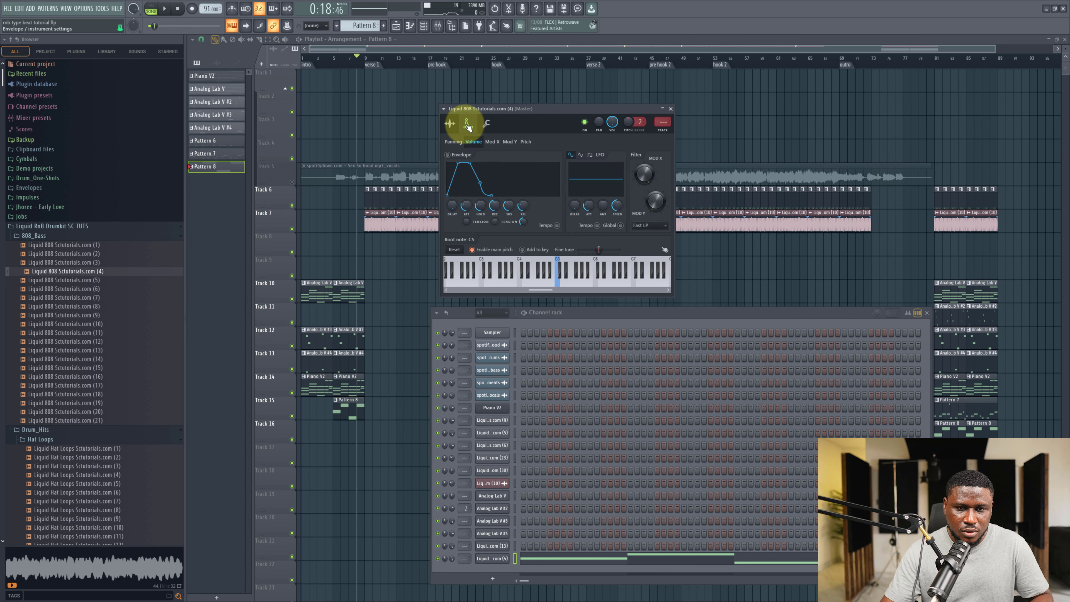
pyautogui.moveTo(464, 280); pyautogui.dragTo(495, 408)
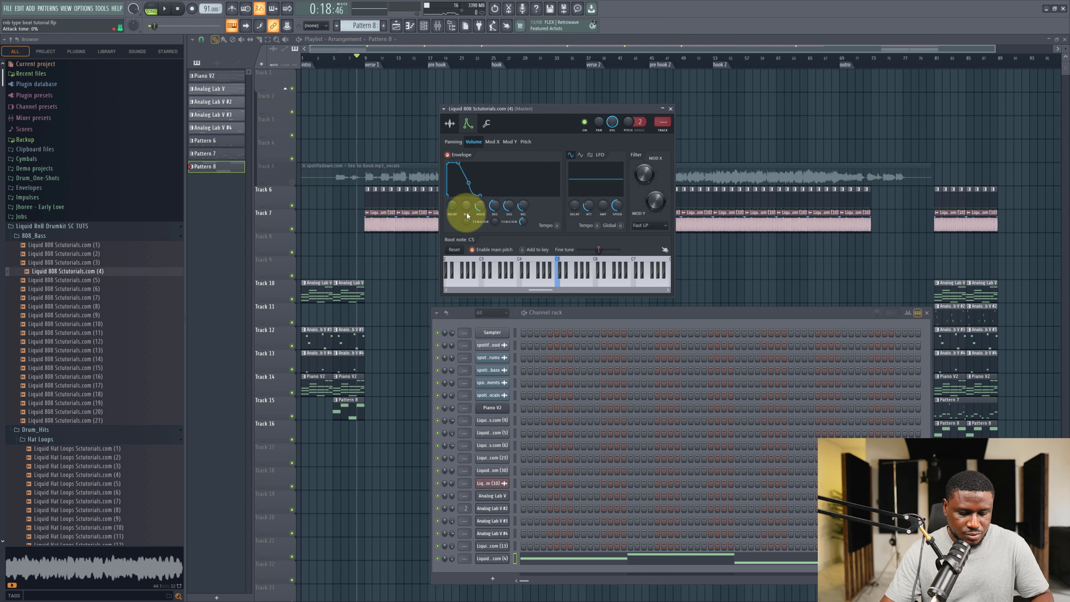
pyautogui.press('z')
pyautogui.press('space')
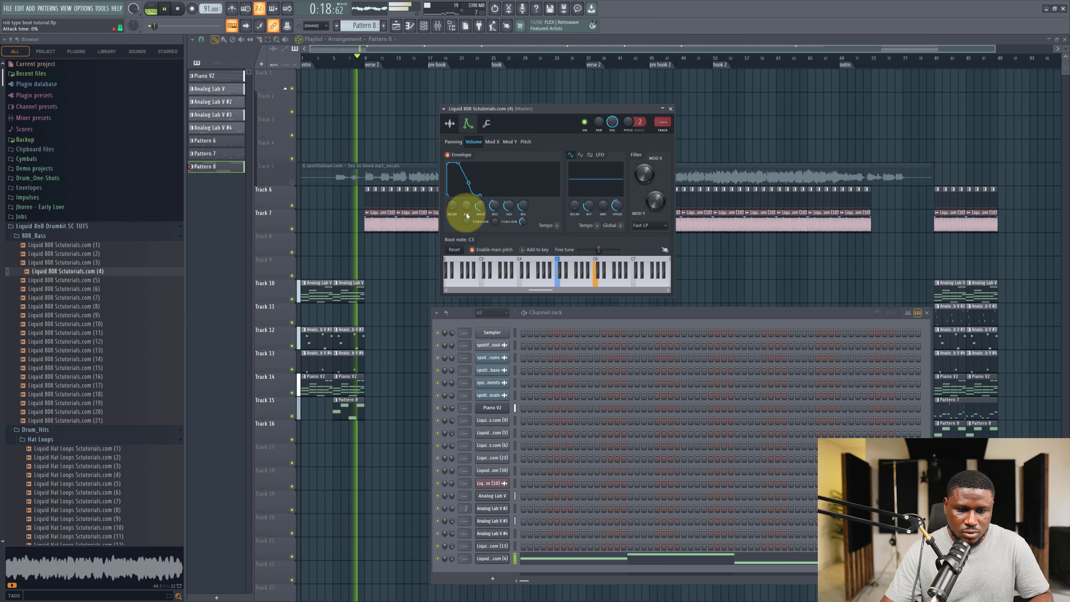
pyautogui.rightClick(380, 360)
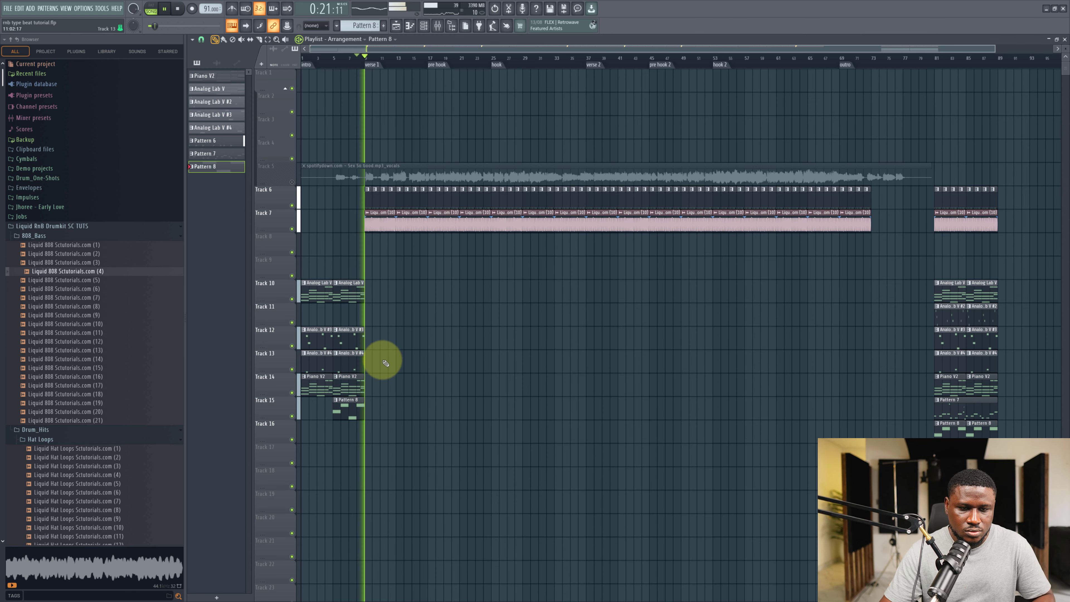
pyautogui.press('space')
# Select the two Analog Lab V clips on track 10 and duplicate them across the song.
pyautogui.moveTo(387, 292); pyautogui.dragTo(216, 285)
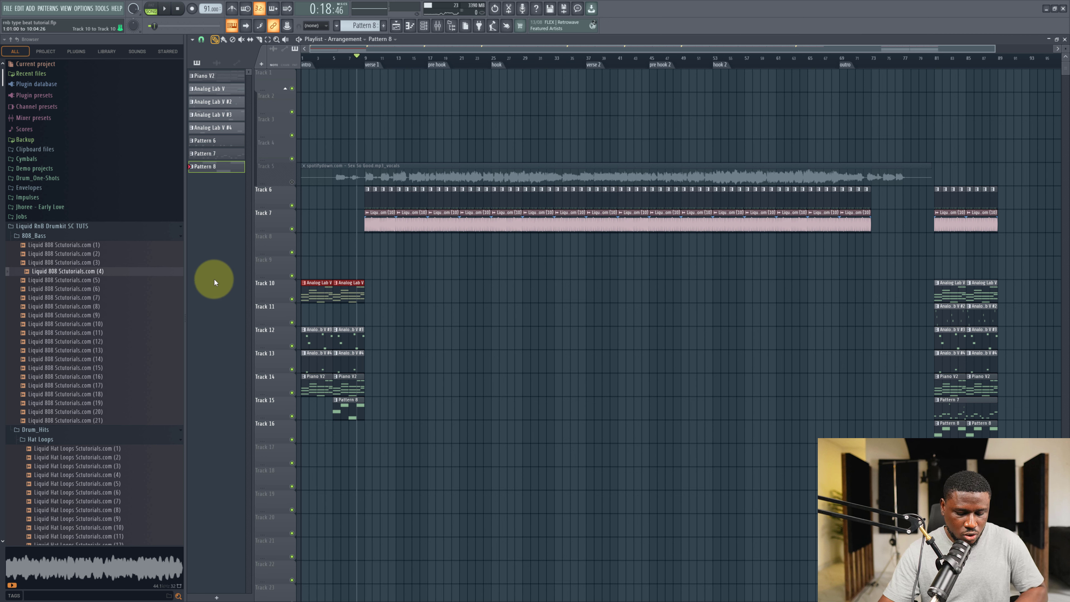
pyautogui.hotkey('ctrl', 'b')
pyautogui.hotkey('ctrl', 'b')
pyautogui.hotkey('ctrl', 'b')
pyautogui.hotkey('ctrl', 'b')
pyautogui.hotkey('ctrl', 'b')
pyautogui.hotkey('ctrl', 'b')
pyautogui.hotkey('ctrl', 'b')
pyautogui.hotkey('ctrl', 'b')
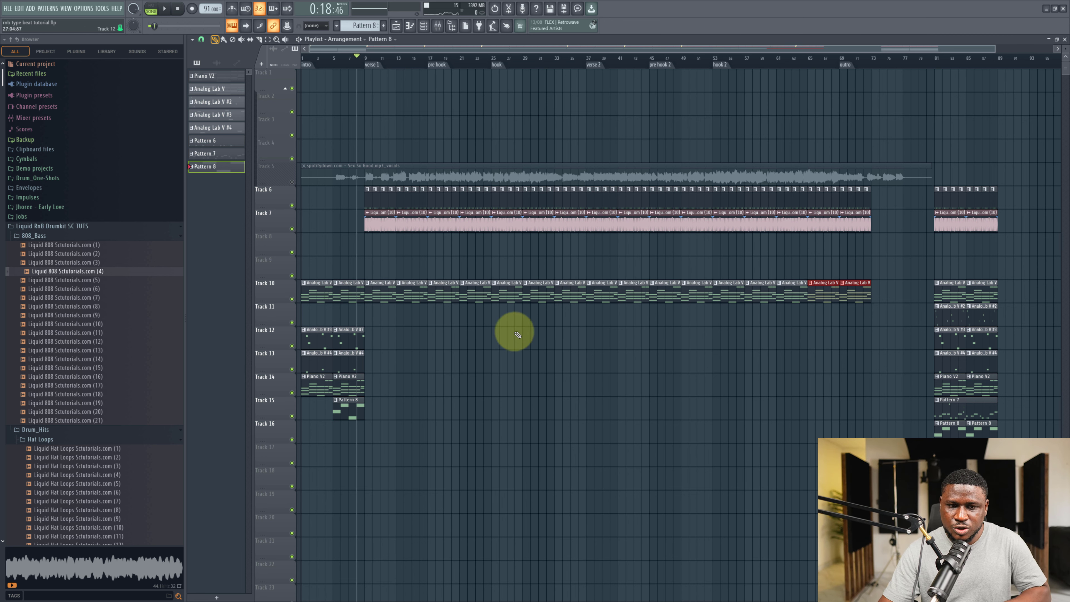
pyautogui.press('space')
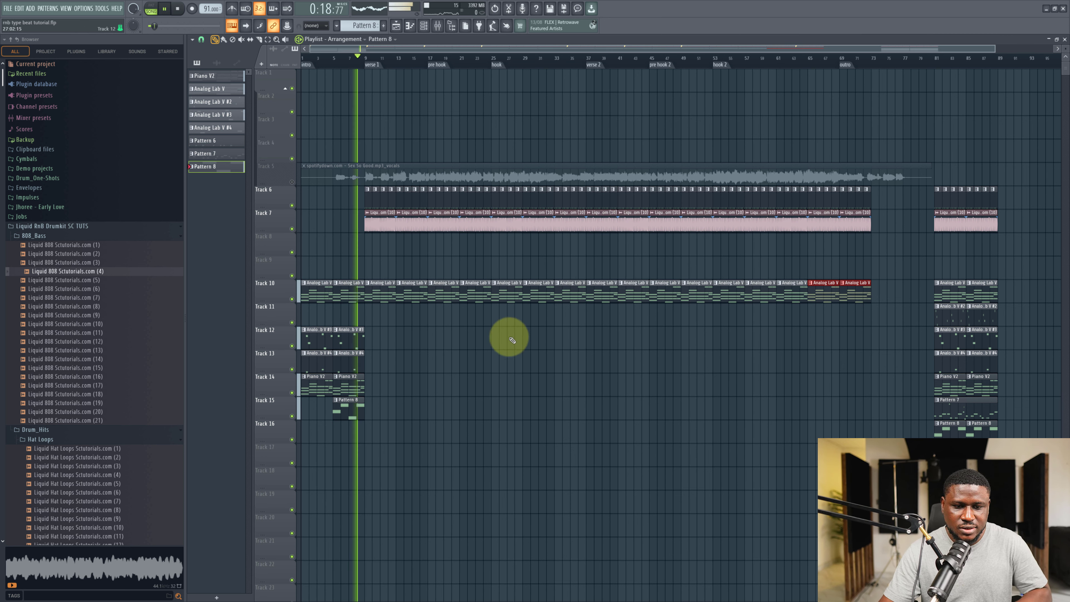
# Temporarily unmute the vocals track to preview it against the arrangement.
pyautogui.click(292, 183)
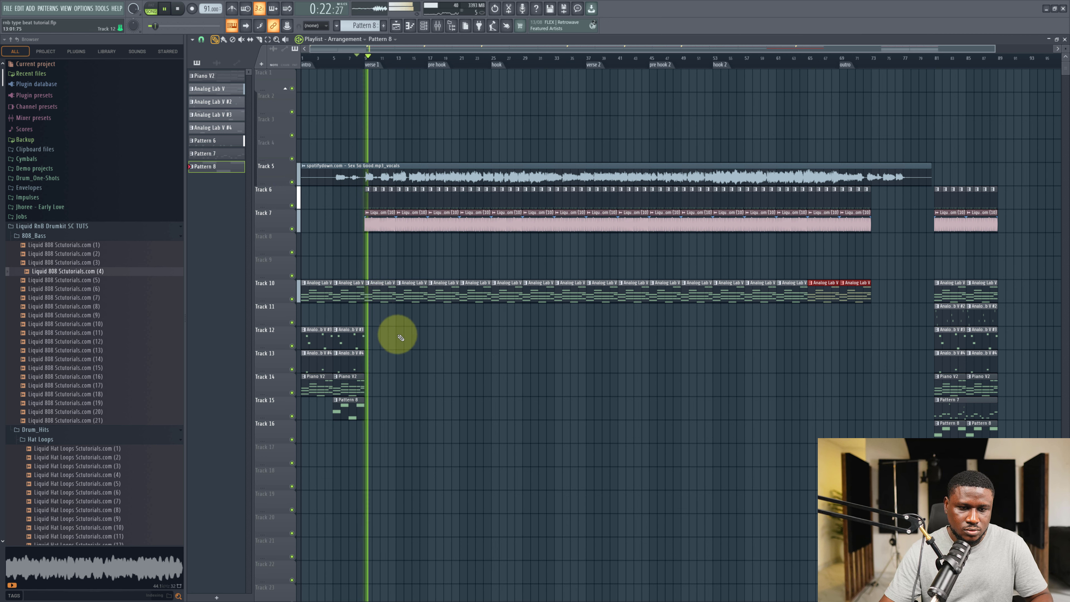
pyautogui.hotkey('ctrl', 'd')
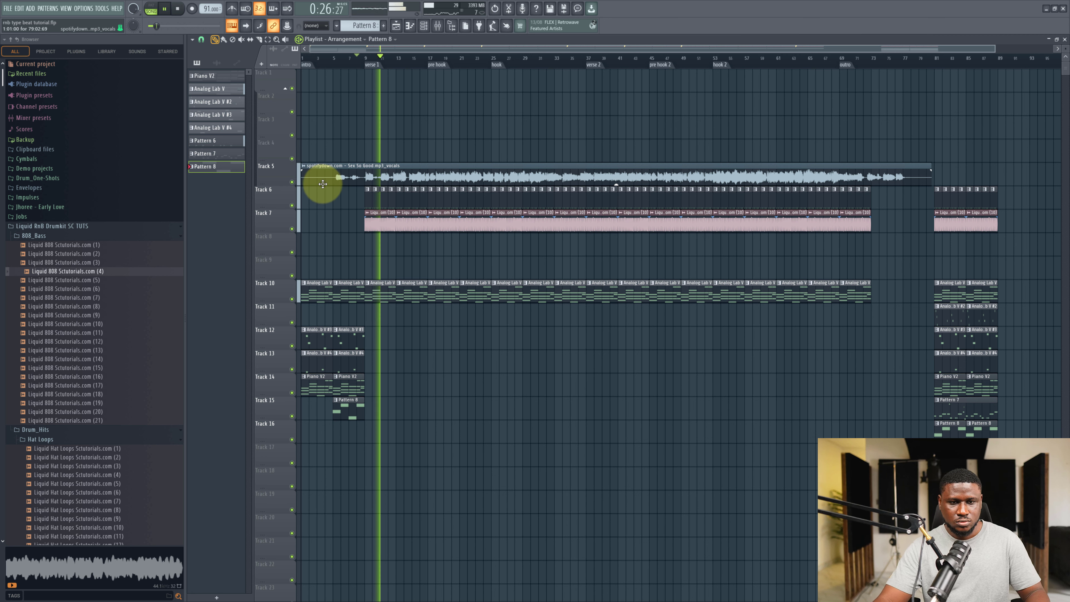
pyautogui.click(292, 183)
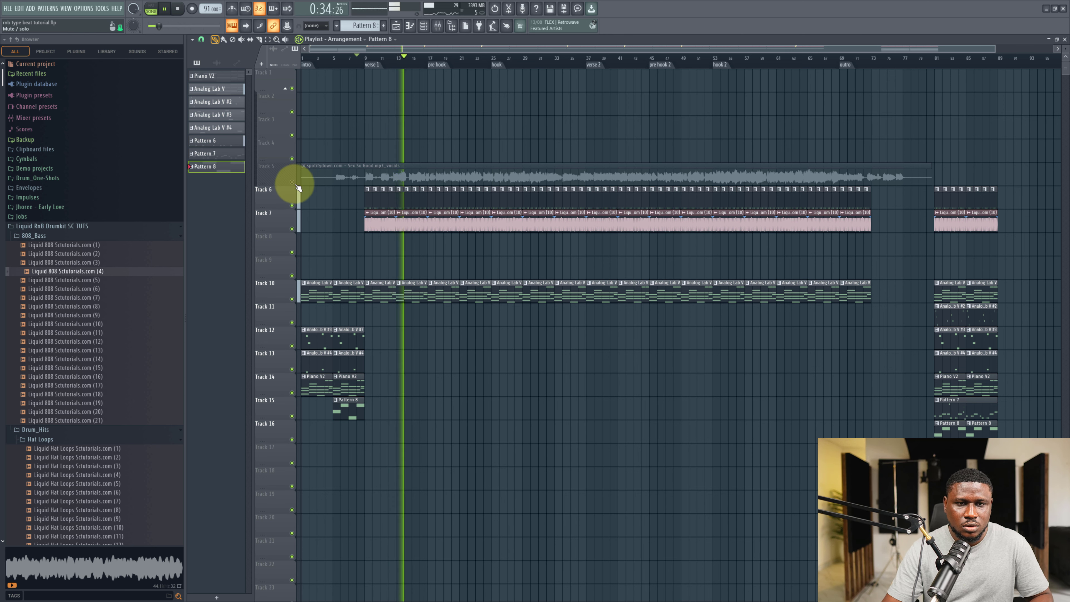
# Place two Pattern 8 clips side by side on track 15 starting at the pre hook.
pyautogui.click(360, 406)
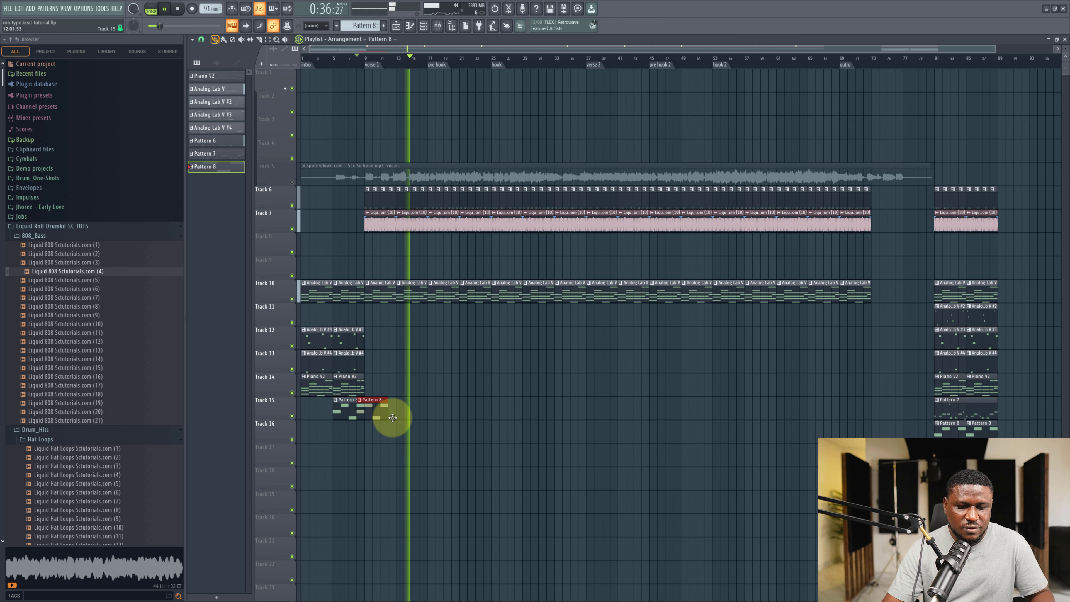
pyautogui.moveTo(393, 417); pyautogui.dragTo(442, 422)
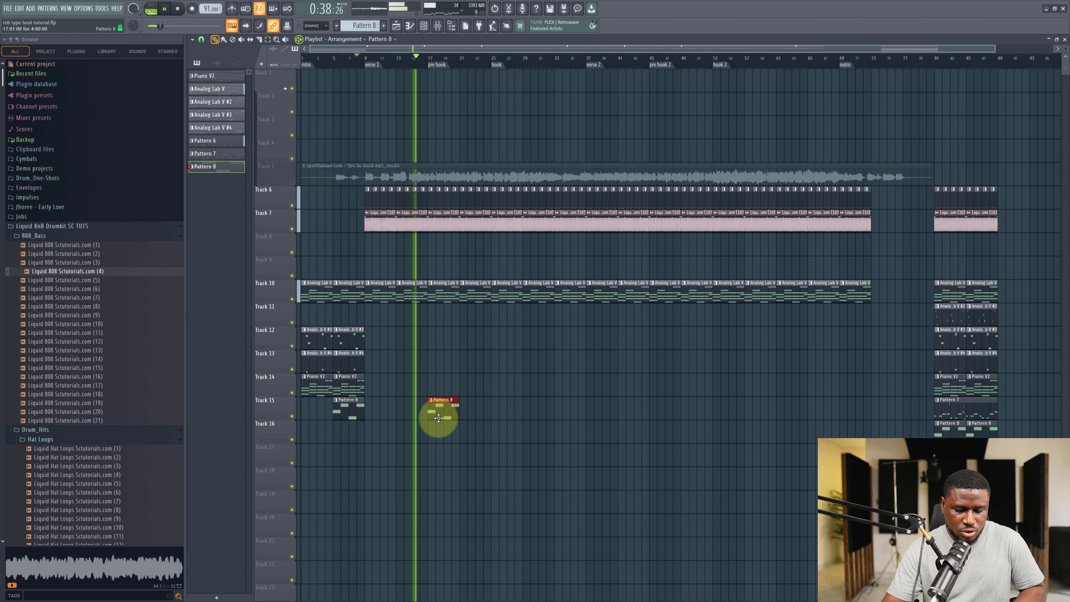
pyautogui.click(470, 410)
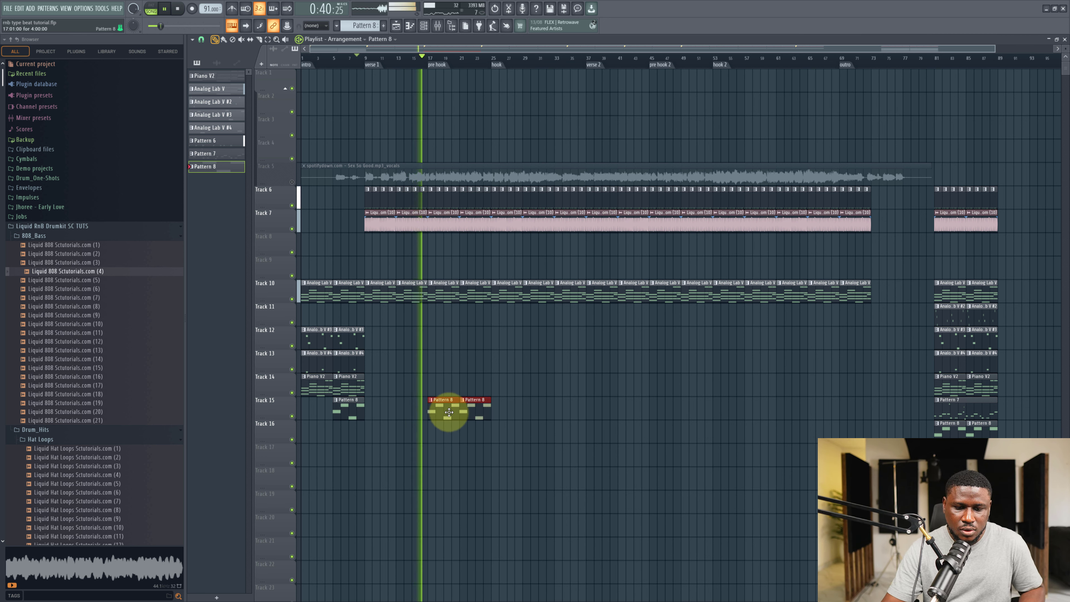
pyautogui.press('space')
# Copy the Analog Lab V #3 clips from the song's end to the pre hook on track 12.
pyautogui.moveTo(1005, 342); pyautogui.dragTo(446, 342)
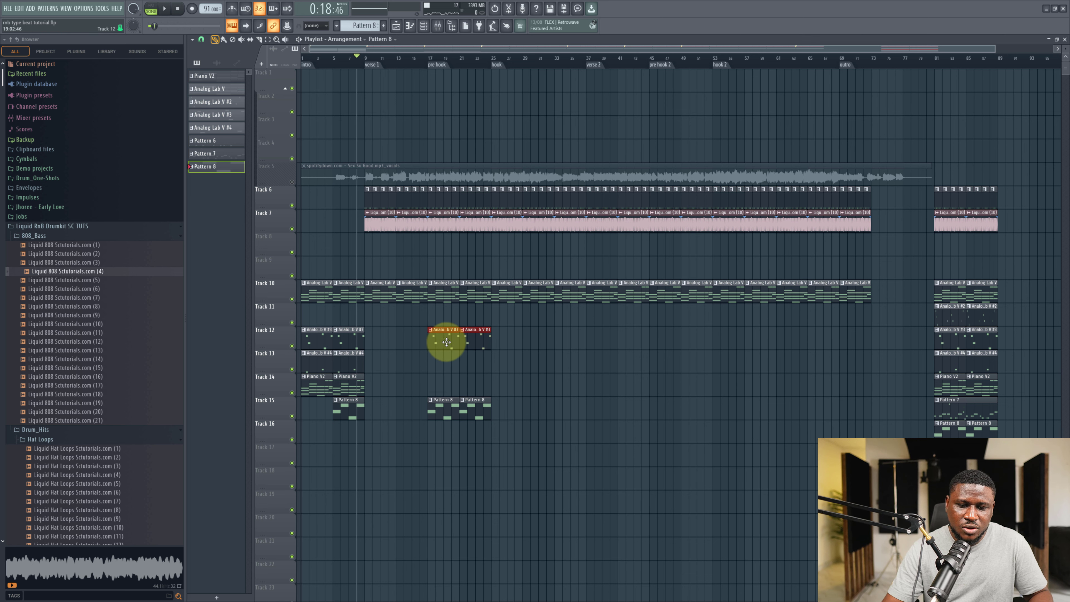
pyautogui.click(428, 63)
pyautogui.press('space')
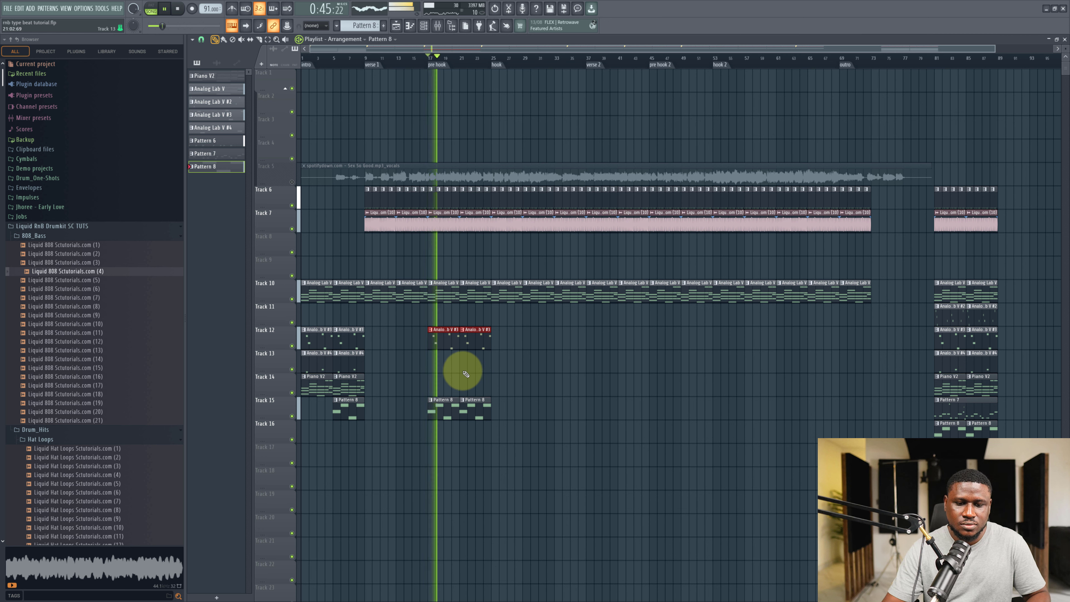
pyautogui.keyDown('ctrl'); pyautogui.click(463, 371); pyautogui.keyUp('ctrl')
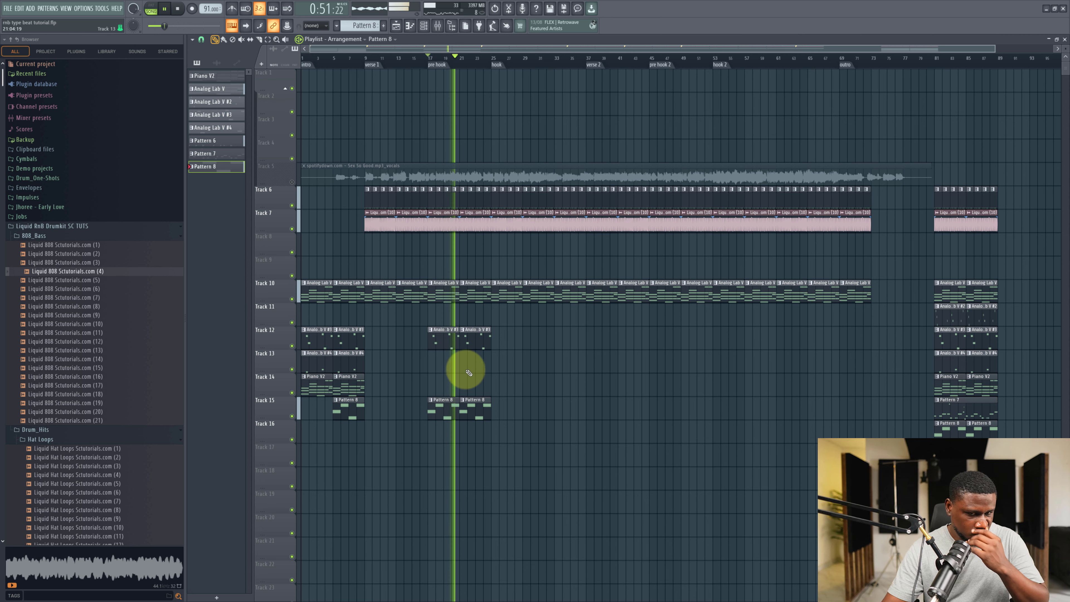
# Unmute the vocals briefly again to audition the pre hook, then mute them.
pyautogui.click(292, 182)
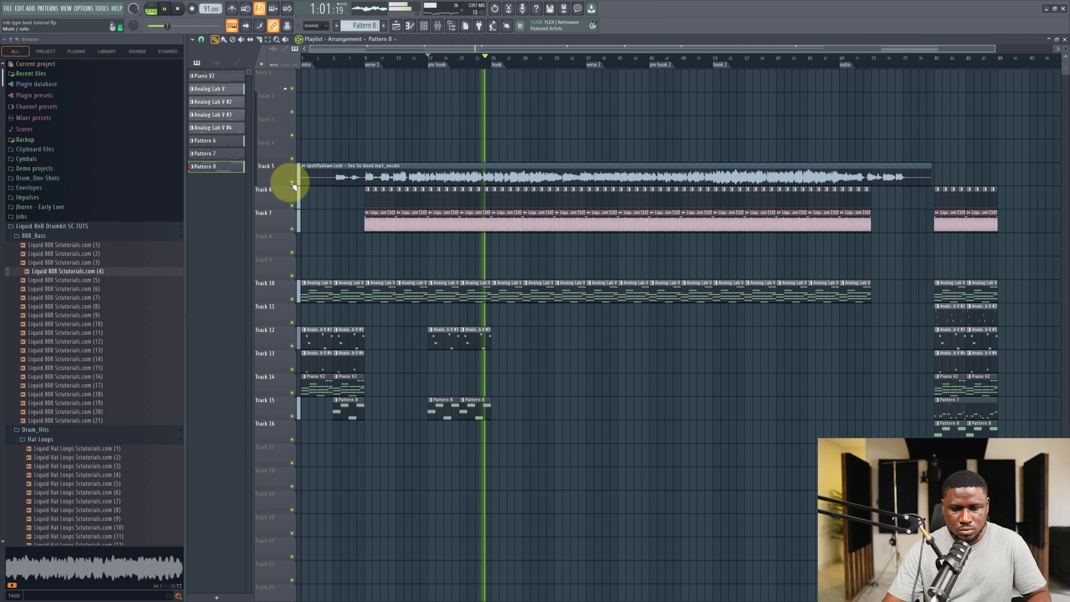
pyautogui.click(292, 183)
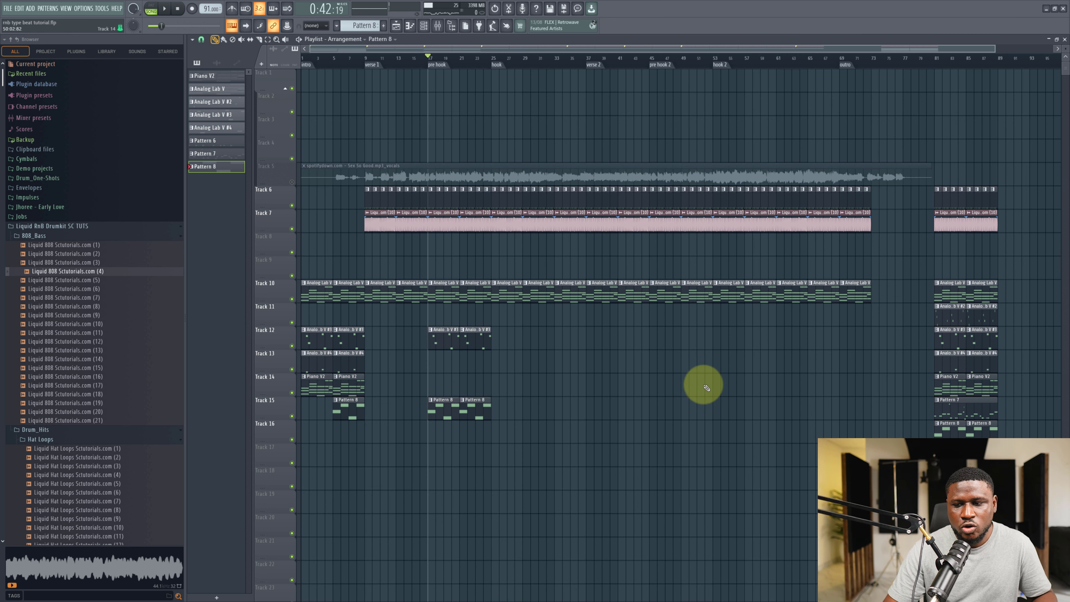
pyautogui.press('space')
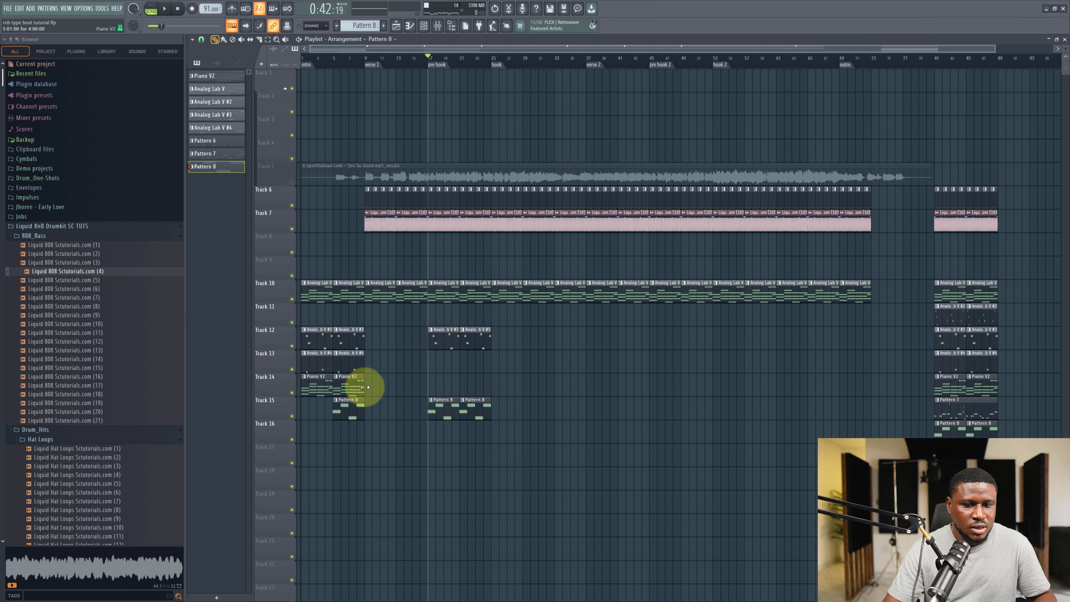
# Copy the Analog Lab V #2, #3, #4 and Piano V2 clips from the end to the hook at bar 25.
pyautogui.moveTo(924, 321); pyautogui.dragTo(1019, 397)
pyautogui.moveTo(941, 312); pyautogui.dragTo(499, 324)
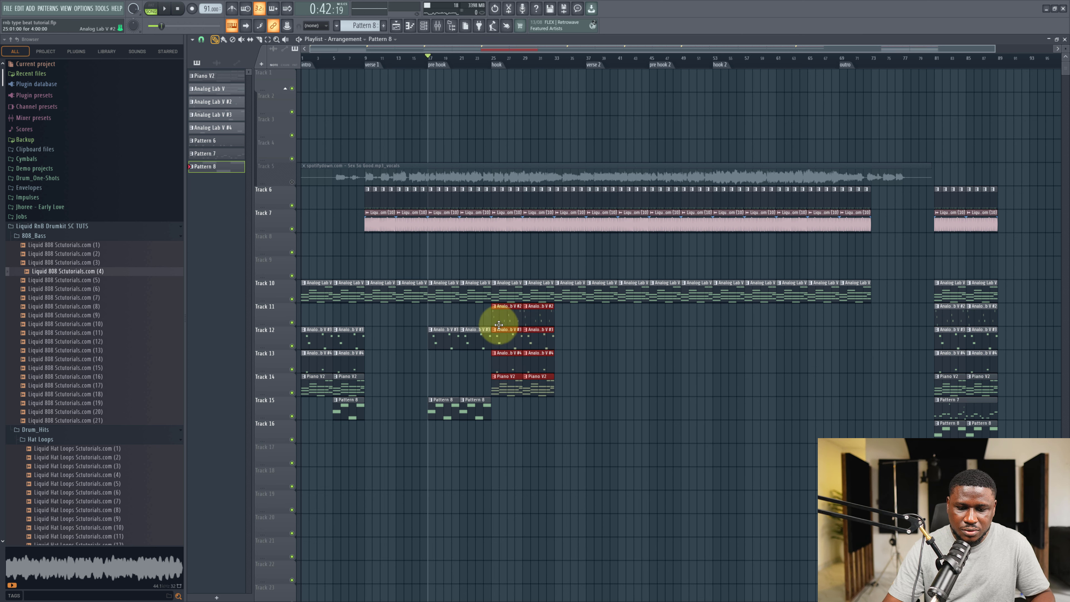
pyautogui.press('space')
pyautogui.click(473, 58)
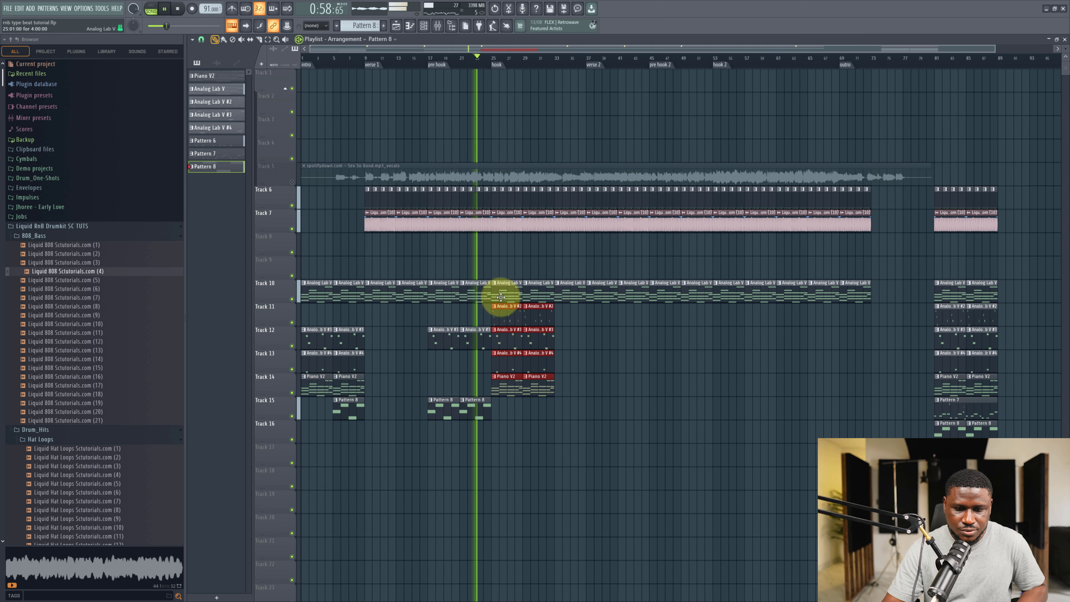
# Duplicate the hook's keys clips and delete the surplus last copy on each of the four tracks.
pyautogui.hotkey('ctrl', 'b')
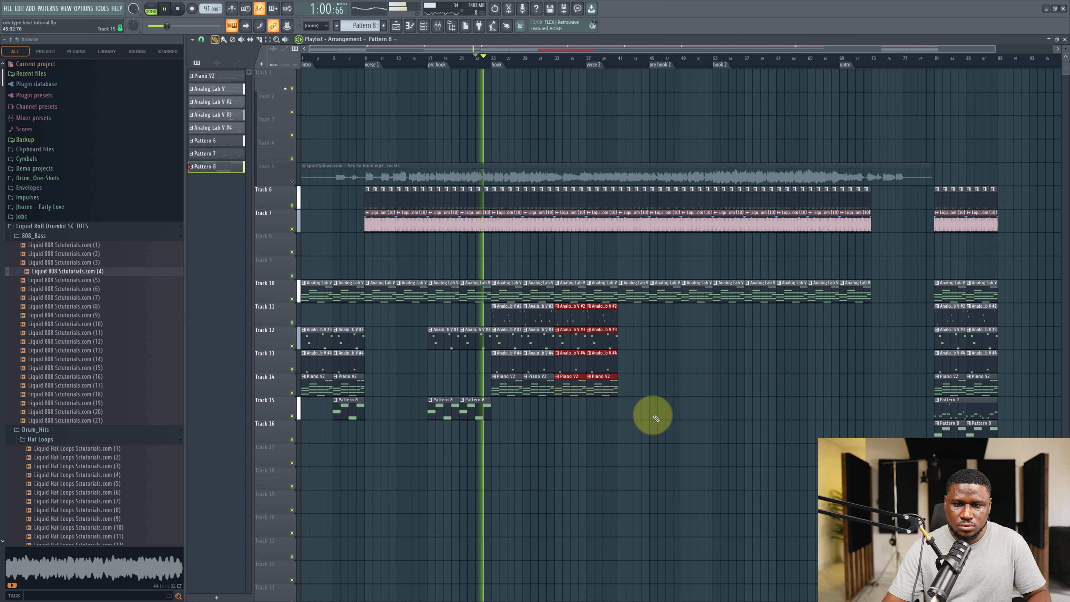
pyautogui.keyDown('ctrl'); pyautogui.click(626, 407); pyautogui.keyUp('ctrl')
pyautogui.rightClick(612, 386)
pyautogui.rightClick(608, 363)
pyautogui.rightClick(602, 318)
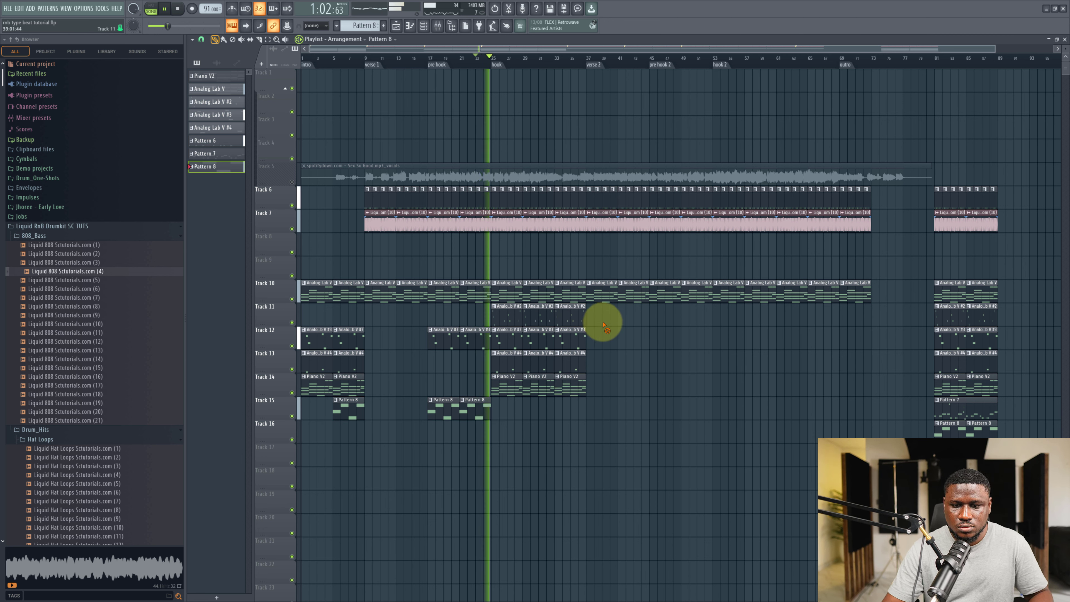
pyautogui.rightClick(594, 337)
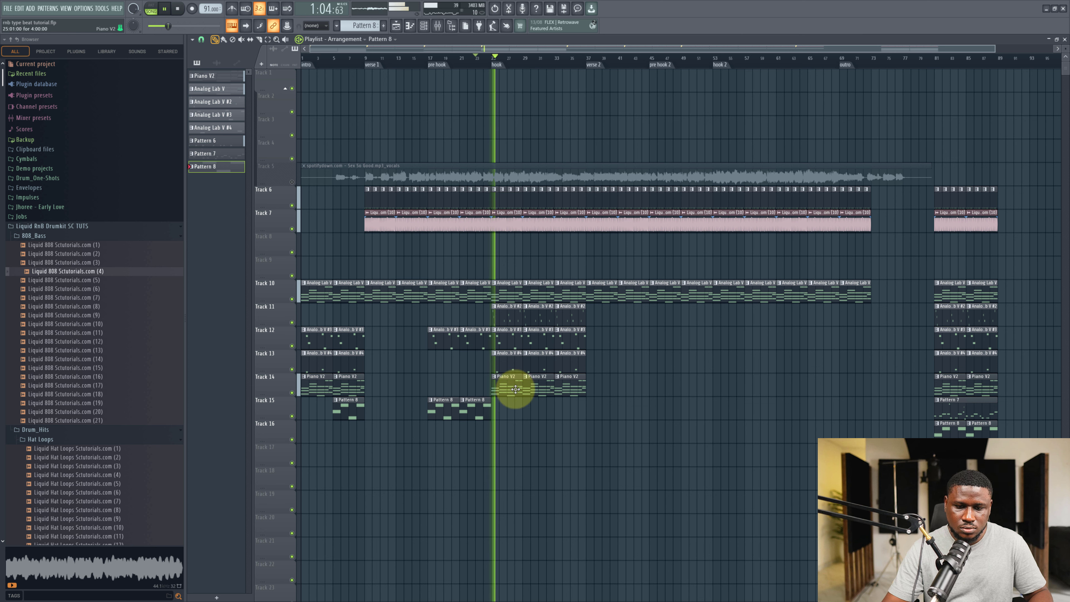
# Copy the hook's keys clips to hook 2 and duplicate the last column once more.
pyautogui.click(505, 319)
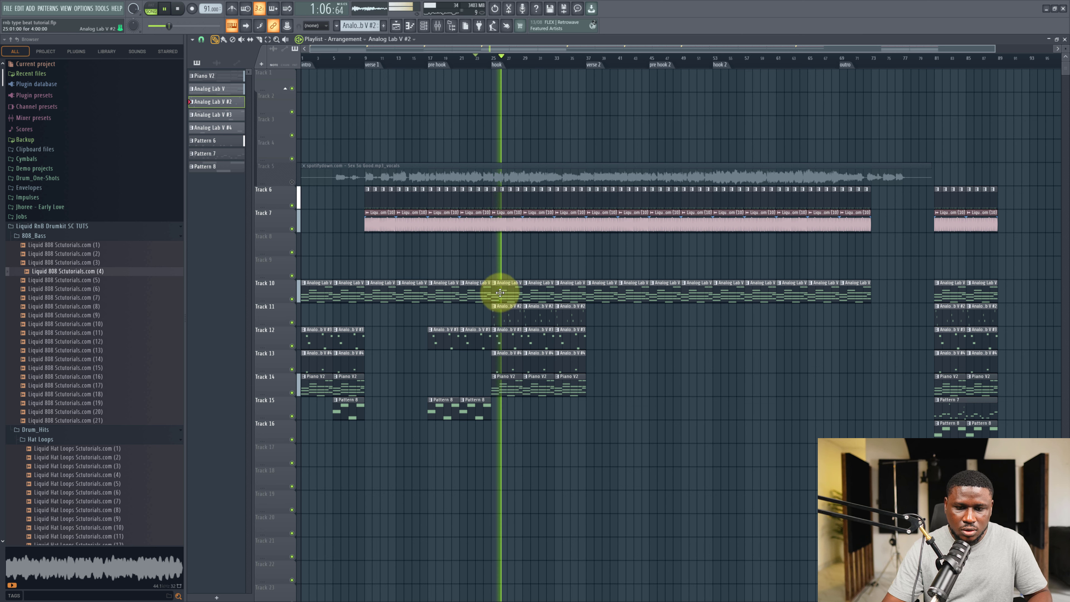
pyautogui.click(424, 25)
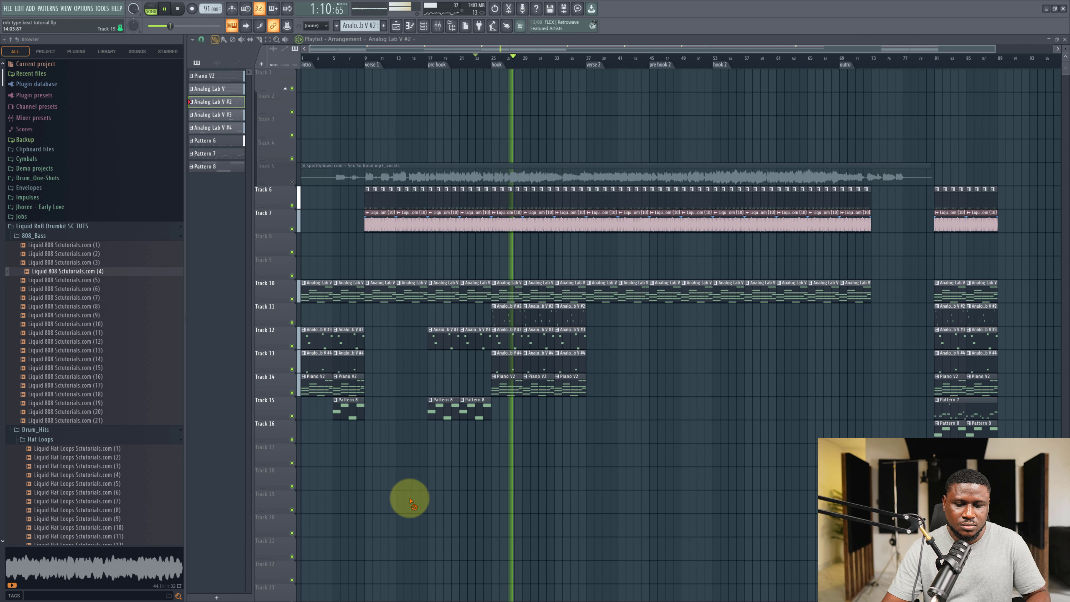
pyautogui.rightClick(409, 498)
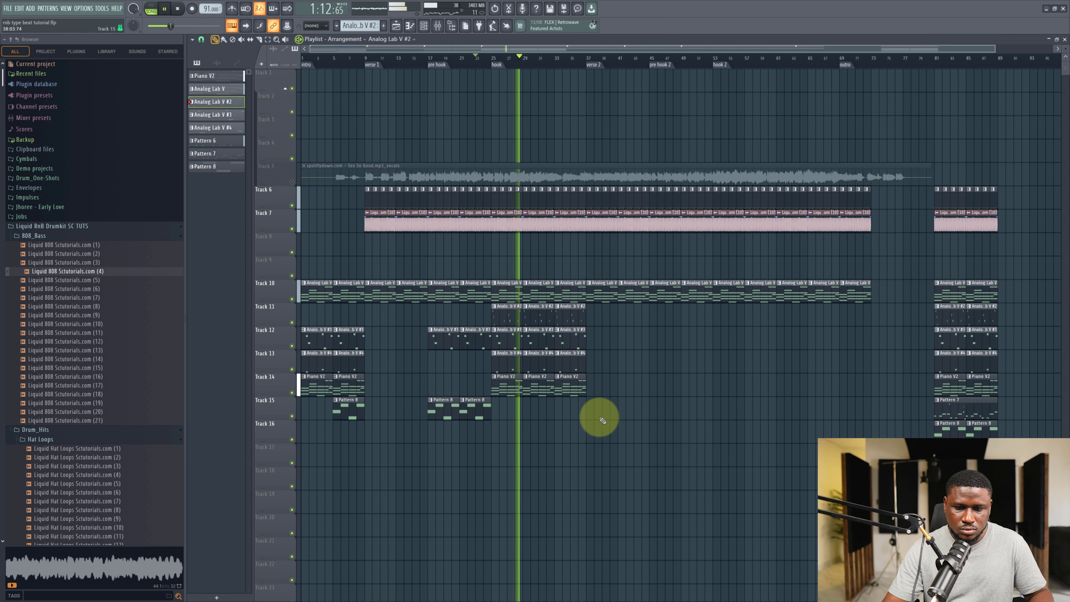
pyautogui.moveTo(597, 419); pyautogui.dragTo(727, 340)
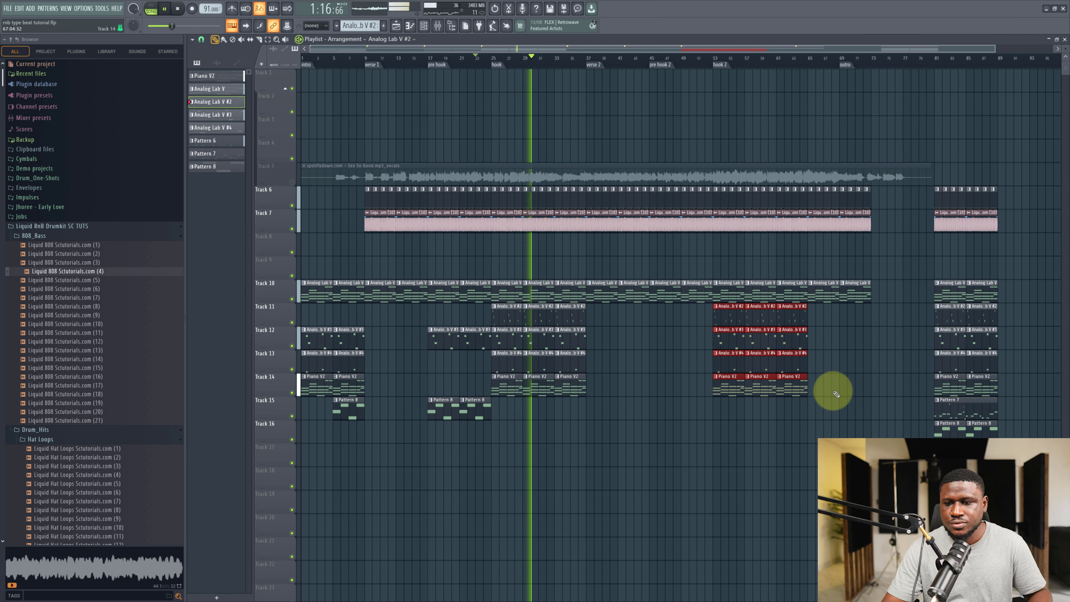
pyautogui.moveTo(837, 419); pyautogui.dragTo(792, 324)
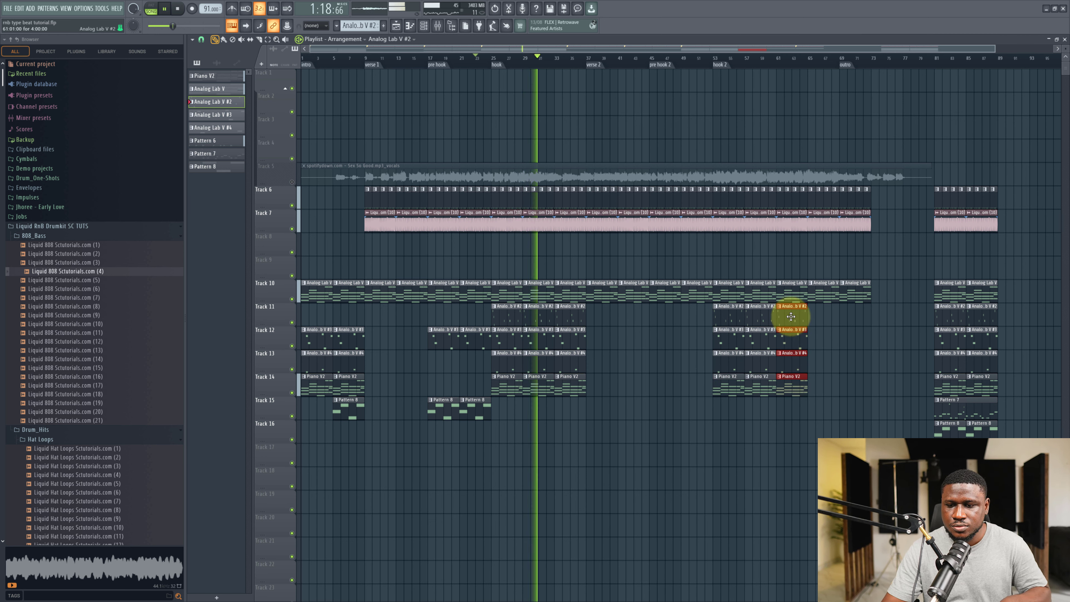
pyautogui.hotkey('ctrl', 'b')
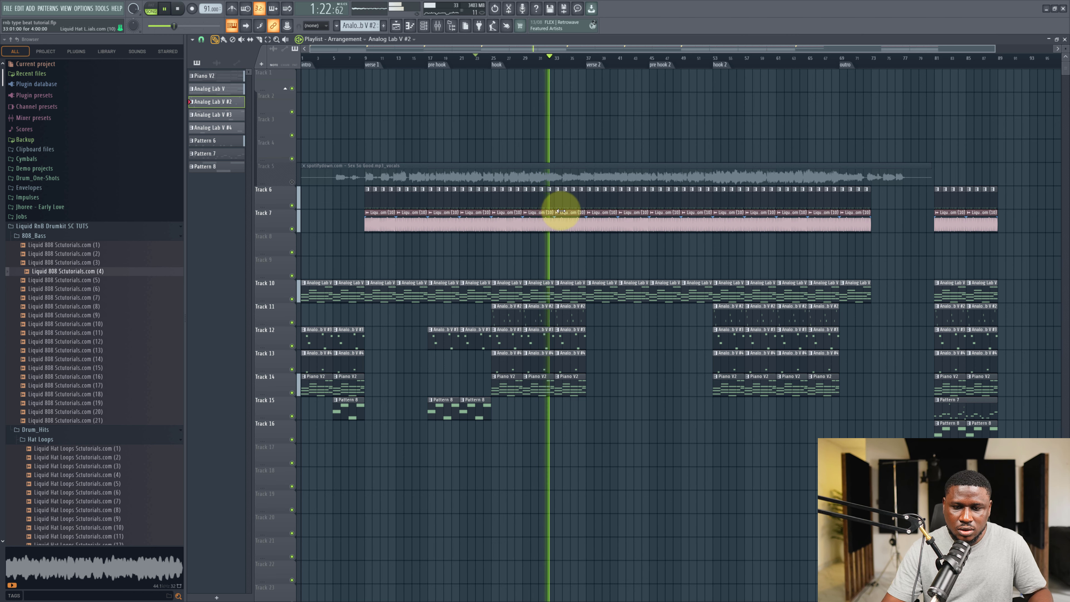
pyautogui.scroll(3, 560, 211)
pyautogui.press('space')
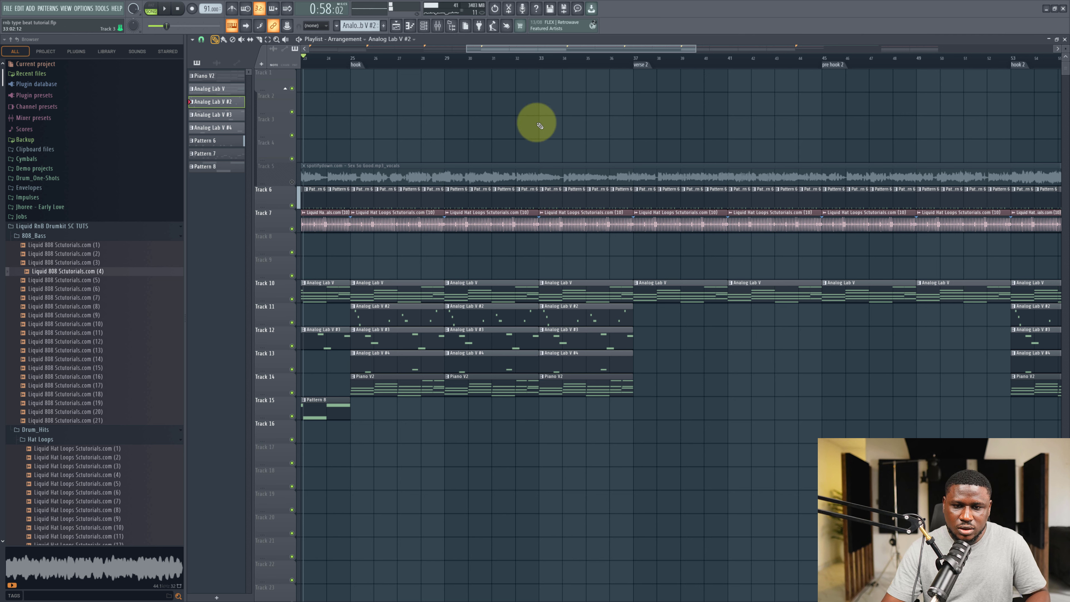
# Insert a new empty track above the hat loop track in the playlist.
pyautogui.click(531, 64)
pyautogui.scroll(2, 553, 189)
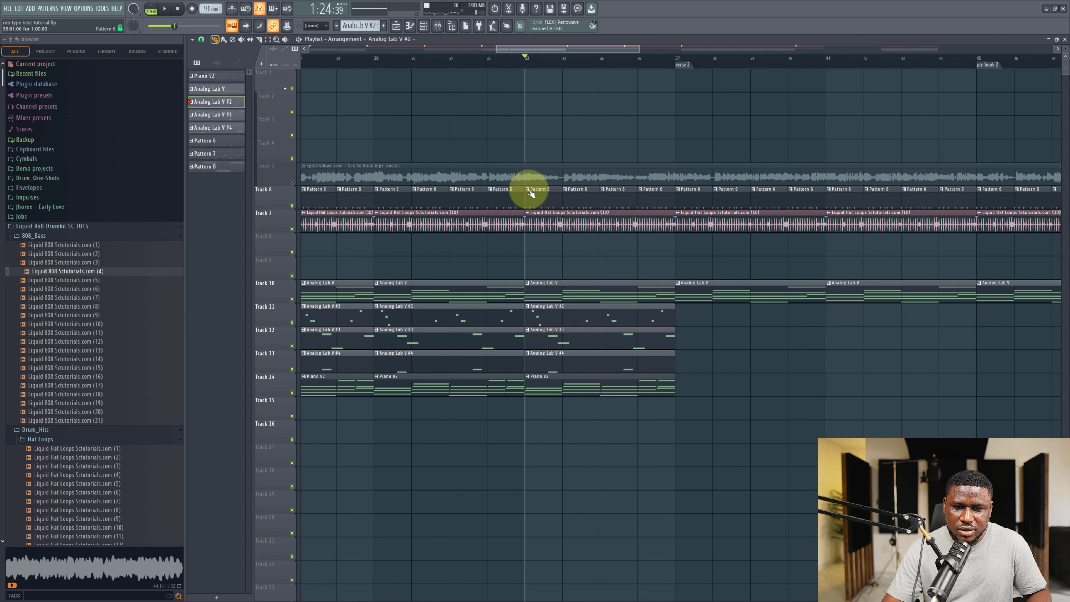
pyautogui.rightClick(277, 213)
pyautogui.click(289, 379)
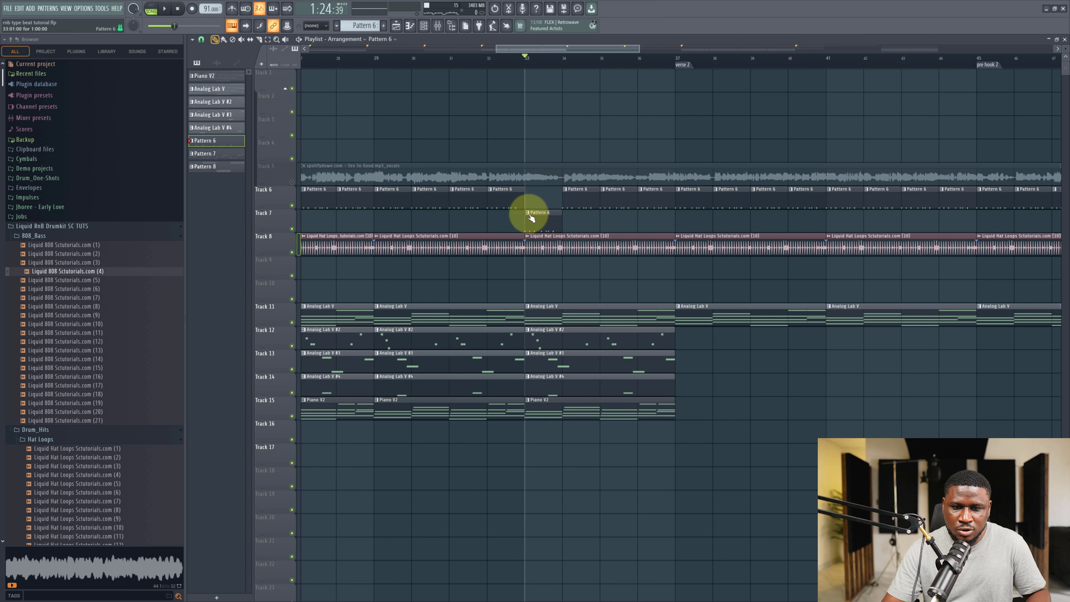
# Place a new Pattern 7 clip on the new track at the hook and delete track 6's Pattern 6 clips across the hook.
pyautogui.click(530, 214)
pyautogui.click(533, 284)
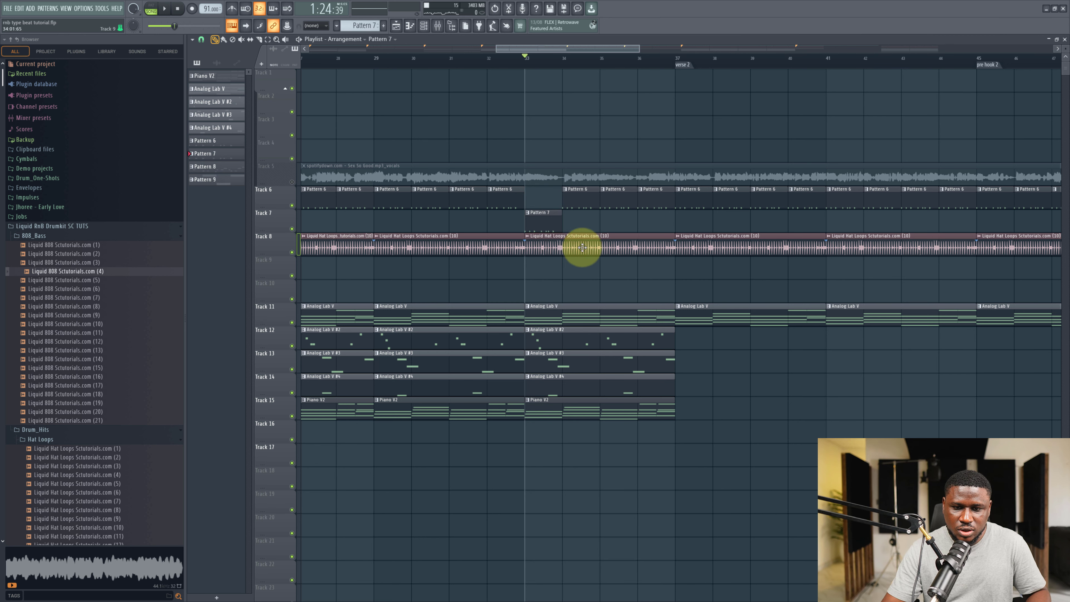
pyautogui.rightClick(584, 200)
pyautogui.rightClick(618, 201)
pyautogui.rightClick(652, 202)
# Move the Pattern 7 clip to the hook start and duplicate it three times across the hook.
pyautogui.moveTo(567, 217); pyautogui.dragTo(529, 220)
pyautogui.hotkey('ctrl', 'b')
pyautogui.hotkey('ctrl', 'b')
pyautogui.hotkey('ctrl', 'b')
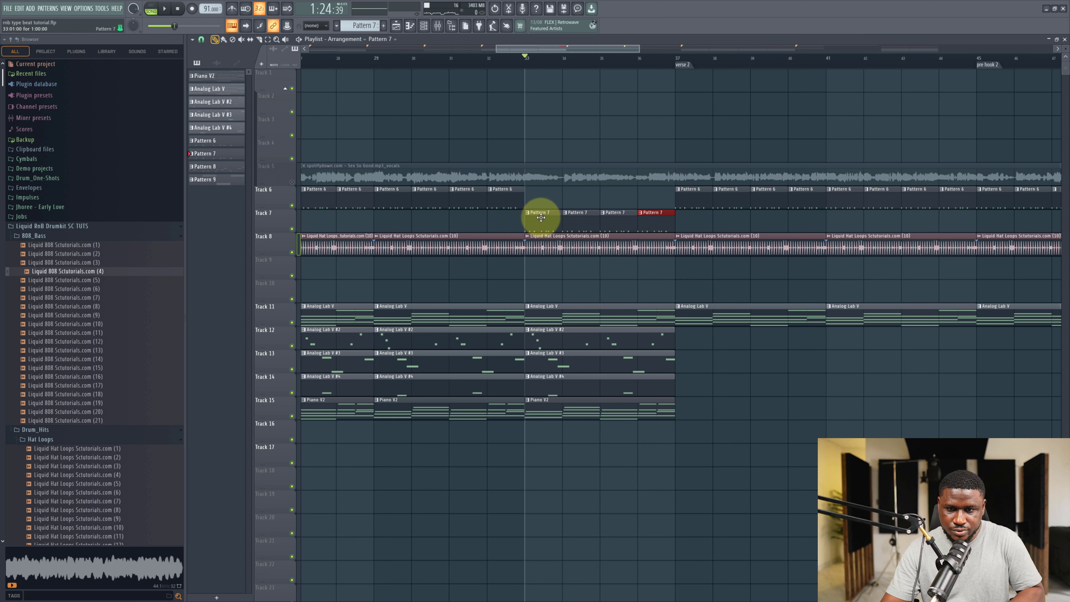
# Open the Channel Rack and edit the Pattern 7 drum steps for the hook.
pyautogui.click(541, 218)
pyautogui.click(430, 25)
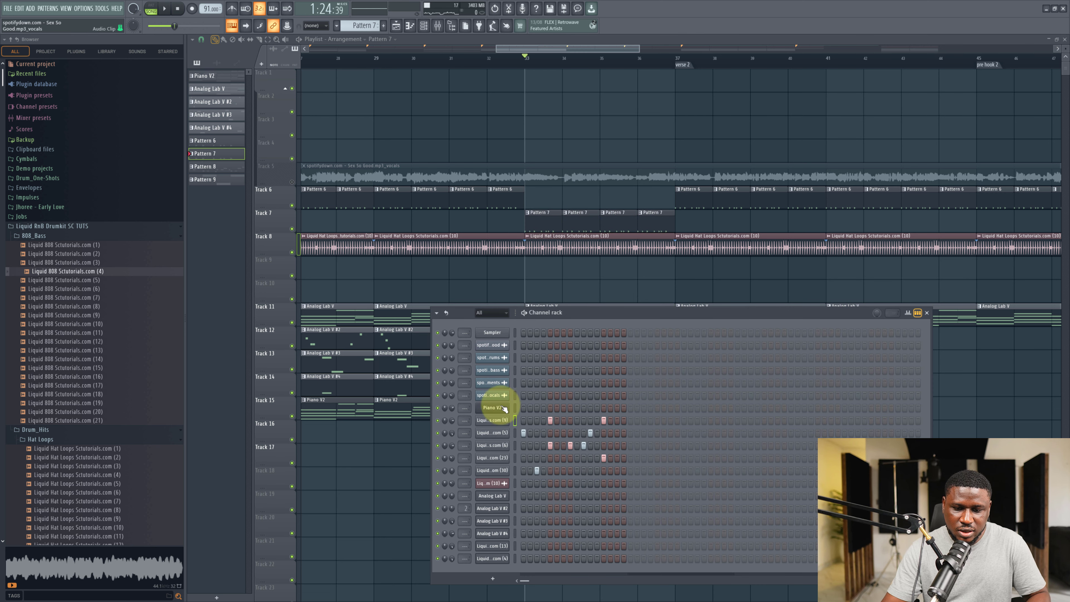
pyautogui.rightClick(492, 421)
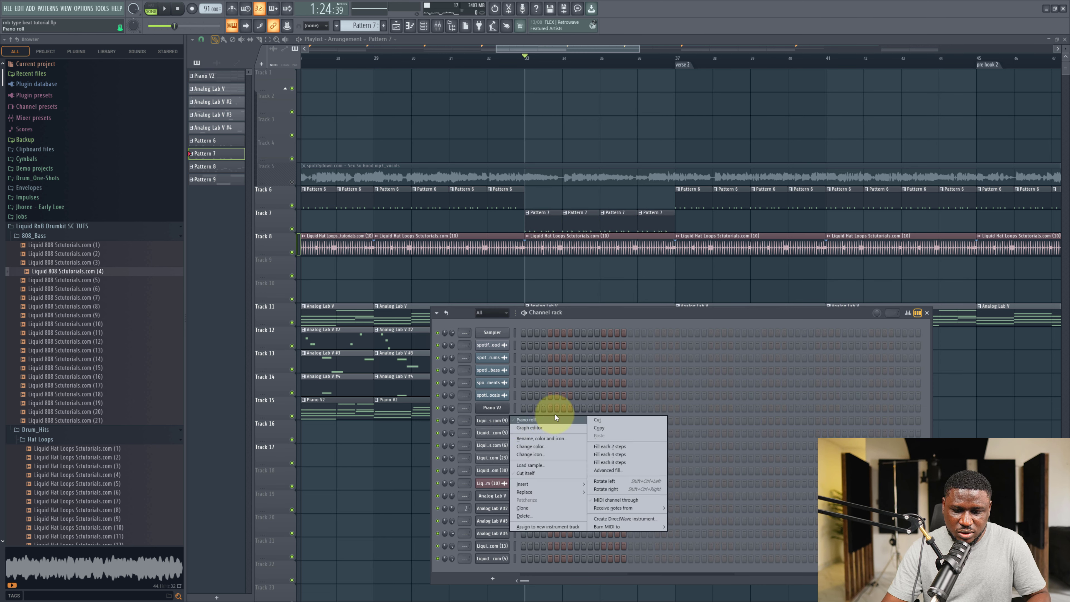
pyautogui.click(501, 420)
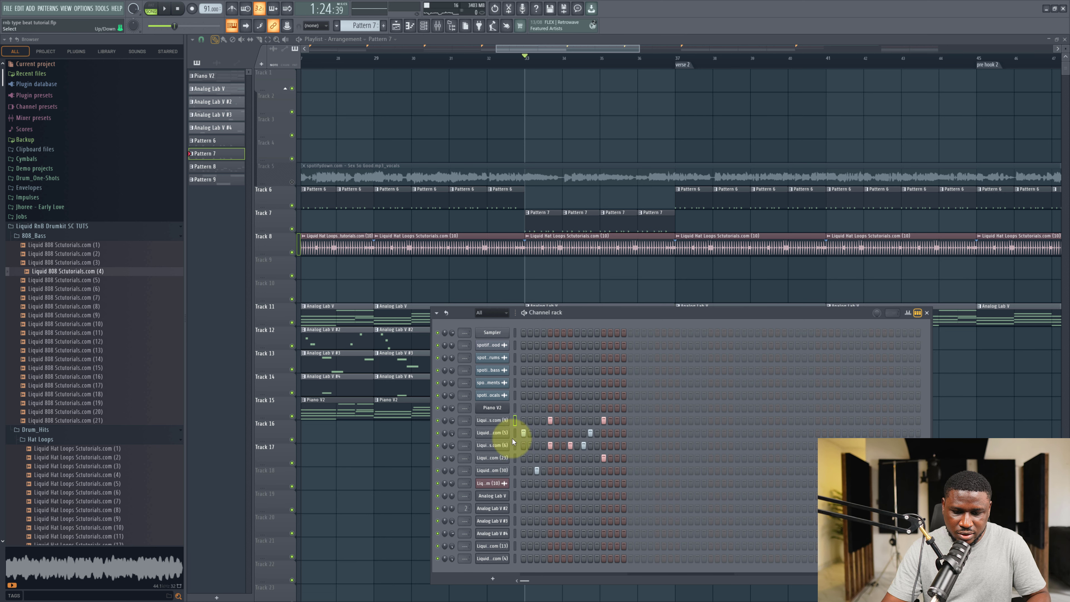
pyautogui.rightClick(494, 435)
pyautogui.click(592, 433)
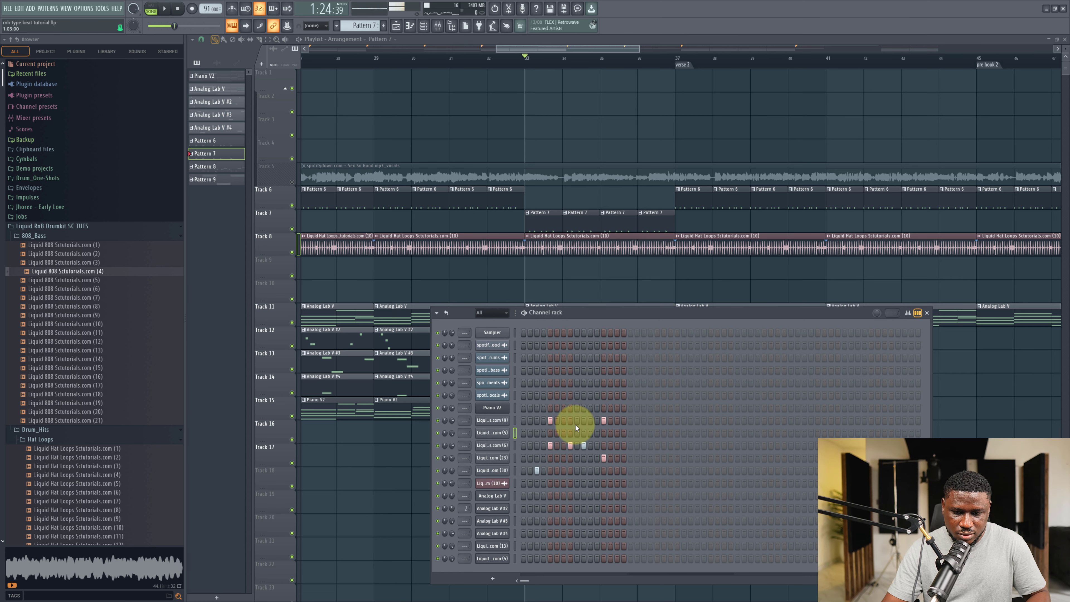
# Play the arrangement from before the hook to audition the new drum pattern.
pyautogui.press('space')
pyautogui.press('F6')
pyautogui.click(489, 54)
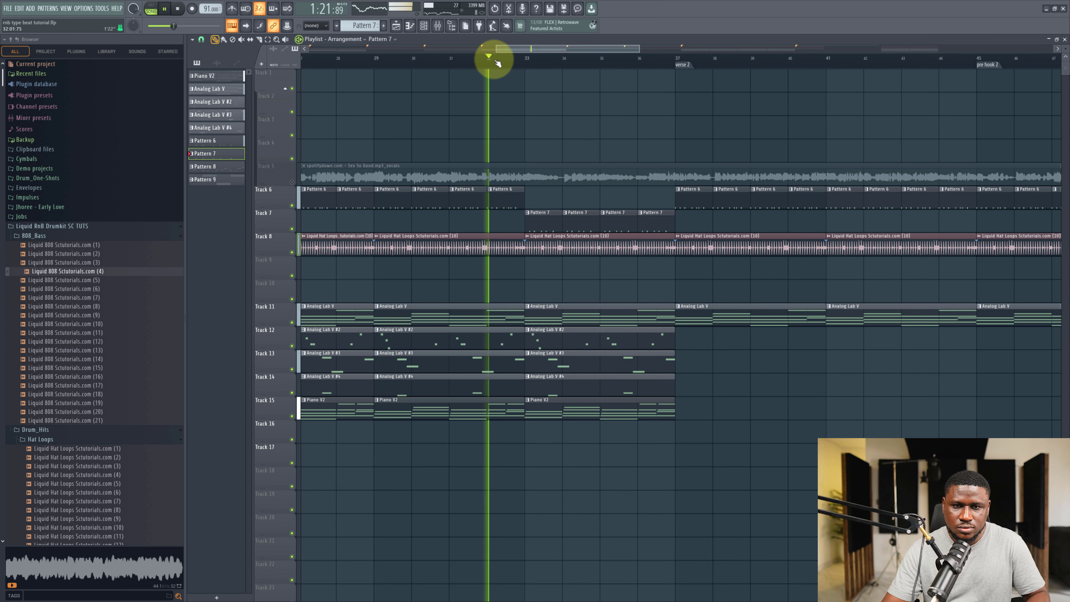
pyautogui.scroll(-2, 585, 375)
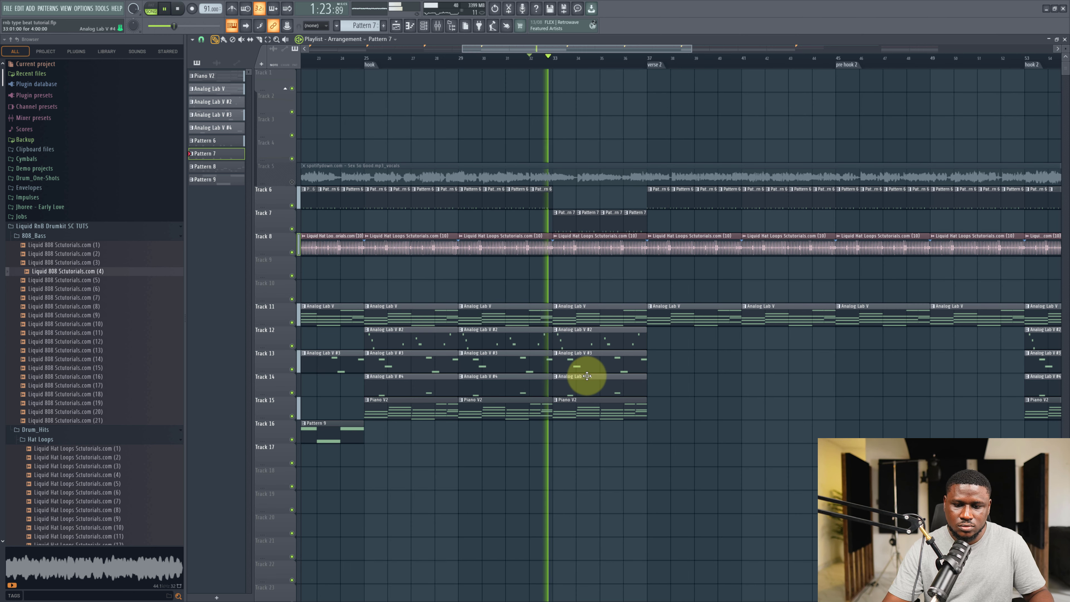
pyautogui.scroll(-3, 575, 354)
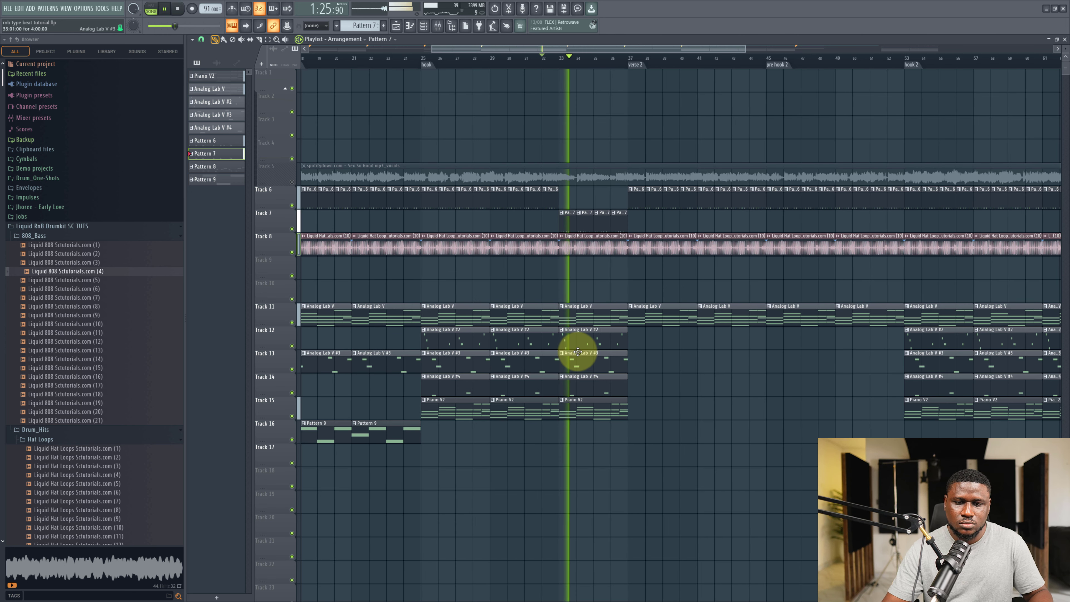
pyautogui.scroll(-3, 578, 352)
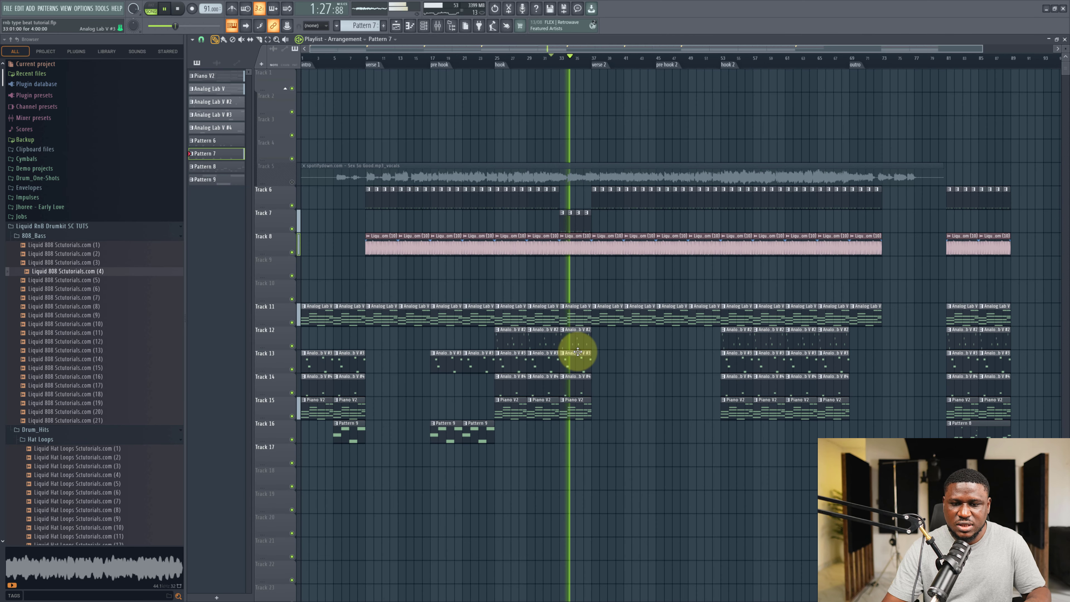
pyautogui.scroll(-1, 579, 359)
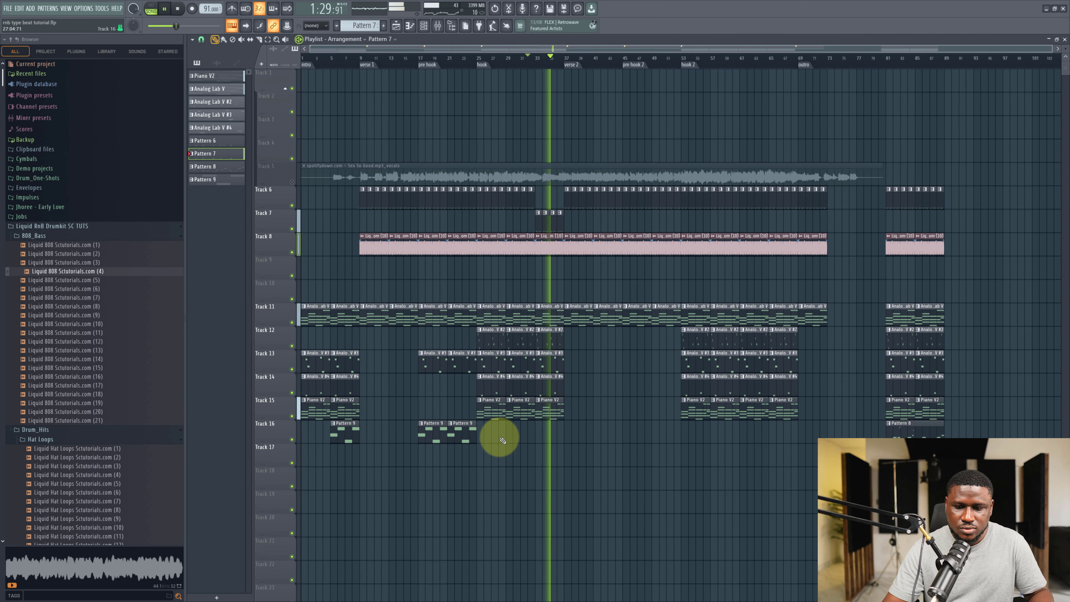
# Copy the Pattern 9 clips from the pre hook to pre hook 2 on track 16.
pyautogui.moveTo(498, 431); pyautogui.dragTo(634, 439)
pyautogui.click(599, 449)
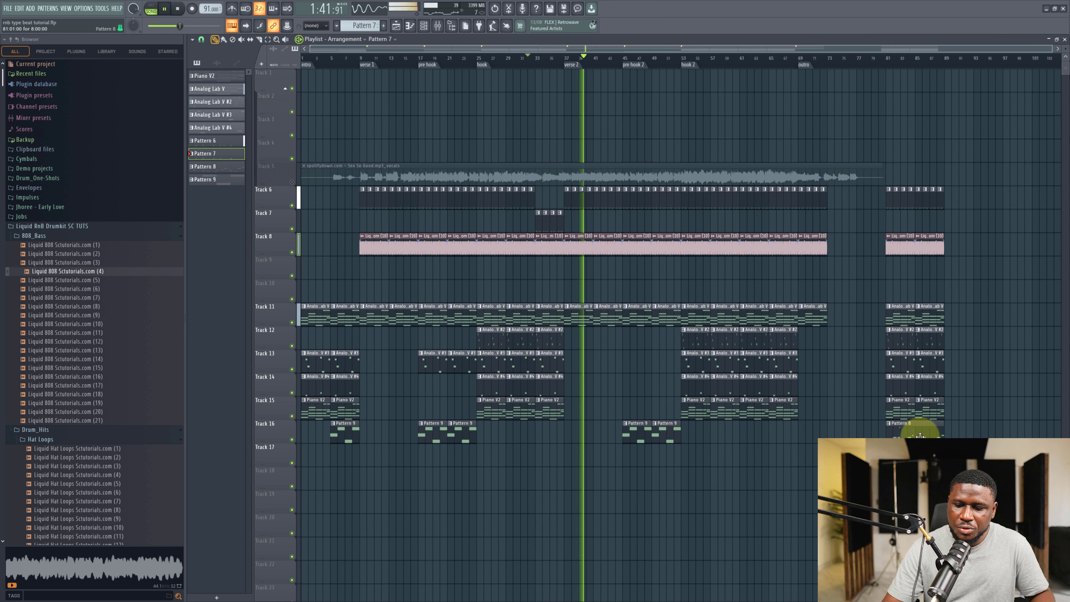
# Copy the Pattern 8 clip from the end to the start of the hook on track 16.
pyautogui.moveTo(918, 435); pyautogui.dragTo(510, 440)
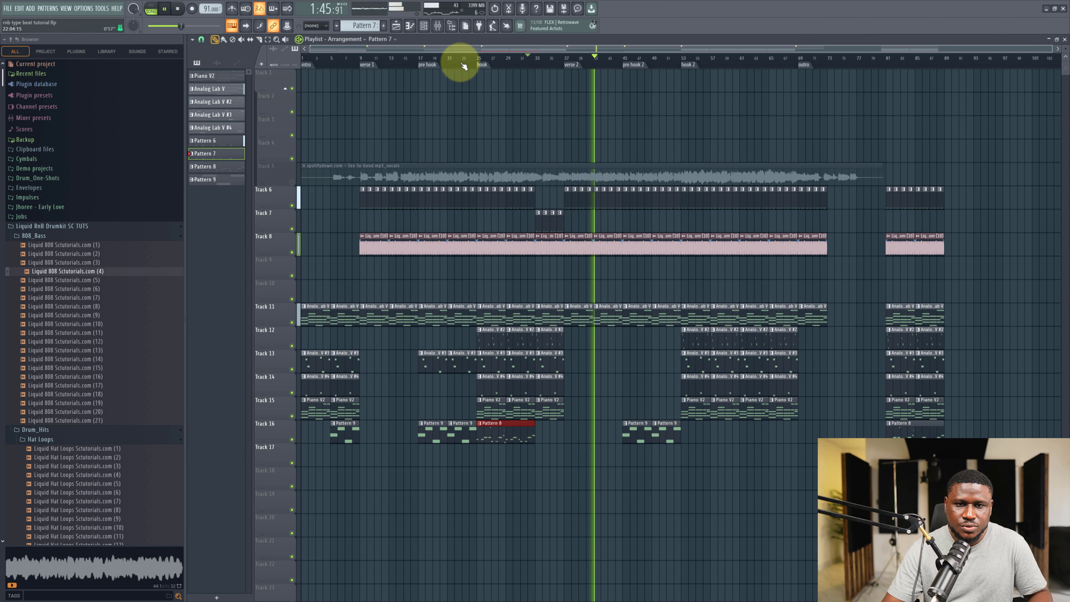
pyautogui.click(472, 66)
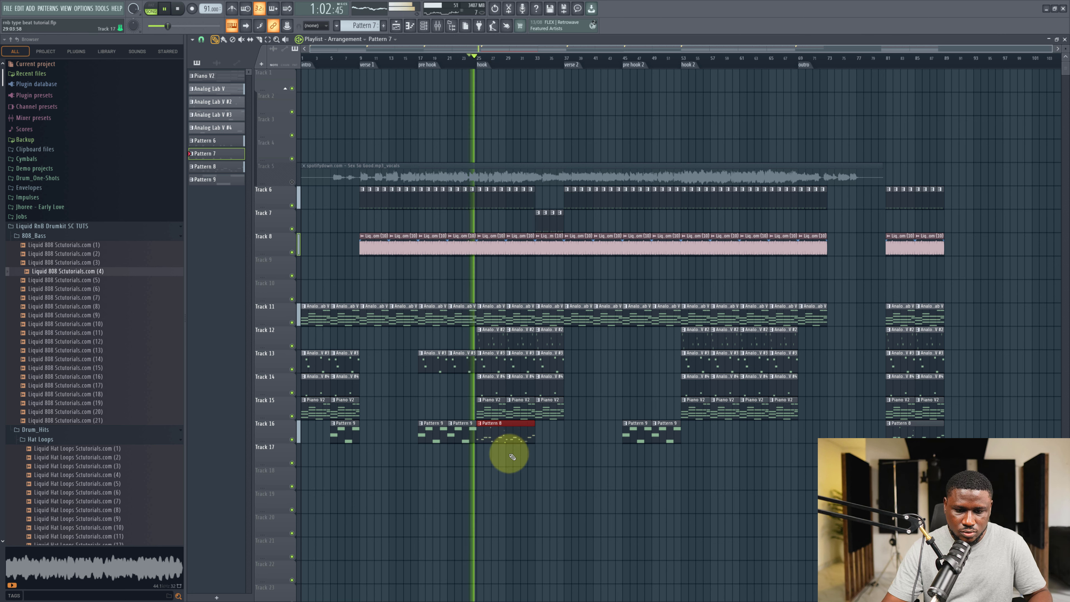
# Select all Pattern 9 clips and move them down to track 17.
pyautogui.keyDown('ctrl'); pyautogui.click(504, 466); pyautogui.keyUp('ctrl')
pyautogui.moveTo(495, 438); pyautogui.dragTo(492, 457)
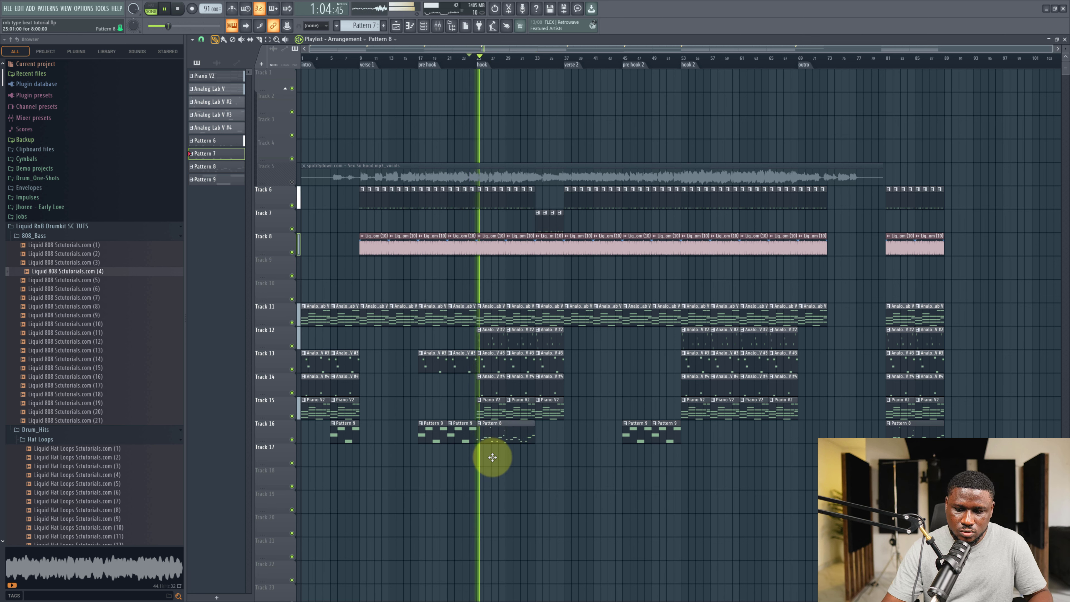
pyautogui.moveTo(669, 433); pyautogui.dragTo(650, 440)
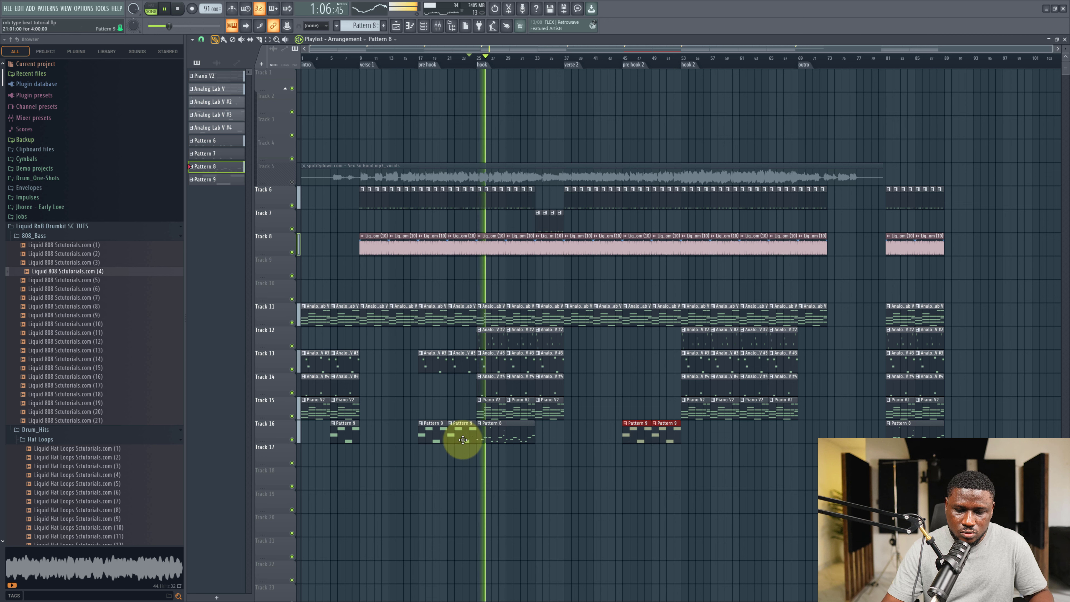
pyautogui.moveTo(463, 440); pyautogui.dragTo(420, 441)
pyautogui.hotkey('shift', 'Down')
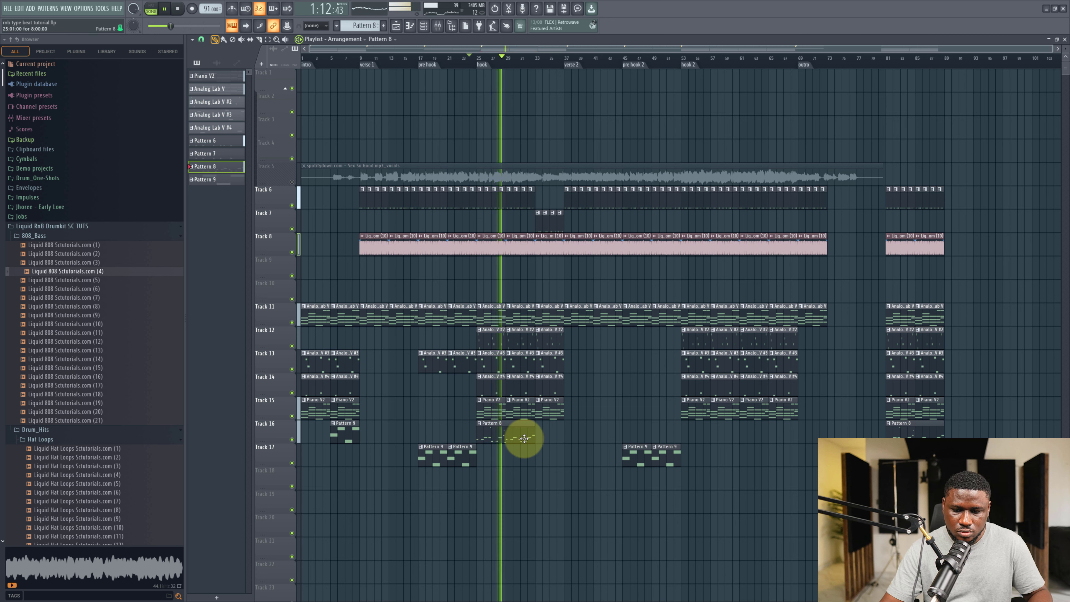
# Copy the Pattern 8 clip to hook 2, then duplicate the hook's Pattern 8 clip and shorten the copy.
pyautogui.moveTo(510, 437); pyautogui.dragTo(720, 436)
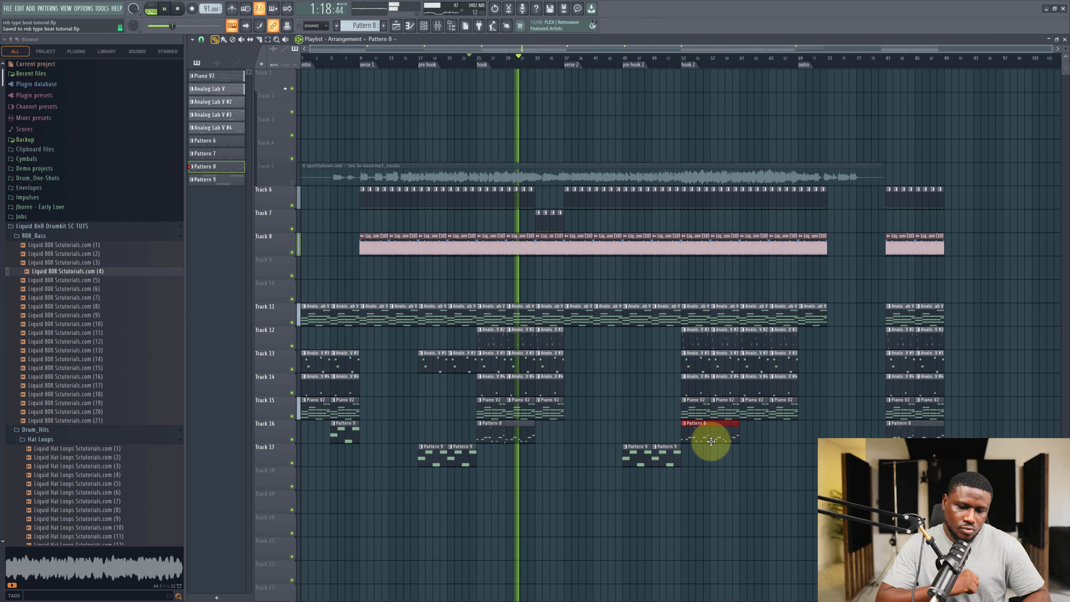
pyautogui.scroll(1, 711, 441)
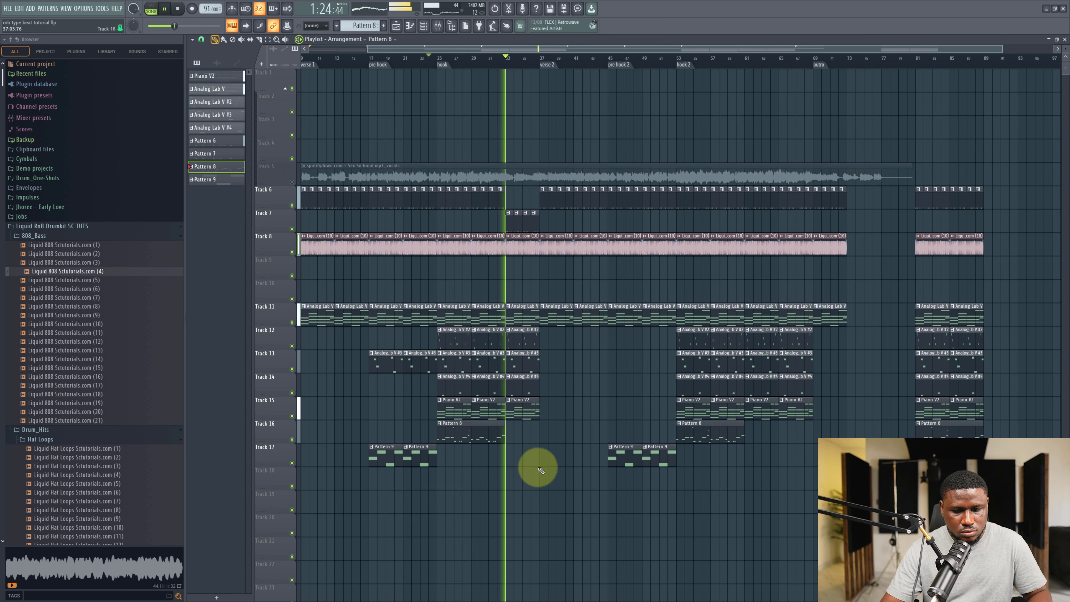
pyautogui.click(486, 426)
pyautogui.hotkey('ctrl', 'b')
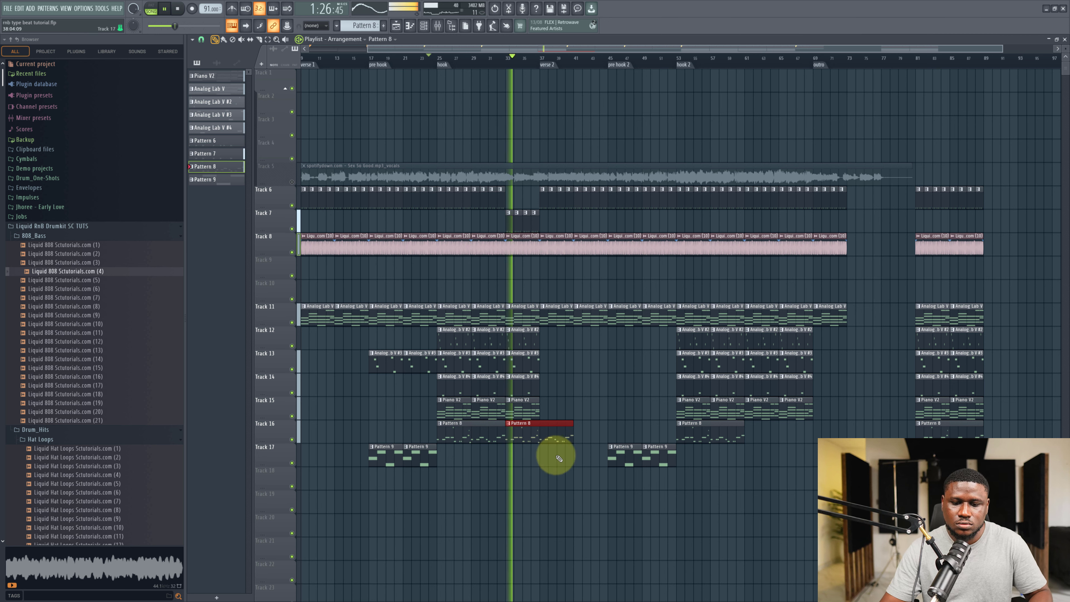
pyautogui.moveTo(571, 439); pyautogui.dragTo(537, 440)
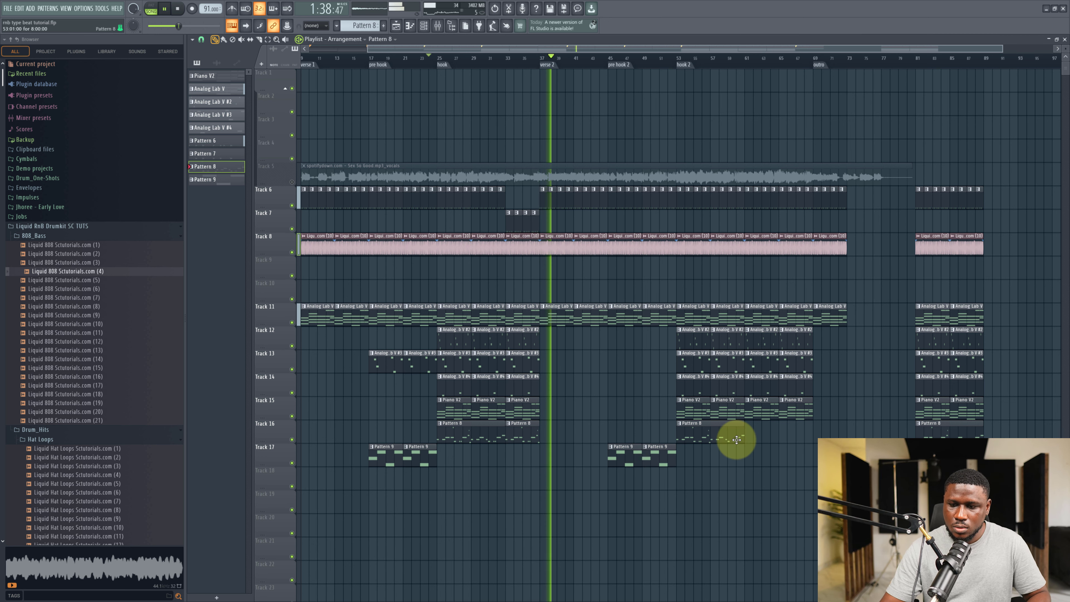
# Select the last clip column on the drum, hat and keys tracks before the outro and duplicate it to extend the section.
pyautogui.moveTo(853, 349); pyautogui.dragTo(817, 184)
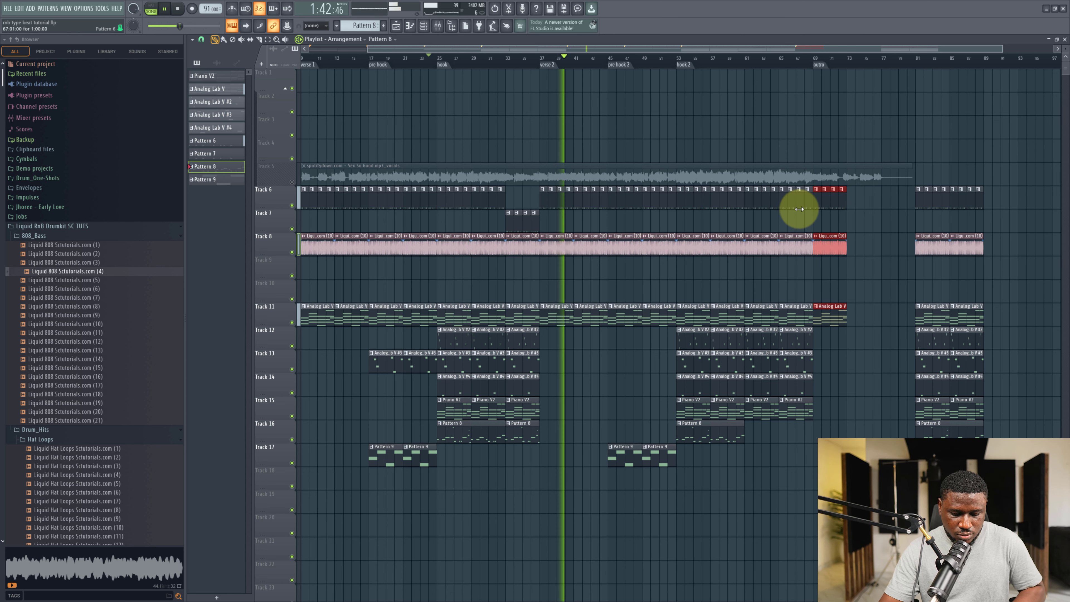
pyautogui.hotkey('ctrl', 'b')
pyautogui.hotkey('ctrl', 'b')
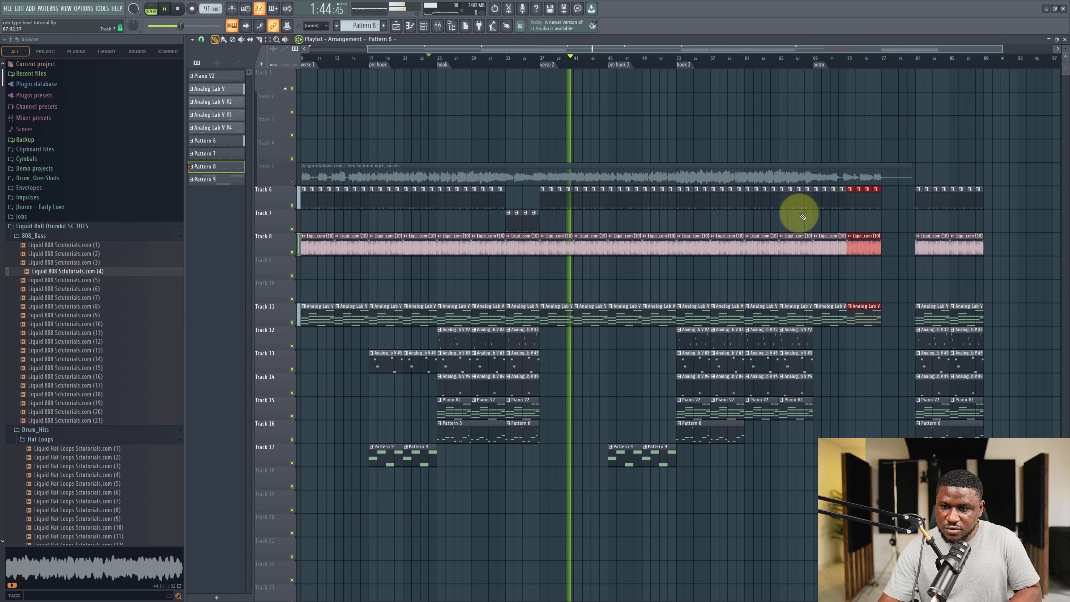
pyautogui.moveTo(822, 327); pyautogui.dragTo(758, 416)
pyautogui.hotkey('ctrl', 'b')
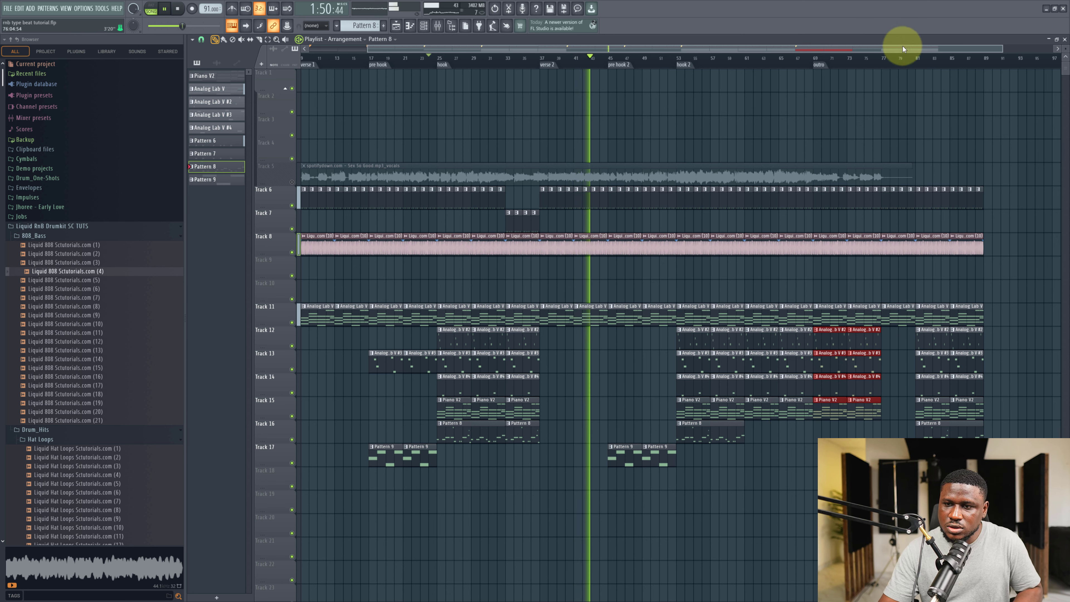
# Add an end marker after the extended section and shift the outro marker slightly earlier.
pyautogui.click(884, 67)
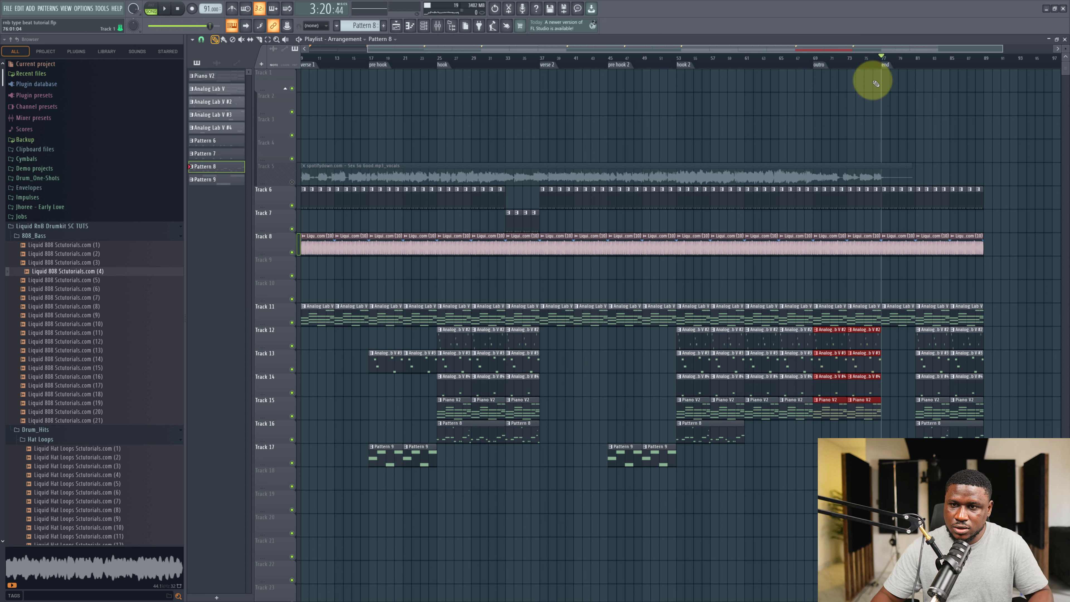
pyautogui.moveTo(815, 63); pyautogui.dragTo(800, 65)
pyautogui.click(866, 344)
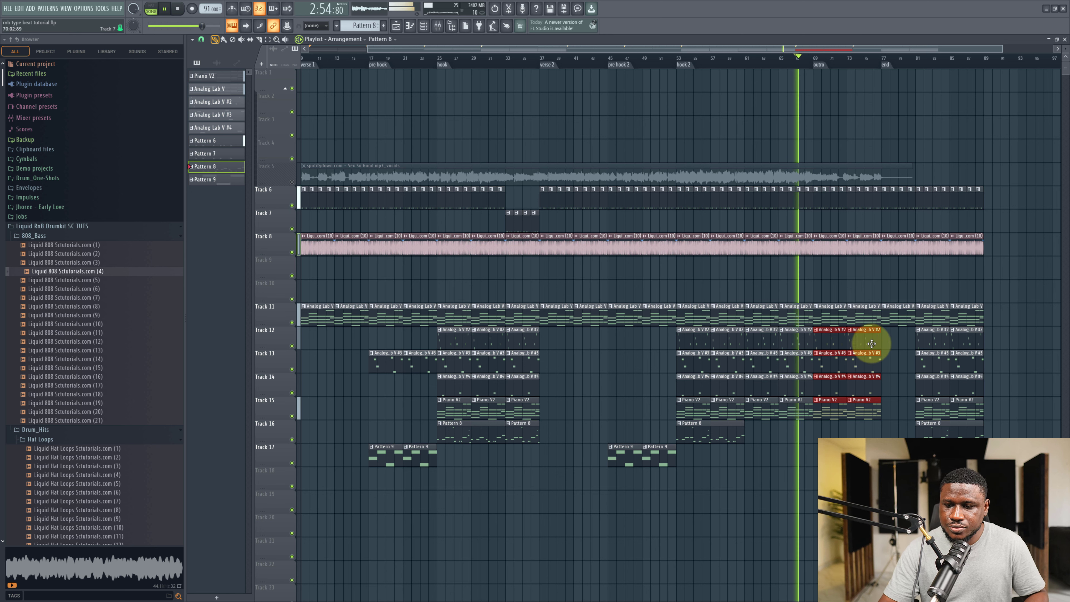
# Paint a Pattern 7 clip on track 7 at the outro and duplicate it seven times.
pyautogui.click(512, 218)
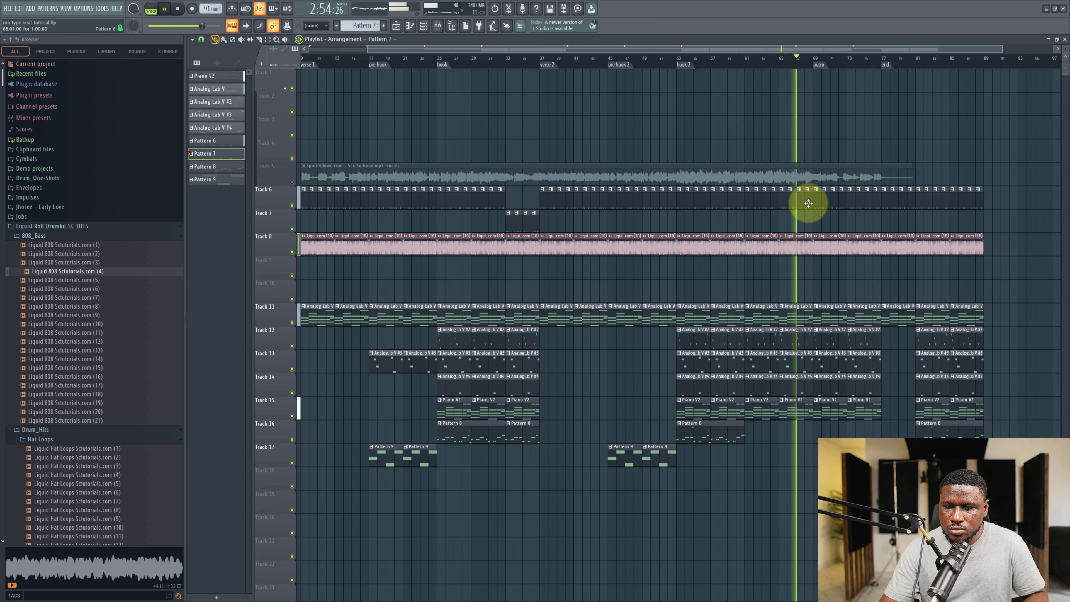
pyautogui.scroll(3, 813, 221)
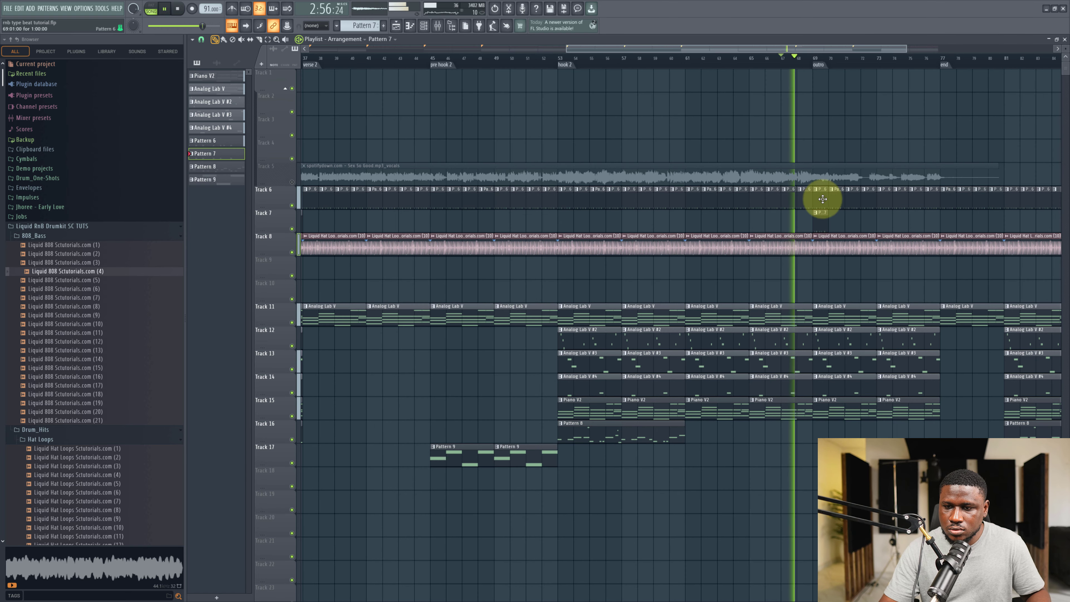
pyautogui.moveTo(856, 200); pyautogui.dragTo(824, 211)
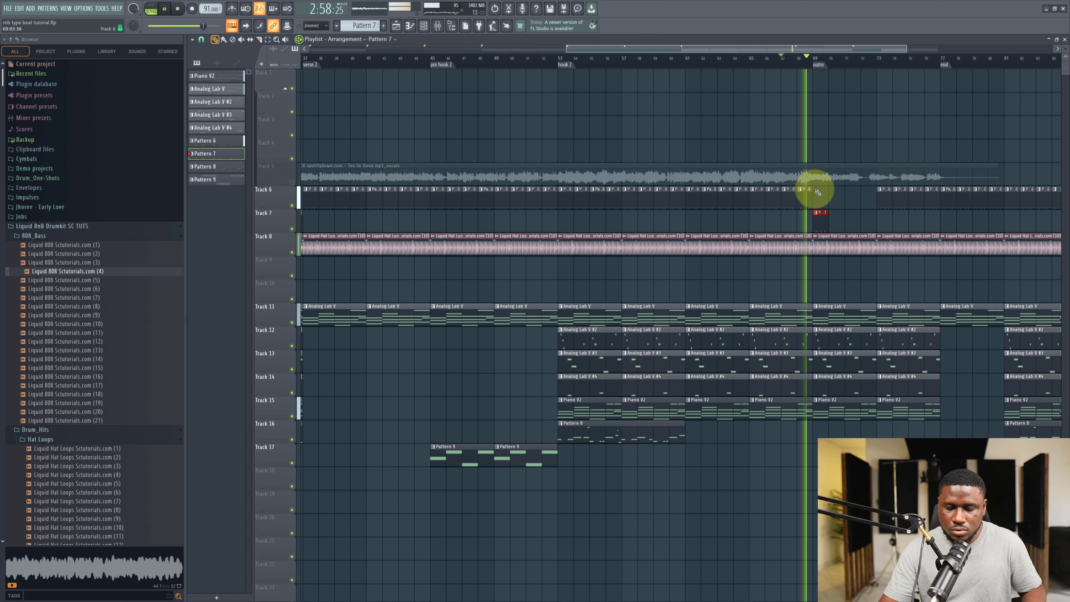
pyautogui.hotkey('ctrl', 'b')
pyautogui.hotkey('ctrl', 'b')
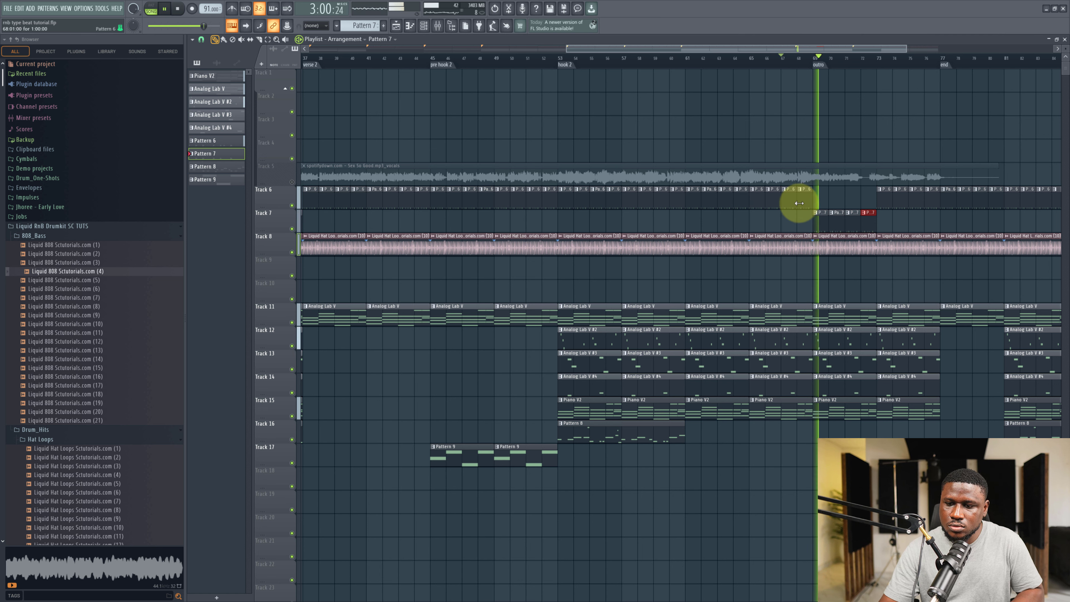
pyautogui.hotkey('ctrl', 'b')
pyautogui.hotkey('ctrl', 'b')
pyautogui.hotkey('ctrl', 'b')
pyautogui.hotkey('ctrl', 'b')
pyautogui.hotkey('ctrl', 'b')
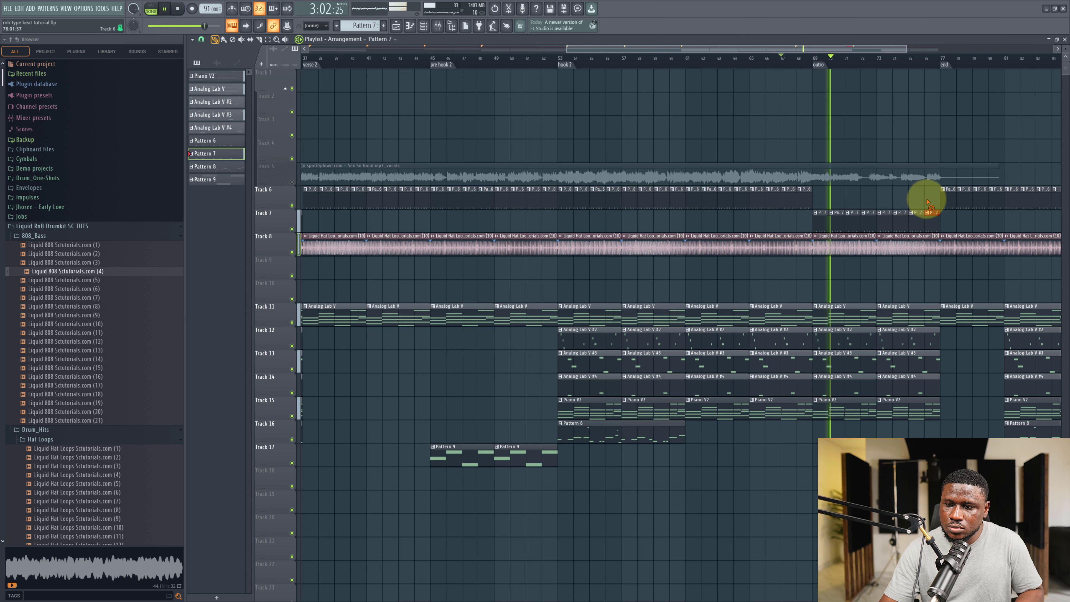
# Select Pattern 9 and place a Pattern 9 clip on track 17 at the start of the outro.
pyautogui.scroll(-2, 672, 398)
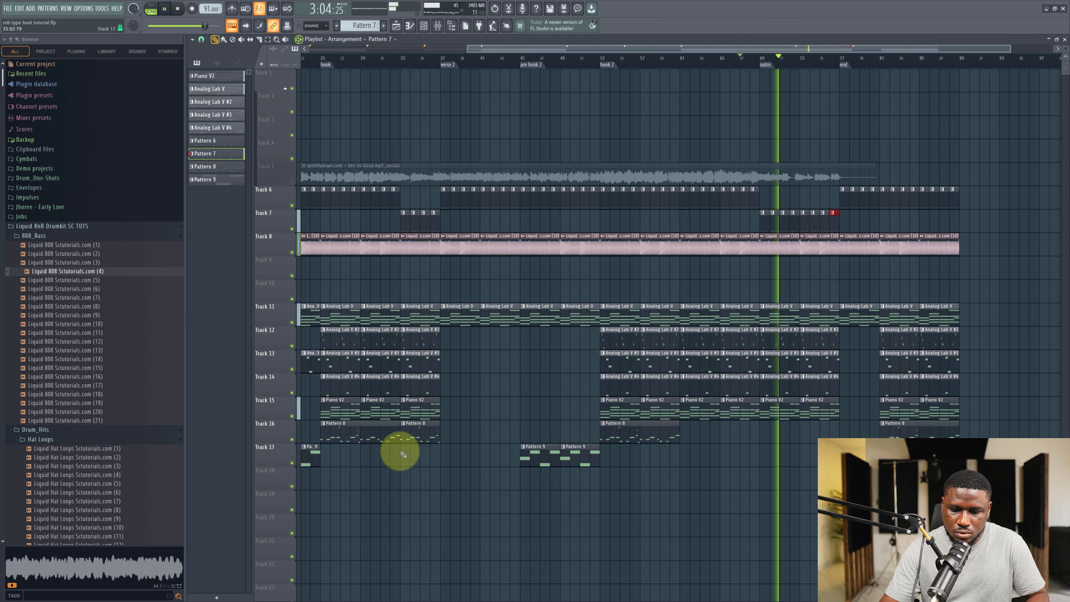
pyautogui.click(377, 436)
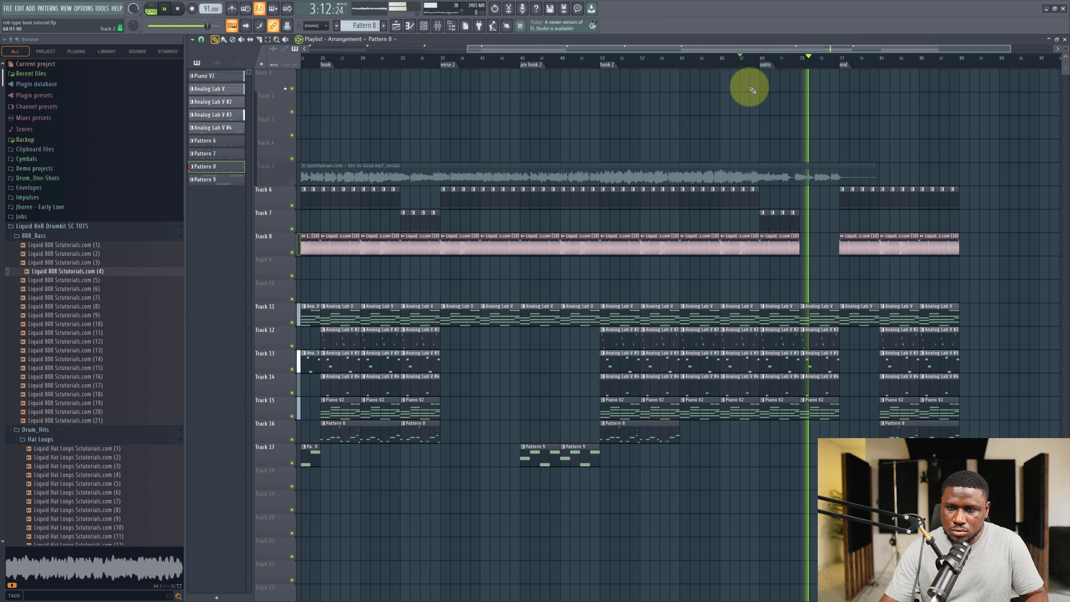
pyautogui.click(751, 61)
pyautogui.click(569, 455)
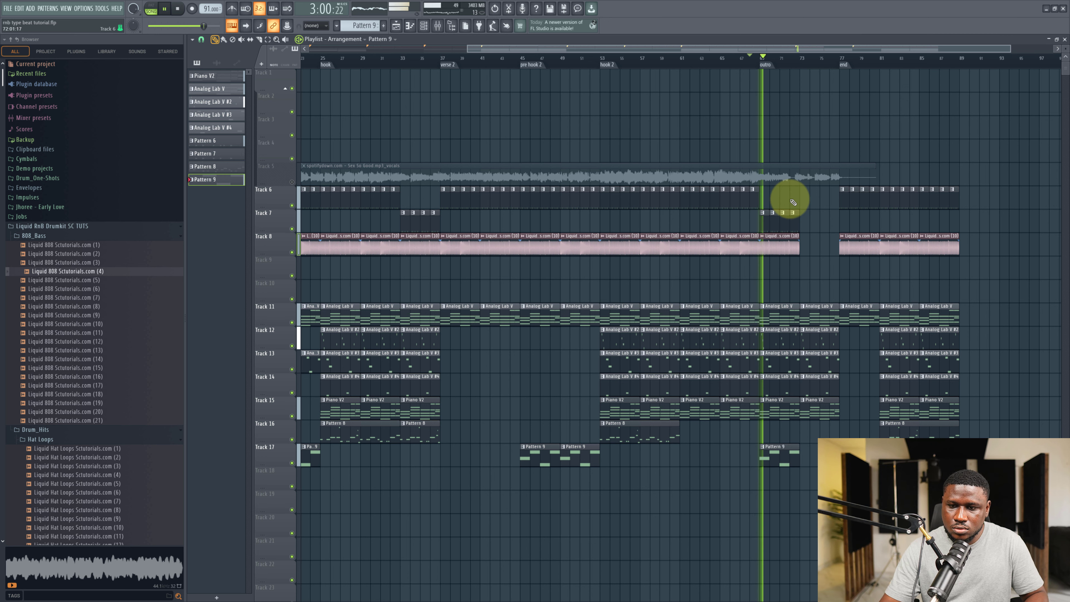
# Remove the Pattern 7 clip from track 7 and the last hi-hat loop clip from track 8 in the outro.
pyautogui.rightClick(763, 221)
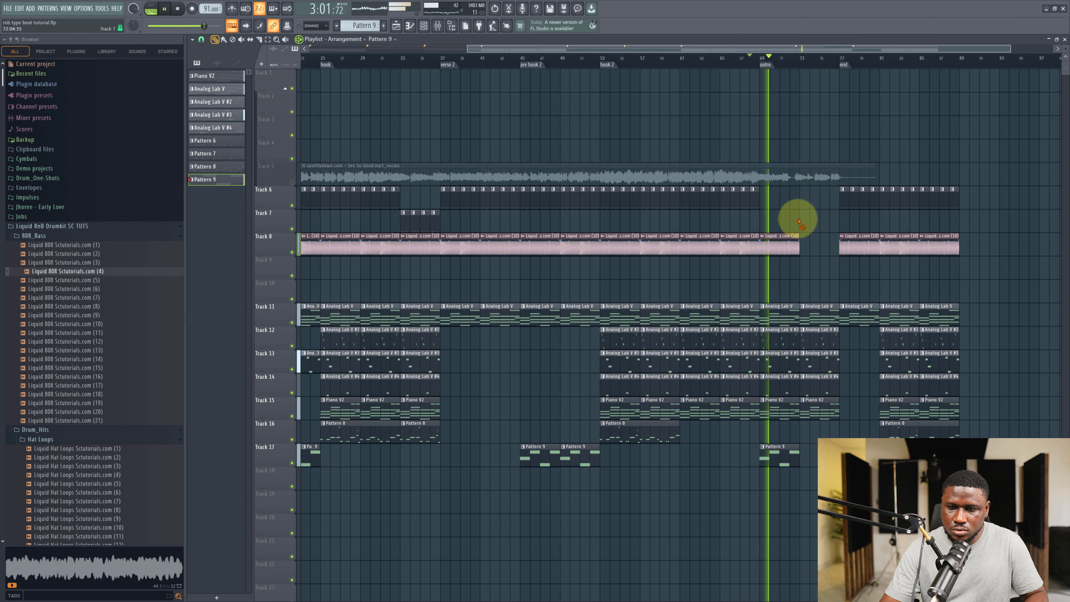
pyautogui.rightClick(798, 247)
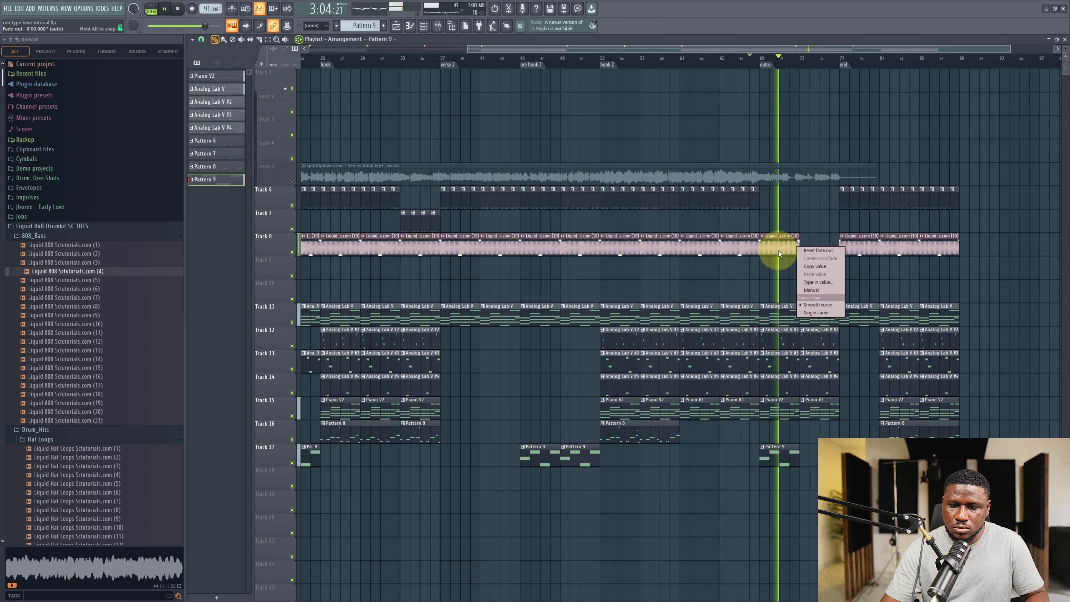
pyautogui.click(779, 268)
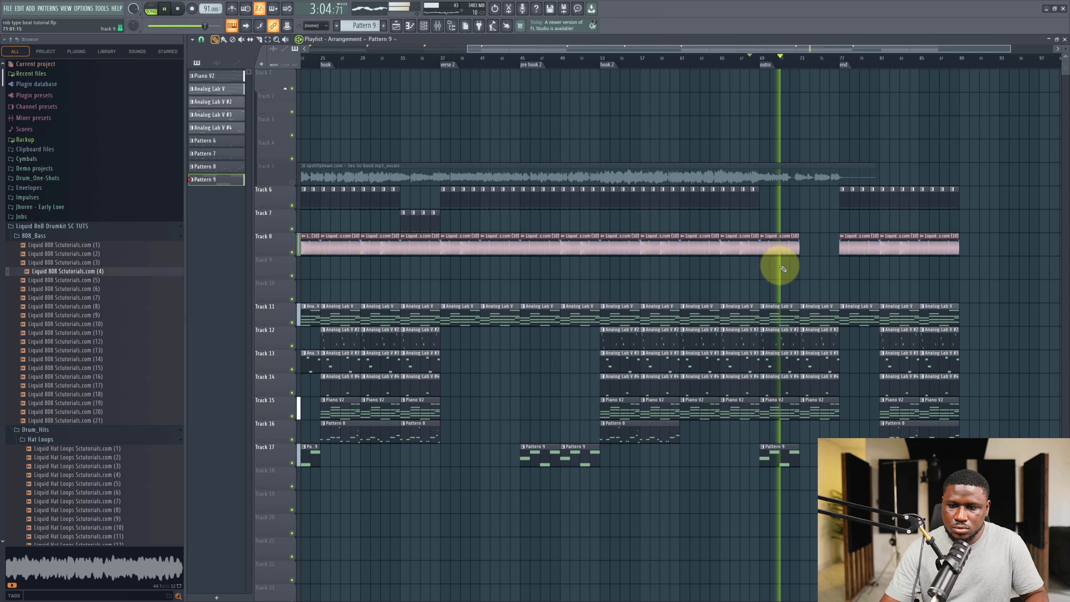
pyautogui.rightClick(774, 249)
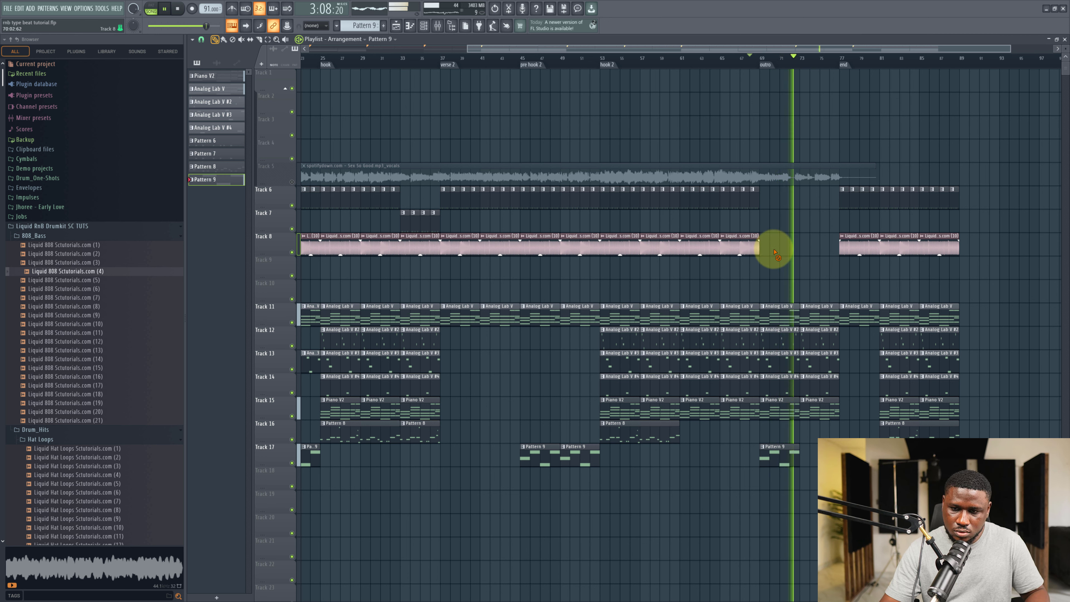
# Add another Pattern 9 clip on track 17 and delete every clip extending past the end marker, including the leftover track 6 clip.
pyautogui.click(782, 471)
pyautogui.moveTo(853, 186); pyautogui.dragTo(1035, 480)
pyautogui.press('Delete')
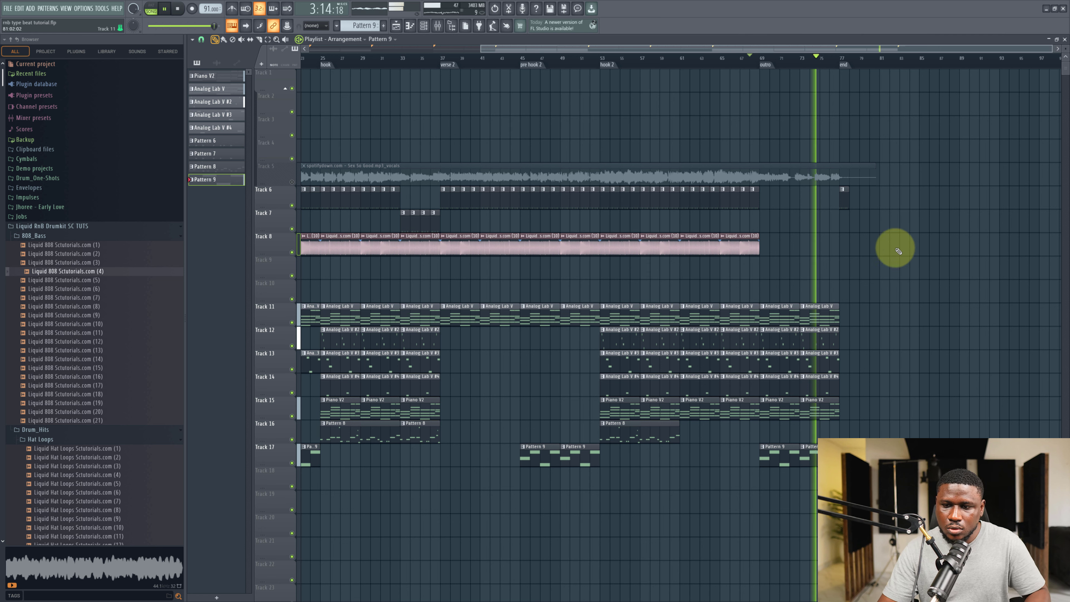
pyautogui.rightClick(842, 195)
# Zoom out and play the whole arrangement from the beginning.
pyautogui.scroll(-3, 735, 295)
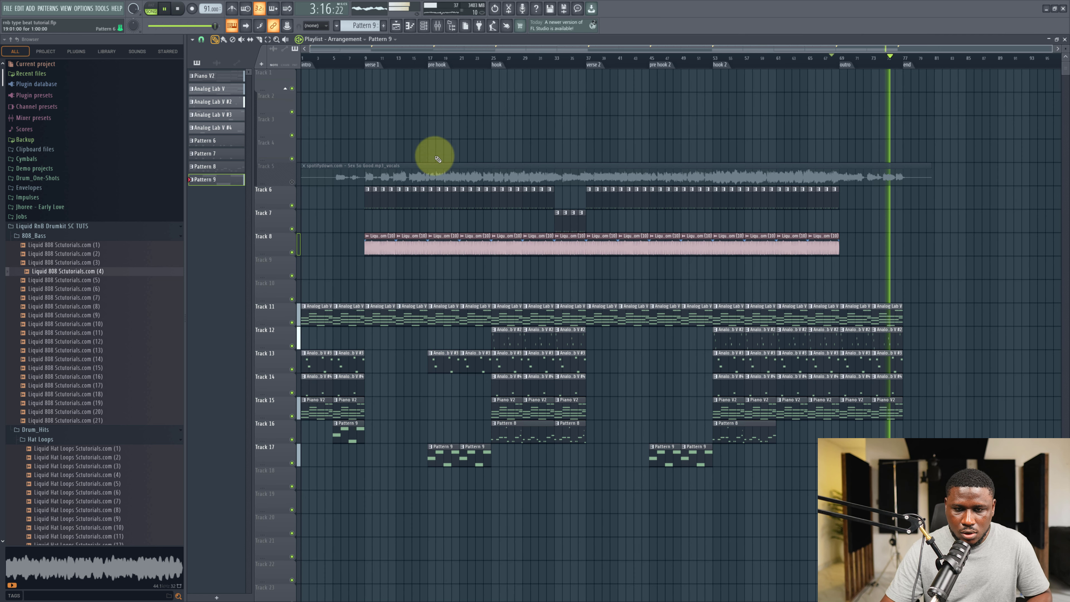
pyautogui.press('space')
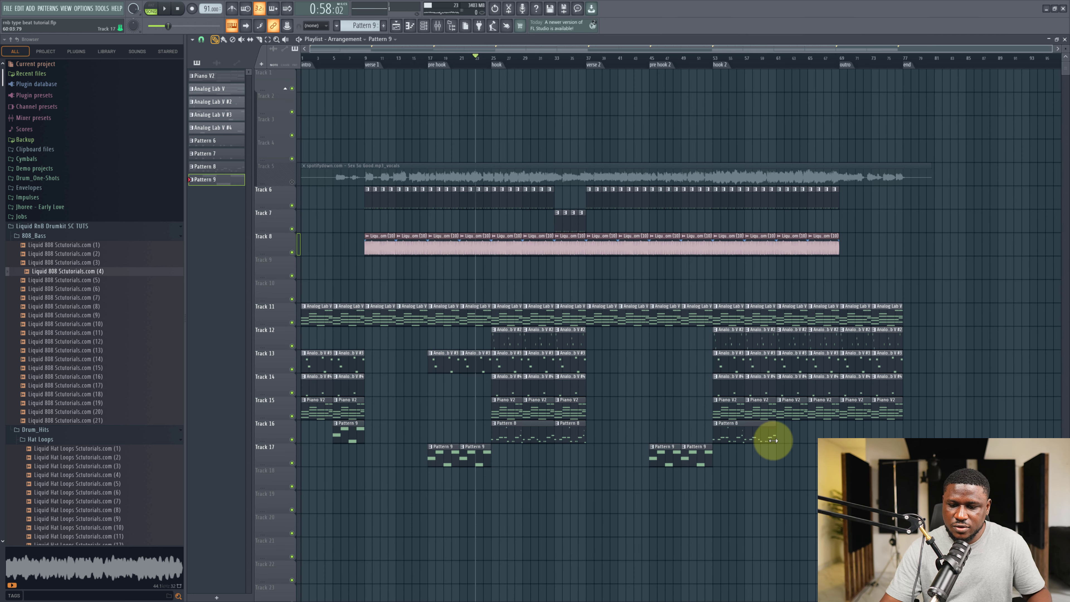
pyautogui.keyDown('ctrl'); pyautogui.click(640, 549); pyautogui.keyUp('ctrl')
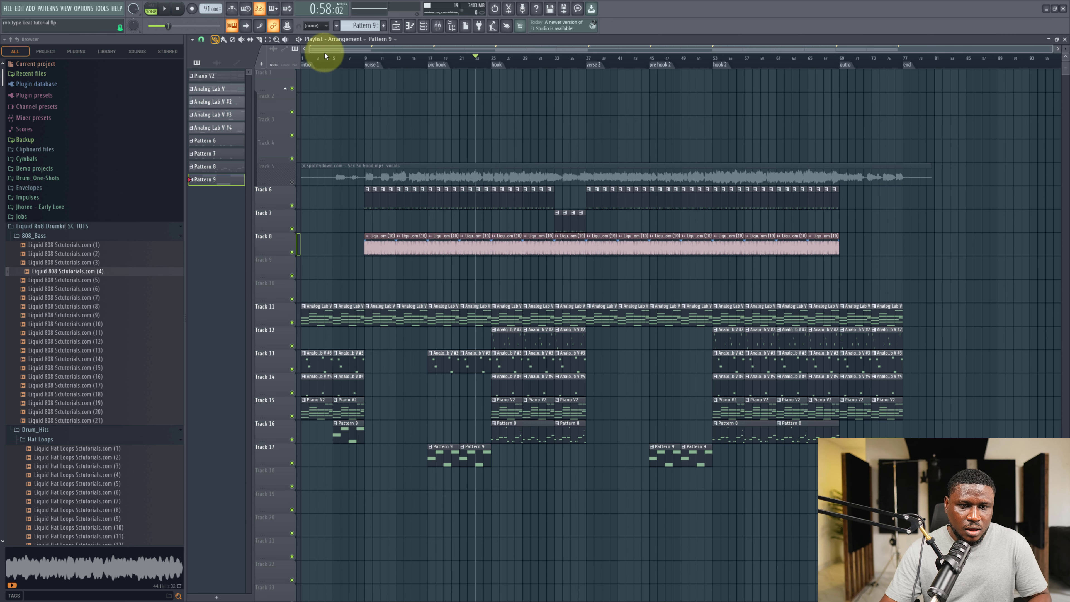
pyautogui.moveTo(326, 56); pyautogui.dragTo(107, 65)
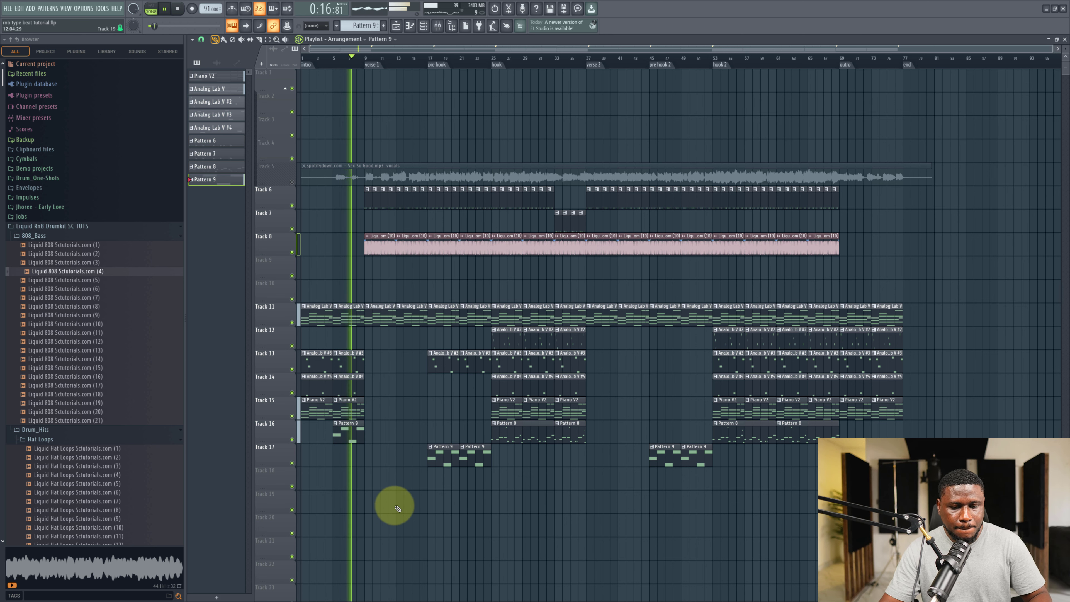
# Unmute the vocal track and briefly open and close the vocal clip's sample settings.
pyautogui.click(292, 182)
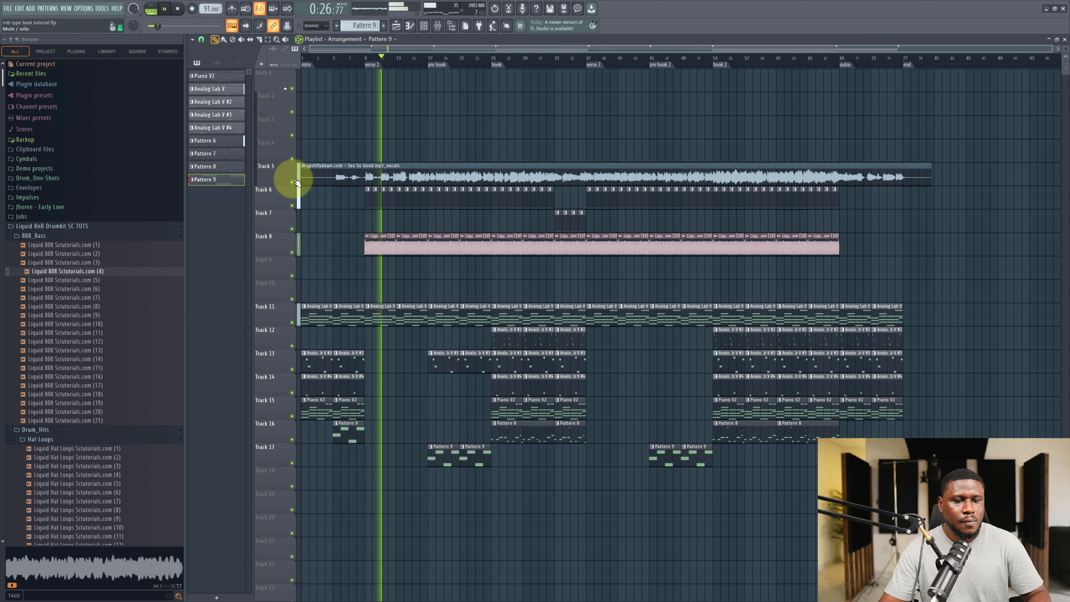
pyautogui.click(322, 173)
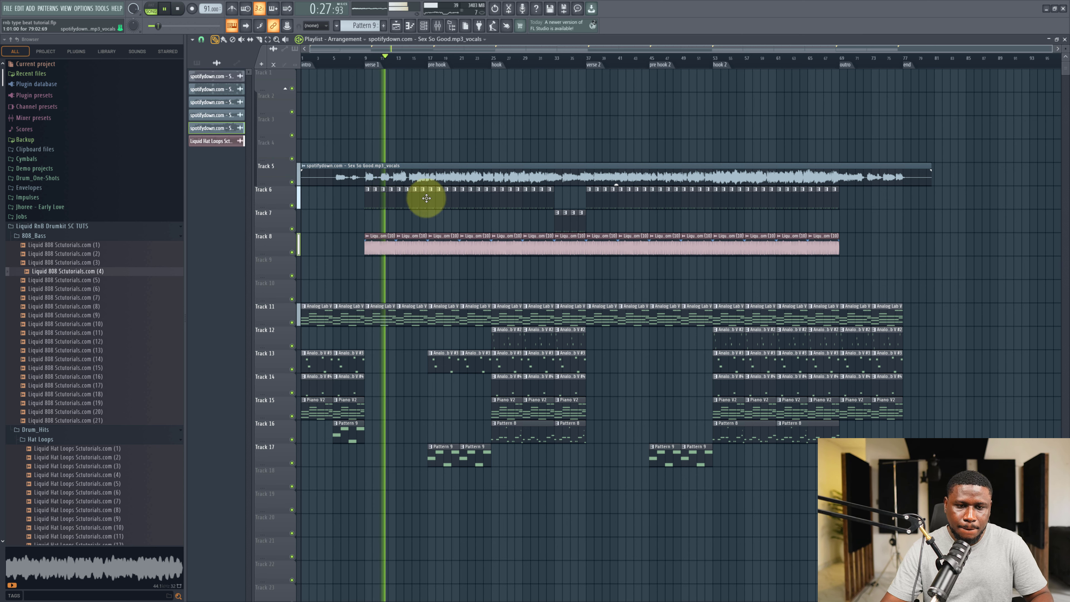
pyautogui.doubleClick(436, 175)
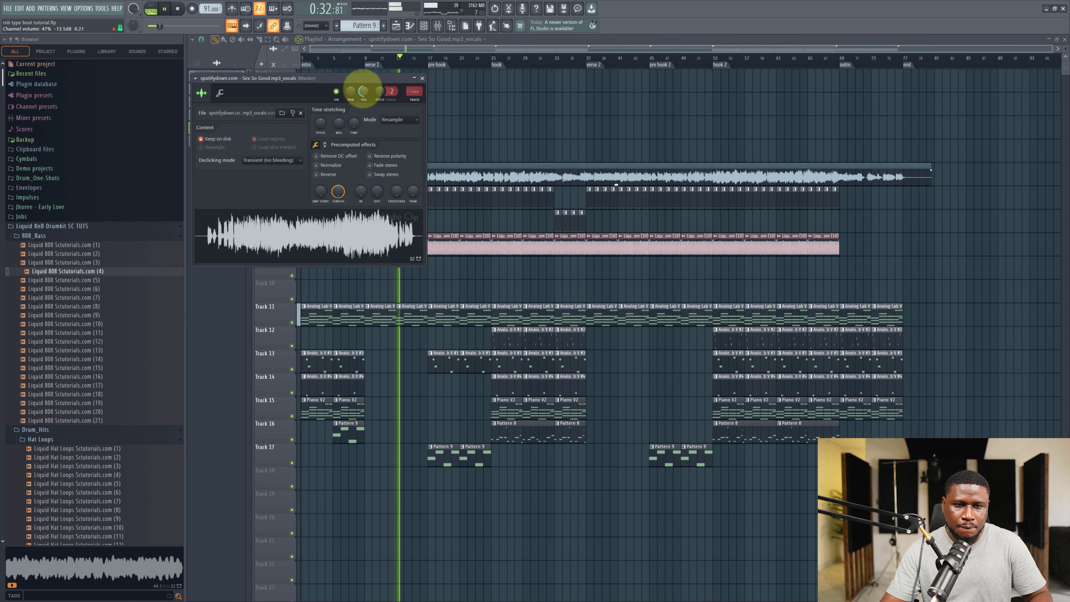
pyautogui.click(422, 78)
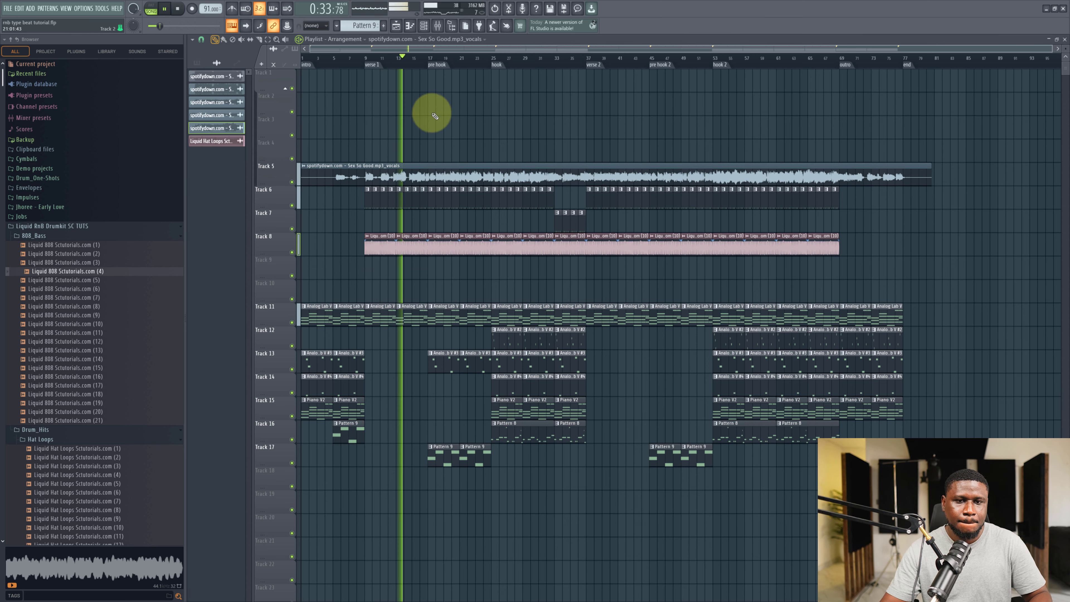
# Toggle the vocal track's mute repeatedly while the arrangement plays to compare with and without vocals.
pyautogui.click(292, 182)
pyautogui.click(292, 182)
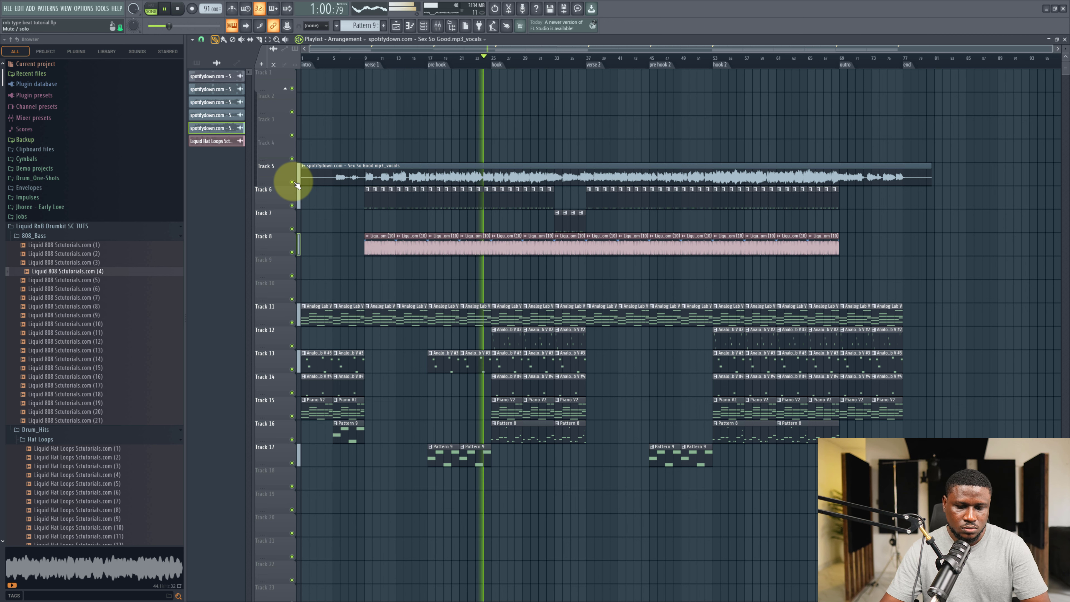
pyautogui.click(291, 182)
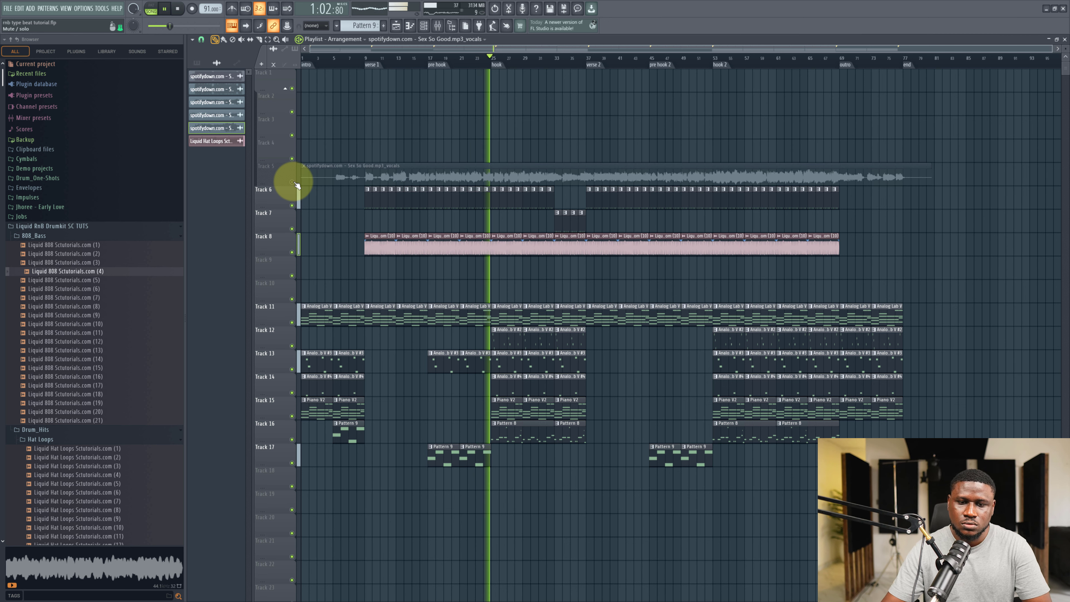
pyautogui.click(292, 182)
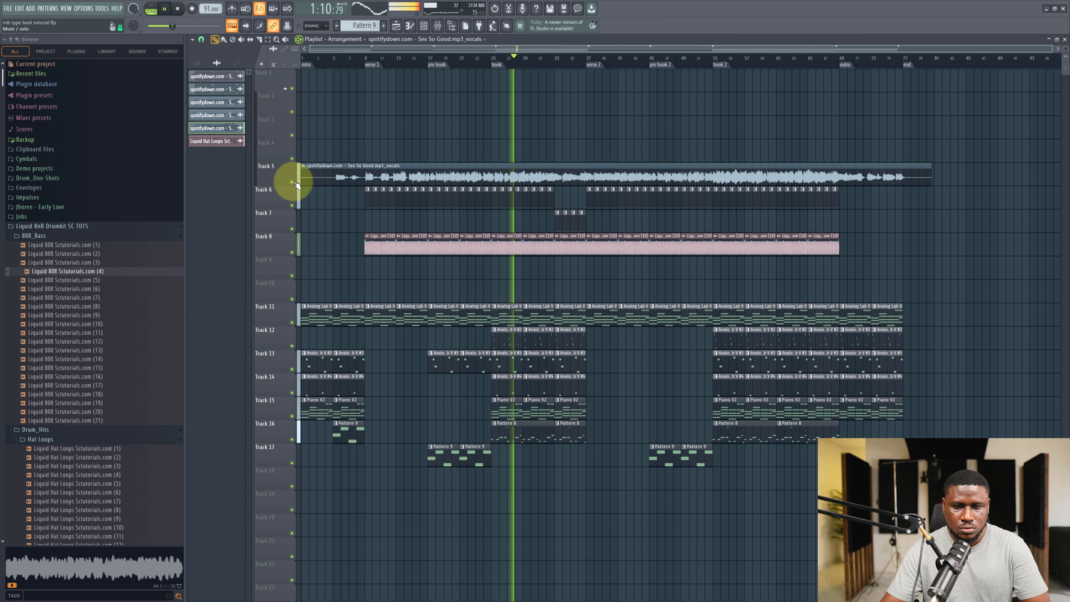
pyautogui.click(291, 182)
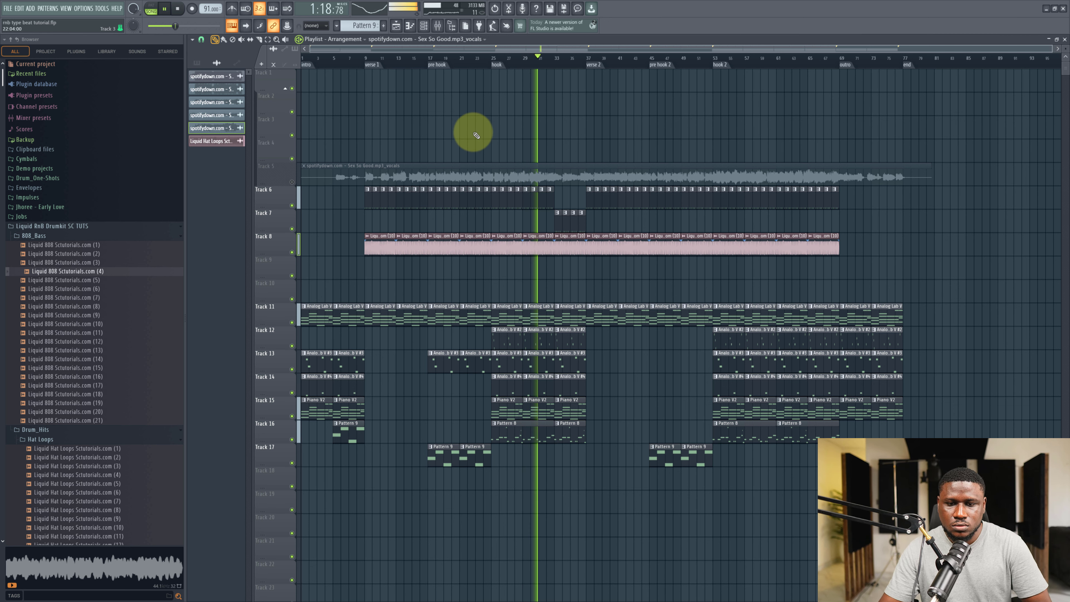
pyautogui.click(294, 182)
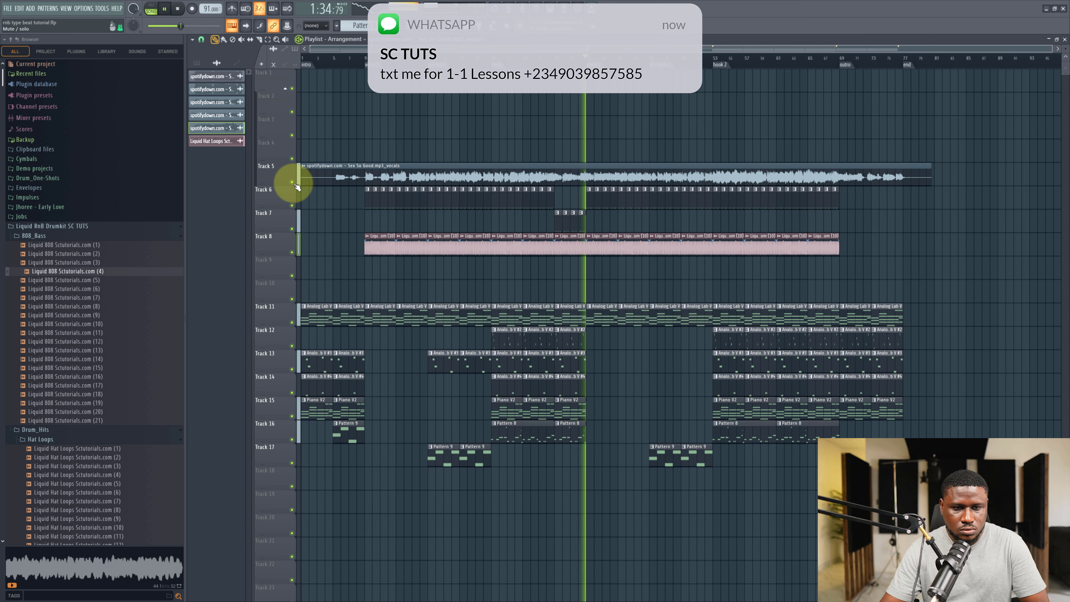
pyautogui.click(292, 182)
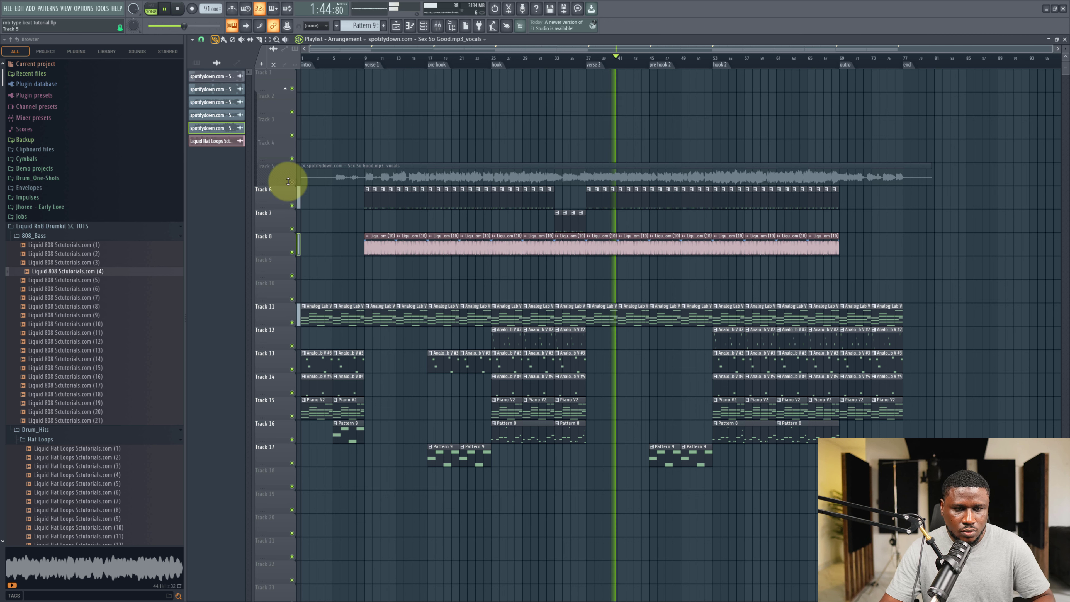
pyautogui.click(297, 183)
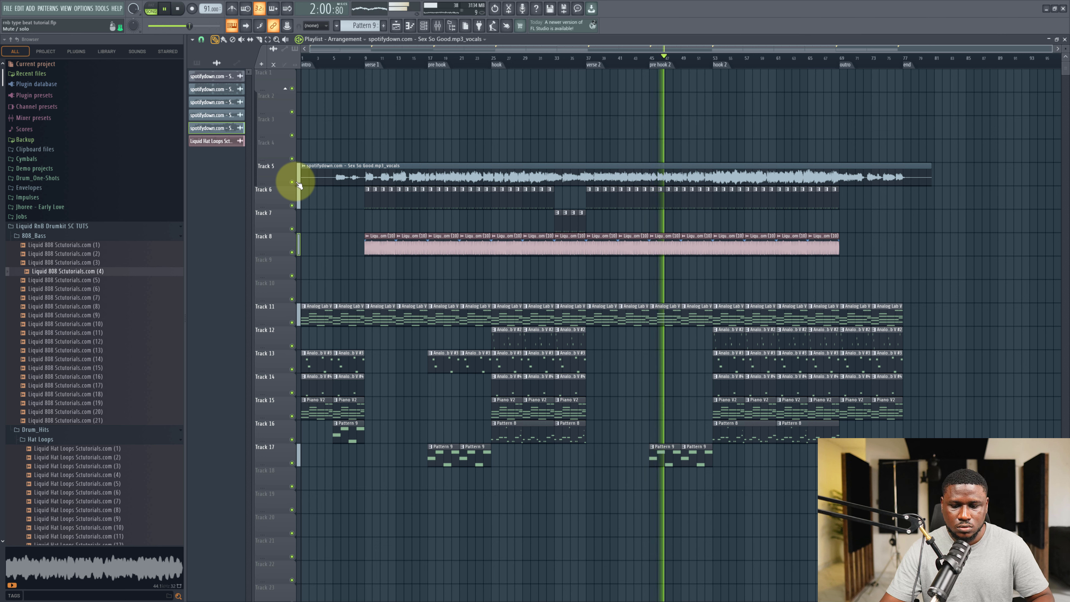
pyautogui.click(294, 183)
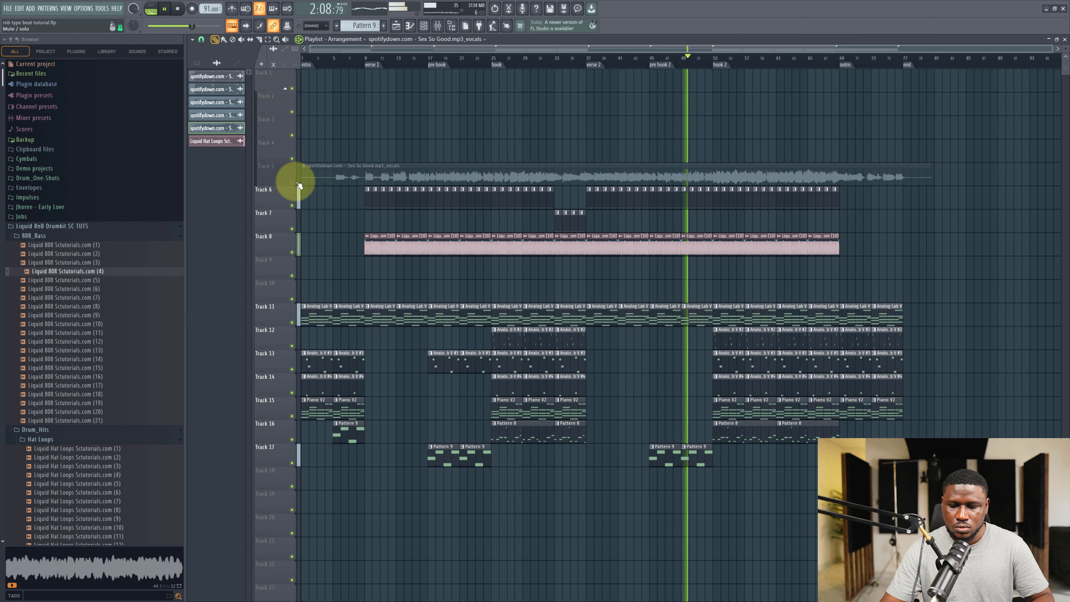
pyautogui.click(292, 182)
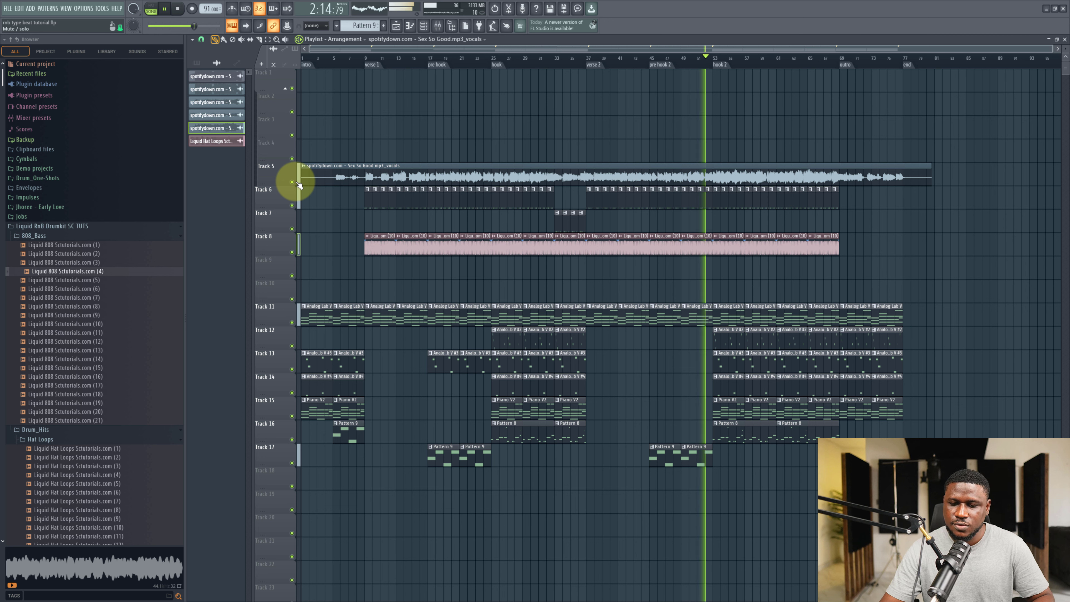
pyautogui.click(293, 182)
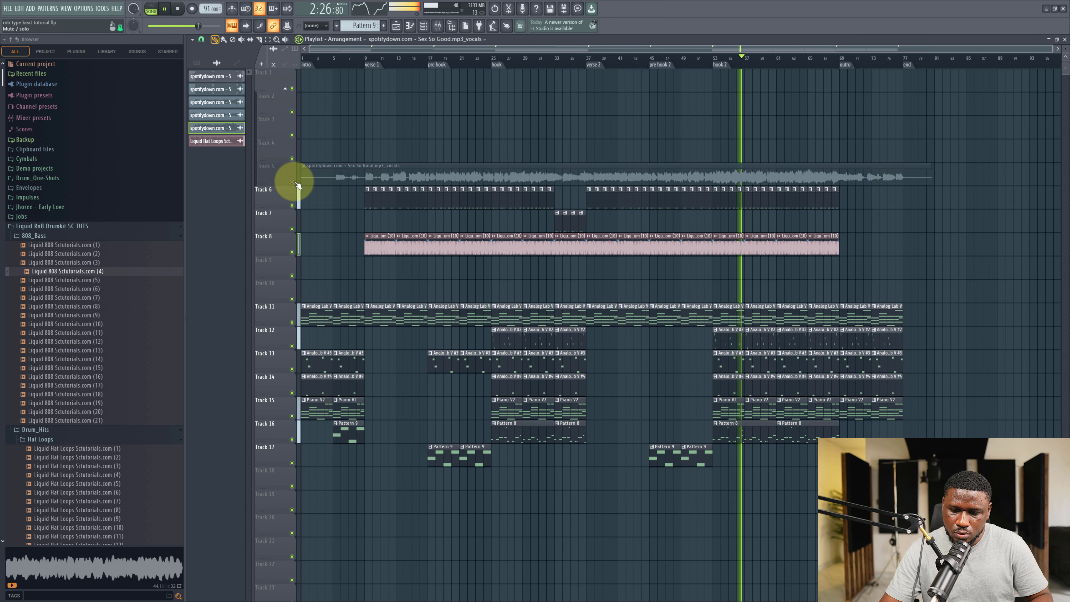
pyautogui.click(294, 182)
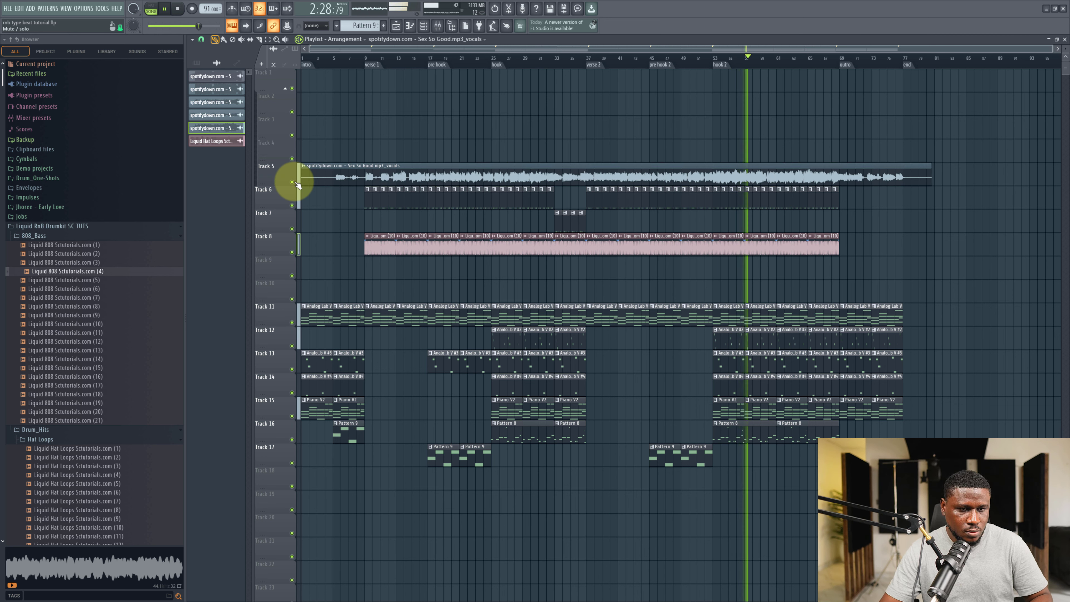
# Save the project and mute the vocal track again.
pyautogui.hotkey('ctrl', 's')
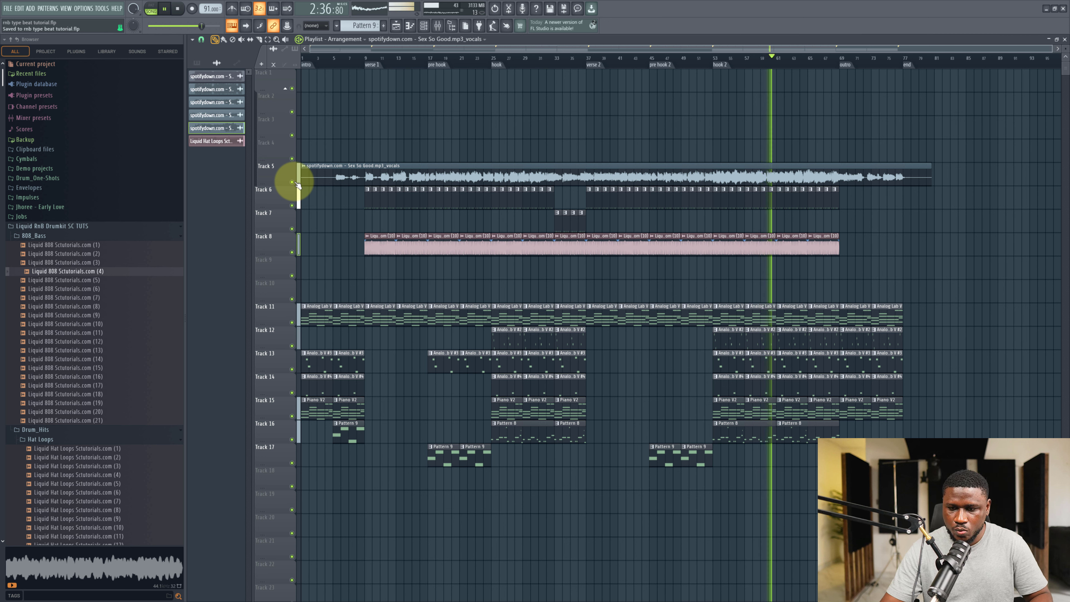
pyautogui.click(297, 185)
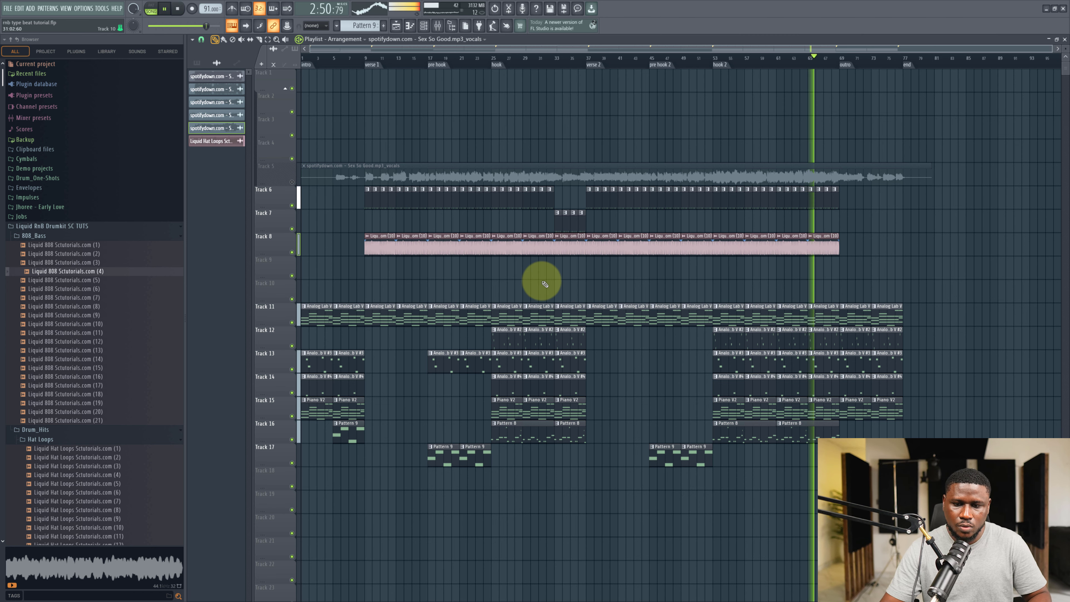
# Inspect the piano rolls of Pattern 8, Analog Lab V #2 and Analog Lab V.
pyautogui.doubleClick(800, 426)
pyautogui.scroll(-3, 797, 422)
pyautogui.scroll(-8, 733, 400)
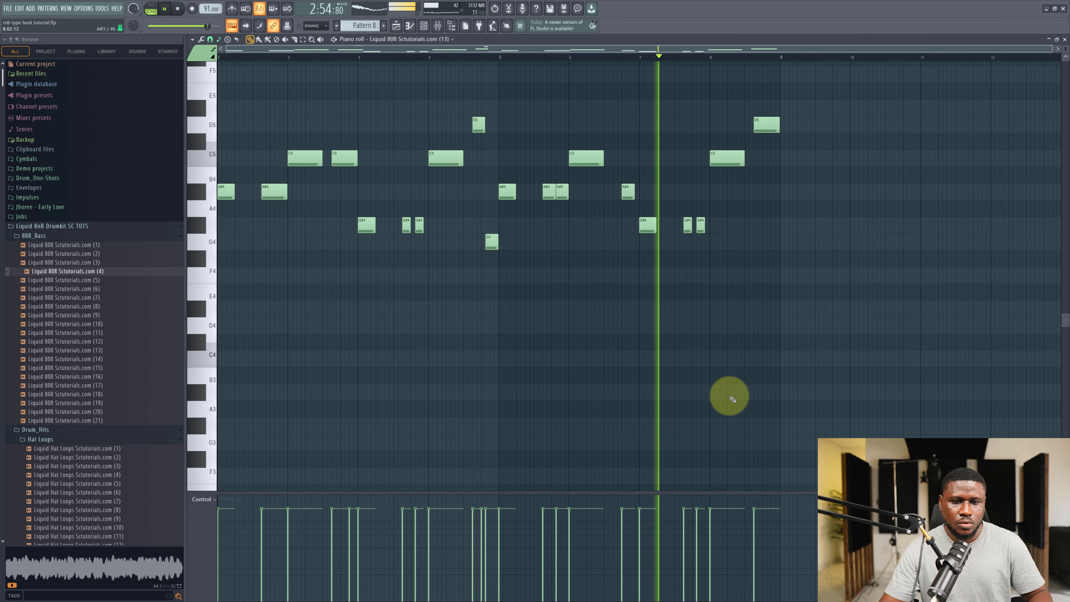
pyautogui.scroll(3, 611, 368)
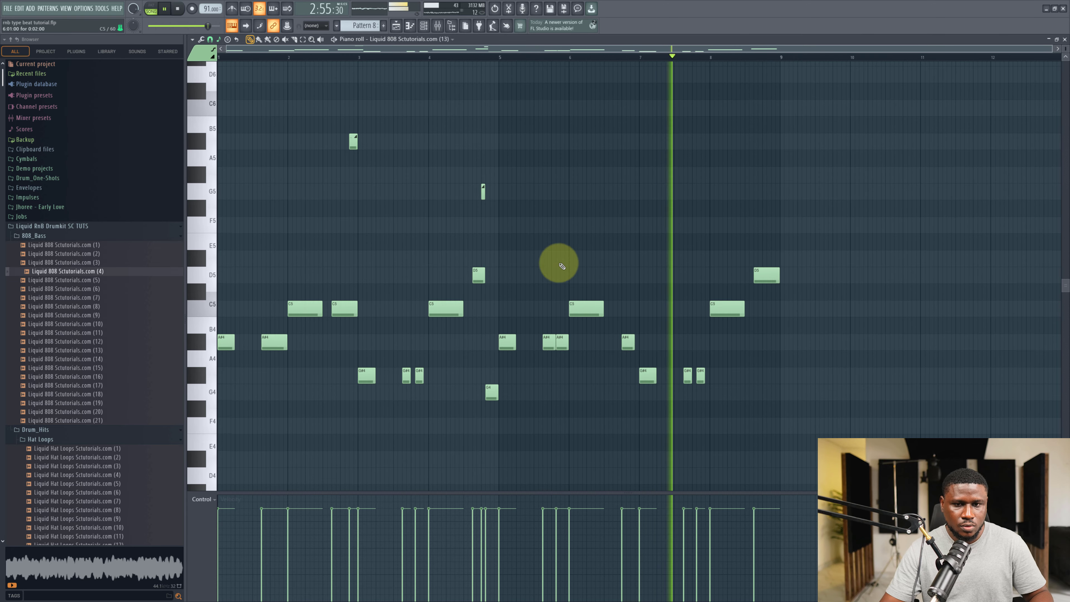
pyautogui.click(396, 25)
pyautogui.doubleClick(761, 339)
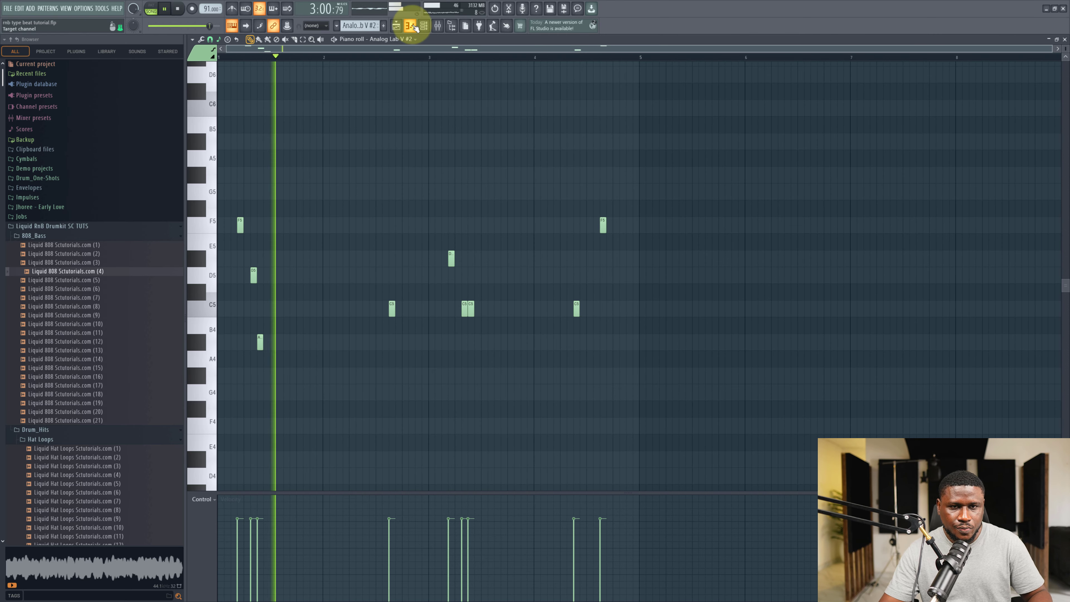
pyautogui.click(396, 25)
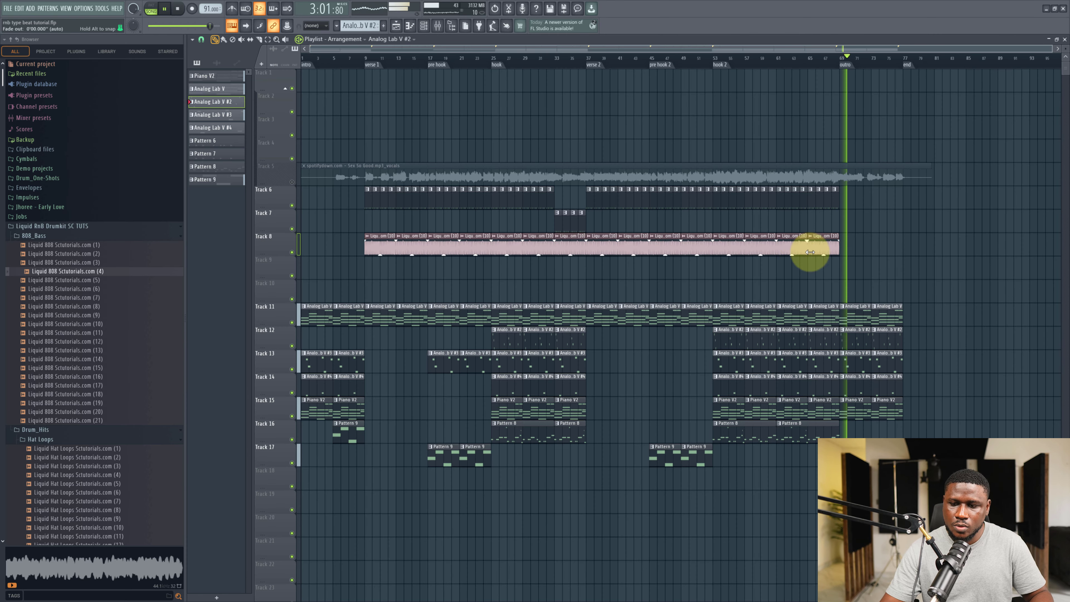
pyautogui.doubleClick(852, 310)
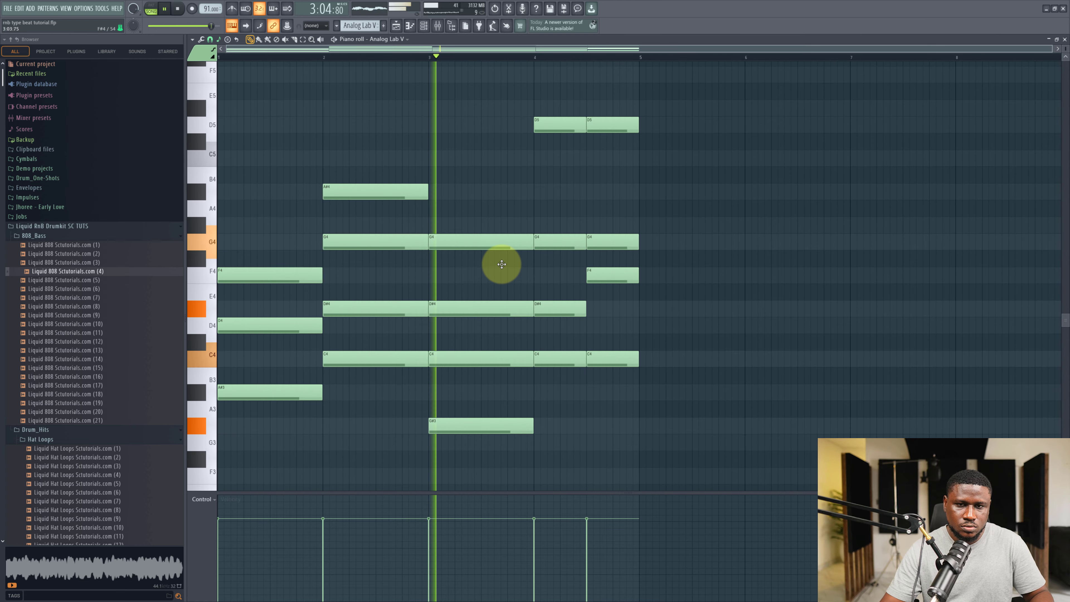
pyautogui.click(1064, 40)
# Glance at the channel rack and review the finished arrangement before stopping playback.
pyautogui.scroll(3, 916, 340)
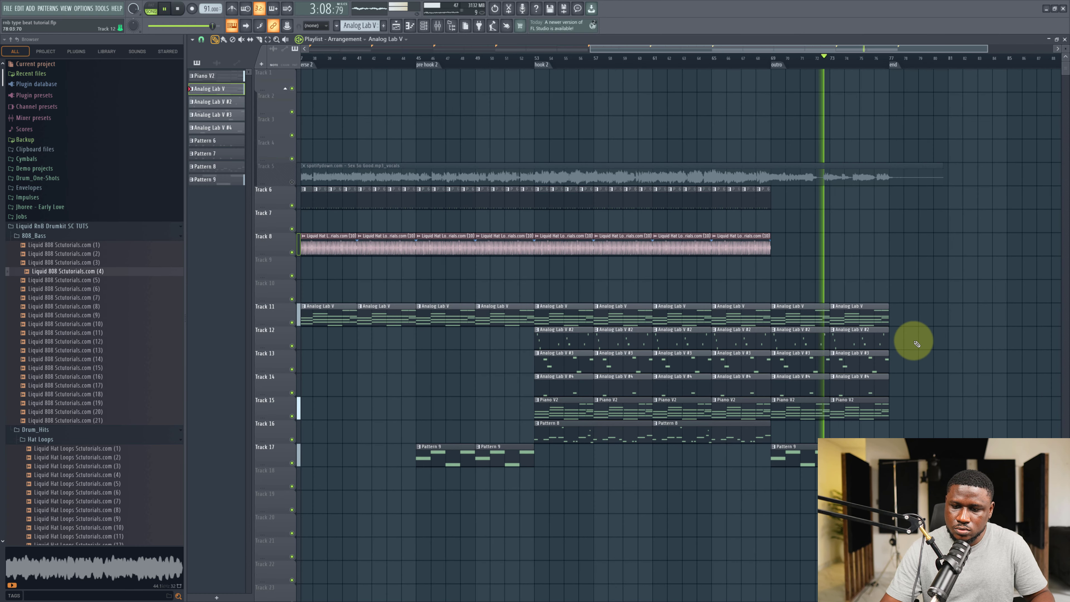
pyautogui.scroll(-3, 915, 344)
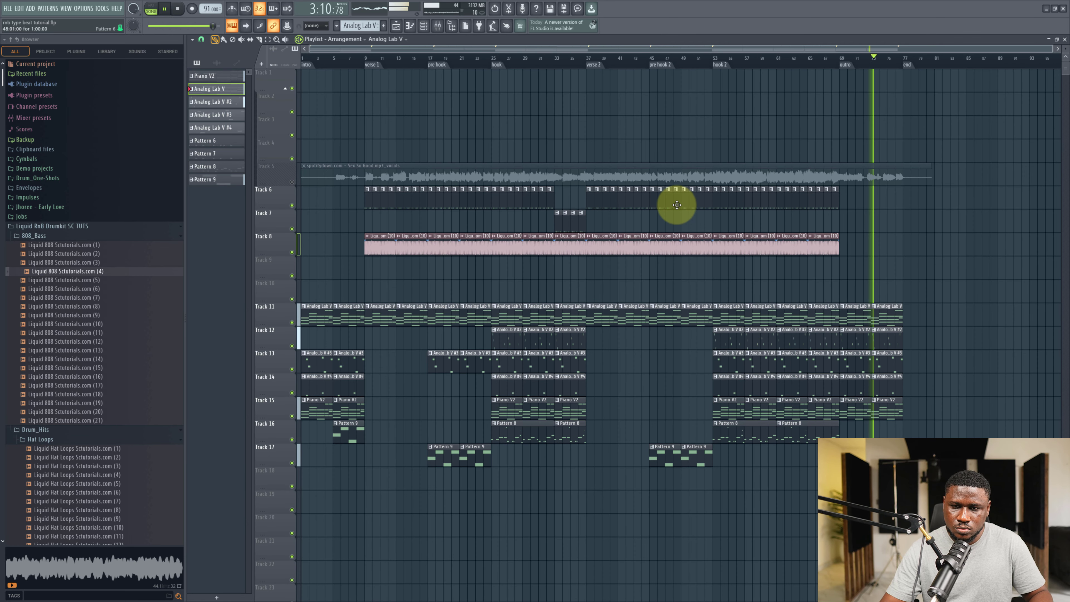
pyautogui.click(433, 30)
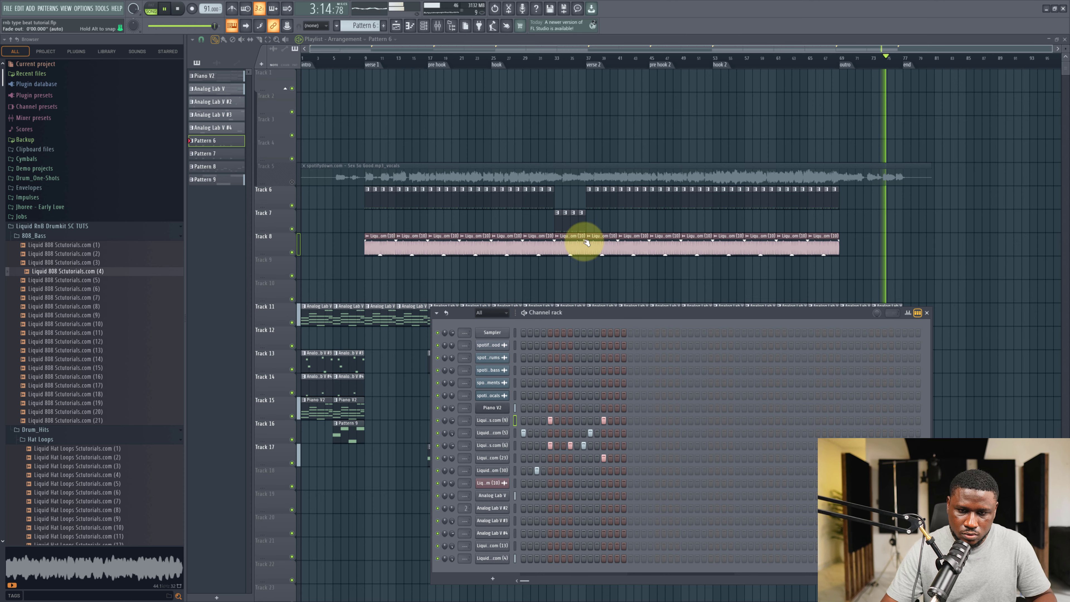
pyautogui.scroll(-1, 562, 248)
pyautogui.rightClick(928, 241)
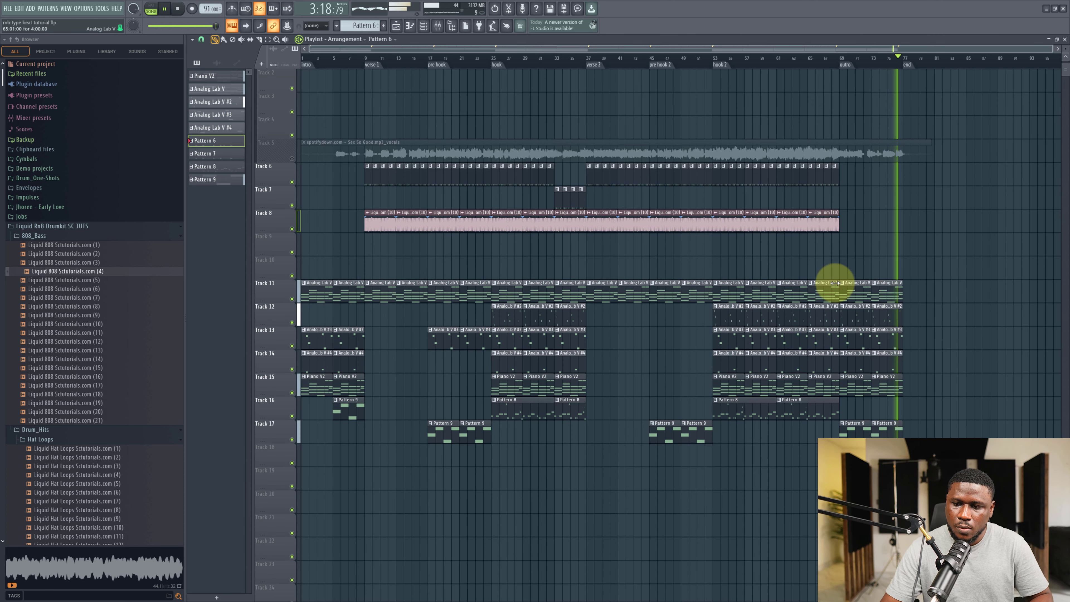
pyautogui.press('space')
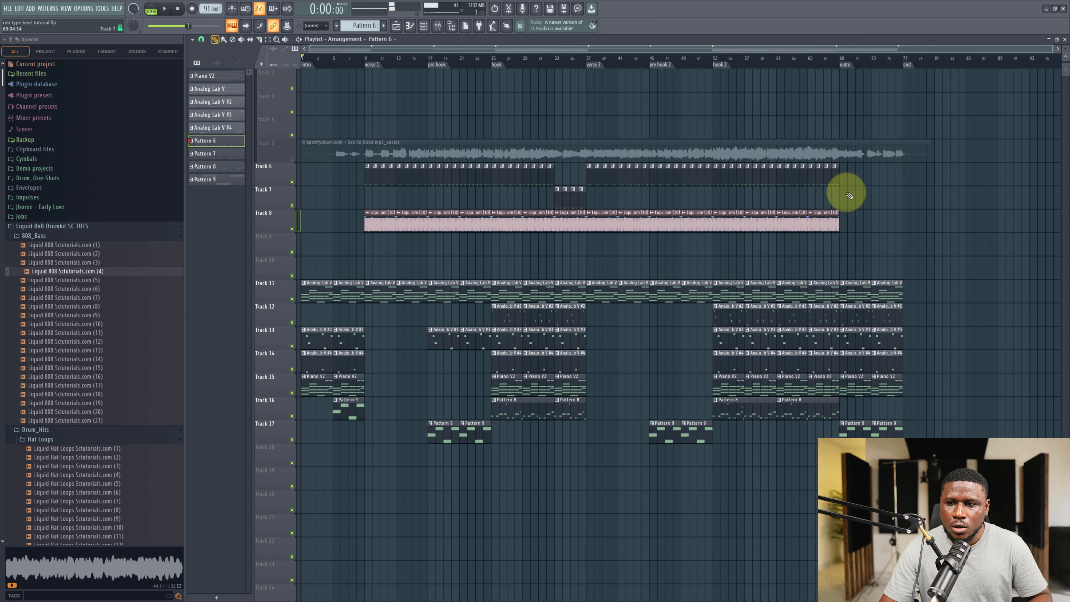